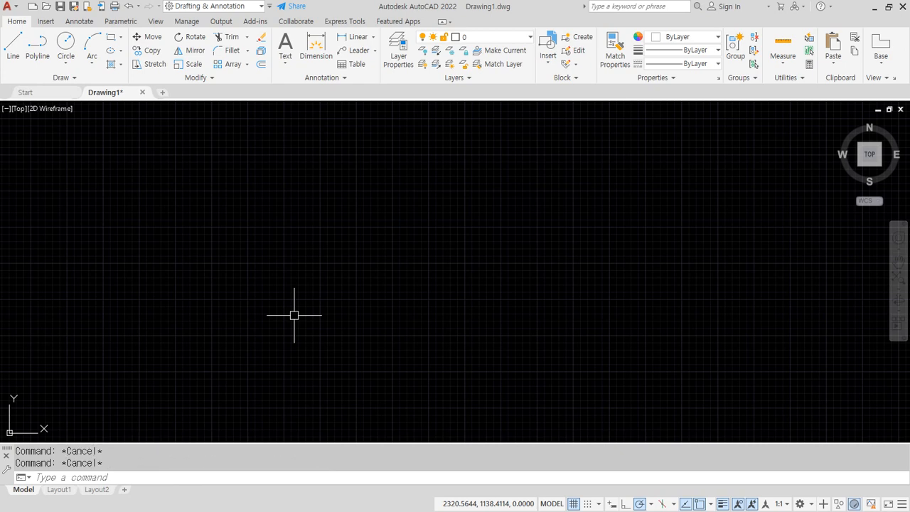
- Draw a single line rising to the right, about 1252 units long at about 21 degrees
type("l")
key("Return")
left_click(156, 340)
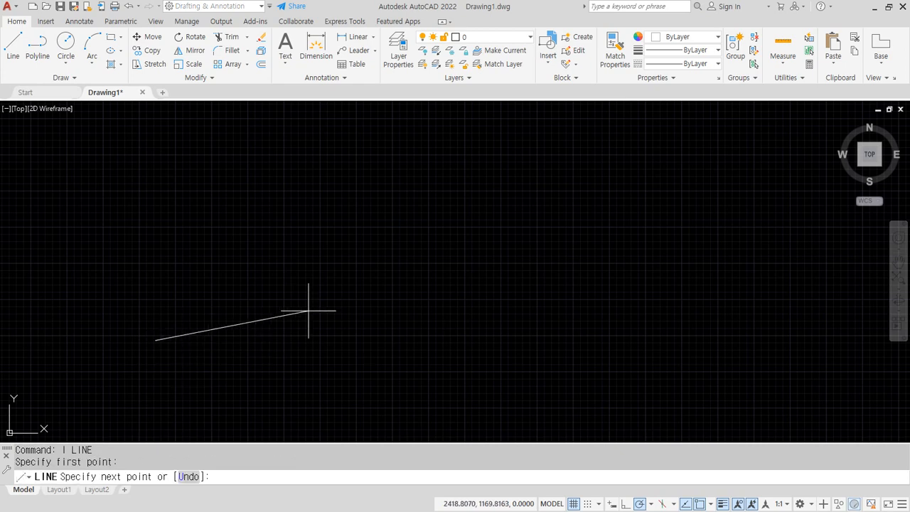
left_click(325, 277)
key("Return")
scroll(187, 321, "up", 2)
middle_click_drag(187, 320, 274, 283)
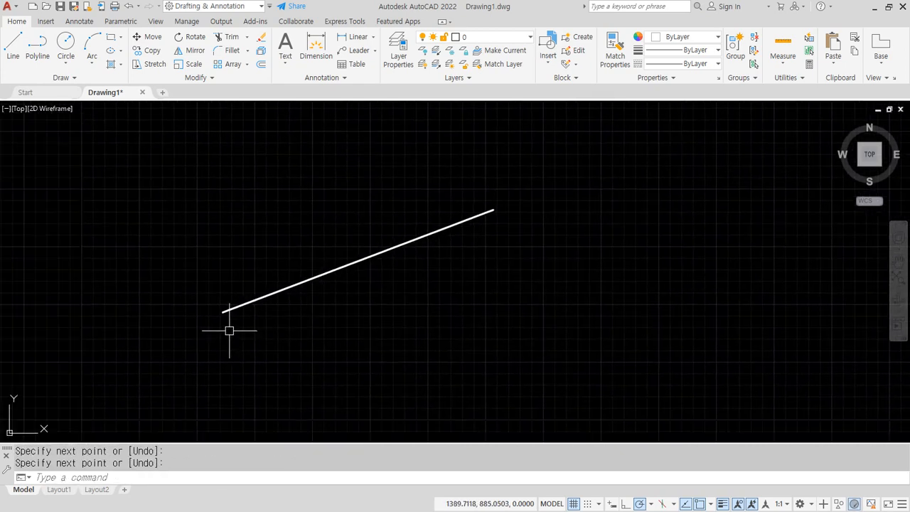
mouse_move(229, 346)
left_mouse_down()
mouse_move(307, 191)
mouse_move(478, 319)
mouse_move(269, 345)
left_mouse_up()
key("Escape")
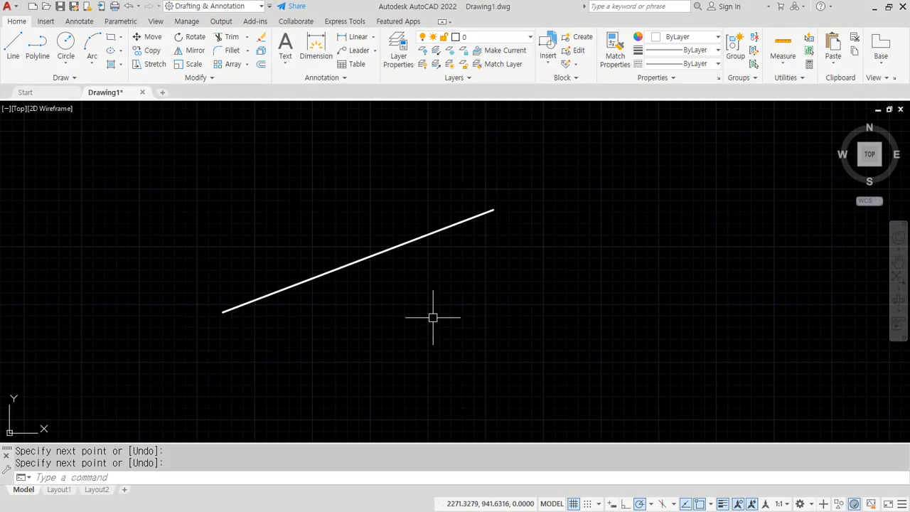
- Measure the distance between the sloped line's two endpoints with DIST, from the lower end to the upper end
type("di")
key("Return")
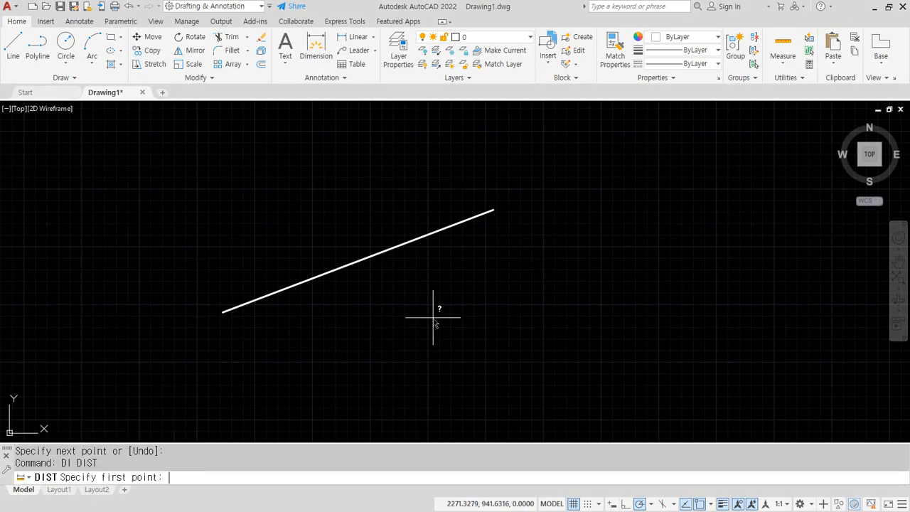
left_click(223, 311)
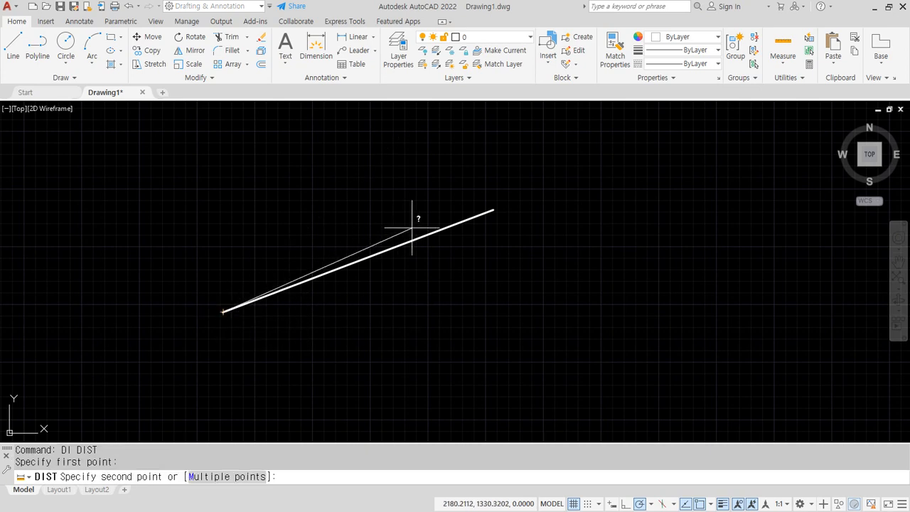
left_click(488, 211)
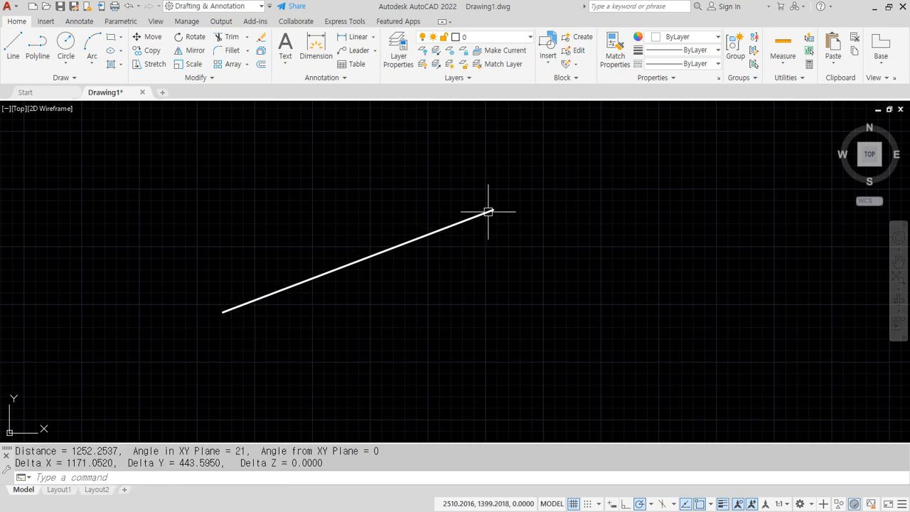
- Examine the reported distance and angle of the line in the text window, then close that window
key("F2")
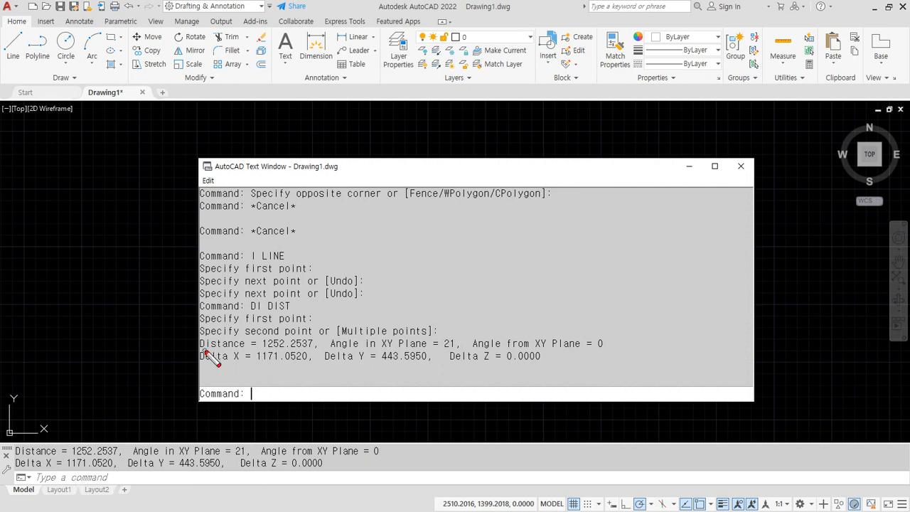
left_click_drag(201, 349, 455, 346)
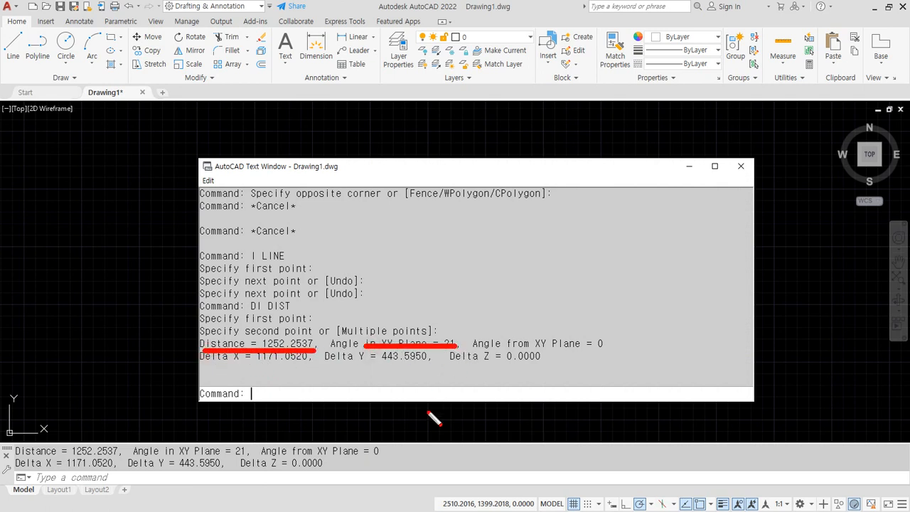
key("Escape")
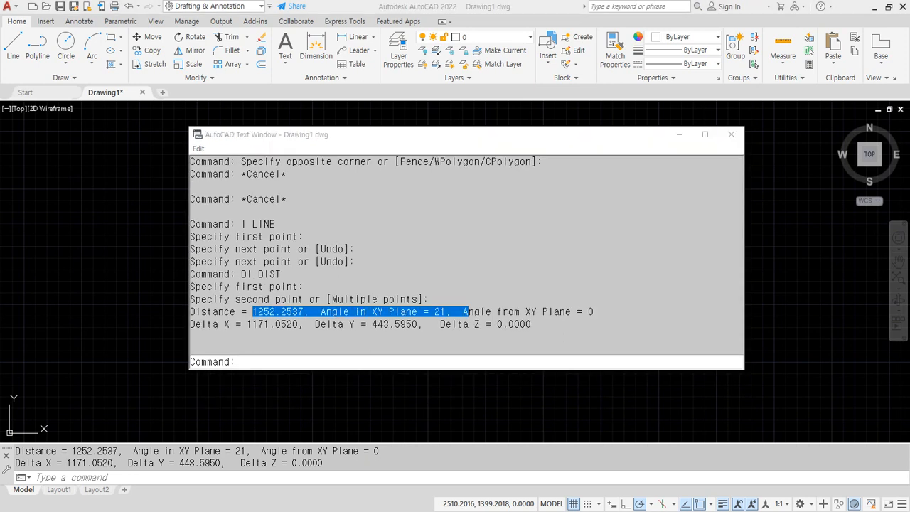
left_click(341, 307)
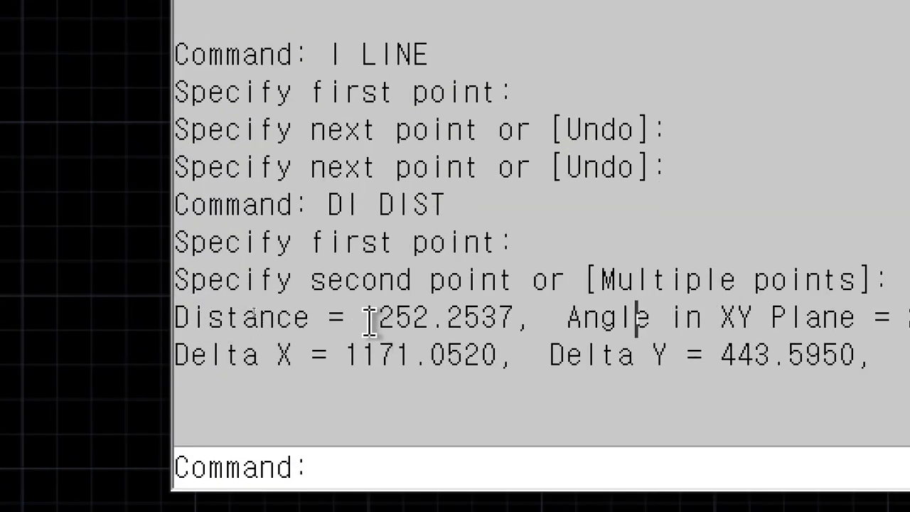
left_click_drag(365, 319, 534, 319)
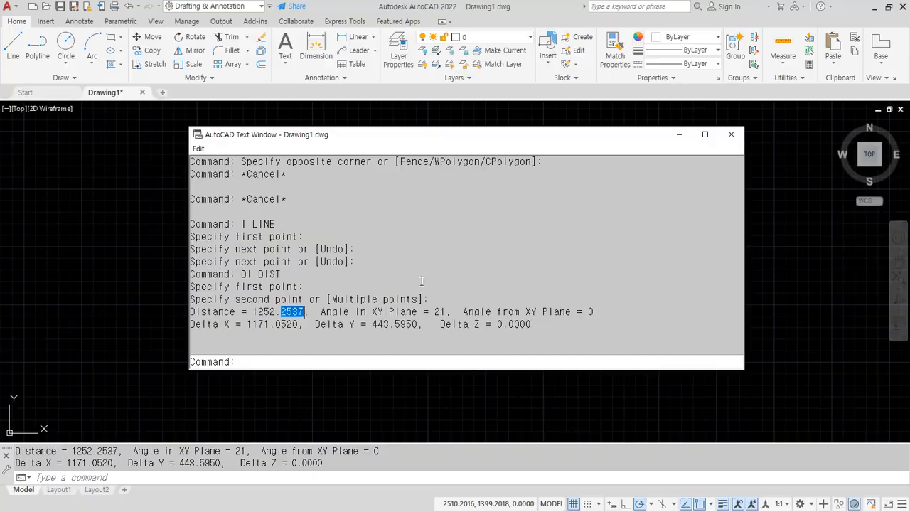
left_click(733, 134)
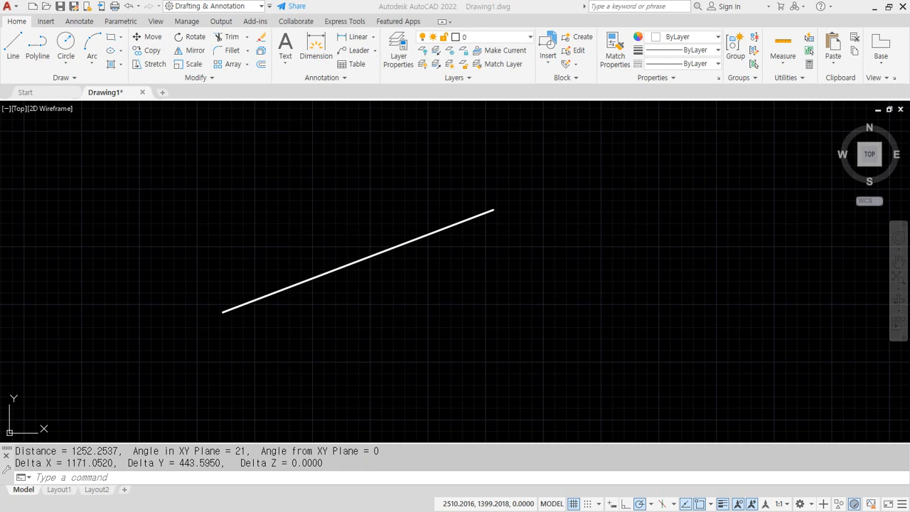
- Switch to the Notepad notes, add "(단위)" after "units" in the inquiry commands list, and return to AutoCAD
key("alt+Tab")
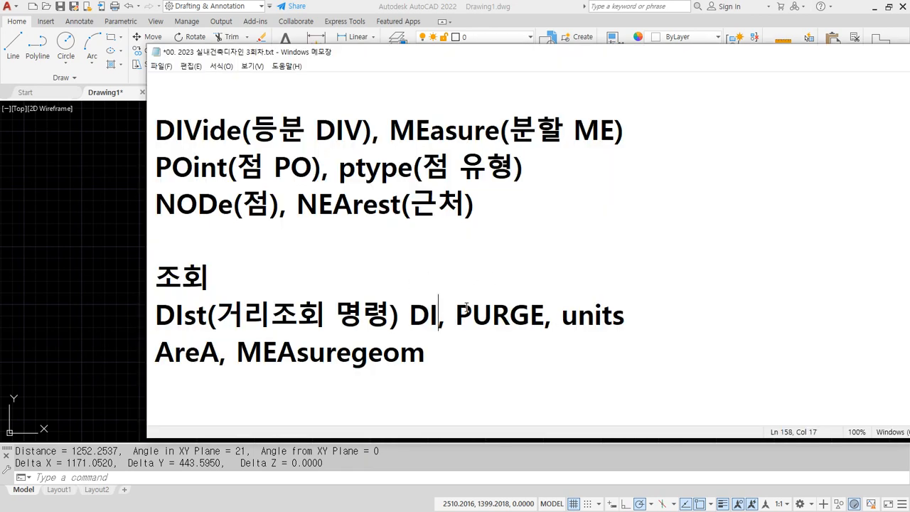
left_click(652, 321)
type("(단위")
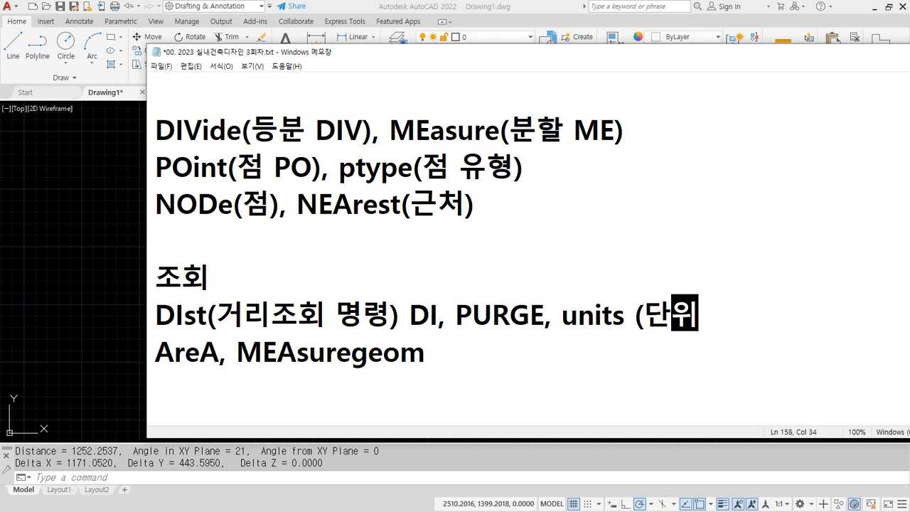
type(")")
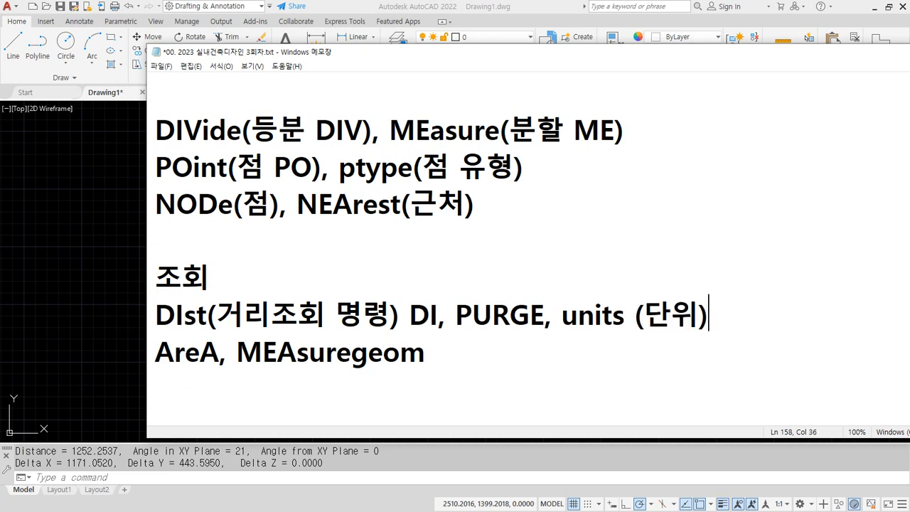
left_click(364, 6)
left_click(782, 66)
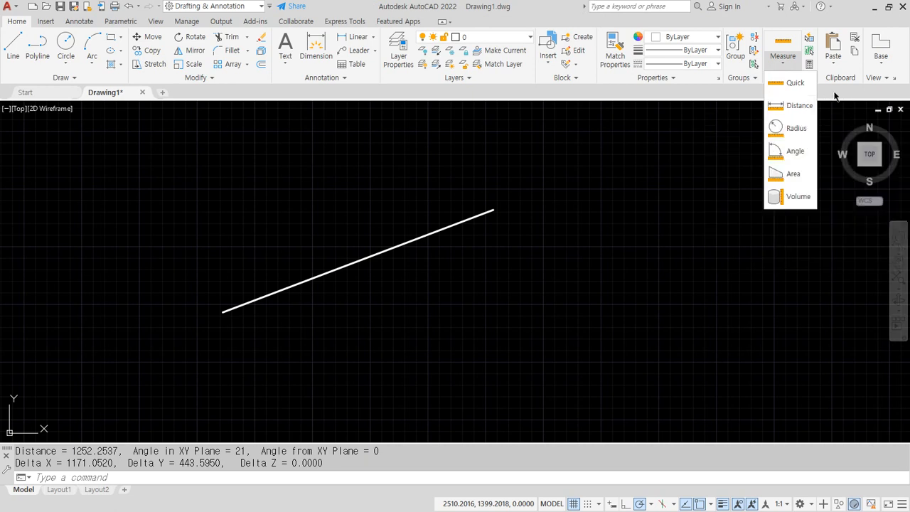
left_click(798, 79)
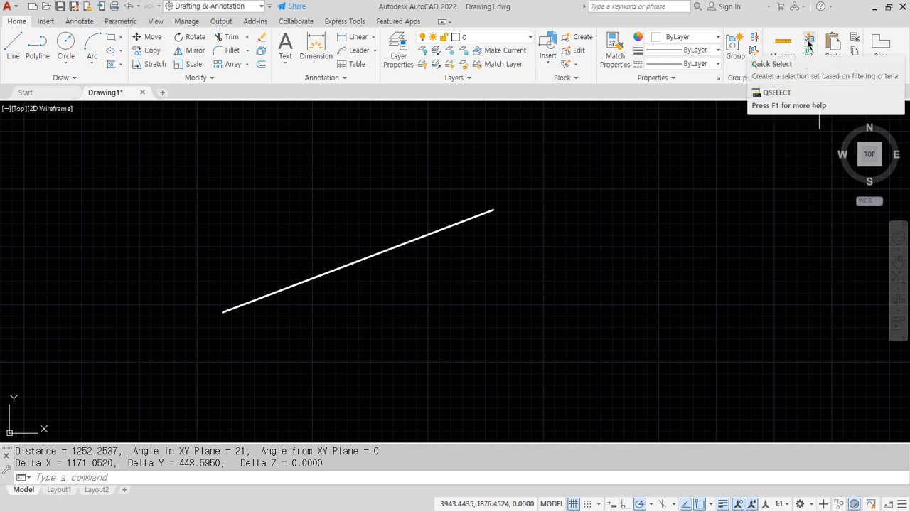
key("Escape")
key("Escape")
- Open the Drawing Units settings and review the available length types and length precisions without changing them
type("unnit")
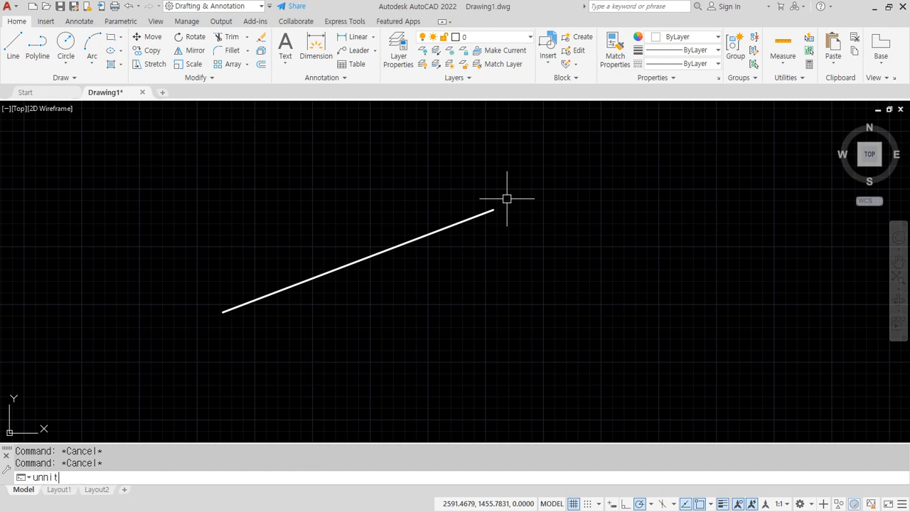
type("s")
key("Return")
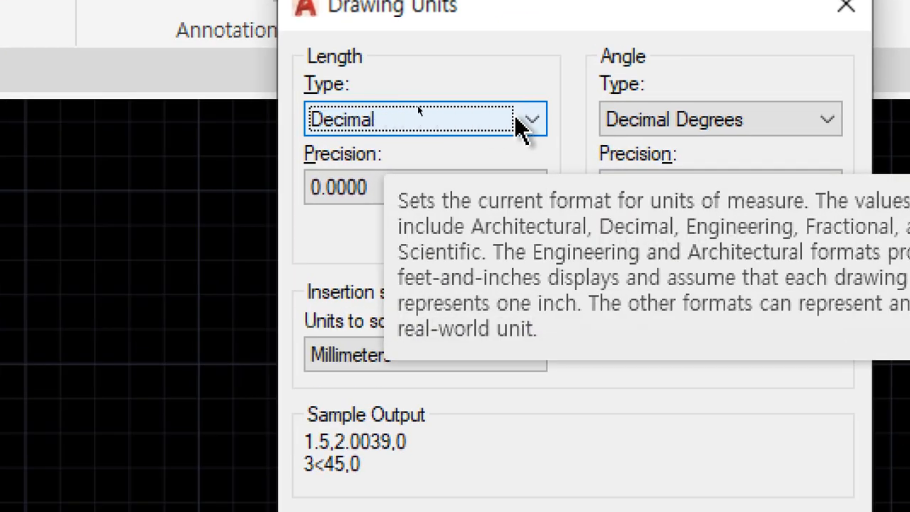
left_click(491, 113)
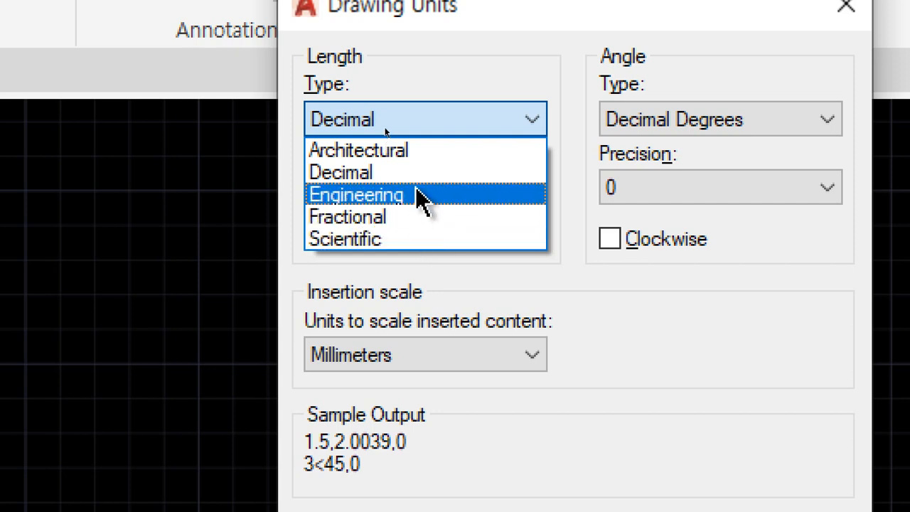
left_click(455, 39)
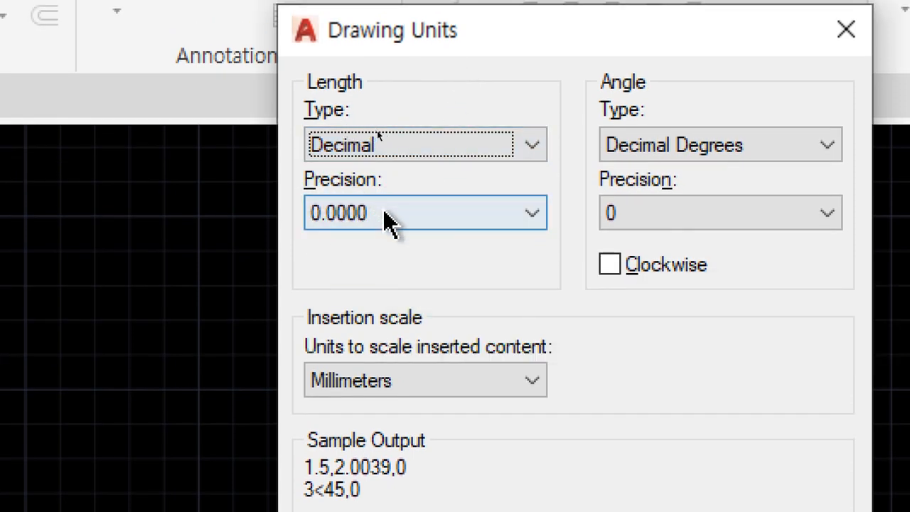
left_click(419, 217)
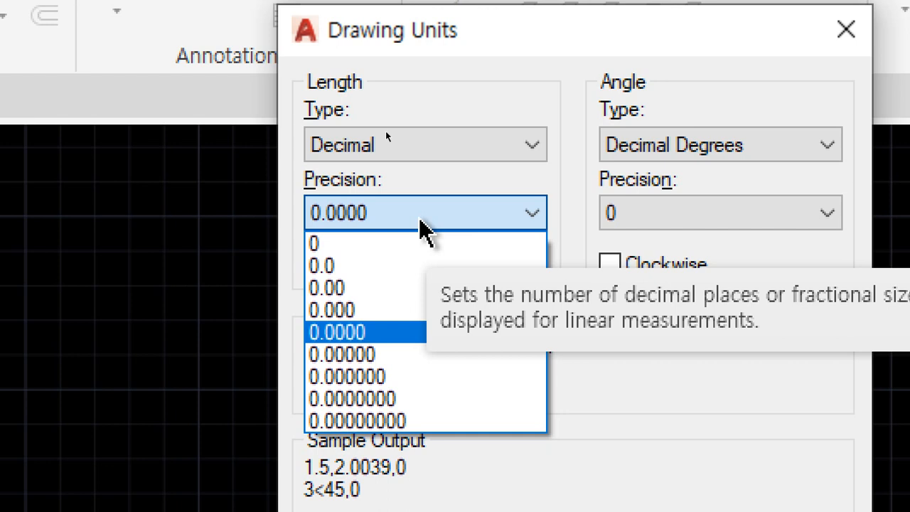
left_click(567, 92)
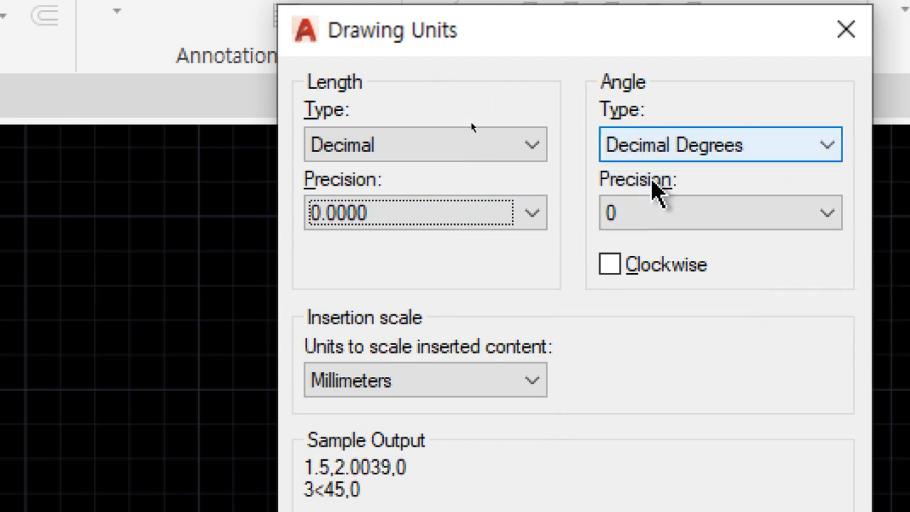
- Set the angle precision of the drawing units to 0.0000 and apply the settings
left_click(744, 216)
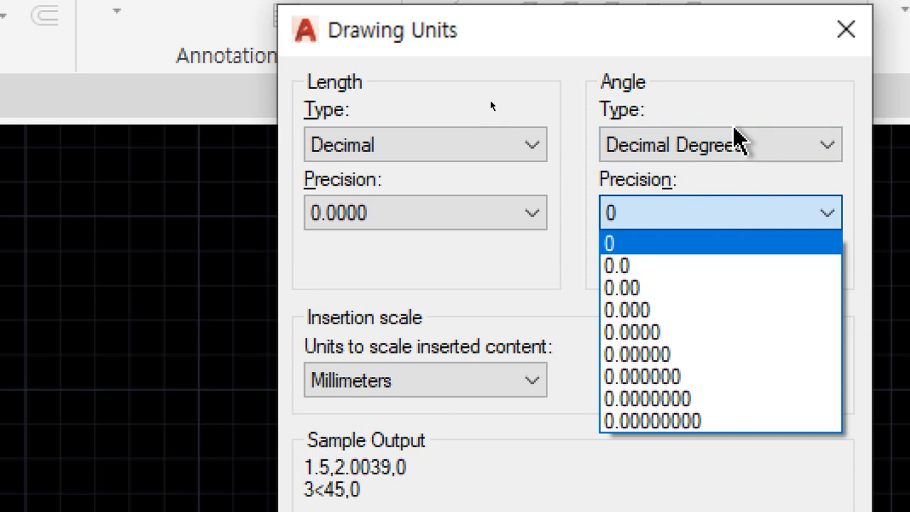
left_click(677, 337)
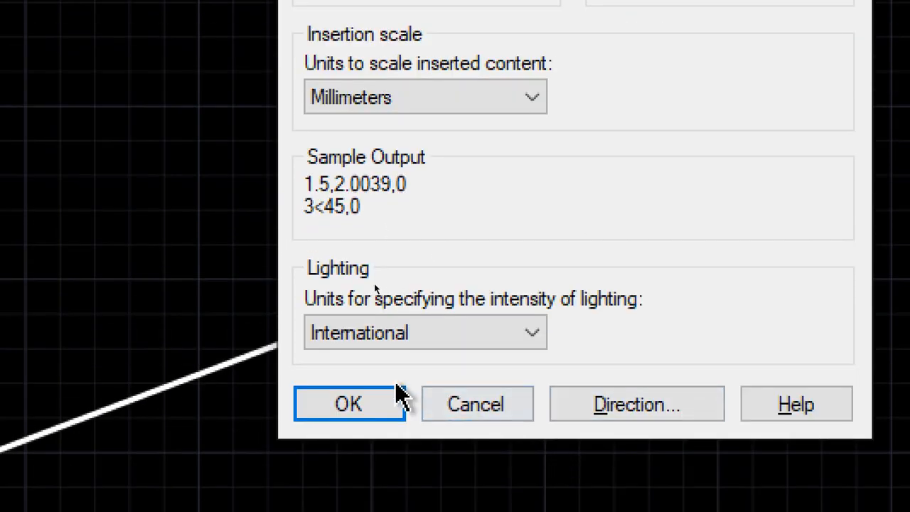
left_click(381, 411)
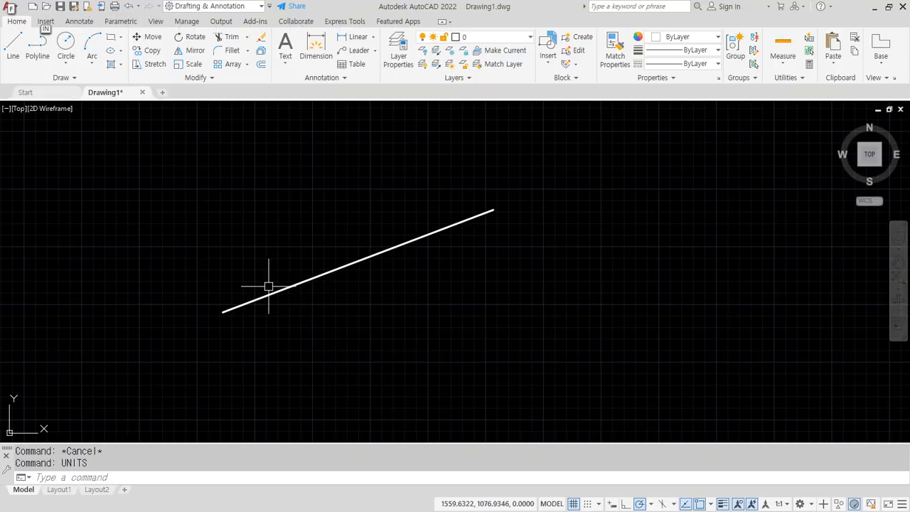
key("Escape")
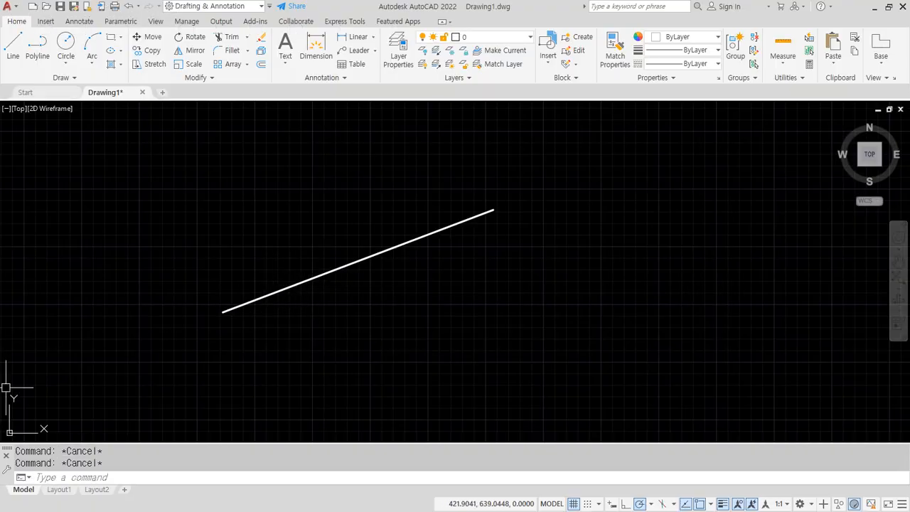
- Measure the sloped line from its lower to its upper endpoint again and check the reported angle in the text window
left_click(265, 386)
left_click(179, 354)
type("DI")
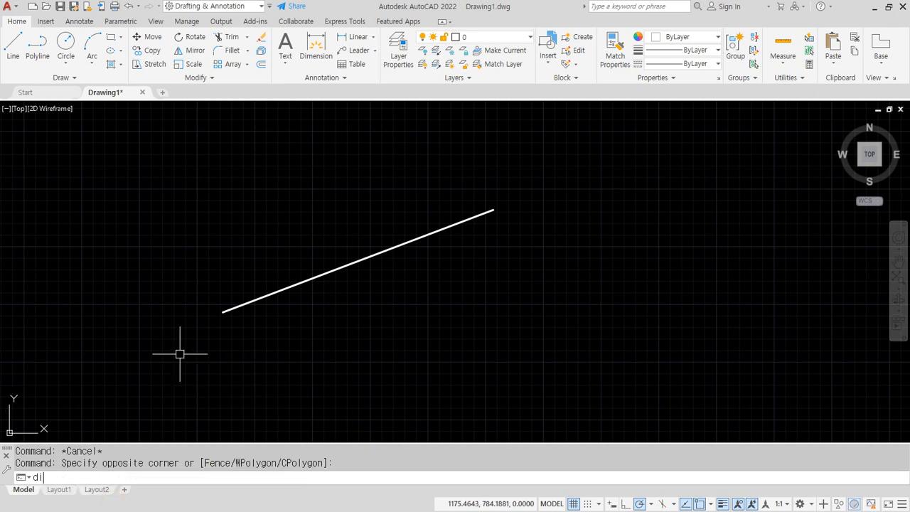
key("Return")
left_click(223, 312)
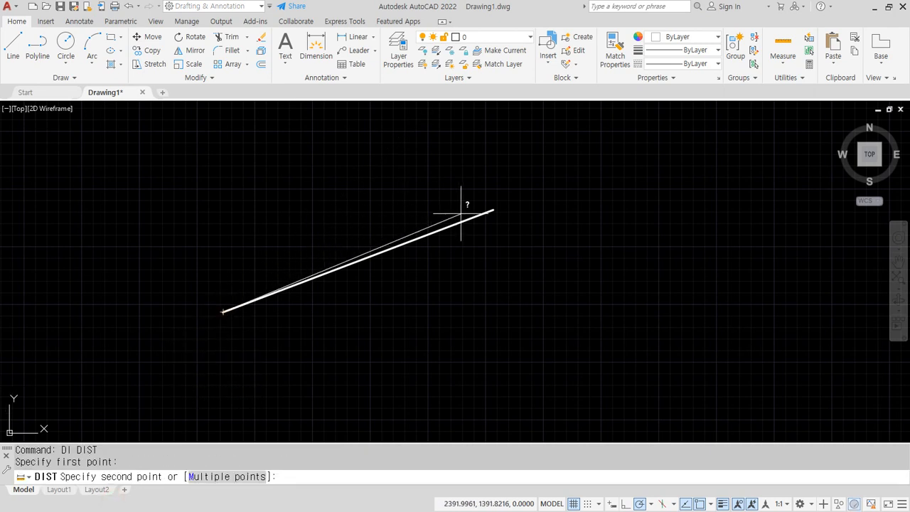
left_click(494, 212)
key("F2")
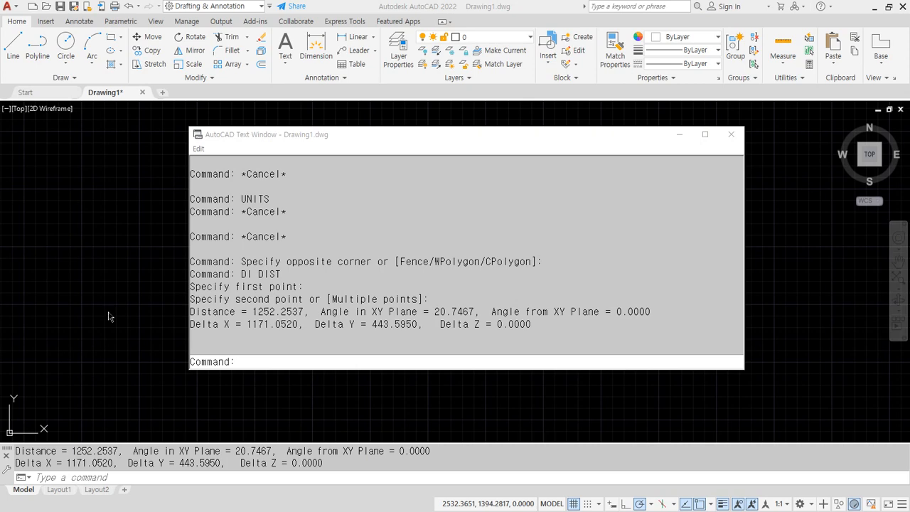
left_click(735, 135)
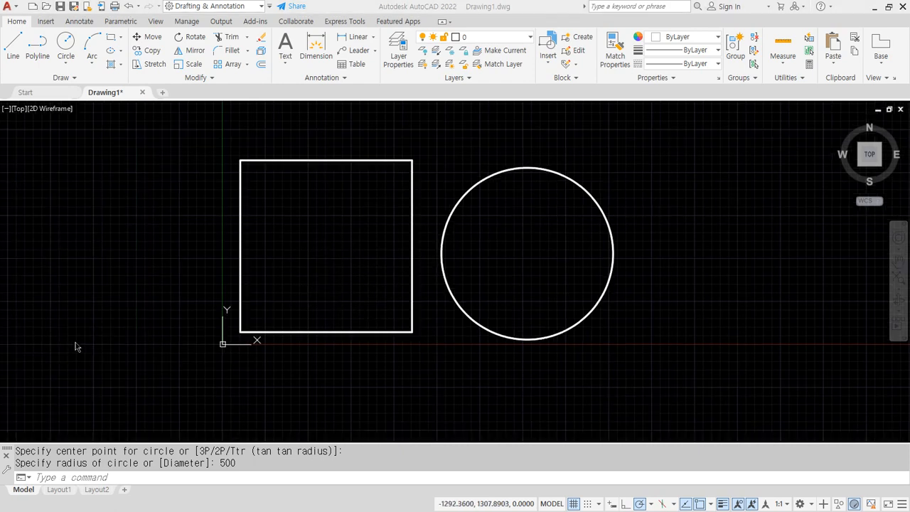
- Measure the square's area with AREA through its four corners and check the reported area and perimeter in the text window
left_click(318, 260)
type("aa")
key("Return")
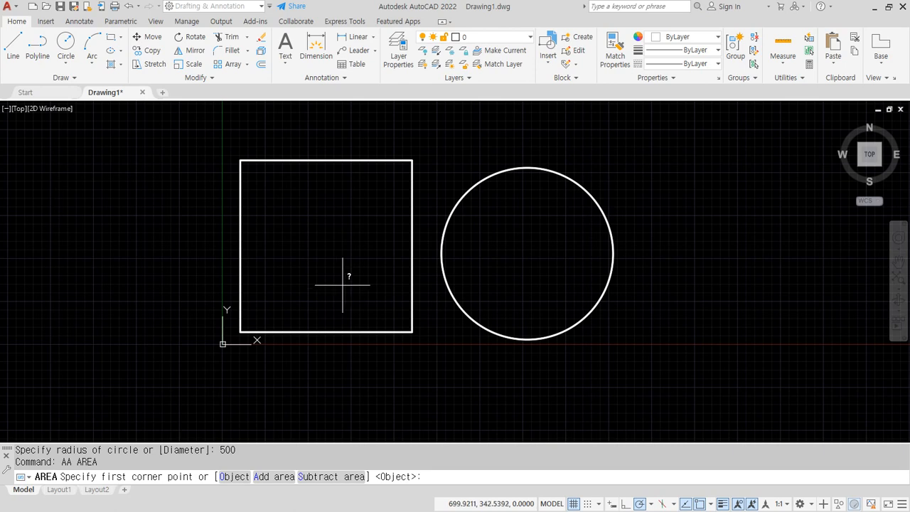
left_click(241, 332)
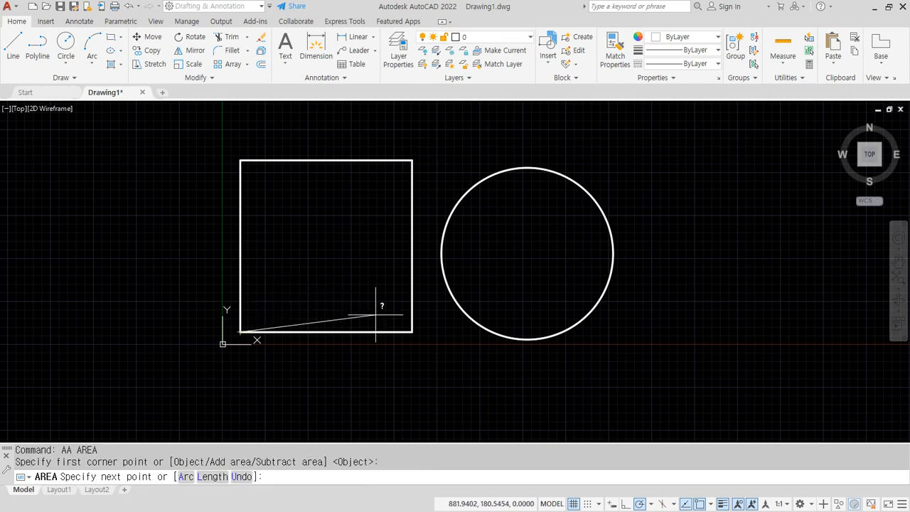
left_click(412, 331)
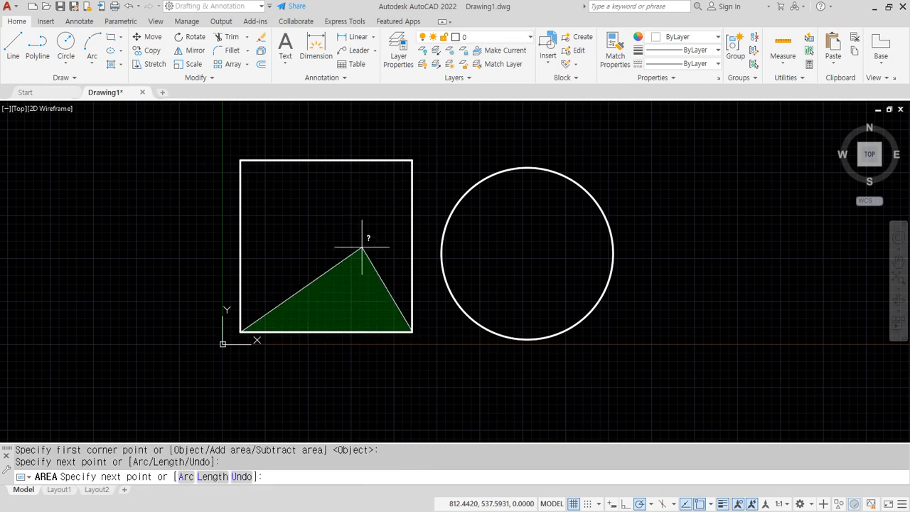
left_click(412, 161)
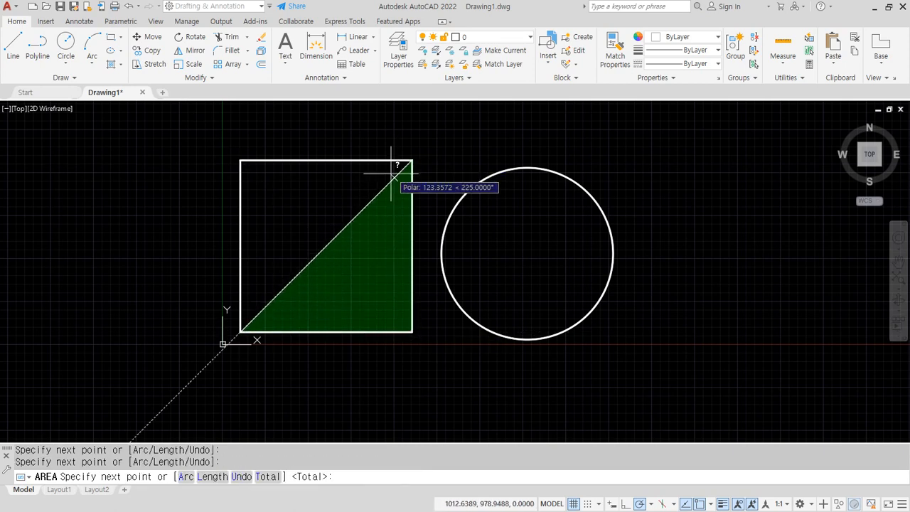
left_click(240, 161)
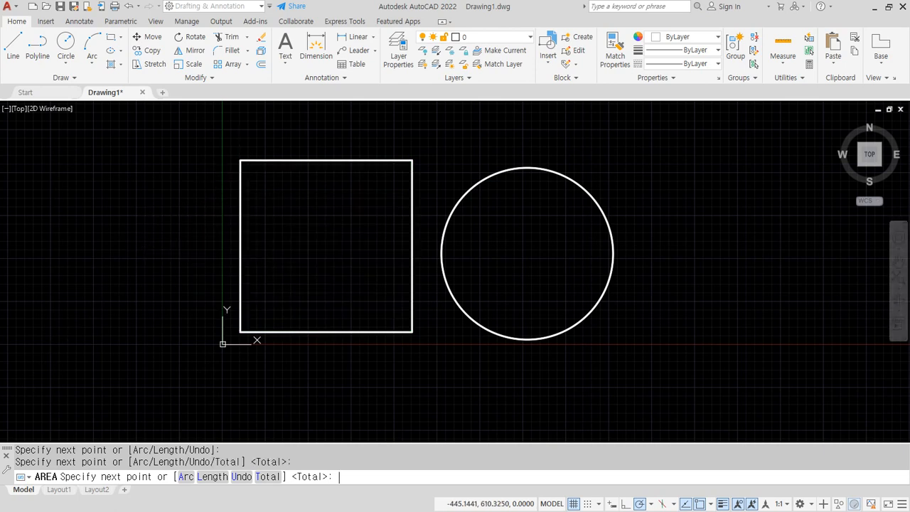
key("Return")
key("F2")
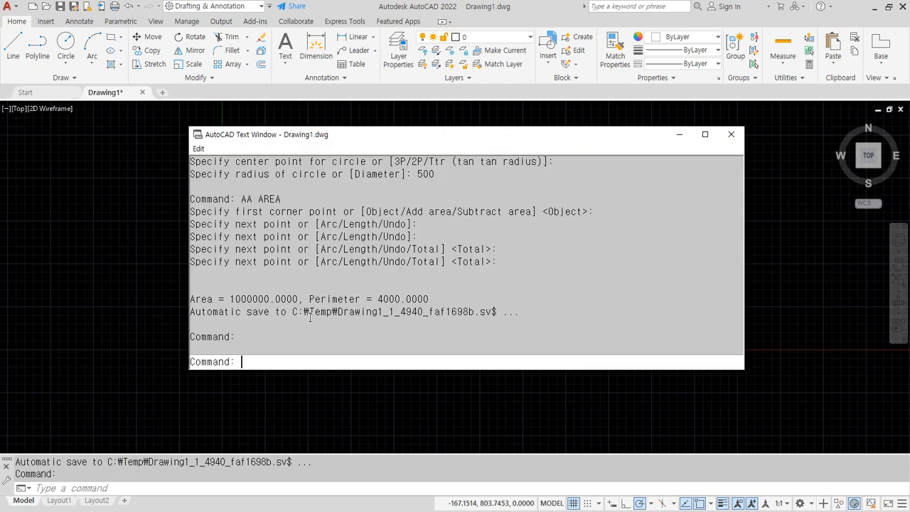
left_click_drag(186, 310, 490, 312)
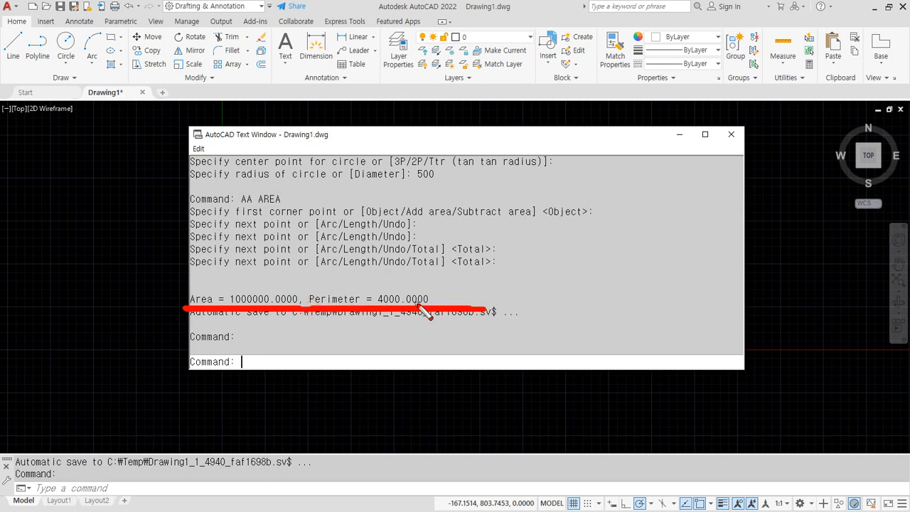
left_click_drag(237, 299, 246, 281)
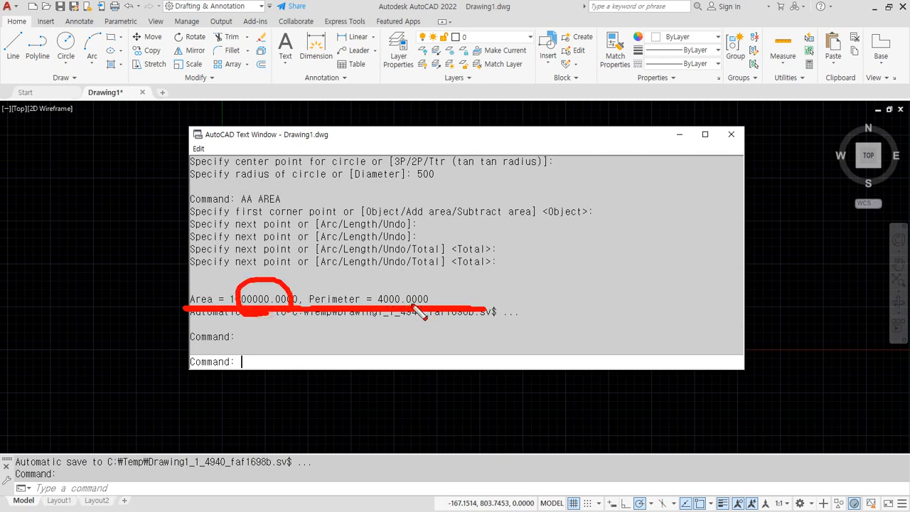
mouse_move(414, 310)
left_mouse_down()
mouse_move(431, 292)
mouse_move(426, 318)
left_mouse_up()
key("Escape")
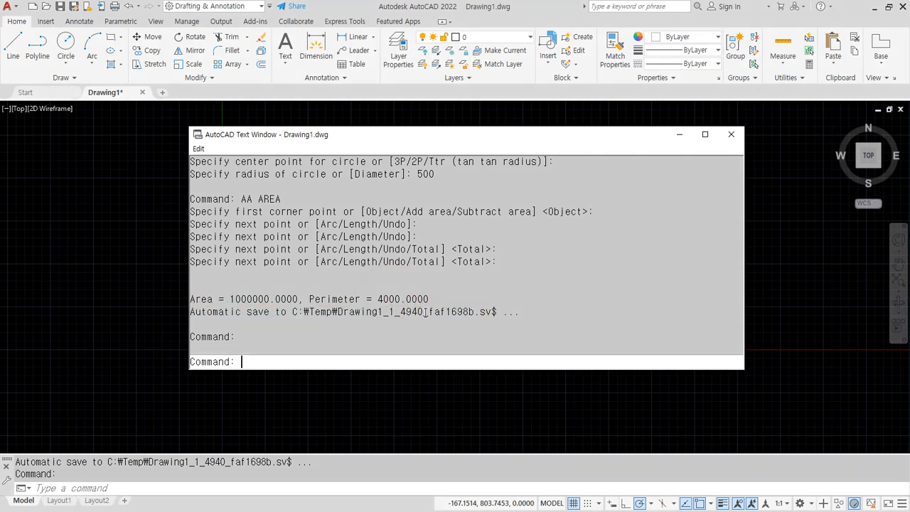
- Switch to the Notepad notes and review the basic unit of area, mm²
left_click(391, 511)
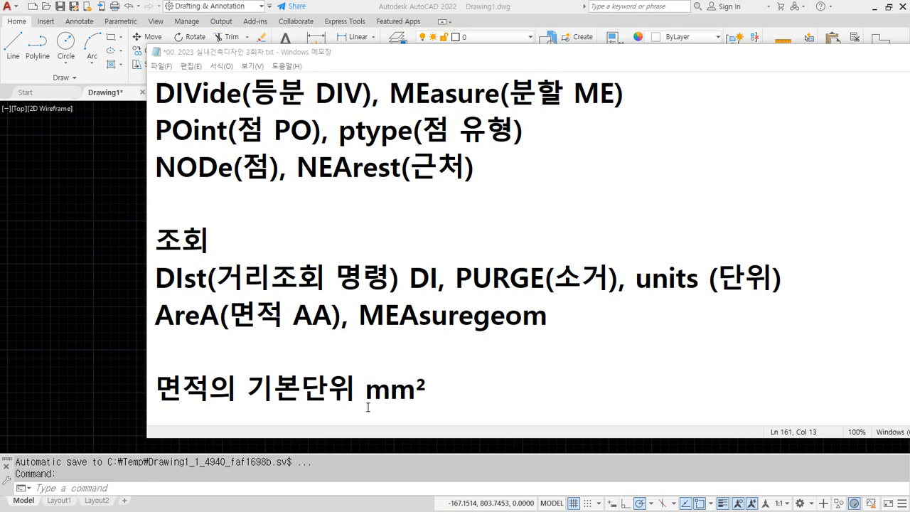
left_click_drag(366, 396, 429, 397)
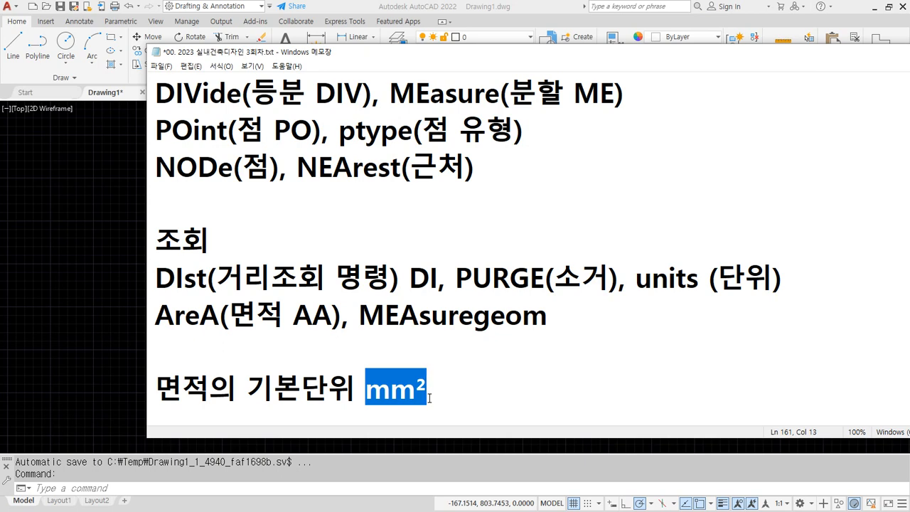
left_click(463, 375)
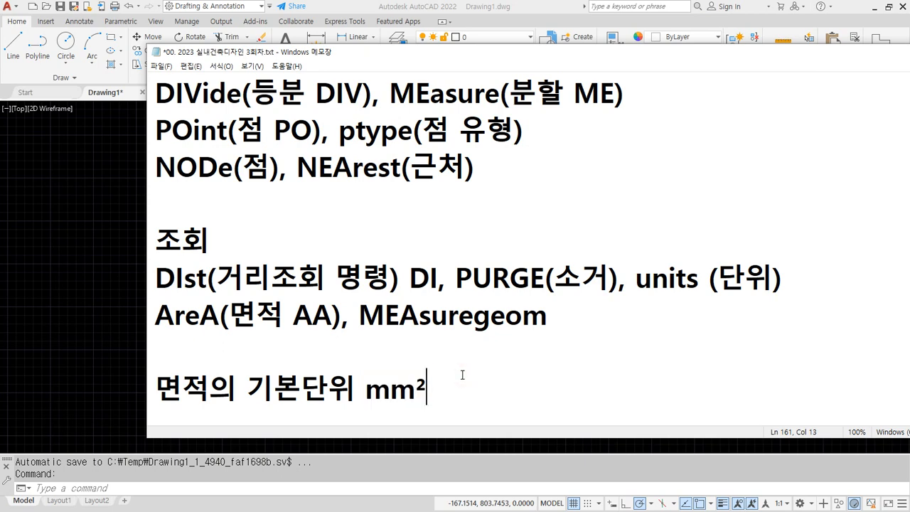
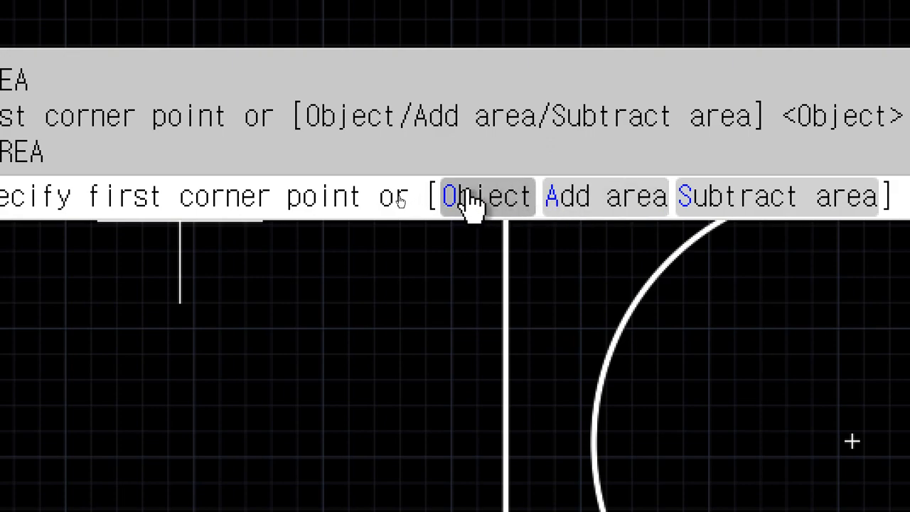
- Measure the circle with the Object option of AREA and examine the reported area and circumference
left_click(470, 200)
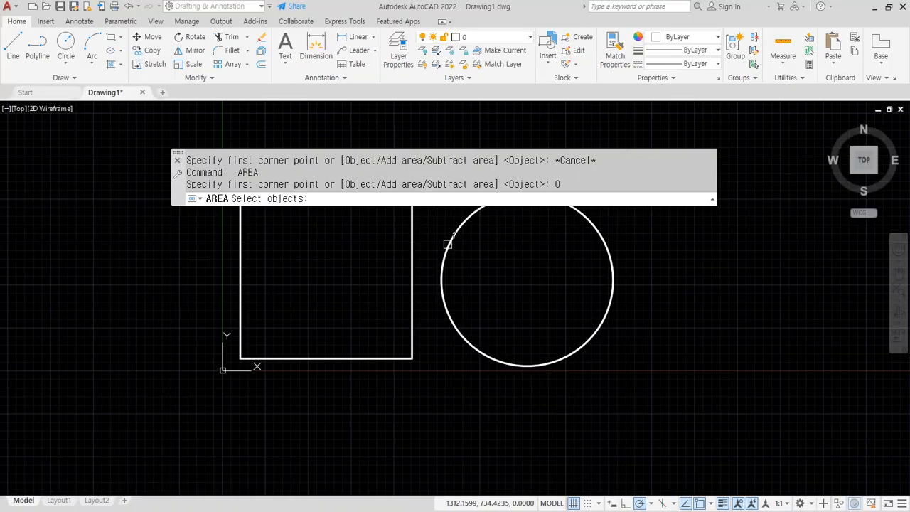
left_click(448, 244)
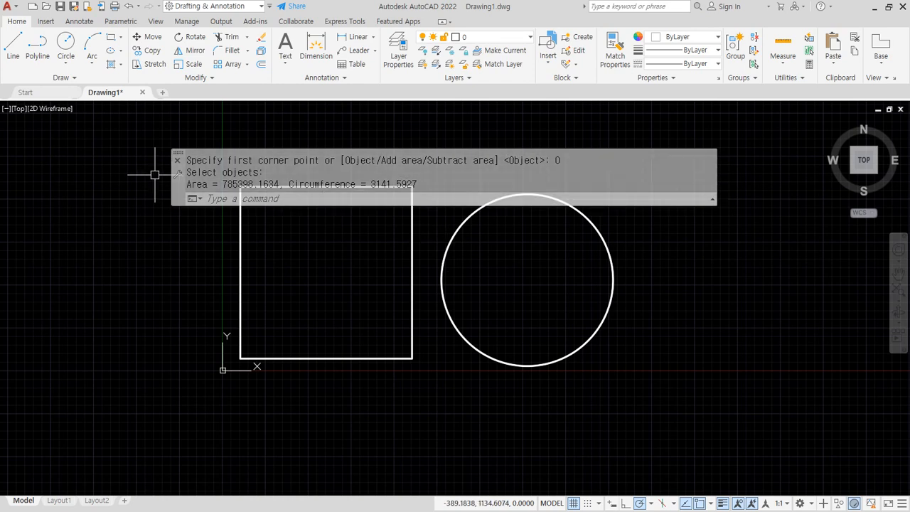
left_click_drag(187, 183, 419, 184)
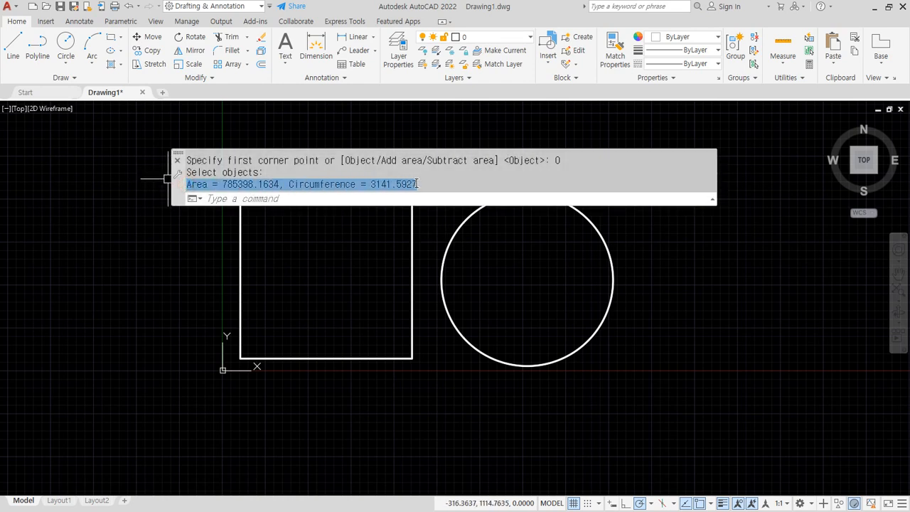
left_click(432, 184)
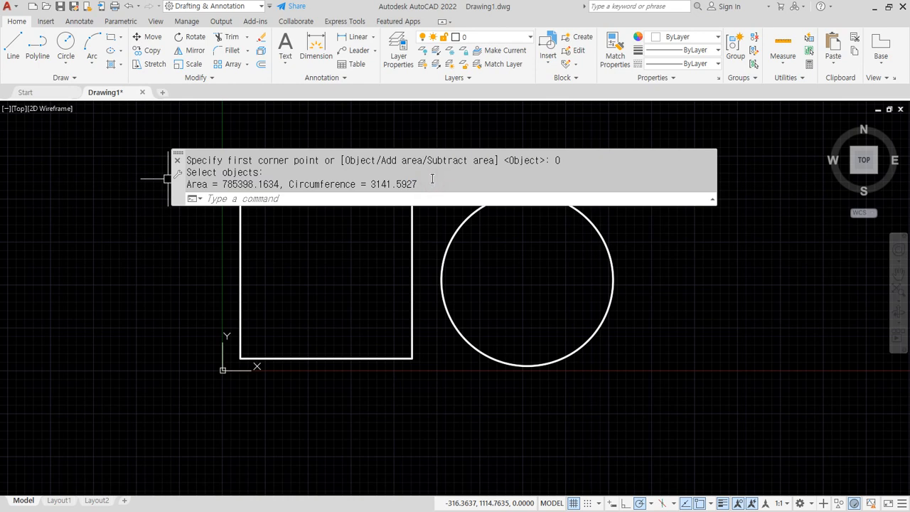
- Move the large circle horizontally farther away from the right side of the square
middle_click_drag(529, 347, 453, 405)
middle_click_drag(396, 359, 427, 349)
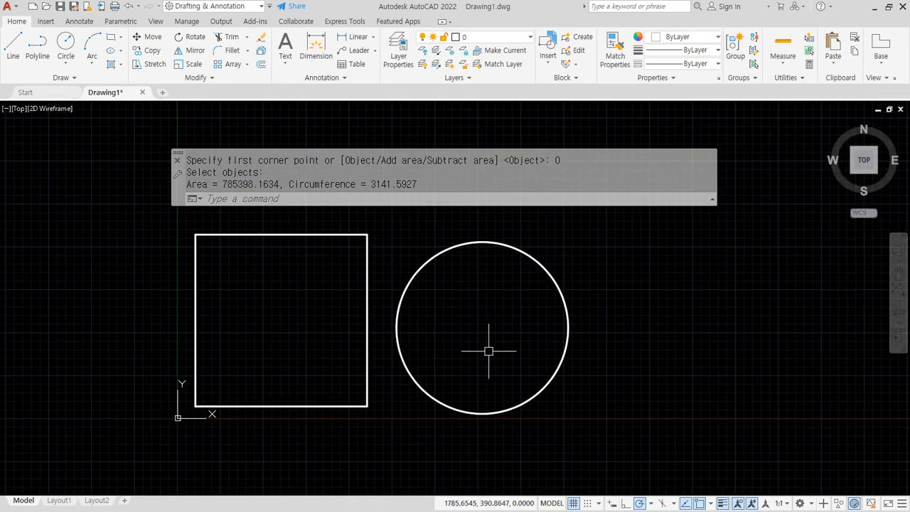
type("m")
key("space")
left_click(617, 388)
left_click(550, 358)
key("space")
left_click(493, 332)
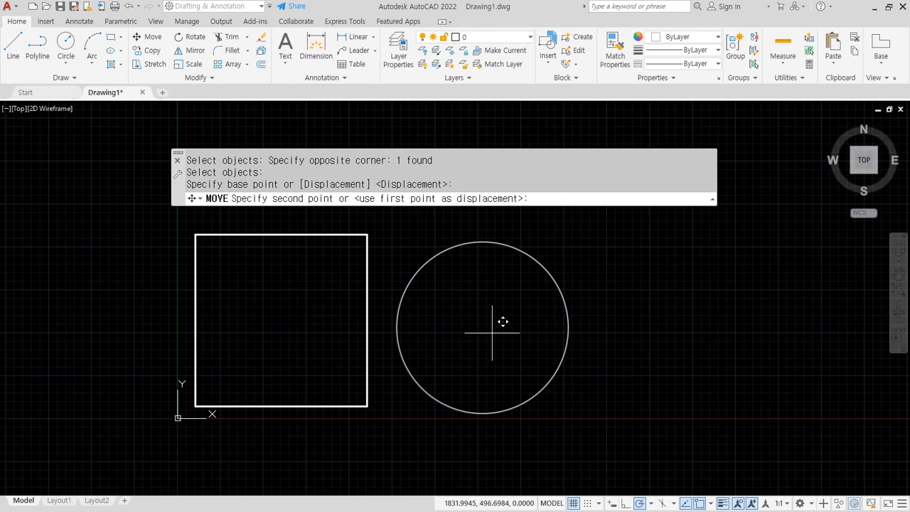
left_click(588, 332)
key("Escape")
- Draw a circle of radius 100 centred on the midpoint of the square's left edge and erase it
type("c")
key("space")
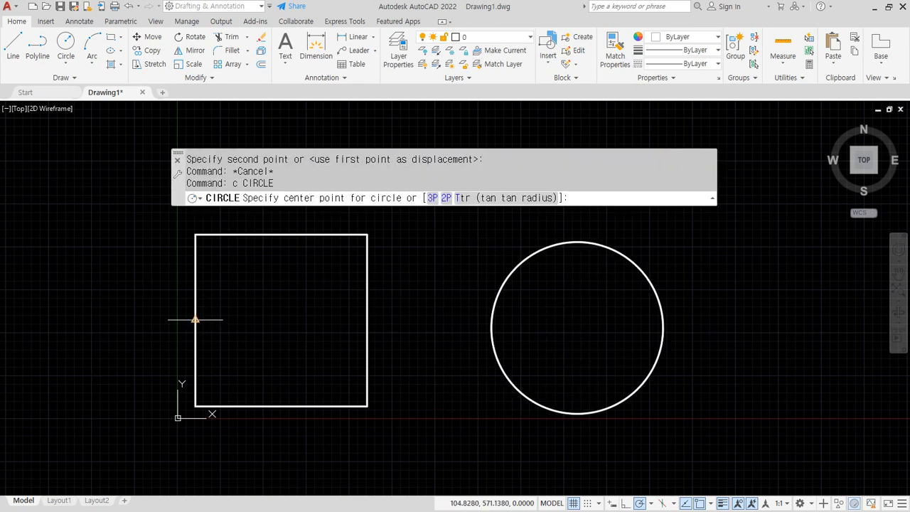
left_click(196, 320)
type("100")
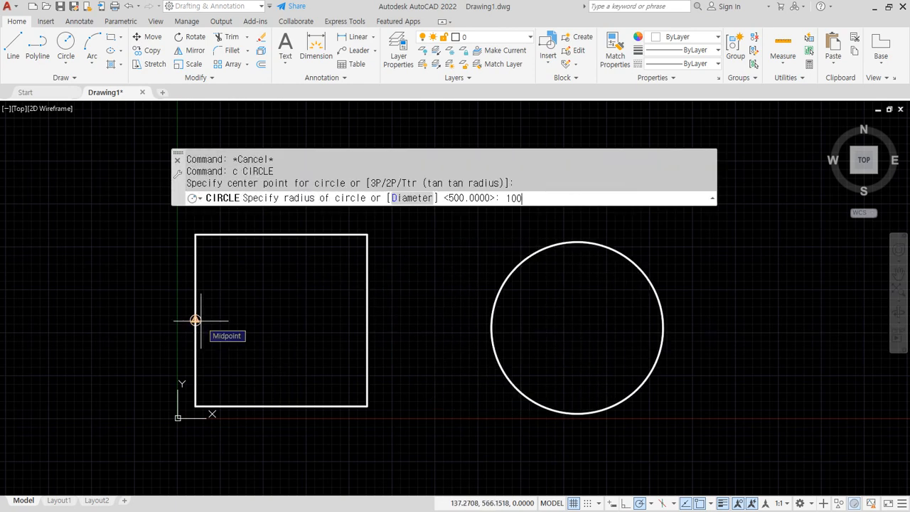
key("Return")
key("space")
key("Escape")
left_click(211, 325)
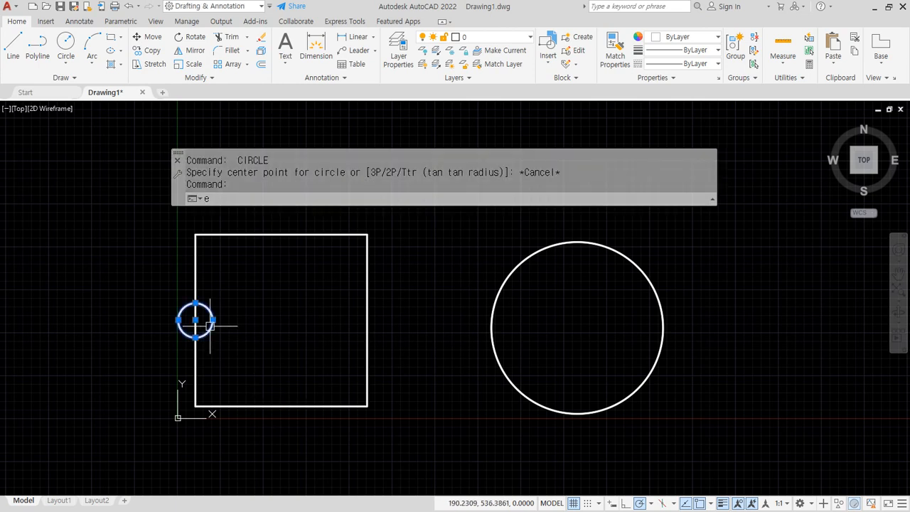
type("e")
key("space")
- Draw circles of radius 200 and 300 centred on the midpoints of the square's left and bottom edges respectively
type("c")
key("space")
left_click(196, 320)
type("2")
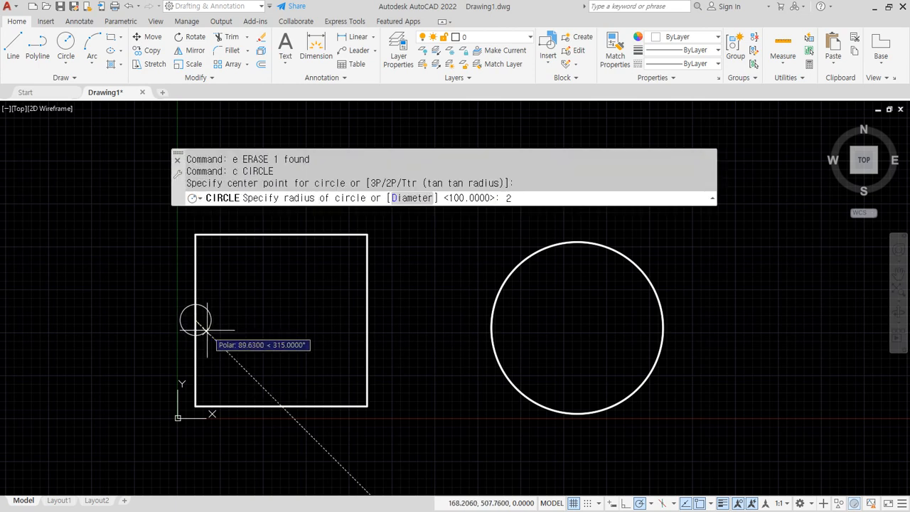
type("00")
key("Return")
key("space")
left_click(282, 401)
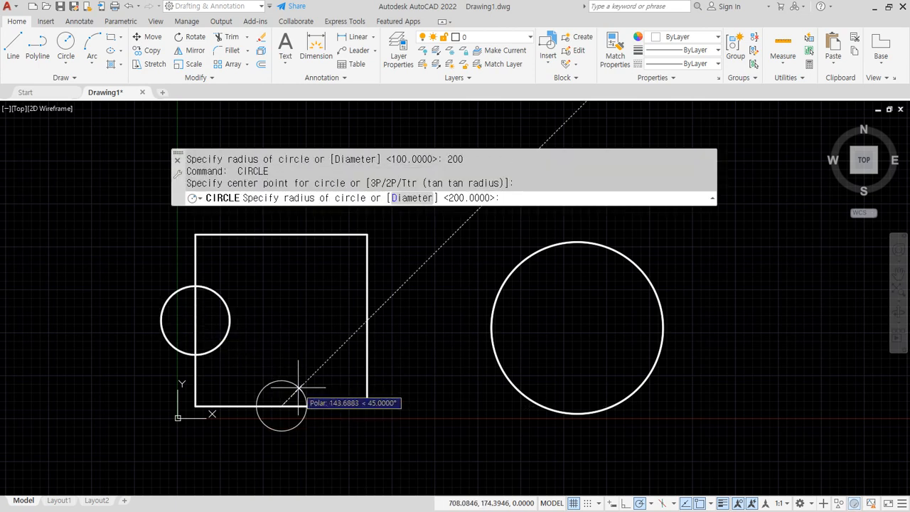
type("300")
key("Return")
- Draw circles of radius 400 and 100 centred on the midpoints of the square's right and top edges respectively
key("space")
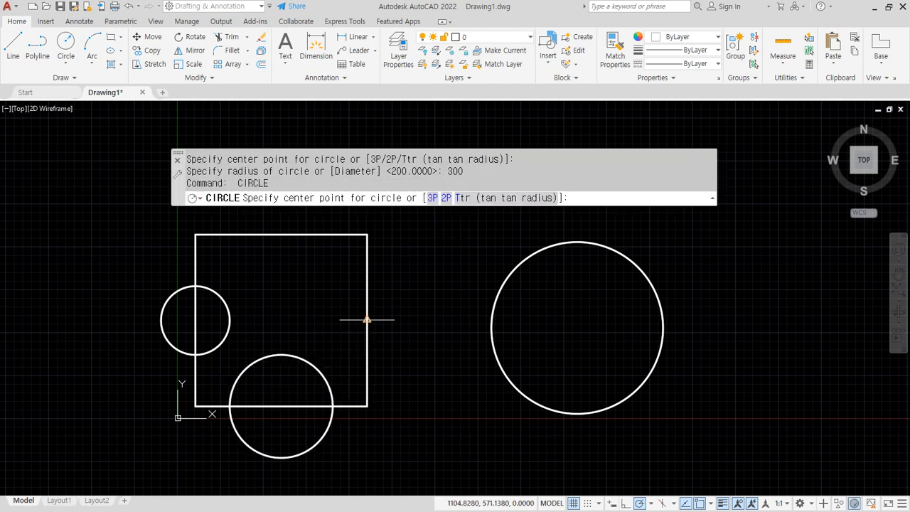
left_click(367, 321)
type("400")
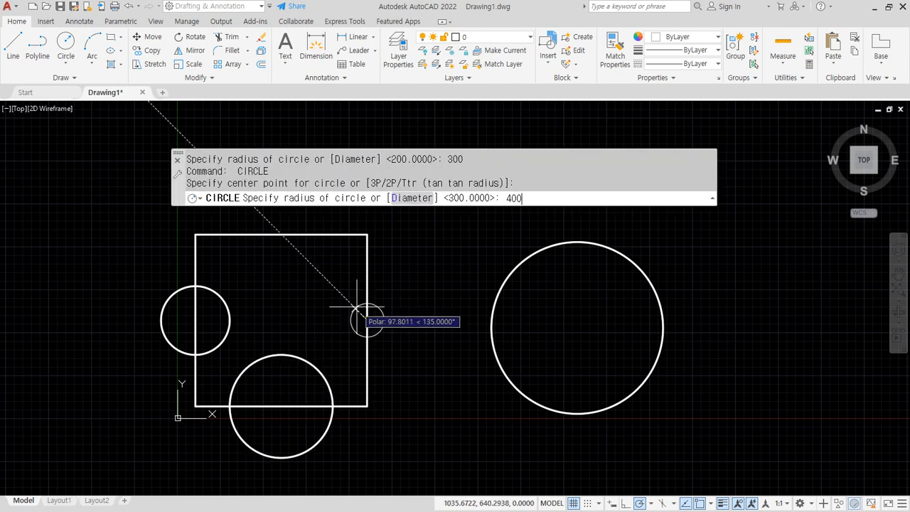
key("Return")
key("space")
left_click(281, 235)
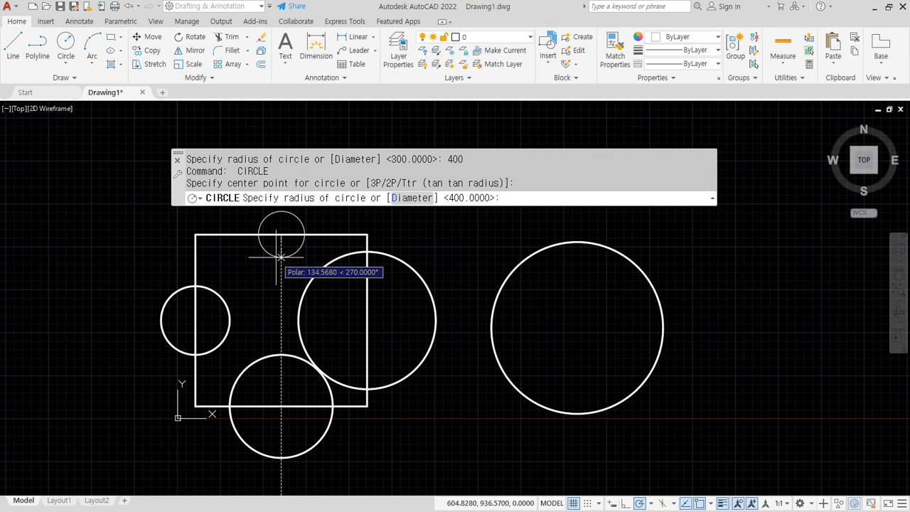
type("100")
key("Return")
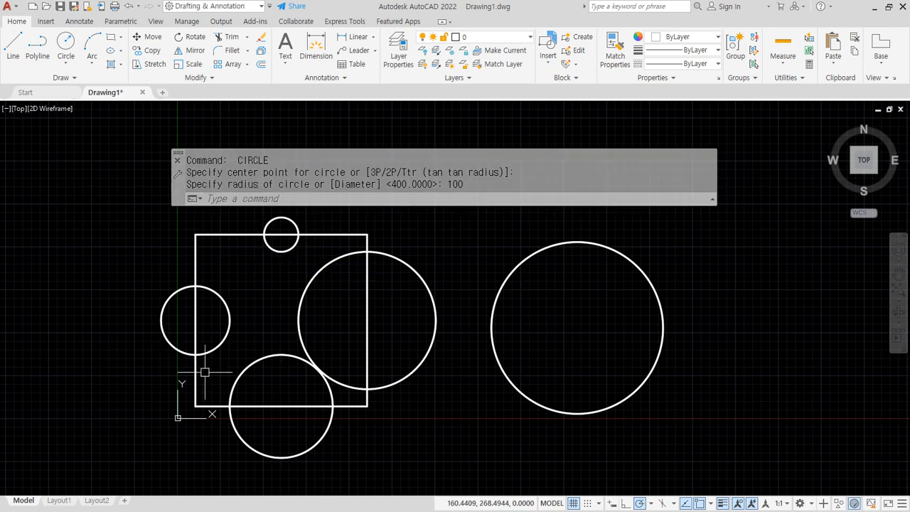
- Trim the square and its four circles into one outline with inward arcs at top and bottom and outward arcs at left and right
type("tr")
key("Return")
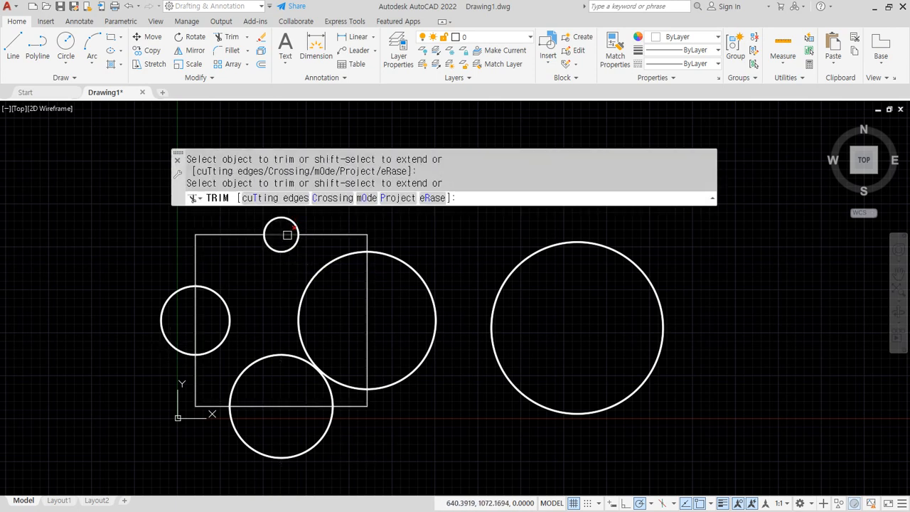
mouse_move(284, 230)
left_mouse_down()
mouse_move(285, 254)
mouse_move(283, 212)
left_mouse_up()
left_click(229, 313)
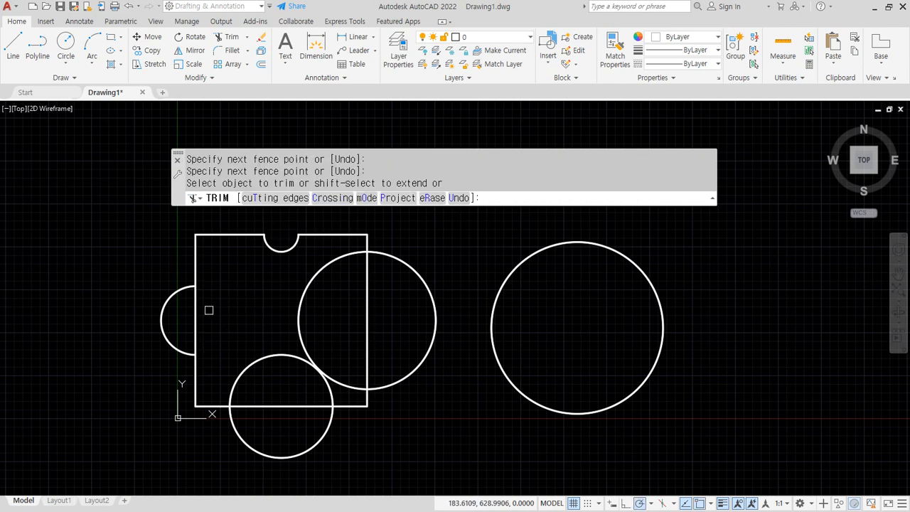
left_click(195, 310)
left_click_drag(280, 389, 295, 468)
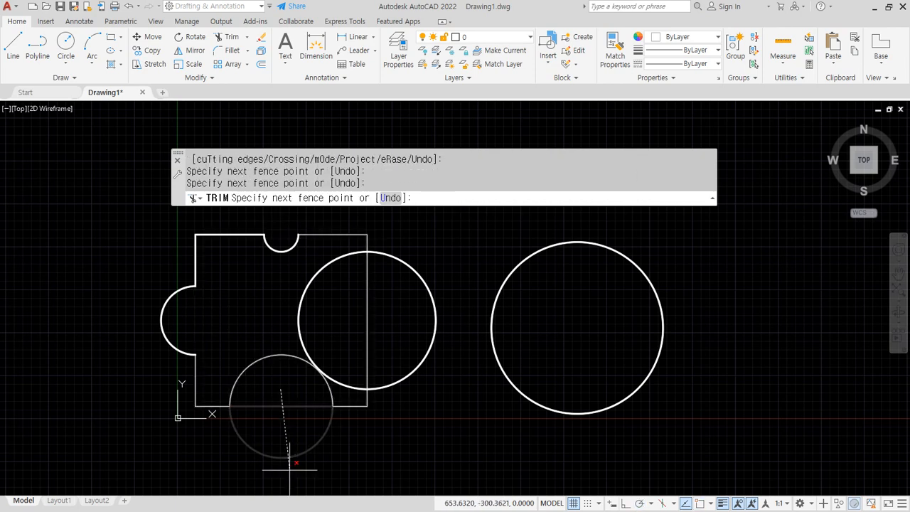
left_click_drag(380, 300, 255, 311)
key("Return")
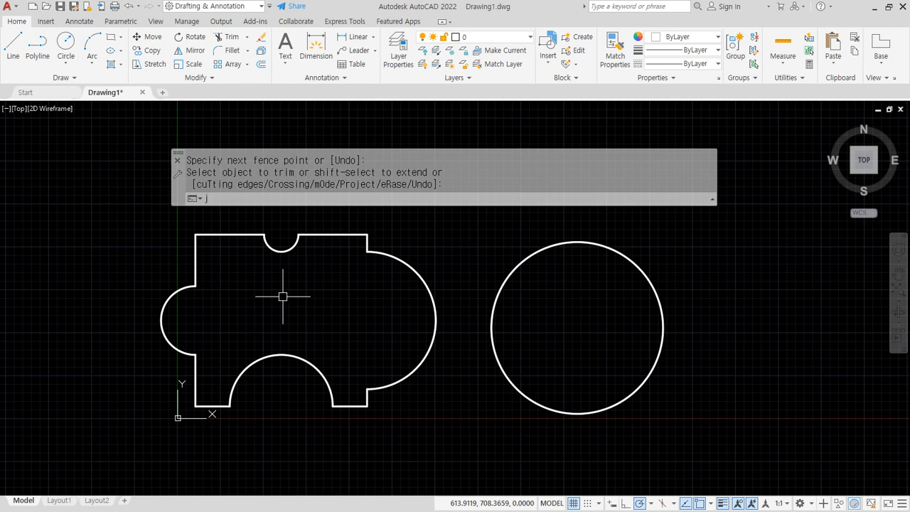
key("Return")
- Join all segments of the trimmed outline into a single polyline and select it to check that it is one object
type("j")
key("Return")
left_click(417, 220)
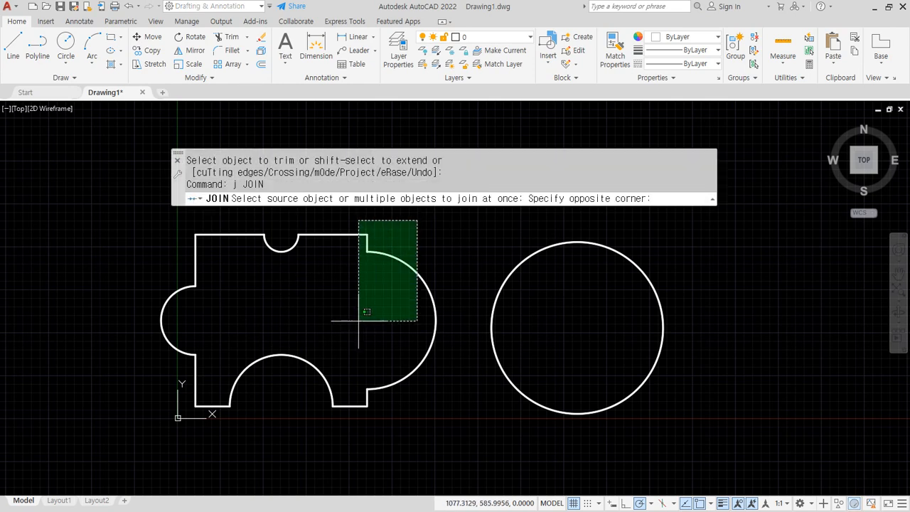
left_click(142, 429)
key("Return")
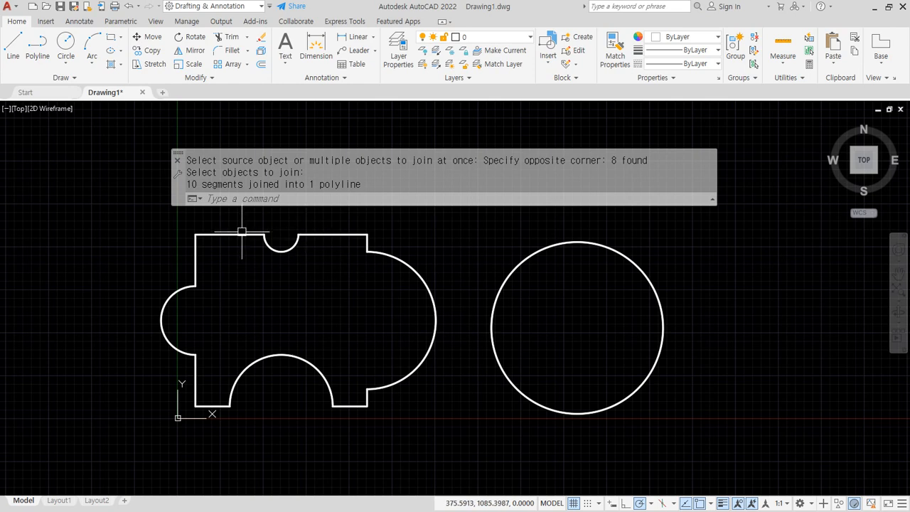
left_click(193, 375)
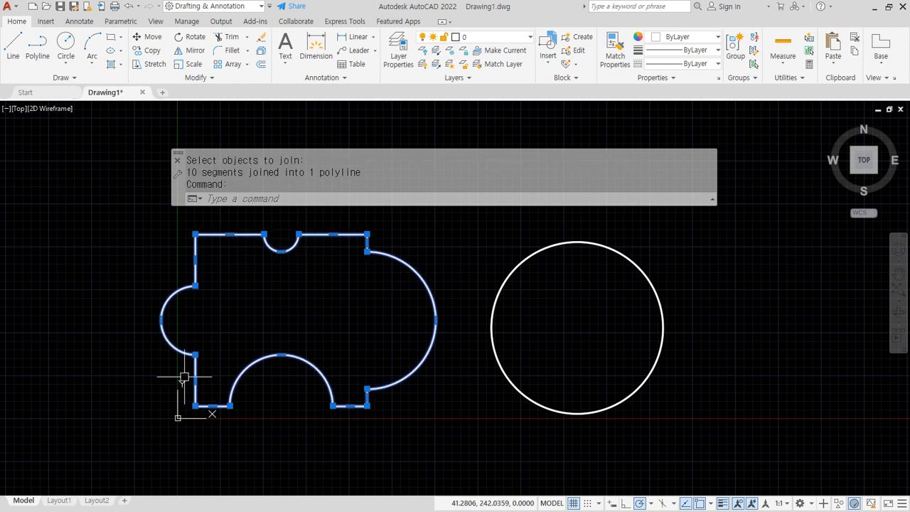
- Measure the area and perimeter of the joined irregular outline using the AREA command's Object option
key("Escape")
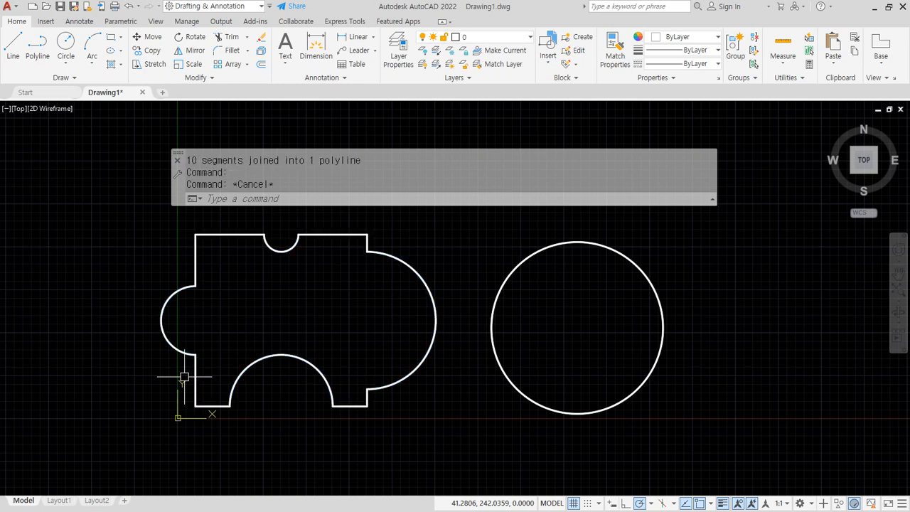
type("aa")
key("Return")
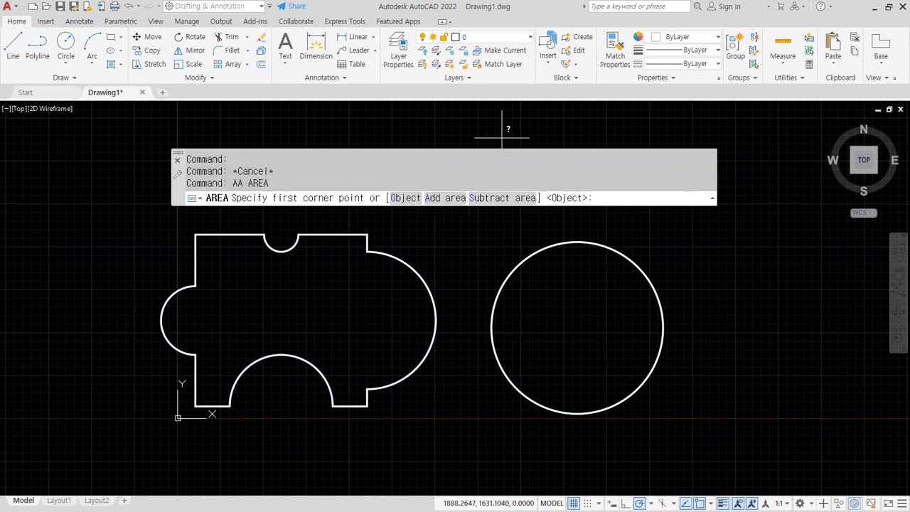
type("o")
key("Return")
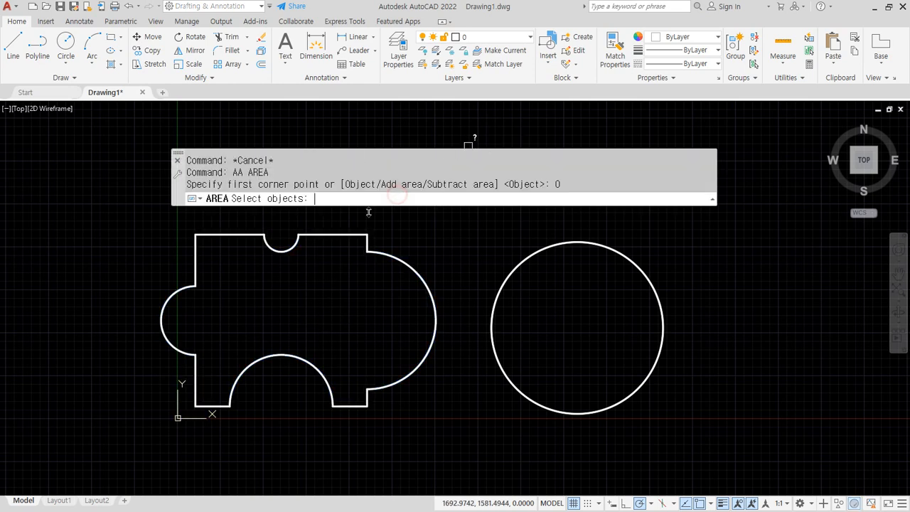
left_click(314, 232)
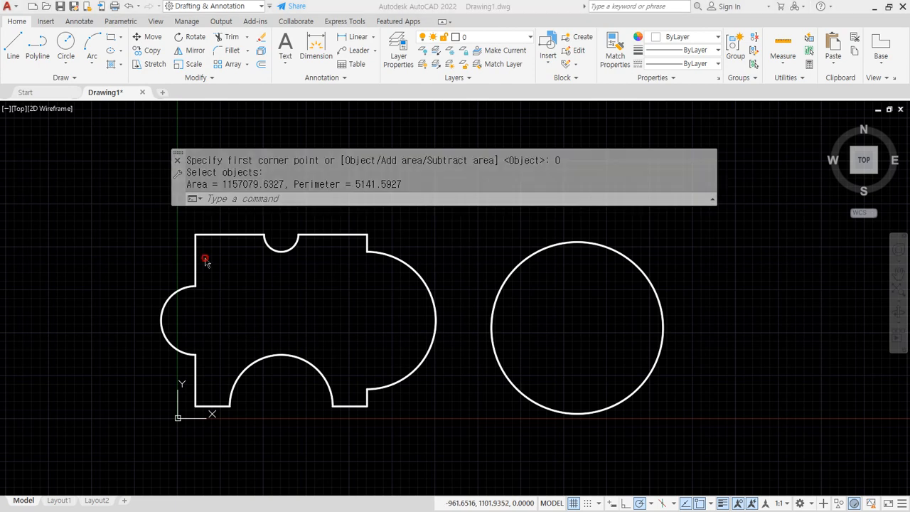
left_click_drag(294, 290, 354, 278)
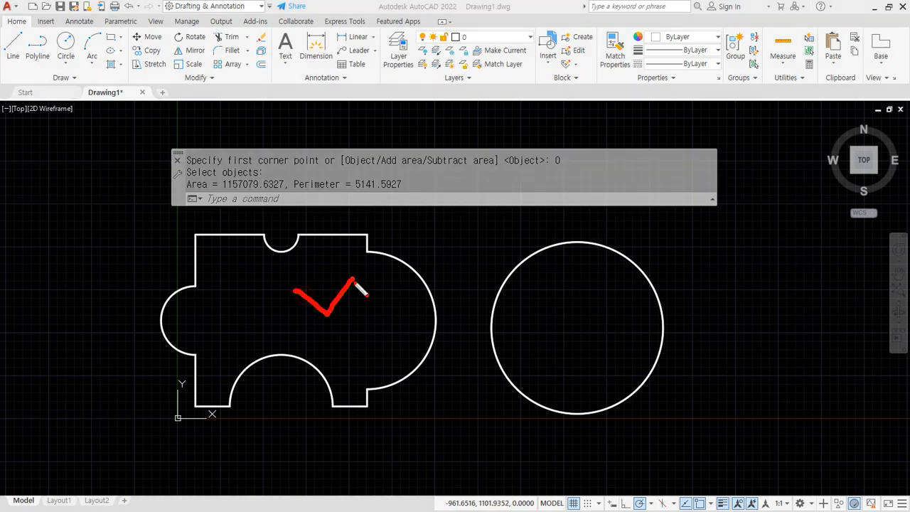
left_click_drag(569, 302, 610, 290)
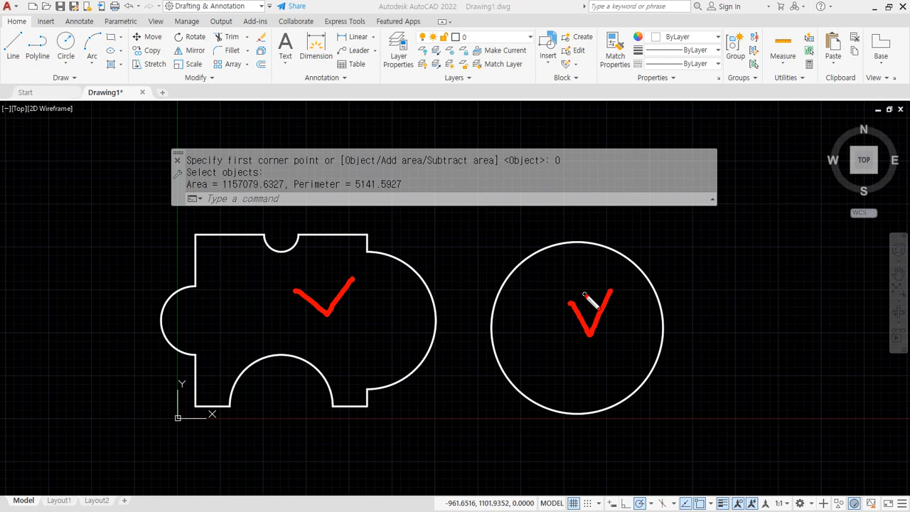
key("Escape")
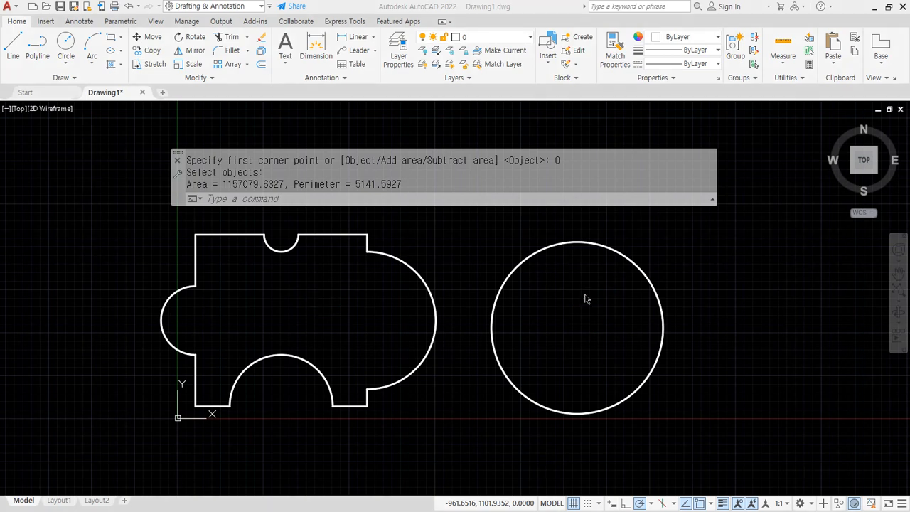
- Start a new AREA measurement in Add area mode
type("AA")
key("Return")
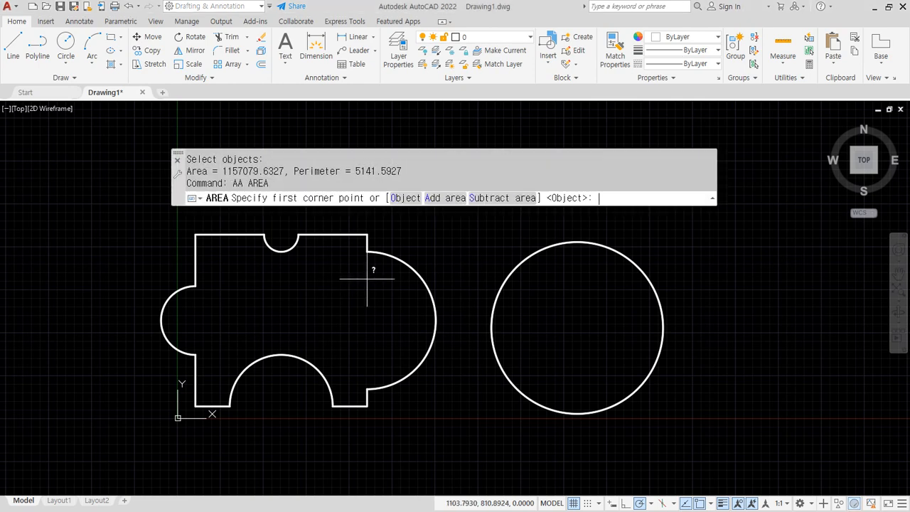
key("ctrl+2")
mouse_move(425, 190)
left_mouse_down()
mouse_move(436, 210)
mouse_move(400, 203)
left_mouse_up()
key("ctrl+z")
key("ctrl+z")
mouse_move(453, 215)
left_mouse_down()
mouse_move(448, 186)
mouse_move(458, 217)
left_mouse_up()
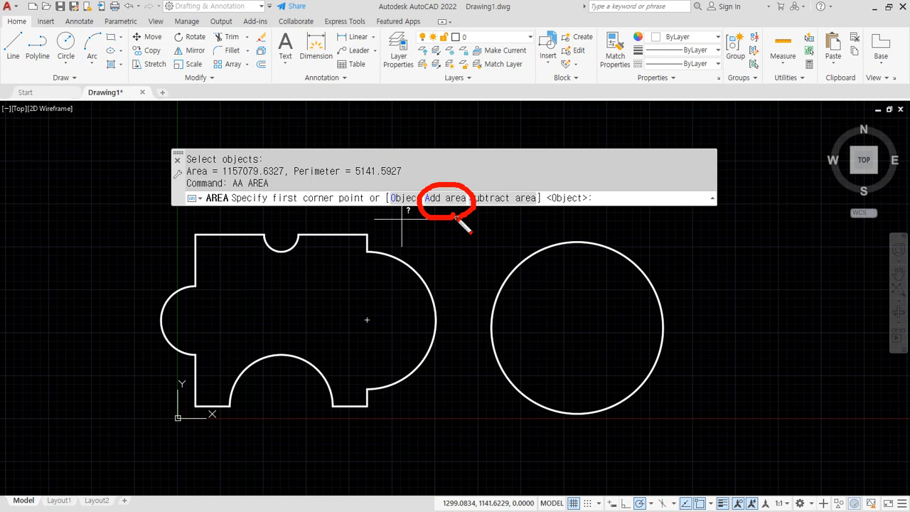
key("Escape")
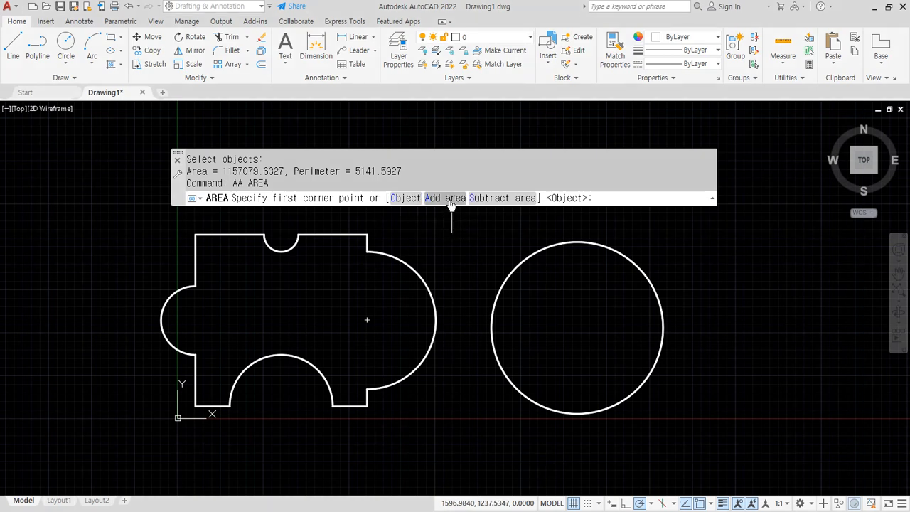
left_click(450, 201)
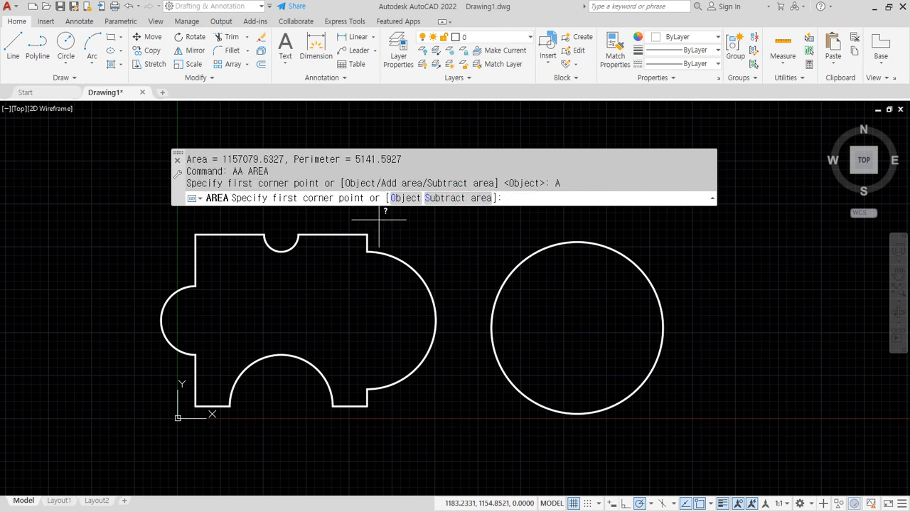
key("ctrl+2")
left_click_drag(355, 210, 286, 210)
left_click_drag(416, 211, 385, 212)
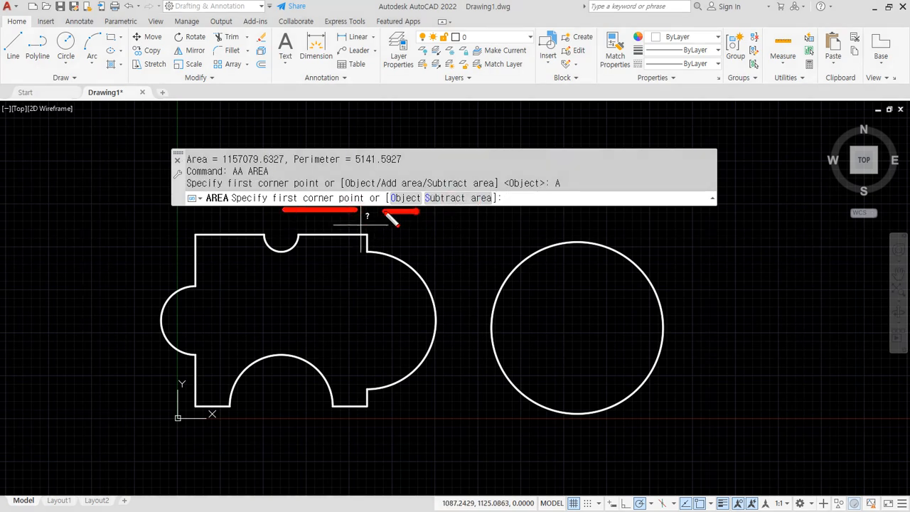
left_click_drag(446, 219, 539, 205)
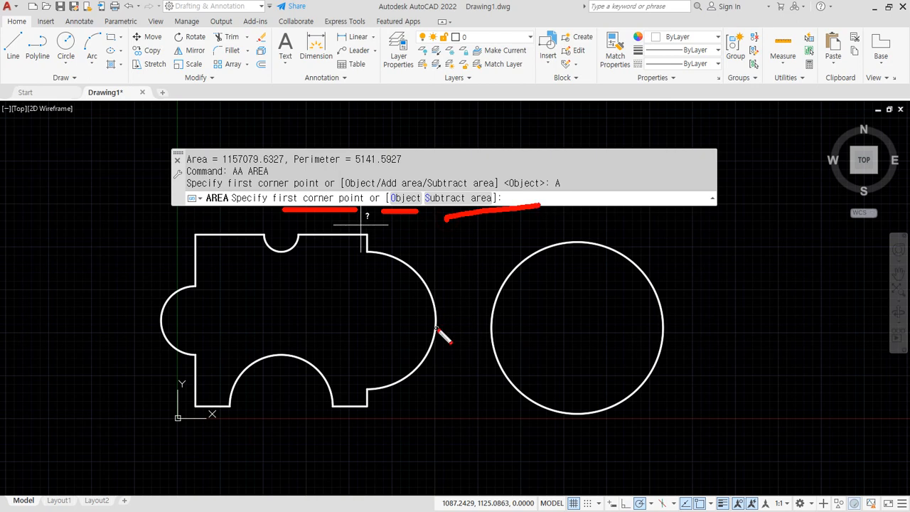
mouse_move(414, 212)
left_mouse_down()
mouse_move(379, 192)
mouse_move(427, 202)
mouse_move(415, 216)
left_mouse_up()
key("Escape")
- Measure the combined area of the irregular outline and the large circle by adding both as objects
left_click(405, 200)
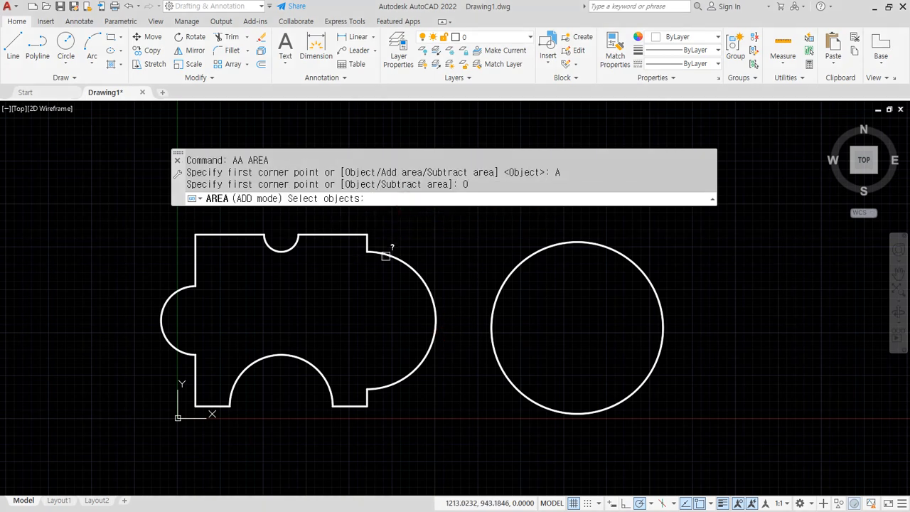
left_click(386, 255)
left_click(508, 276)
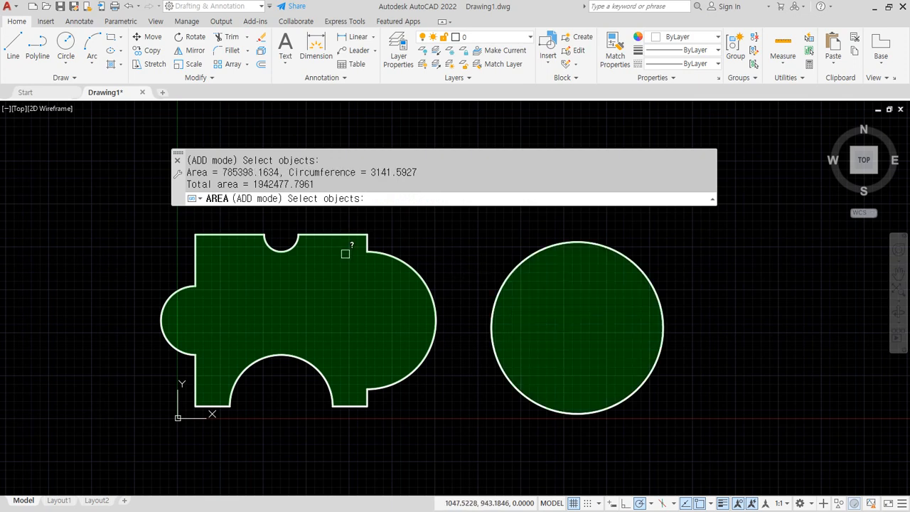
left_click_drag(187, 185, 331, 186)
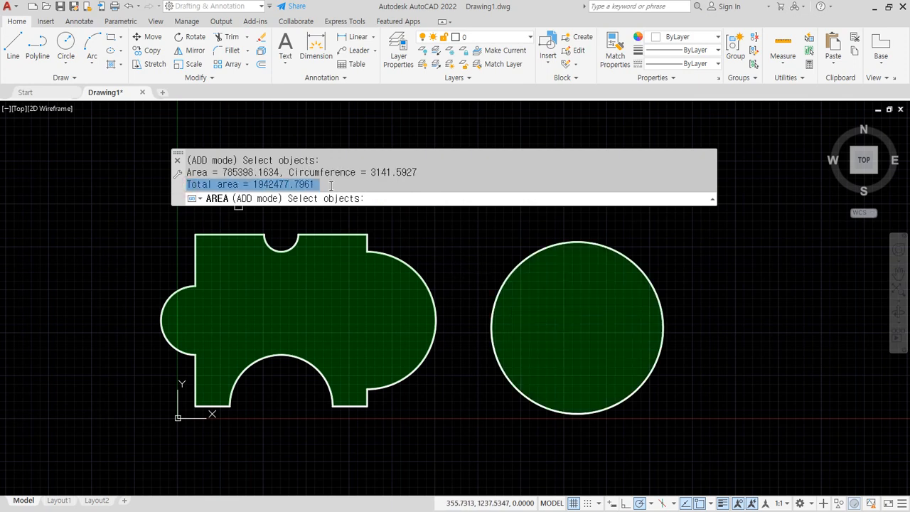
left_click(344, 186)
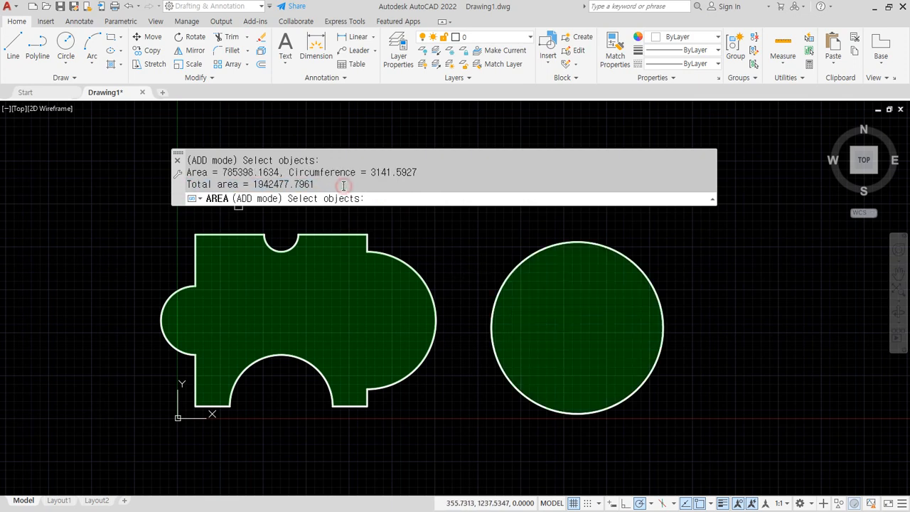
- End the area addition and review the total area in the expanded command history
key("Return")
key("Return")
key("Return")
key("Return")
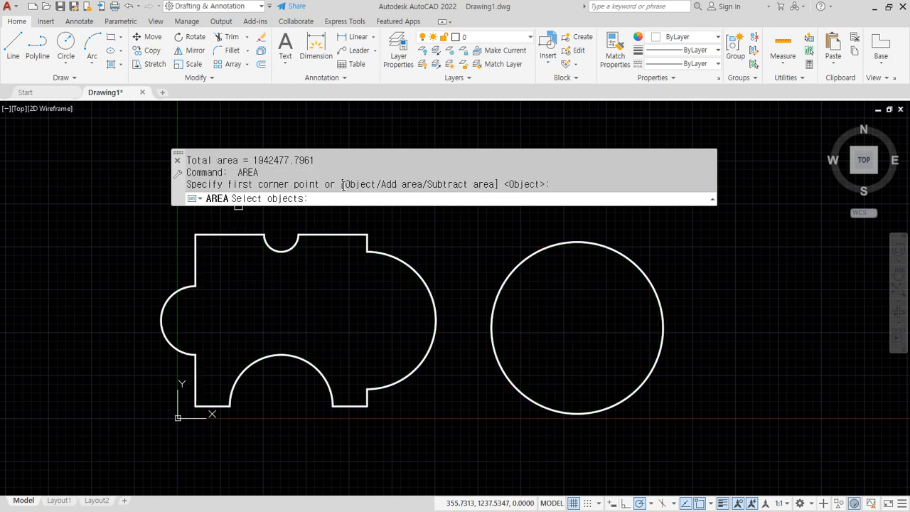
key("Escape")
key("Escape")
key("F2")
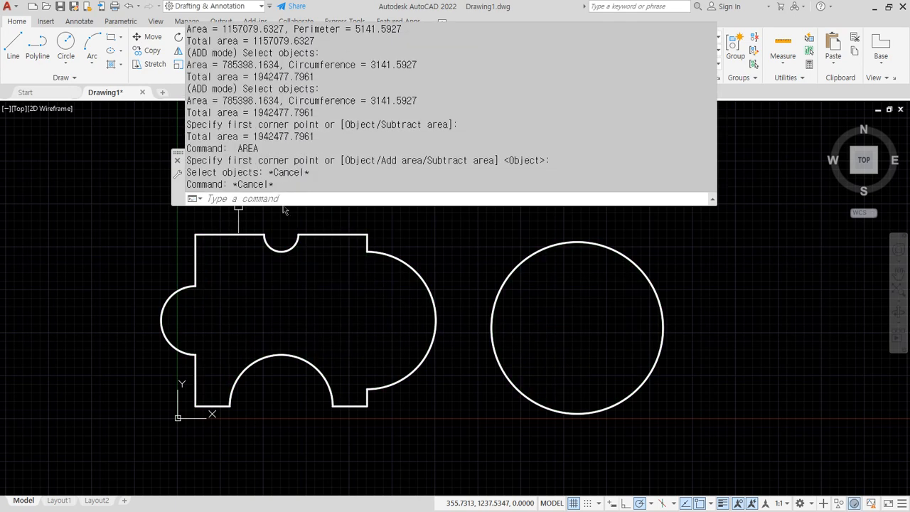
left_click_drag(251, 136, 322, 136)
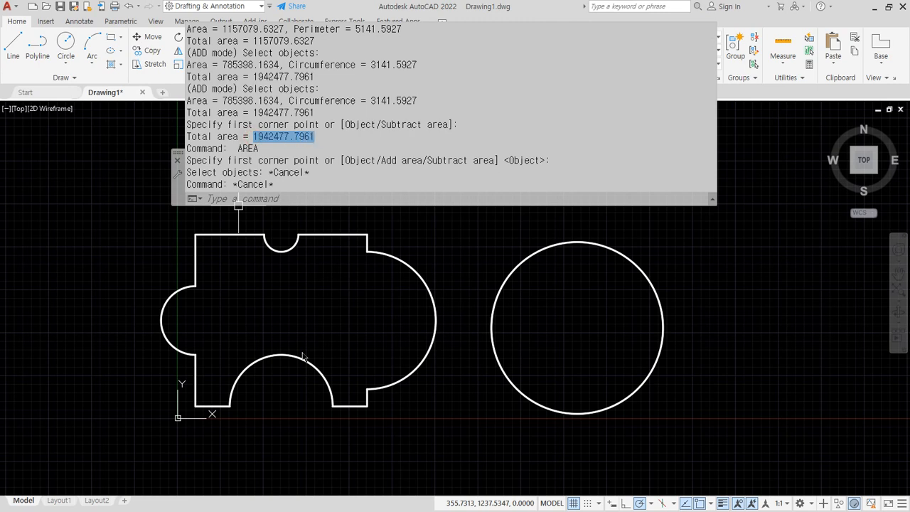
key("Escape")
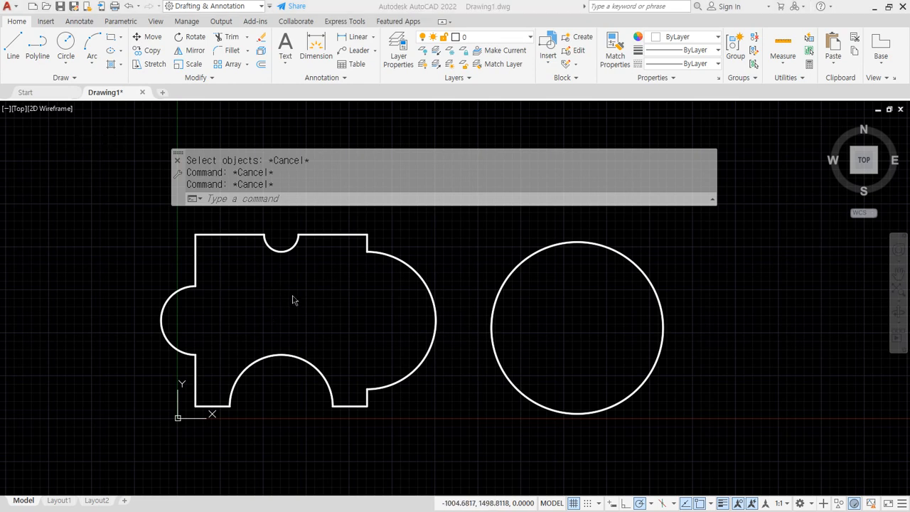
- Draw two circles of radius 200, one centred on the outline's right arc and one on the large circle's centre
type("c")
key("Return")
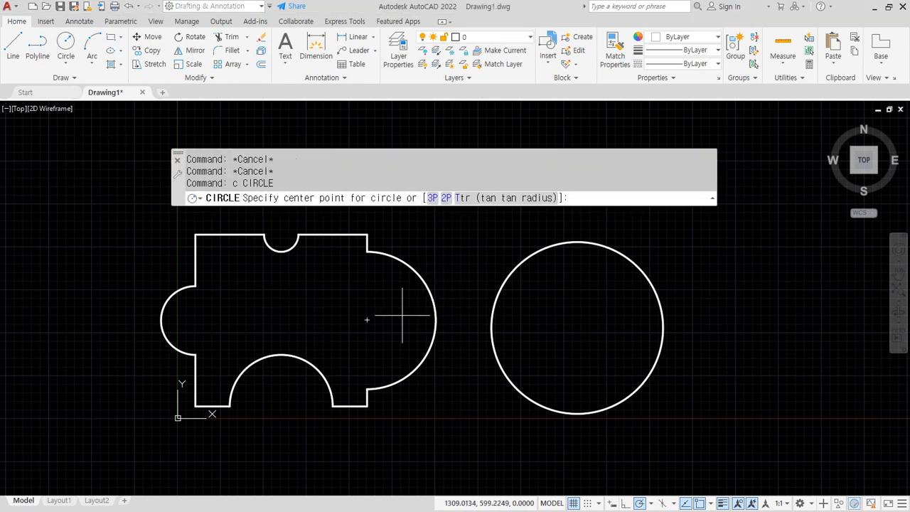
left_click(367, 320)
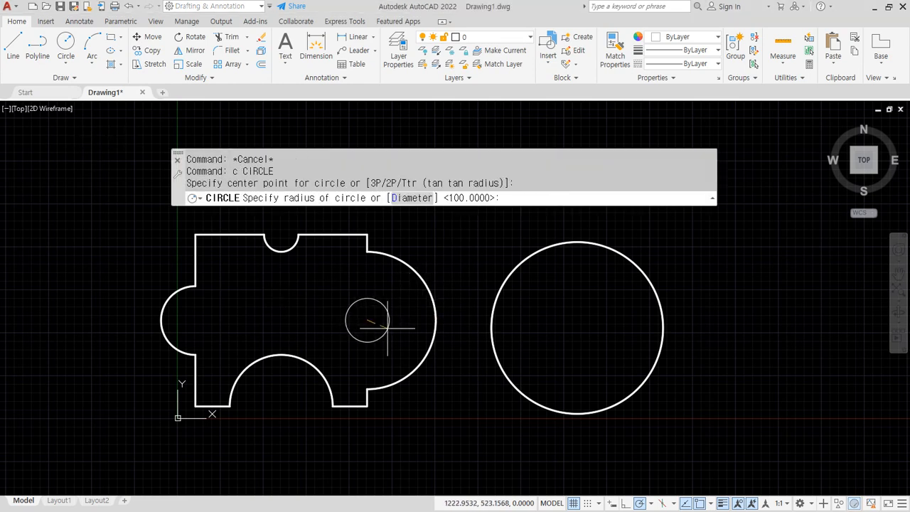
type("200")
key("Return")
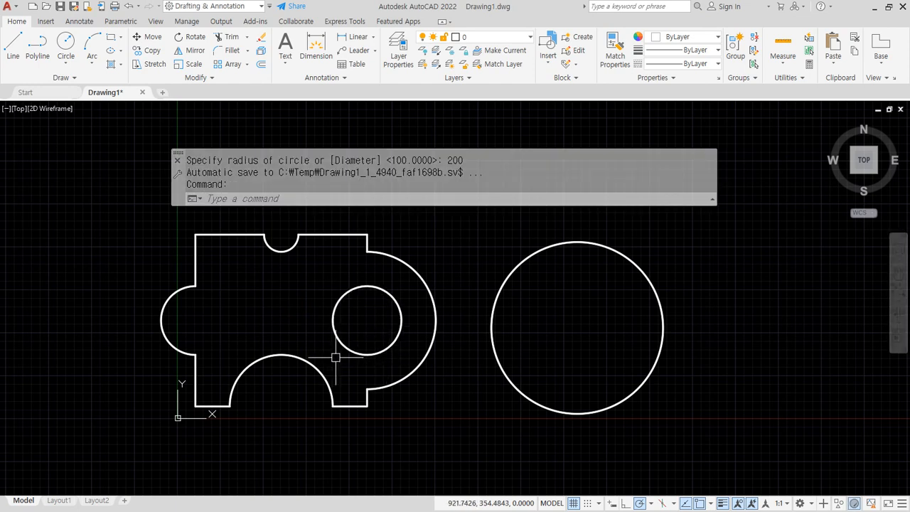
key("Return")
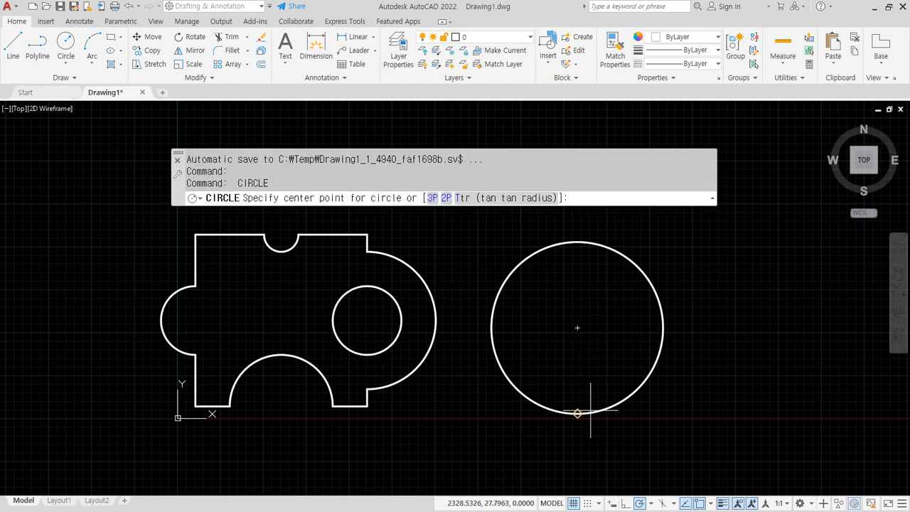
left_click(578, 328)
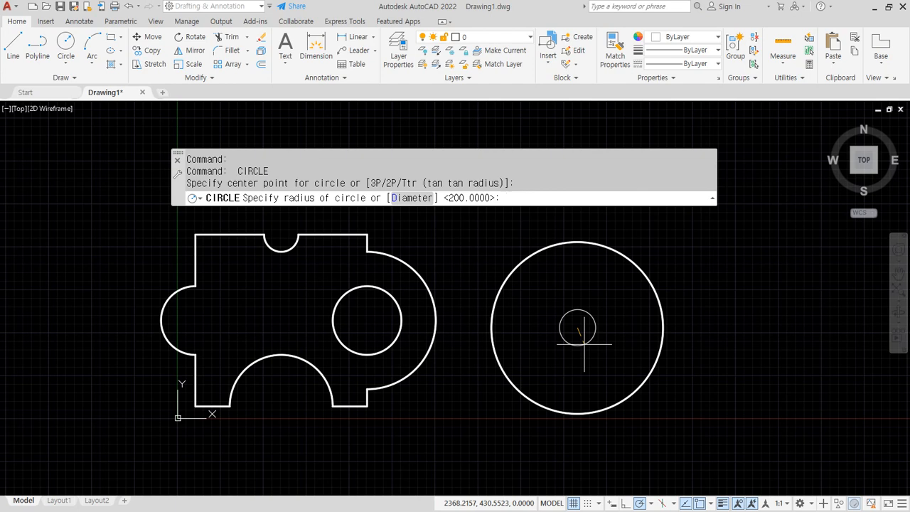
key("Return")
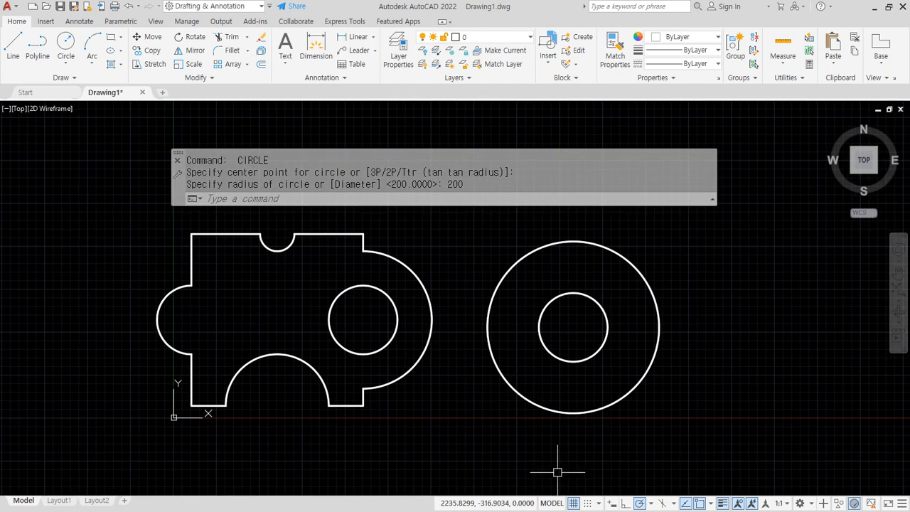
mouse_move(180, 229)
left_mouse_down()
mouse_move(407, 326)
mouse_move(335, 233)
left_mouse_up()
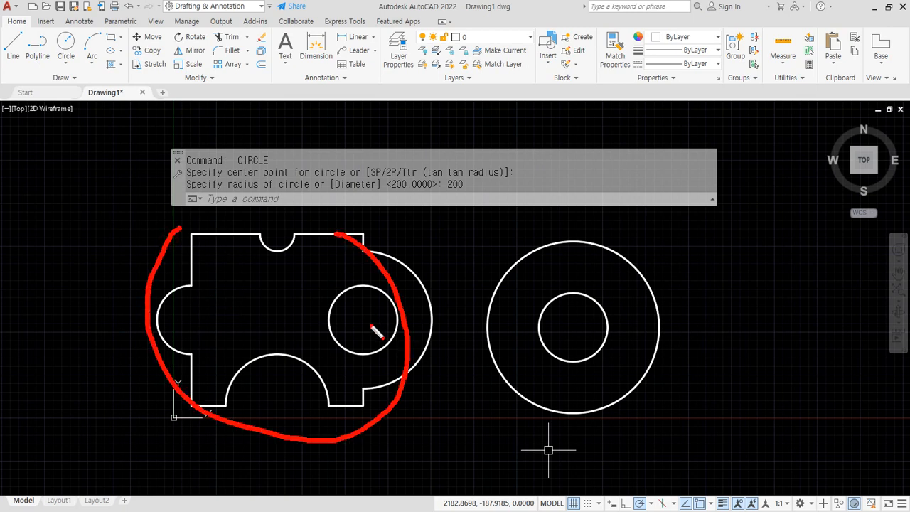
left_click_drag(371, 326, 356, 337)
mouse_move(571, 422)
left_mouse_down()
mouse_move(634, 438)
mouse_move(610, 441)
left_mouse_up()
mouse_move(574, 365)
left_mouse_down()
mouse_move(600, 321)
mouse_move(586, 367)
left_mouse_up()
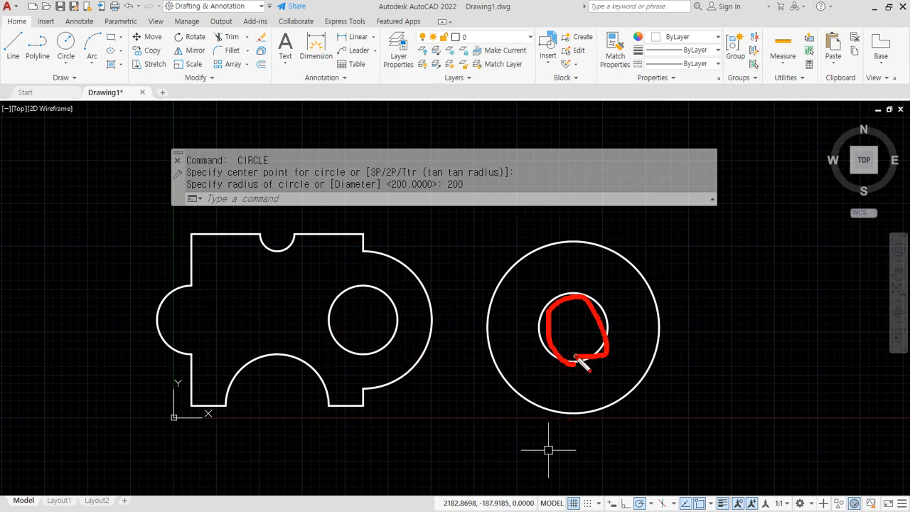
left_click_drag(293, 452, 74, 338)
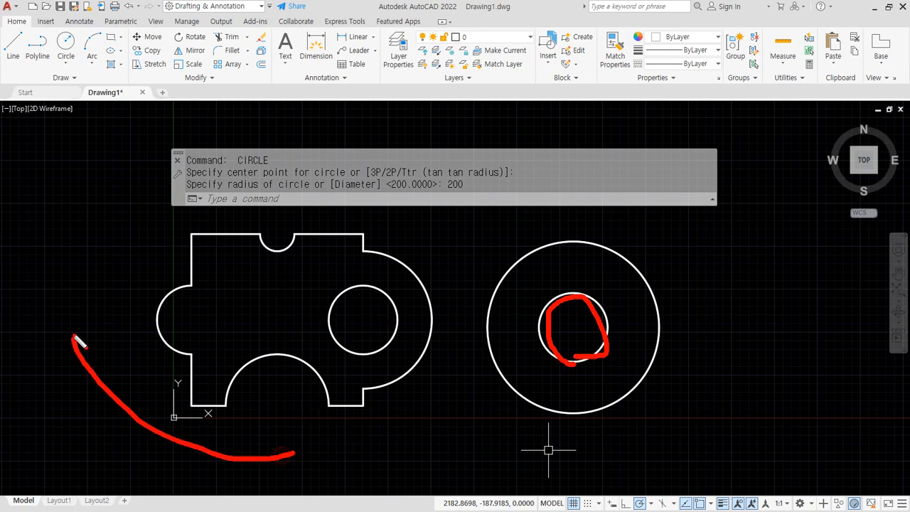
mouse_move(242, 459)
left_mouse_down()
mouse_move(156, 182)
mouse_move(475, 317)
mouse_move(240, 445)
left_mouse_up()
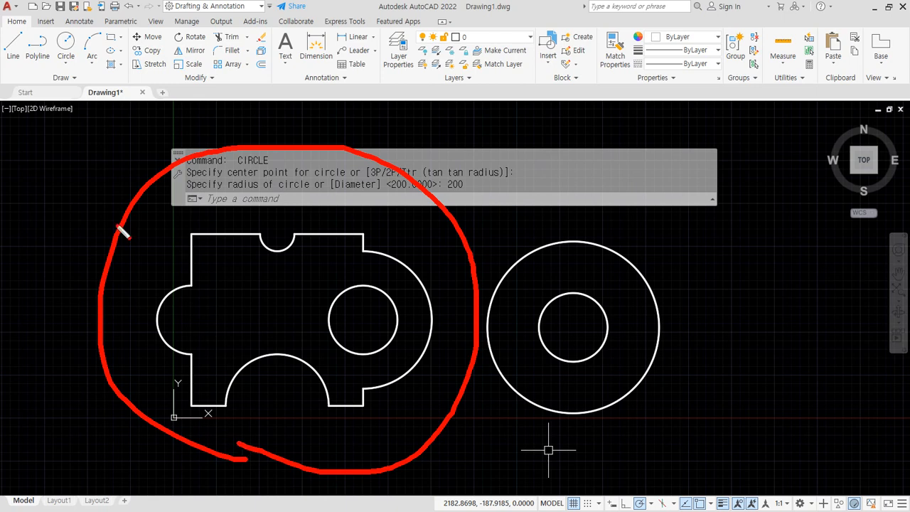
left_click_drag(81, 148, 94, 204)
key("Delete")
mouse_move(518, 431)
left_mouse_down()
mouse_move(672, 235)
mouse_move(574, 435)
left_mouse_up()
mouse_move(725, 224)
left_mouse_down()
mouse_move(744, 214)
mouse_move(757, 184)
left_mouse_up()
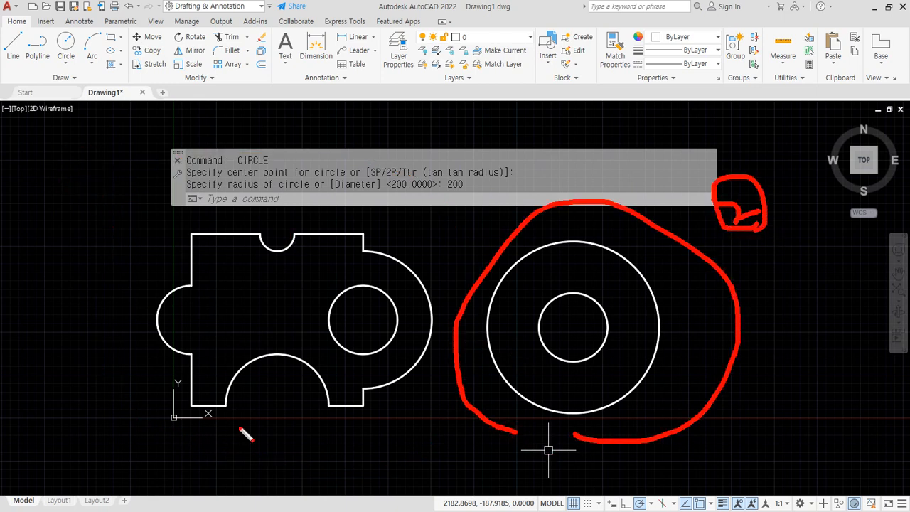
key("Delete")
mouse_move(355, 420)
left_mouse_down()
mouse_move(280, 434)
mouse_move(589, 213)
mouse_move(344, 432)
left_mouse_up()
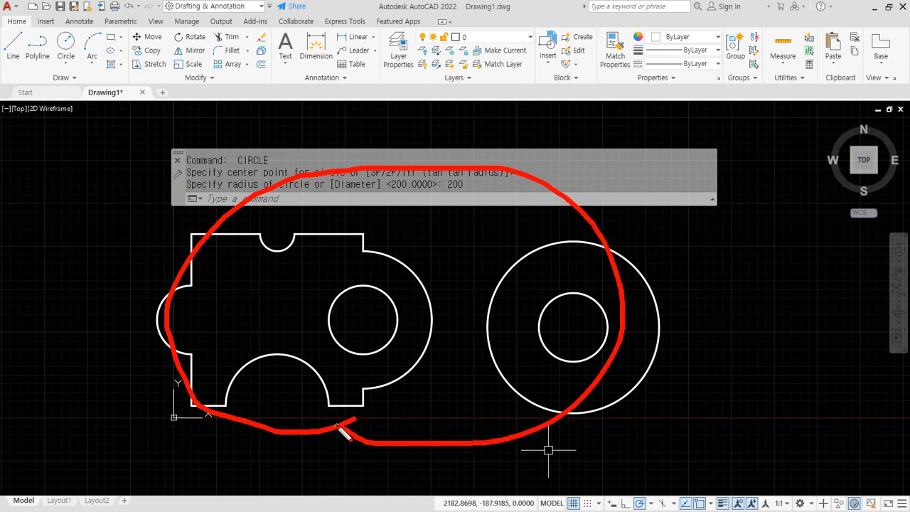
key("Escape")
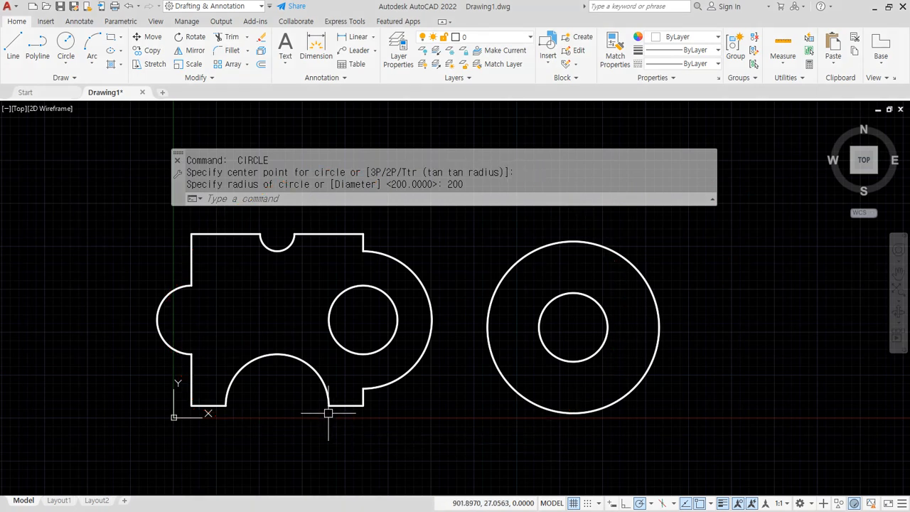
- Start an AREA measurement in Add area mode and add the irregular outline as an object
type("AA")
key("Return")
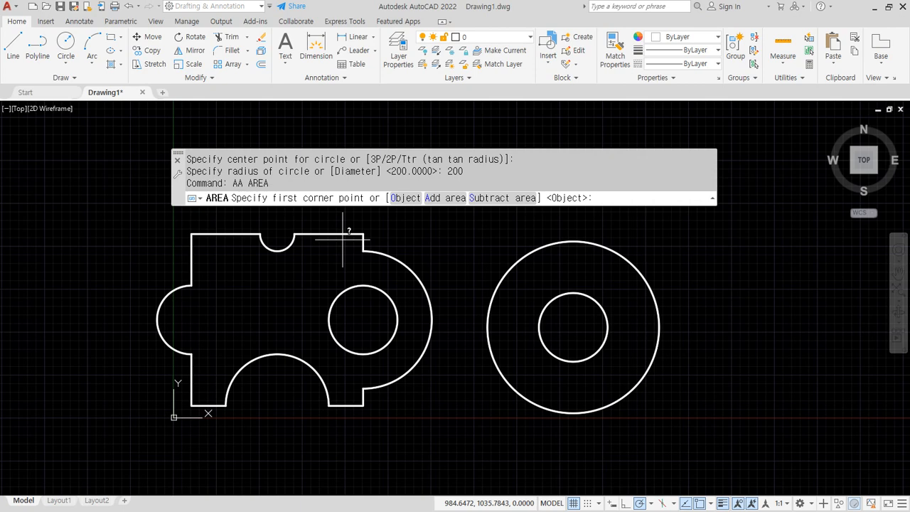
key("ctrl+2")
left_click_drag(475, 213, 569, 209)
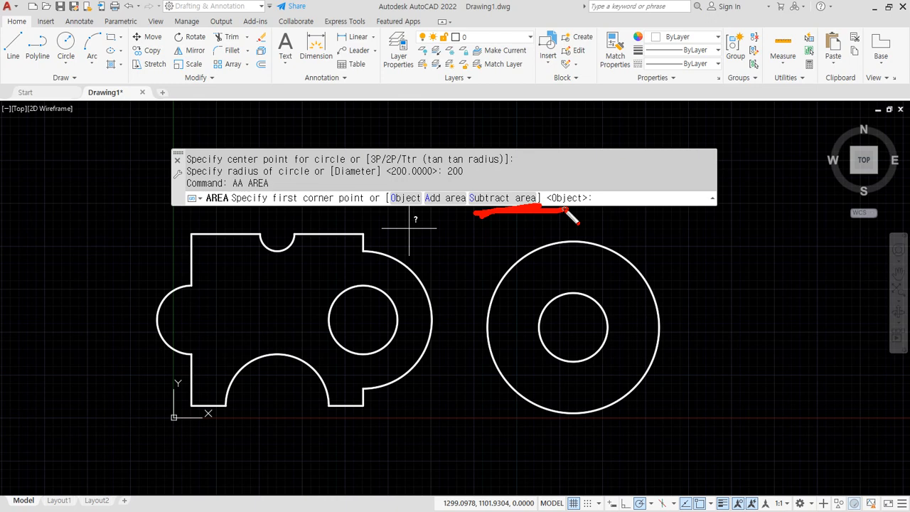
key("e")
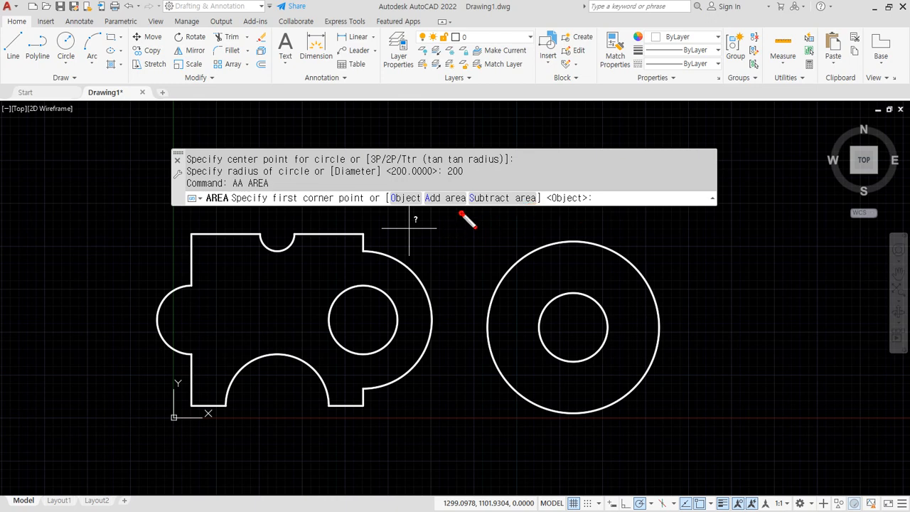
mouse_move(459, 214)
left_mouse_down()
mouse_move(424, 198)
mouse_move(463, 215)
mouse_move(454, 213)
left_mouse_up()
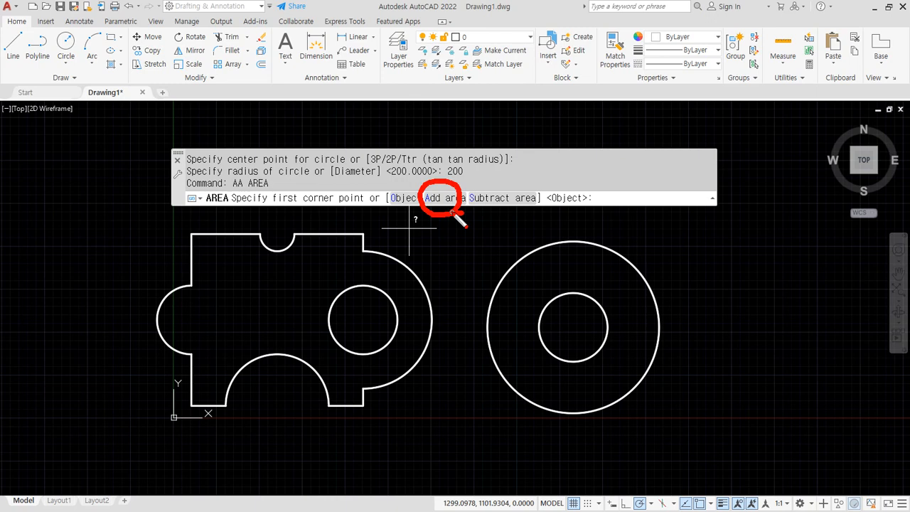
key("Escape")
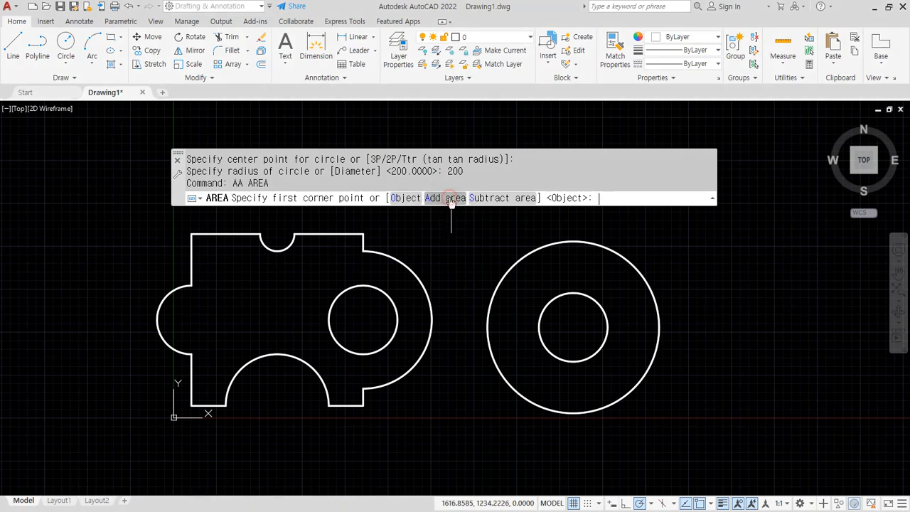
left_click(451, 198)
left_click(405, 198)
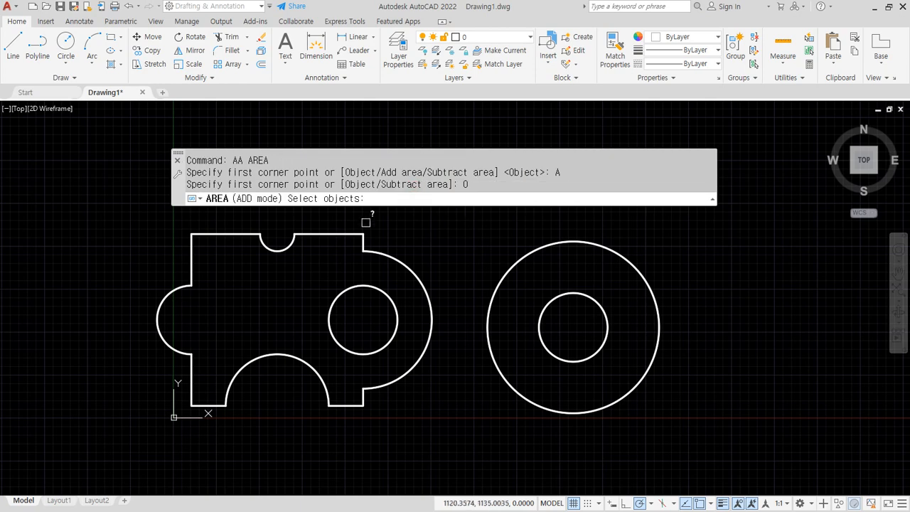
left_click(360, 234)
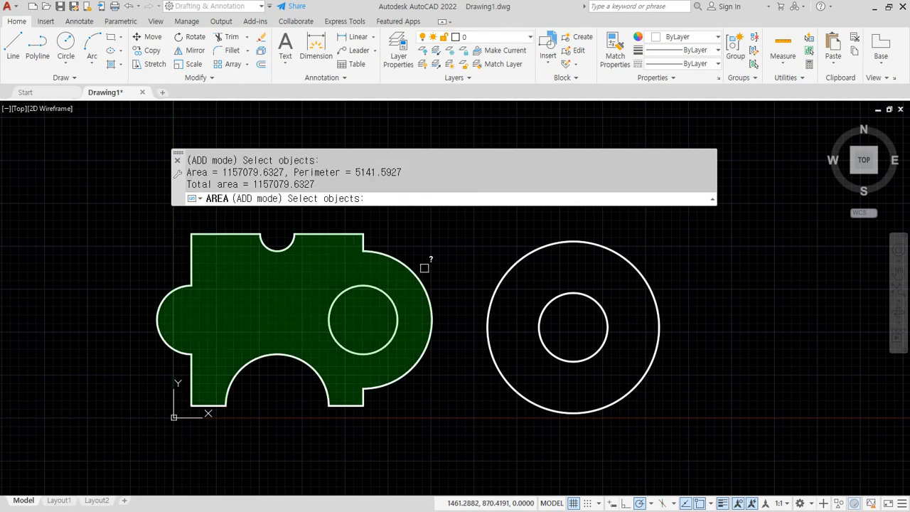
key("Return")
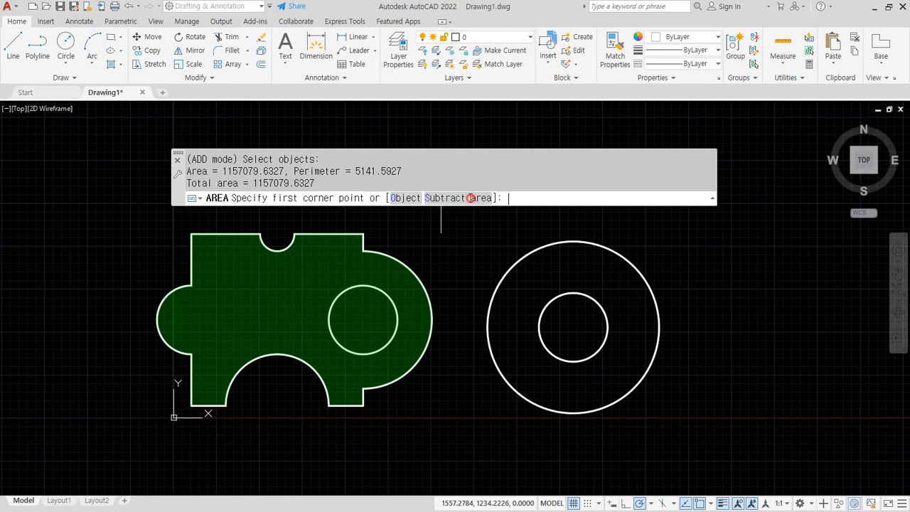
- Subtract the circle inside the irregular outline from the measured area as an object, check the total area and end the measurement
left_click(473, 199)
left_click(415, 199)
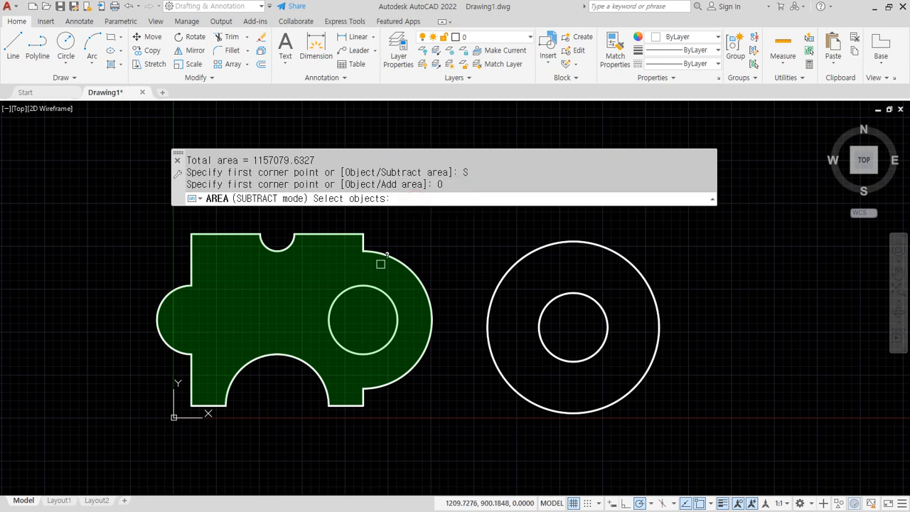
left_click(385, 294)
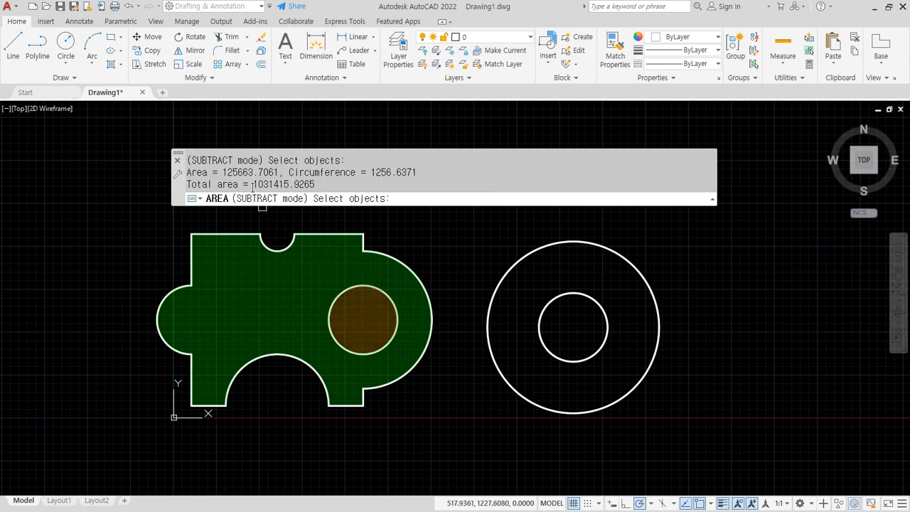
left_click_drag(252, 185, 339, 184)
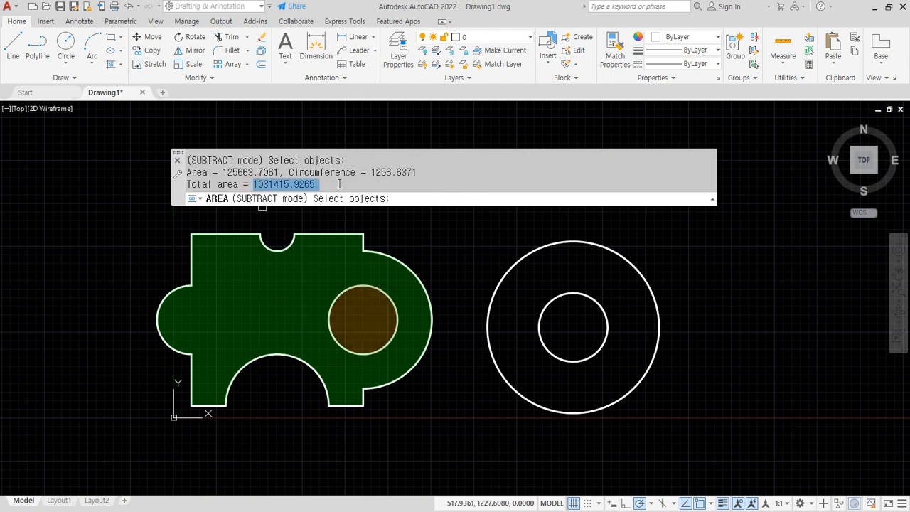
key("Return")
key("Escape")
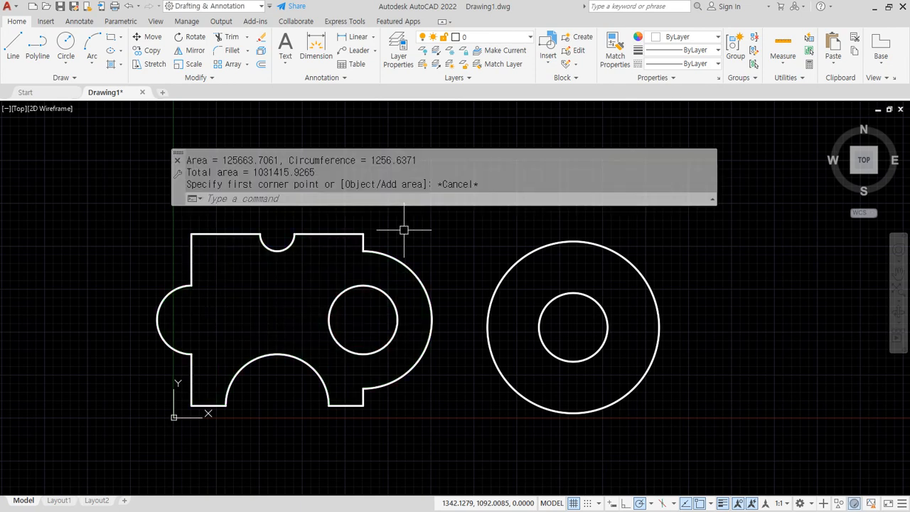
- Start a new AREA measurement in Add area mode and add the large circle as an object
mouse_move(511, 452)
left_mouse_down()
mouse_move(523, 246)
mouse_move(588, 426)
left_mouse_up()
key("Escape")
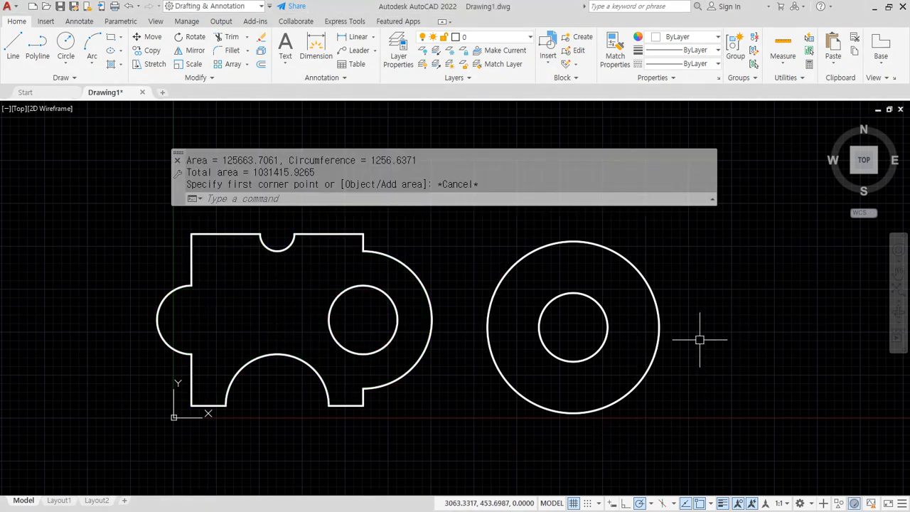
type("aa")
key("Return")
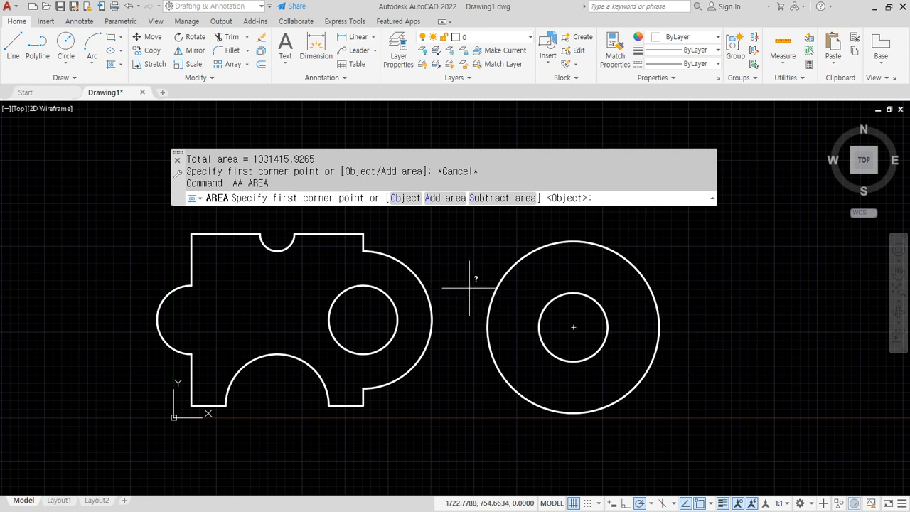
left_click(444, 203)
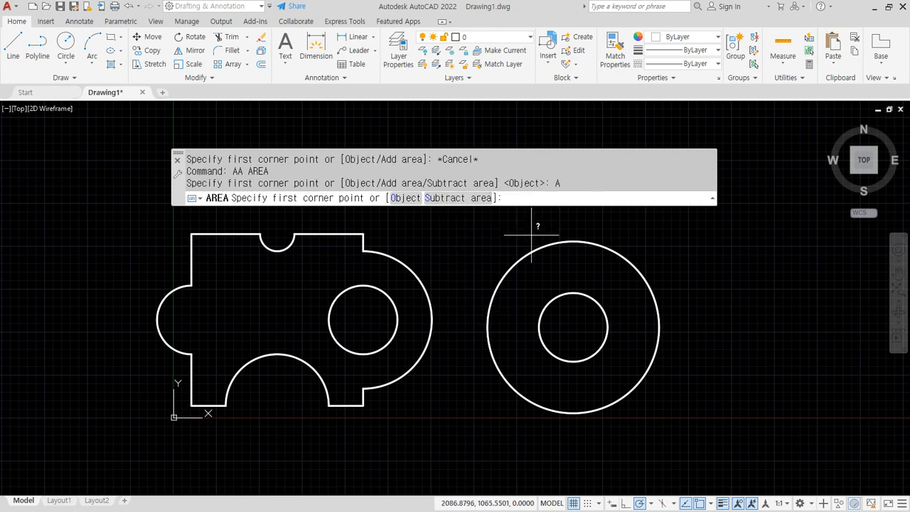
left_click(406, 199)
left_click(554, 243)
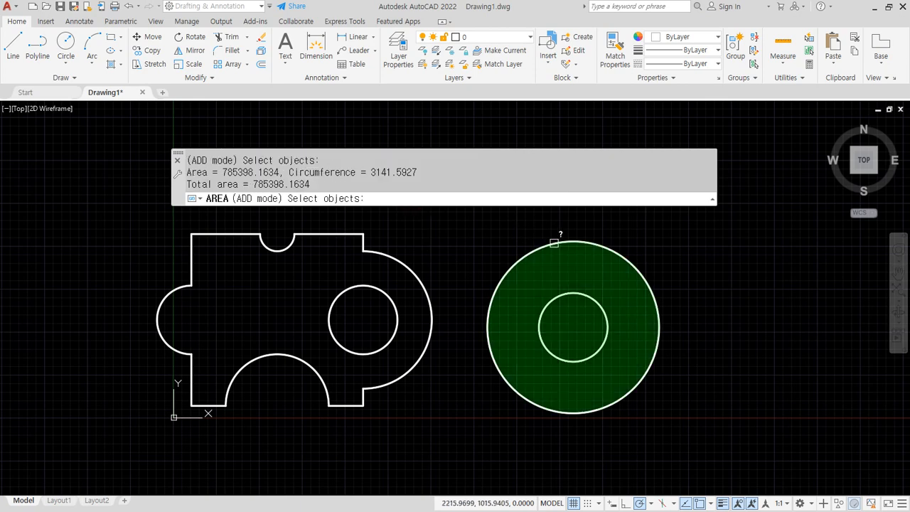
key("Return")
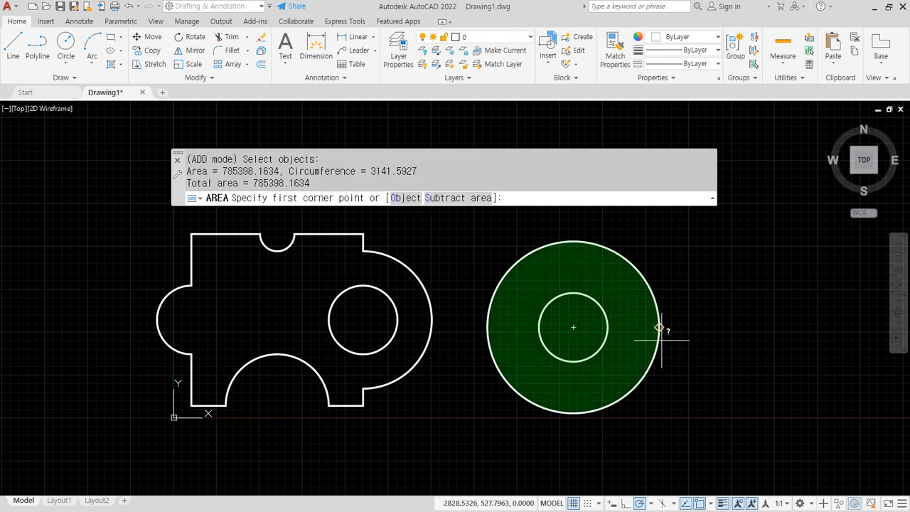
- Subtract the large circle's inner circle from the measured area as an object, check the total area and end the measurement
left_click(455, 198)
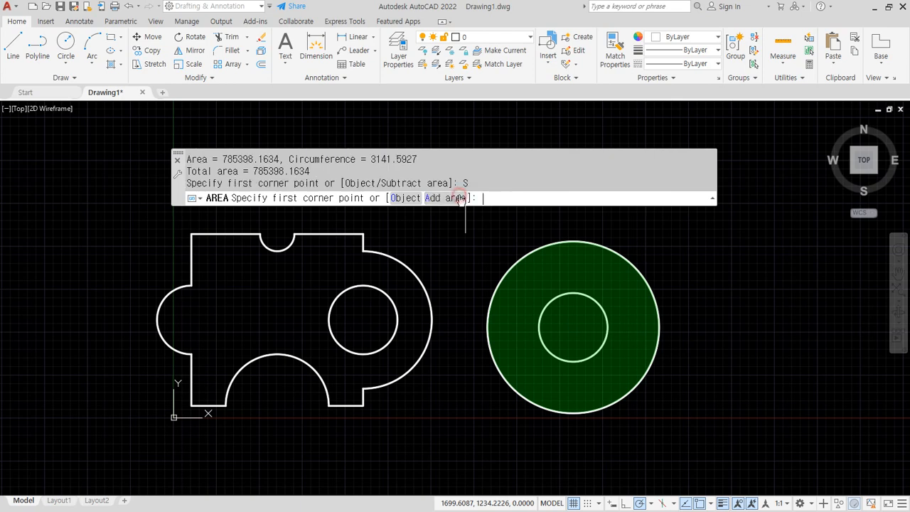
left_click(404, 198)
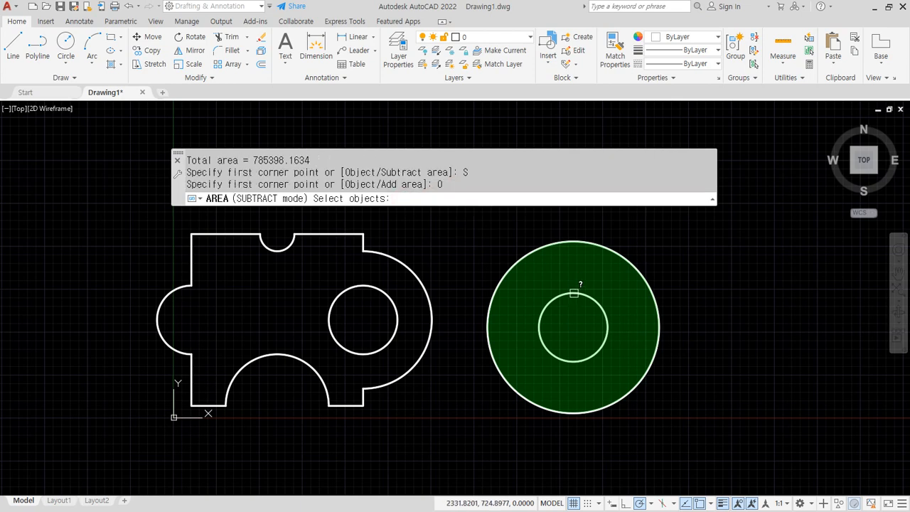
left_click(573, 293)
key("Return")
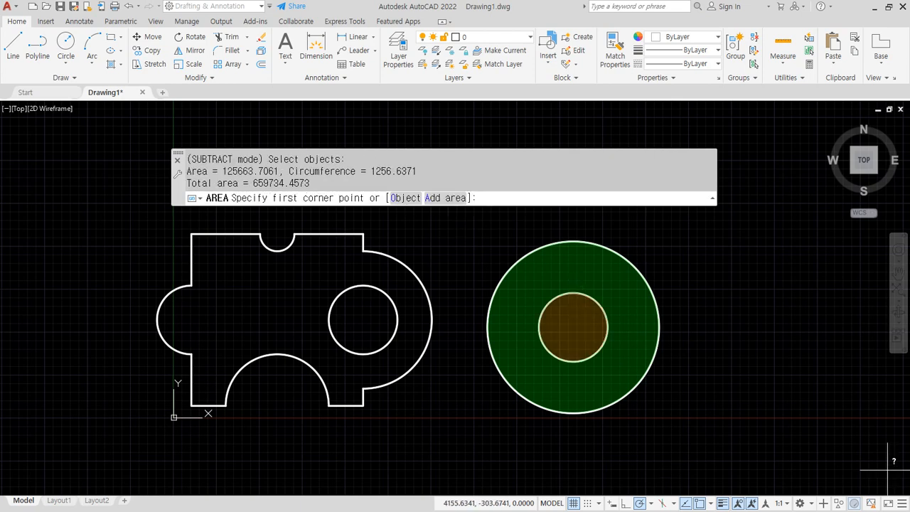
left_click_drag(324, 183, 245, 184)
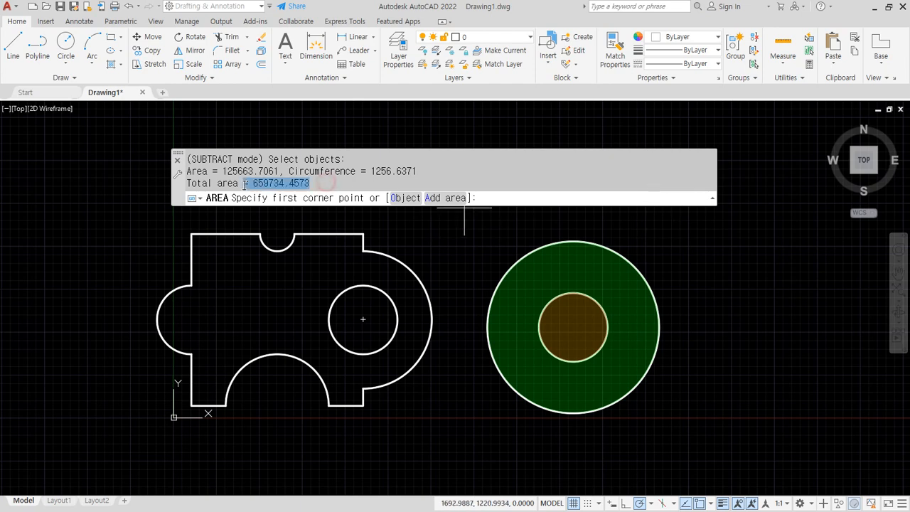
left_click(245, 184)
key("Escape")
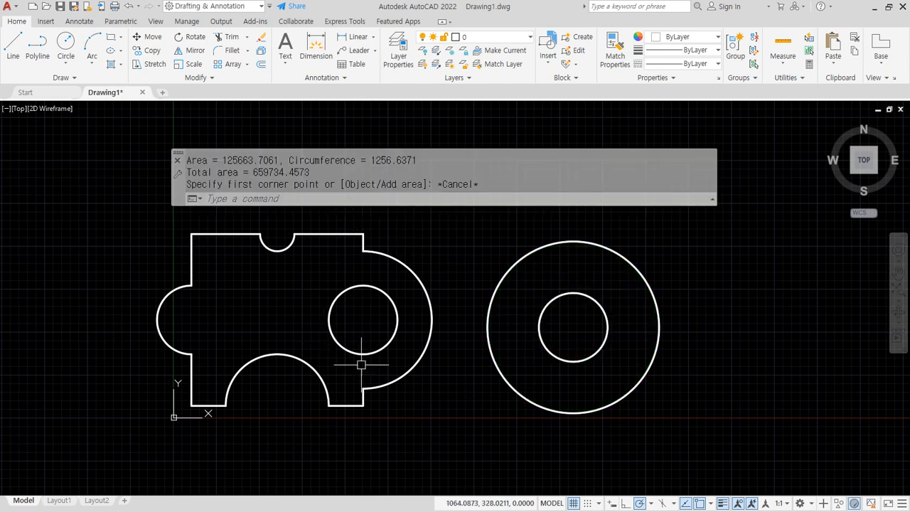
key("ctrl+2")
mouse_move(349, 446)
left_mouse_down()
mouse_move(153, 362)
mouse_move(691, 260)
mouse_move(275, 346)
left_mouse_up()
key("Escape")
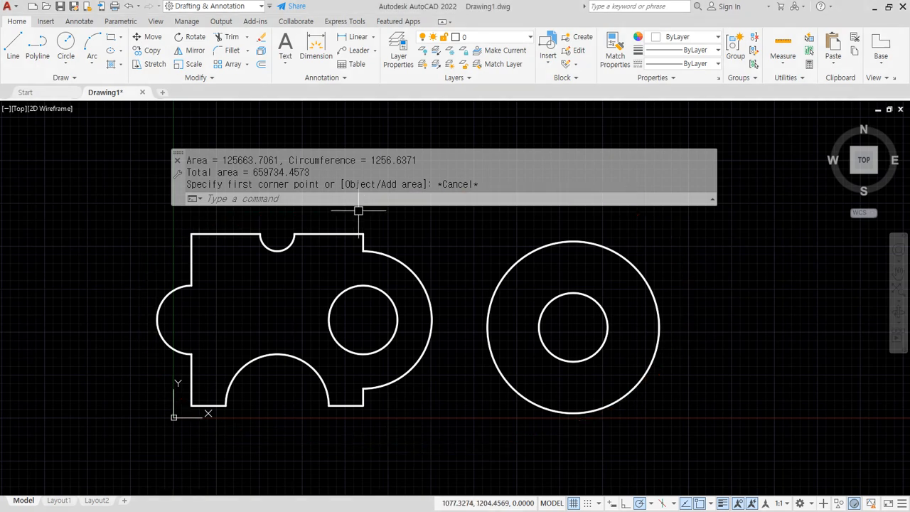
- Start another AREA measurement in Add area mode and add both the irregular outline and the large circle as objects
type("aa")
key("Return")
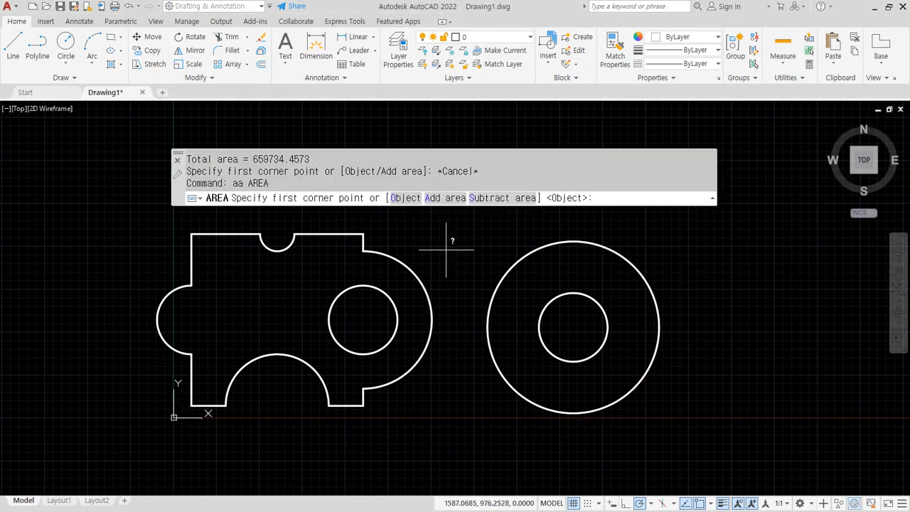
left_click(446, 198)
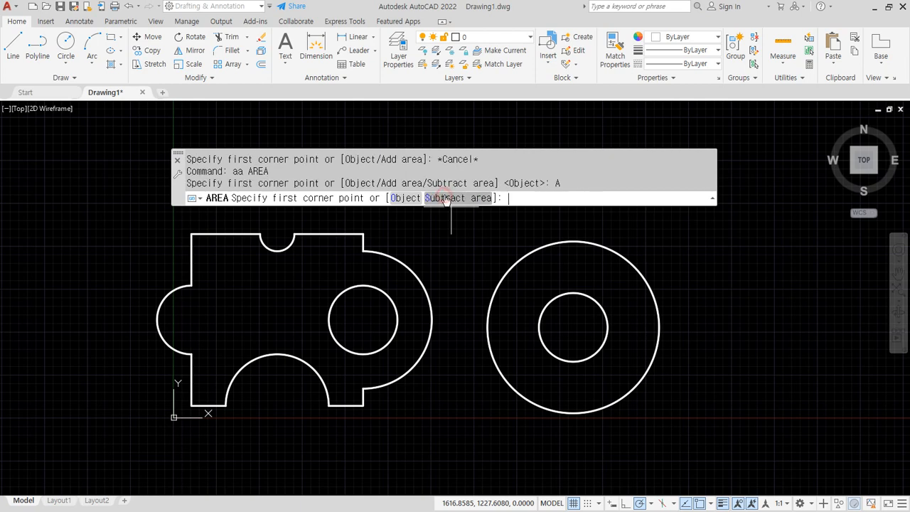
left_click(406, 199)
left_click(391, 257)
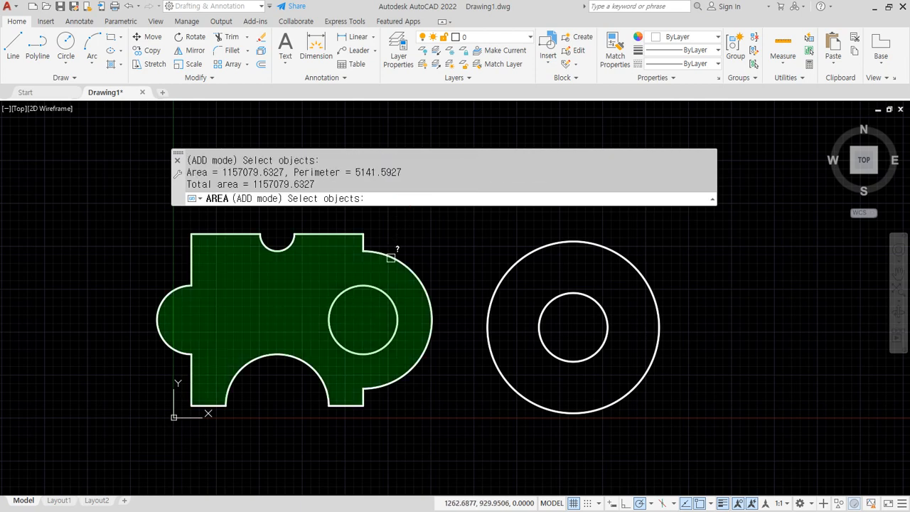
left_click(500, 273)
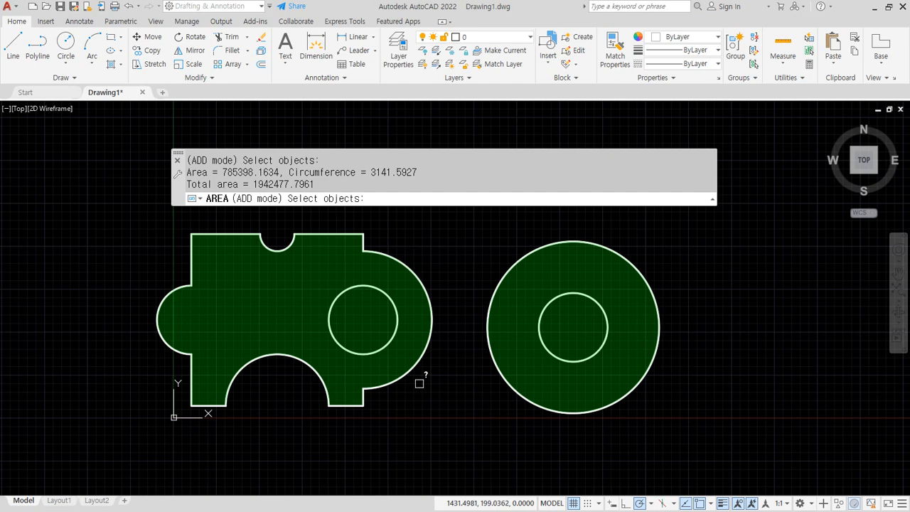
key("Return")
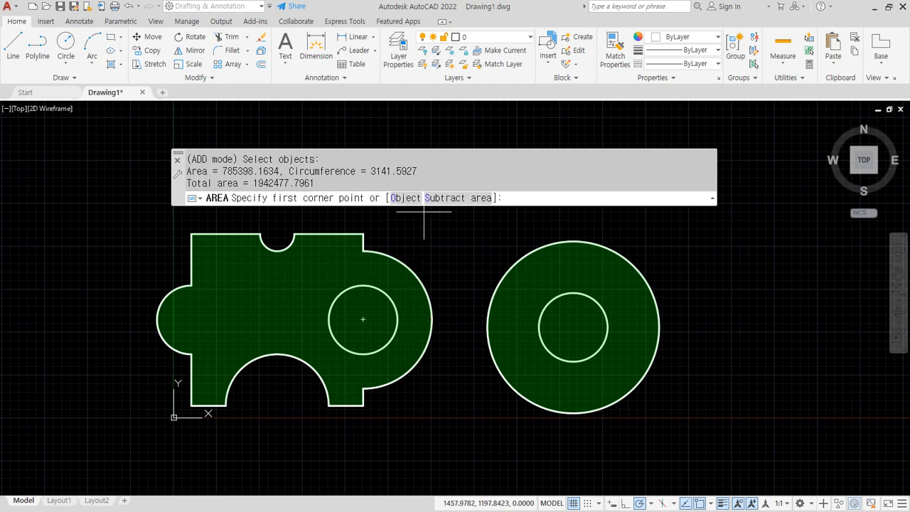
- Subtract both inner circles from the combined area as objects, check the total area and end the measurement
left_click(459, 200)
left_click(406, 198)
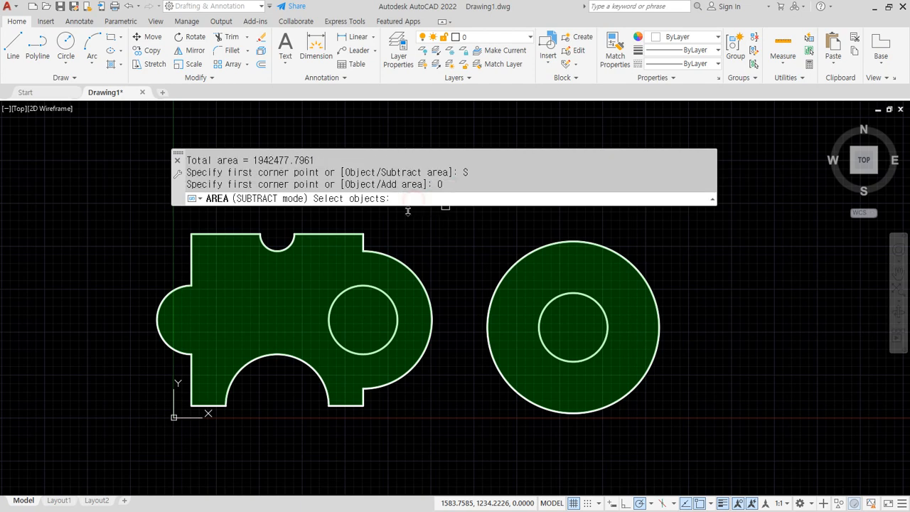
left_click(375, 288)
left_click(542, 317)
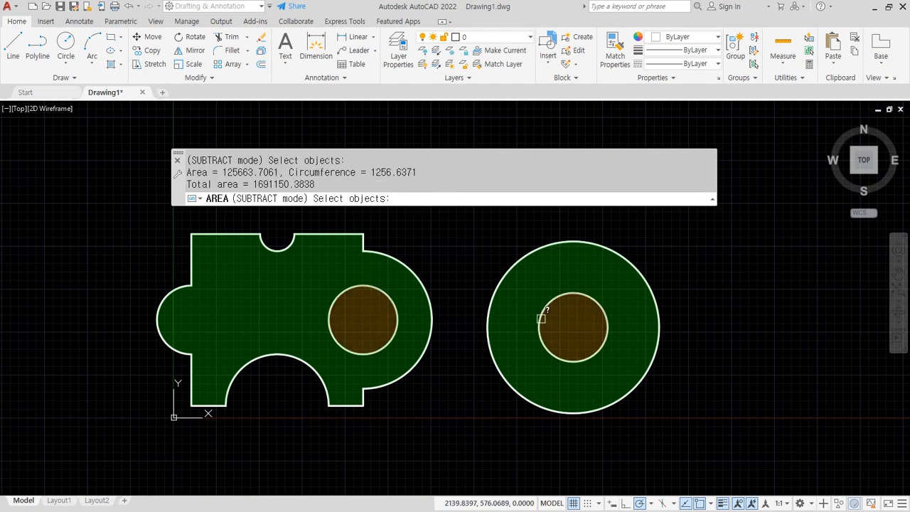
left_click_drag(254, 184, 315, 184)
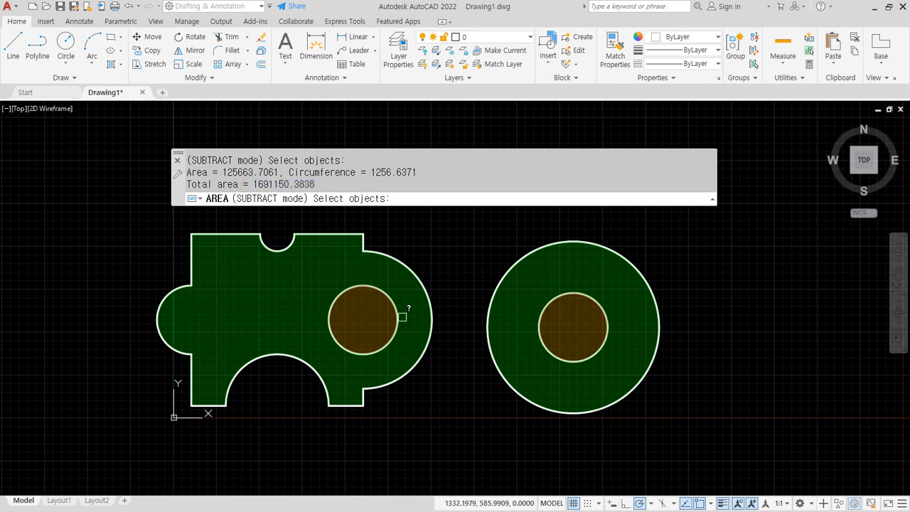
key("Return")
key("Escape")
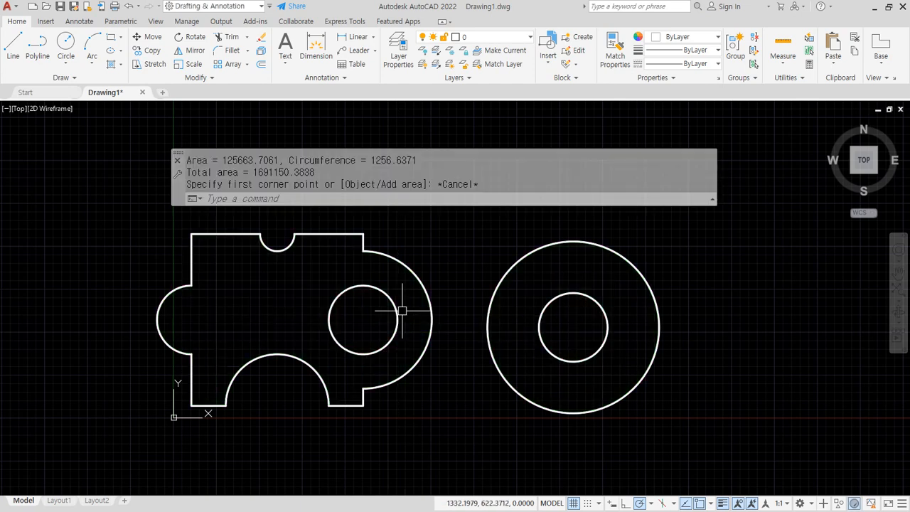
- Switch to the Notepad notes and begin a new line with 자 below 1,000,000mm² = 1m²
key("alt+Tab")
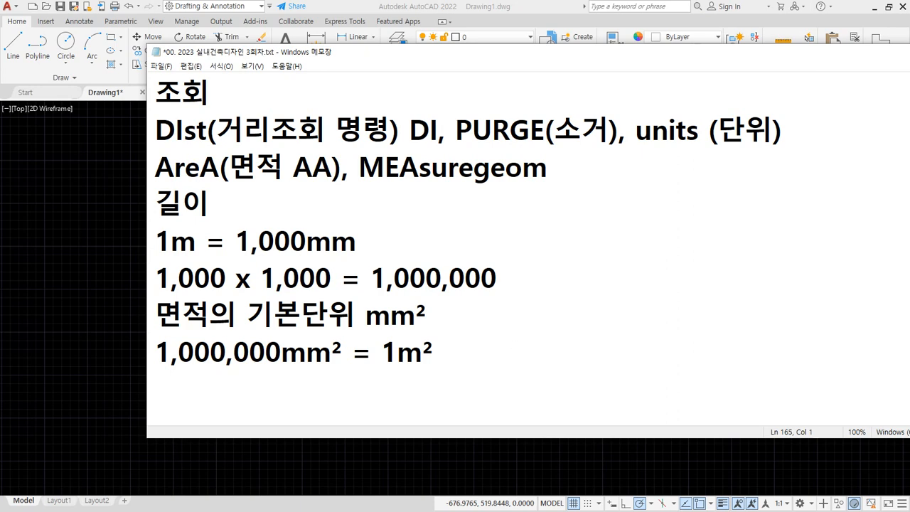
type("ㅈ")
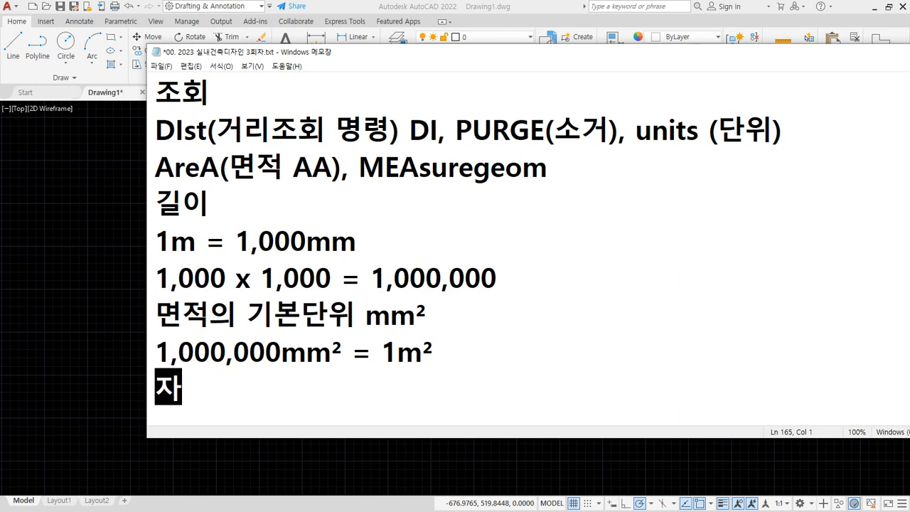
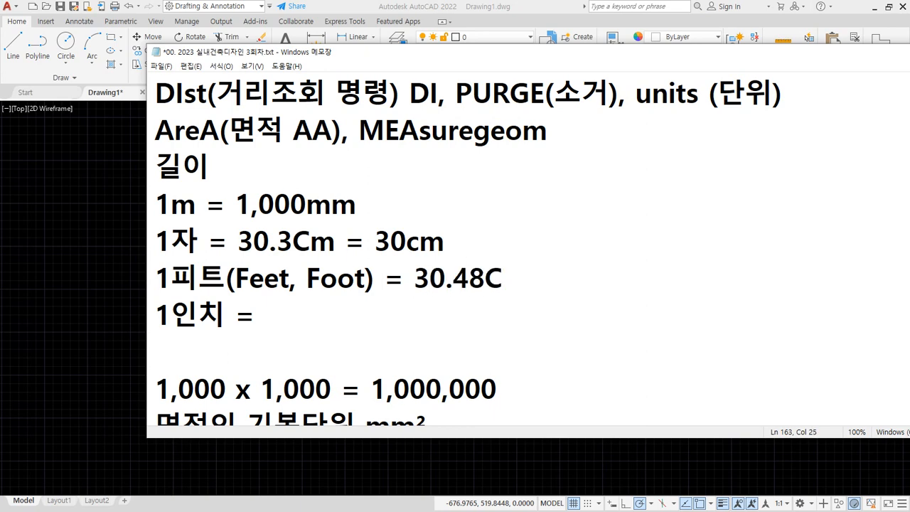
- Complete the 1피트 line as 30.48Cm = 30cm and the 1인치 line as 2.54cm
type("m")
type("= 30cm")
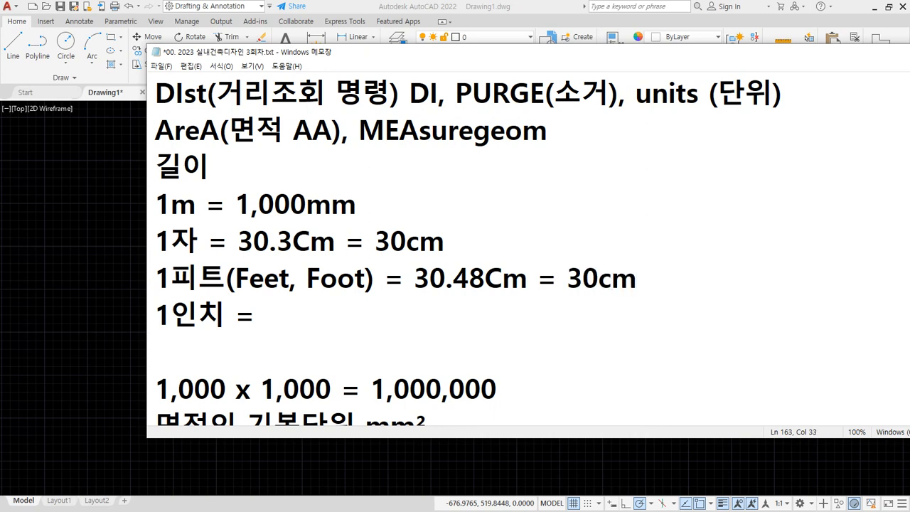
key("Down")
type("2.54cm")
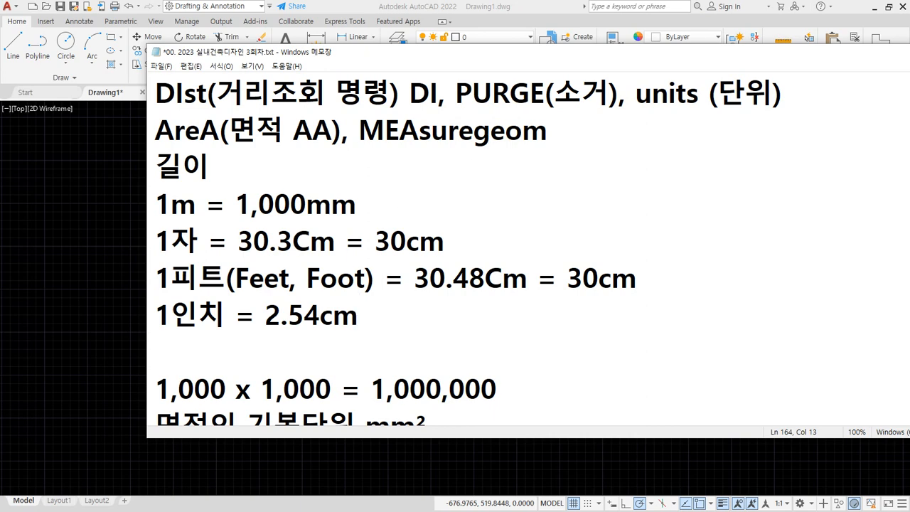
- Switch to the calculator and multiply 2.54 by 12 to check the inch-to-foot conversion
left_click_drag(2, 128, 462, 152)
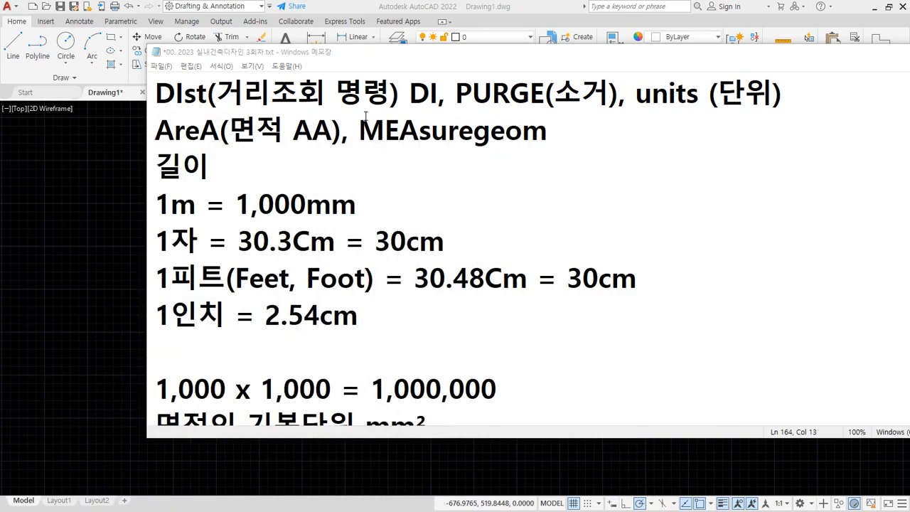
left_click_drag(1, 103, 477, 80)
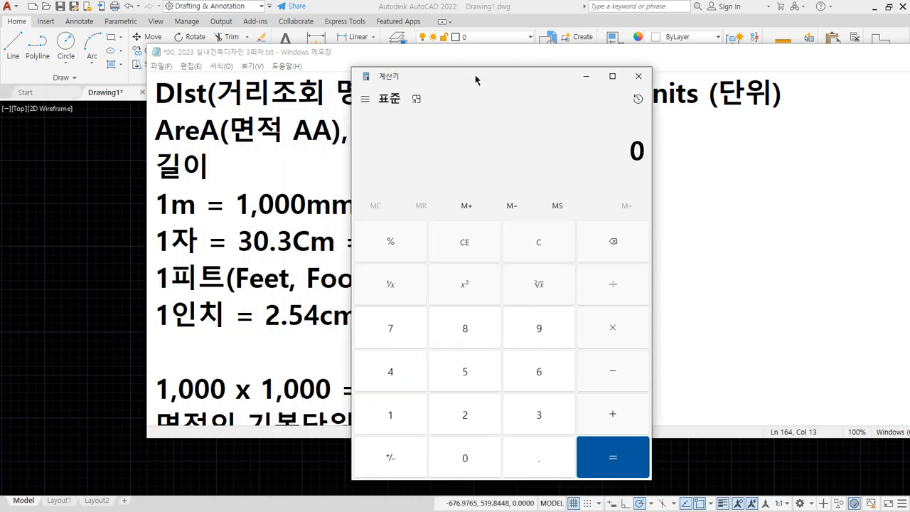
type("2.54")
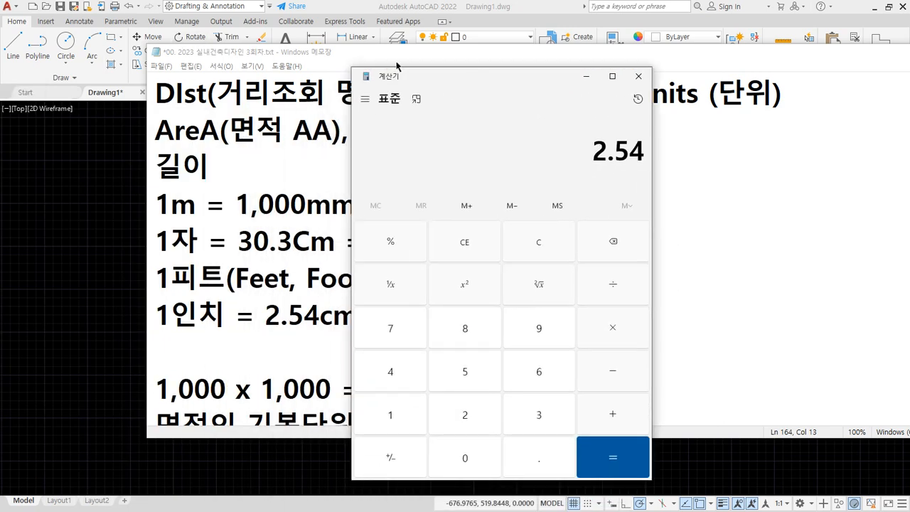
key("asterisk")
type("12")
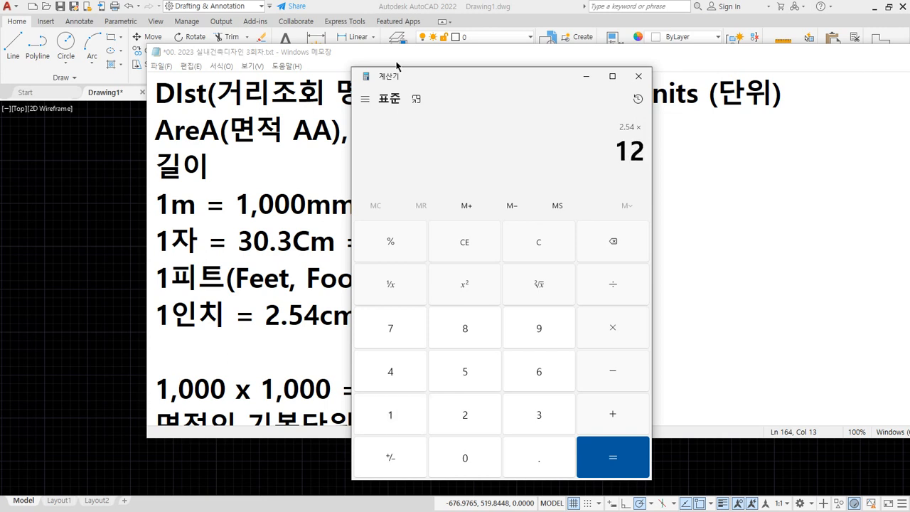
key("Return")
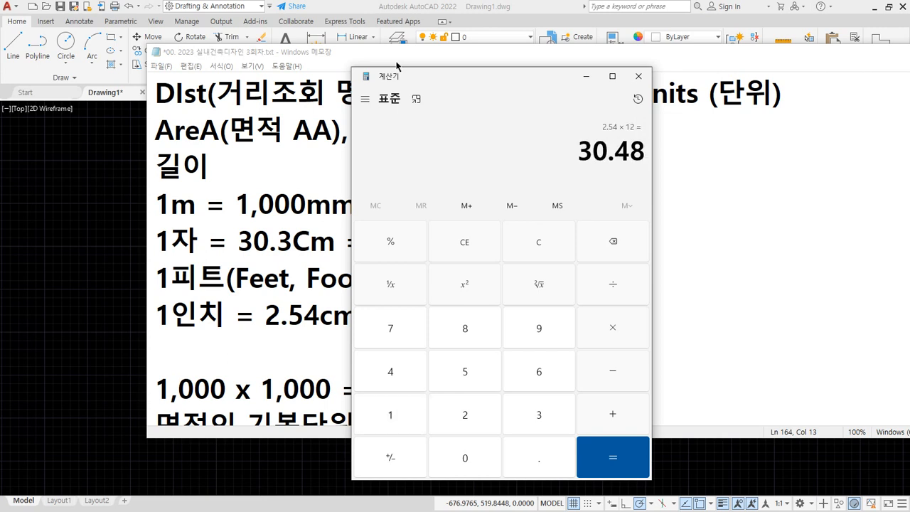
- Return to the Notepad notes and append = 1인치x12 to the end of the 1피트 line
left_click(328, 59)
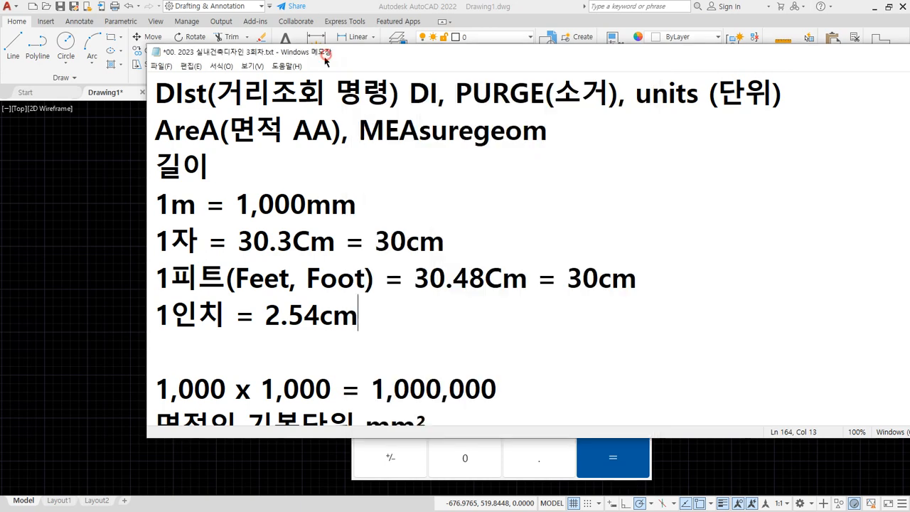
left_click(649, 285)
type("= 2")
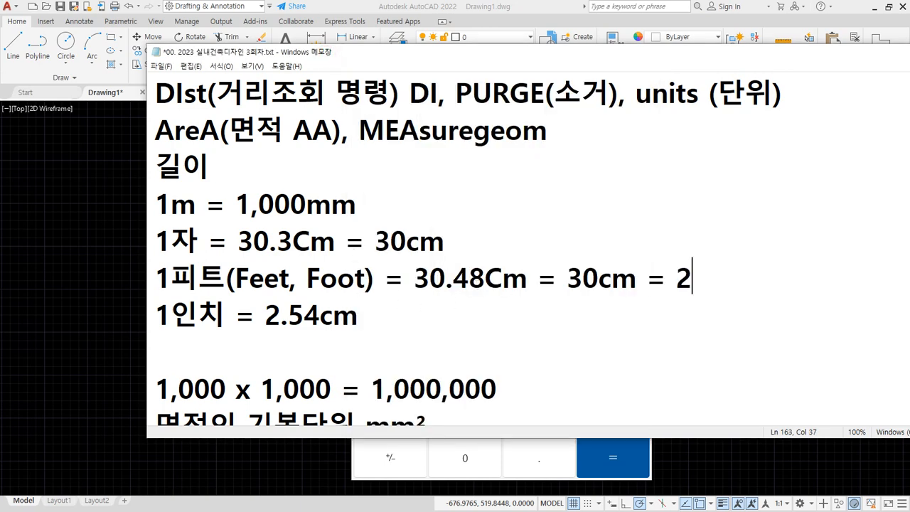
key("BackSpace")
type("1c")
key("BackSpace")
type("이ㄴ치x12")
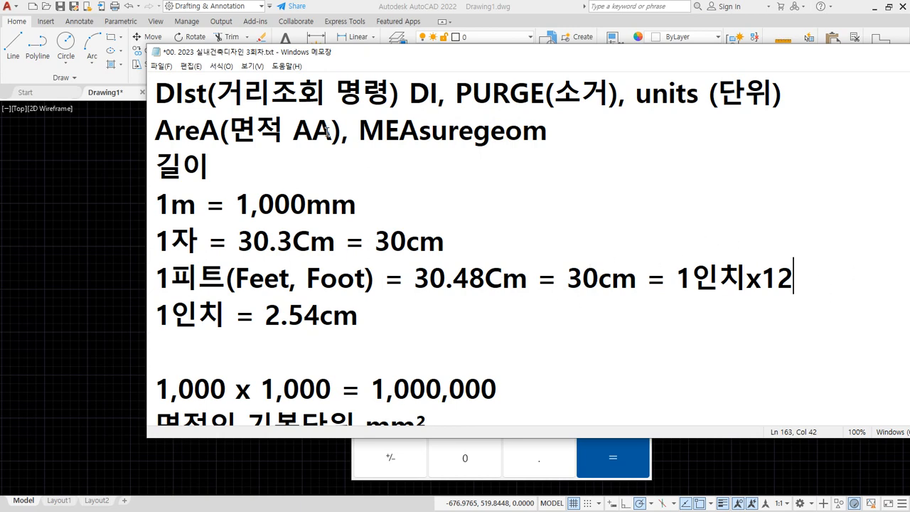
- Write 1평 on a new line below 적산, leaving one blank line between them
scroll(514, 325, "down", 3)
left_click(372, 314)
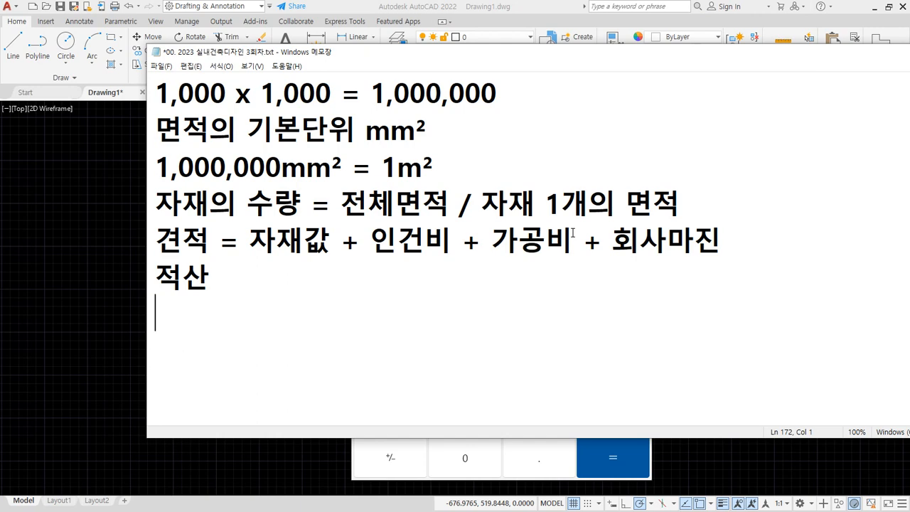
type("vud")
key("BackSpace")
key("BackSpace")
key("BackSpace")
key("Hangul")
type("평")
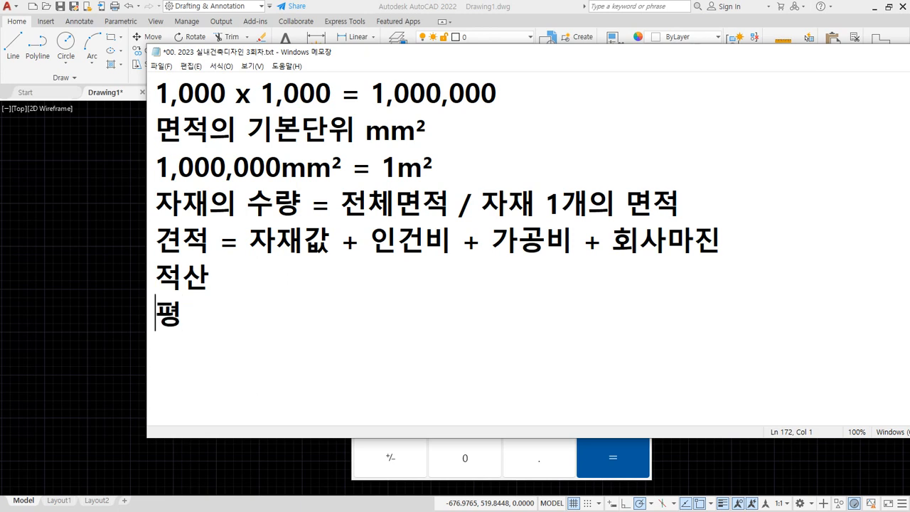
type("1")
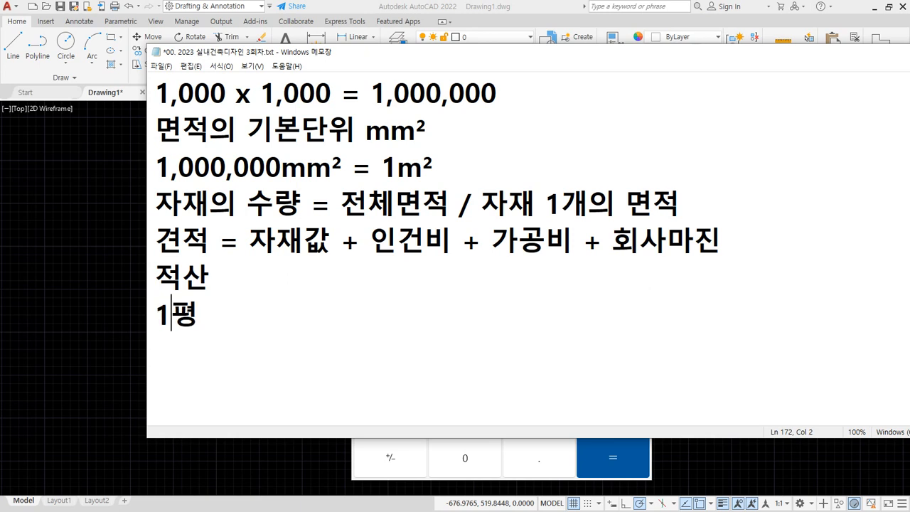
key("Right")
key("Up")
key("Return")
key("Down")
key("End")
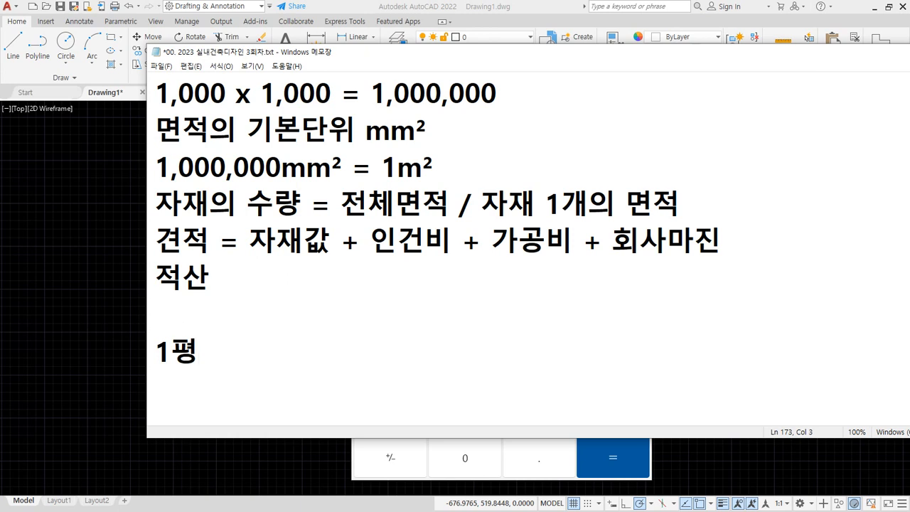
- Extend the 1평 line with = 3.3m², copying the m² unit from the 1,000,000mm² = 1m² line
type("= 3.3")
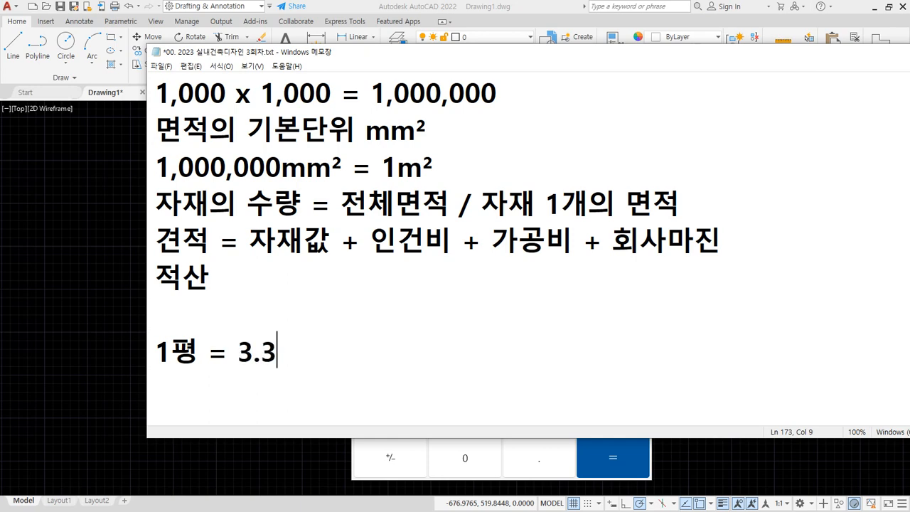
left_click(399, 165)
left_click_drag(399, 165, 434, 165)
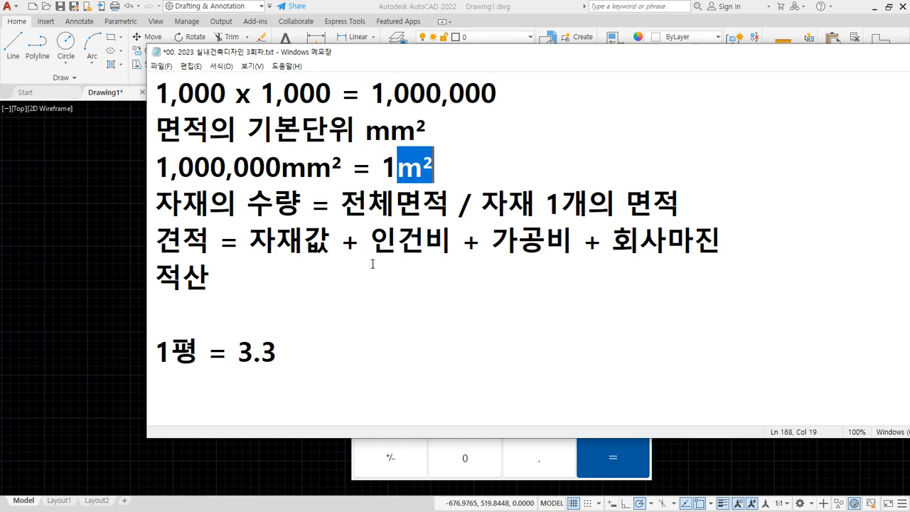
key("ctrl+c")
left_click(307, 353)
key("ctrl+v")
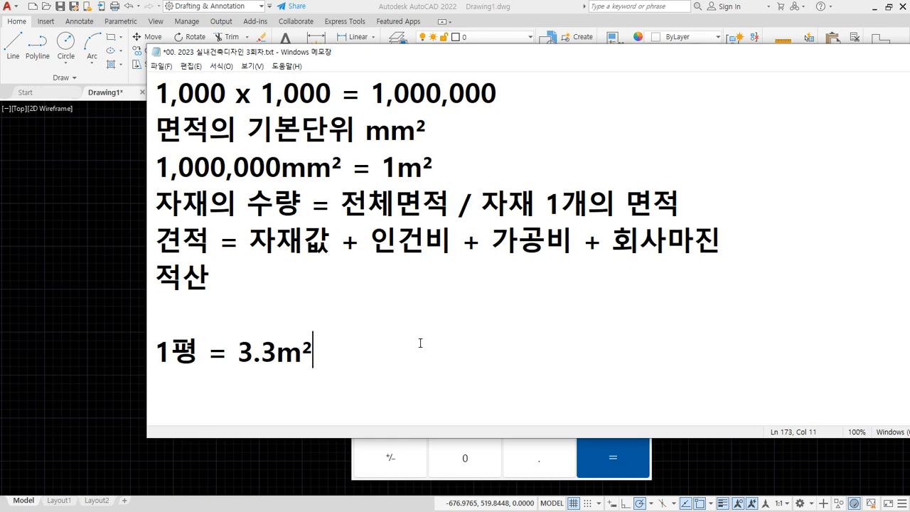
- Append = 1.8mx1.8m = 6자x6자 to the 1평 line
type("=")
type("1.8ㅡ")
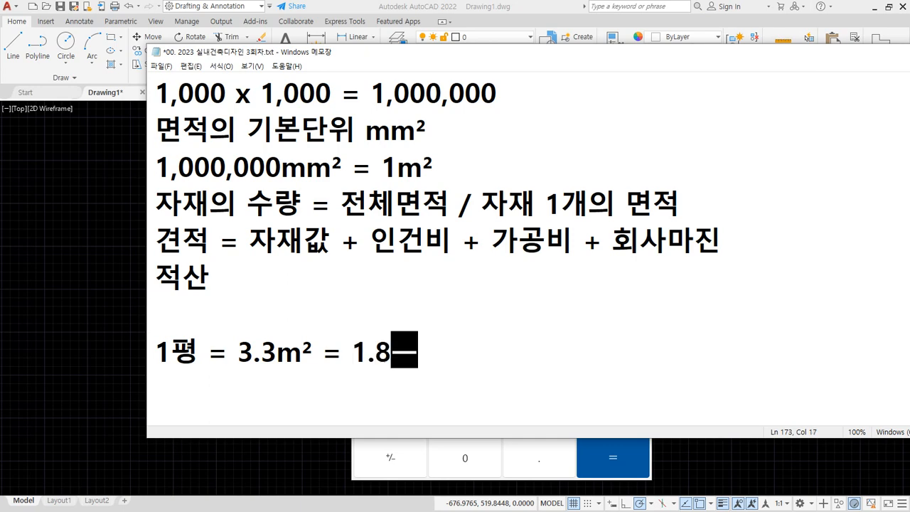
key("BackSpace")
type("mx1.8m")
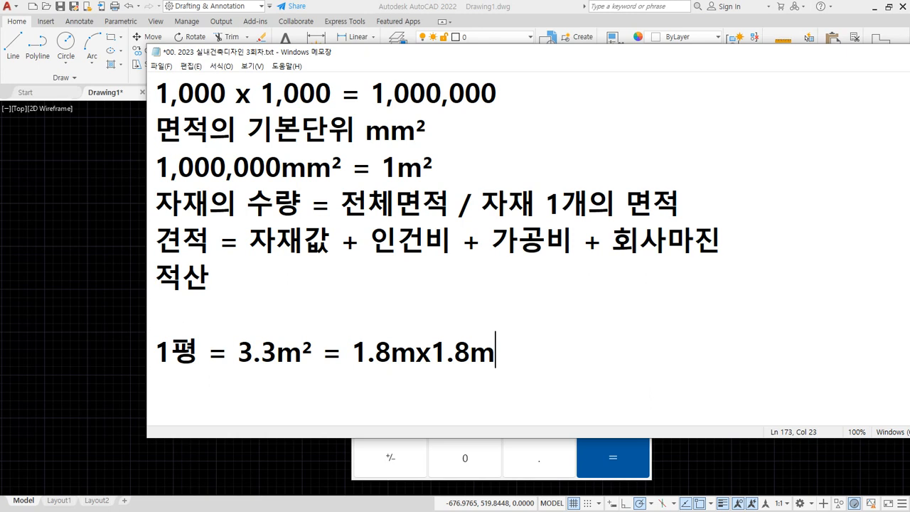
type("= 6자x6자")
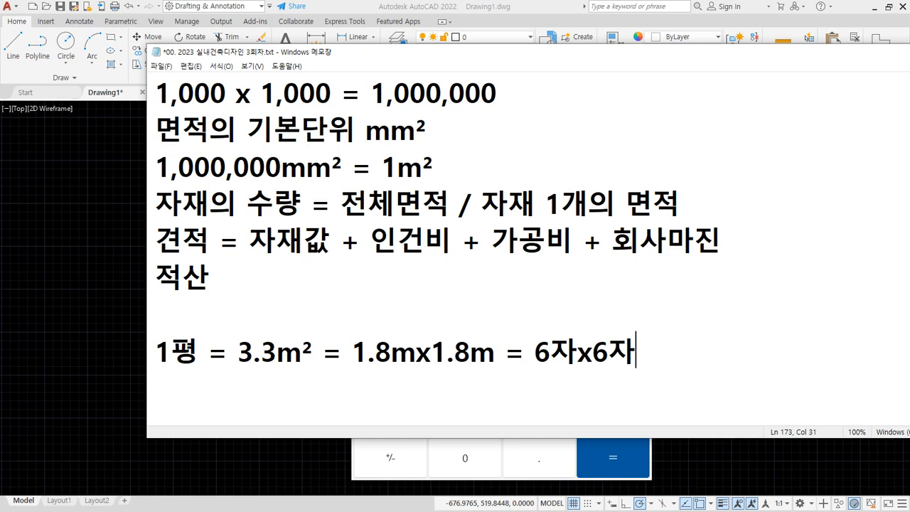
- Add the terms 헤베 and 루베 on two separate lines below the 1평 conversion
key("Return")
type("헤베")
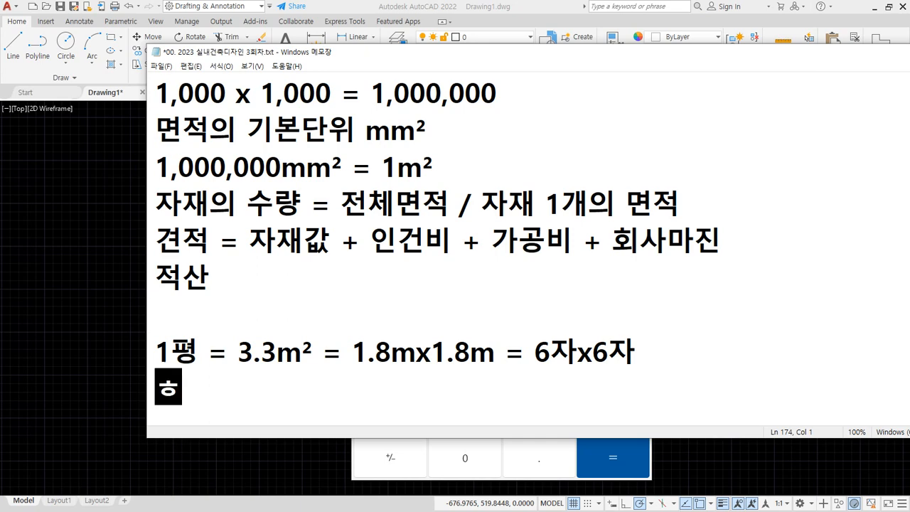
key("Return")
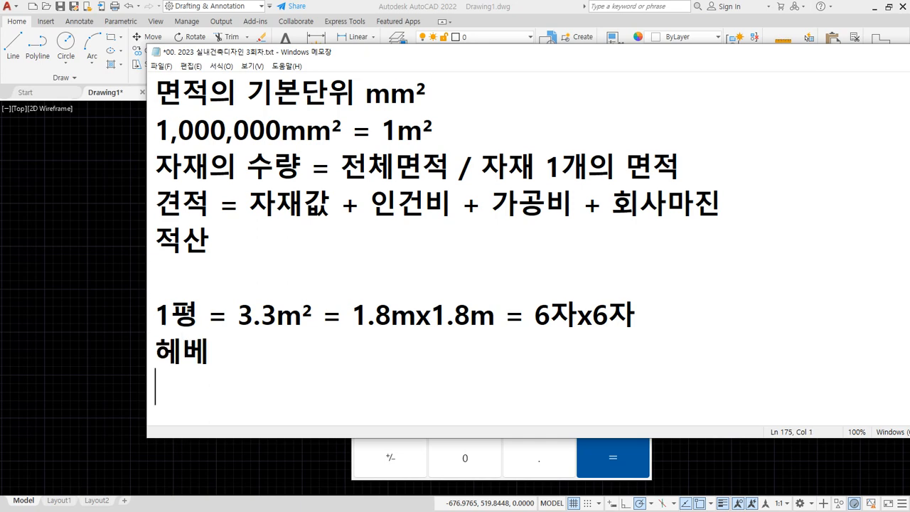
type("루베")
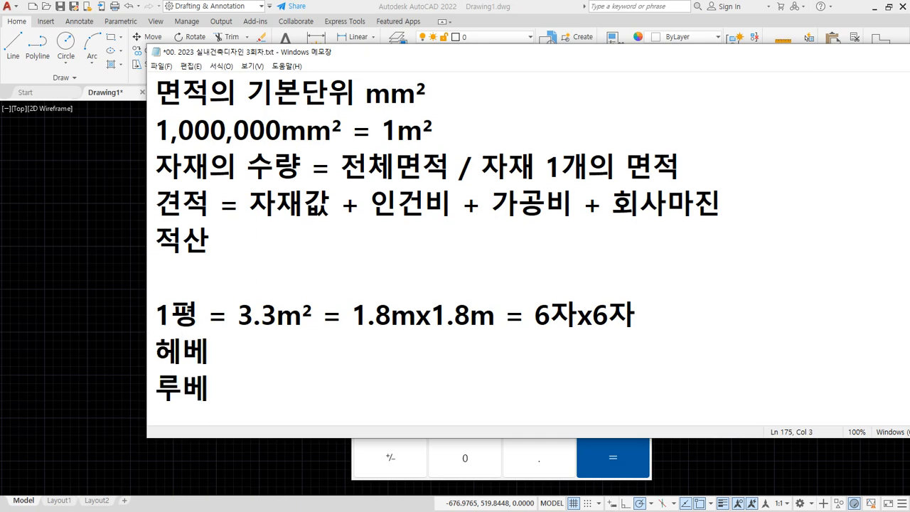
- Add 平方米 after 헤베 and 立方米 after 루베
key("alt+Tab")
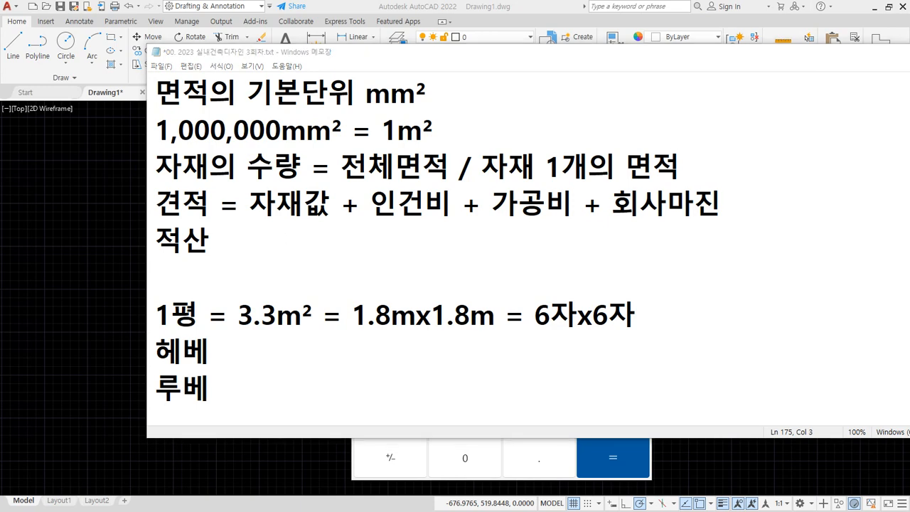
left_click(263, 359)
type("平方米")
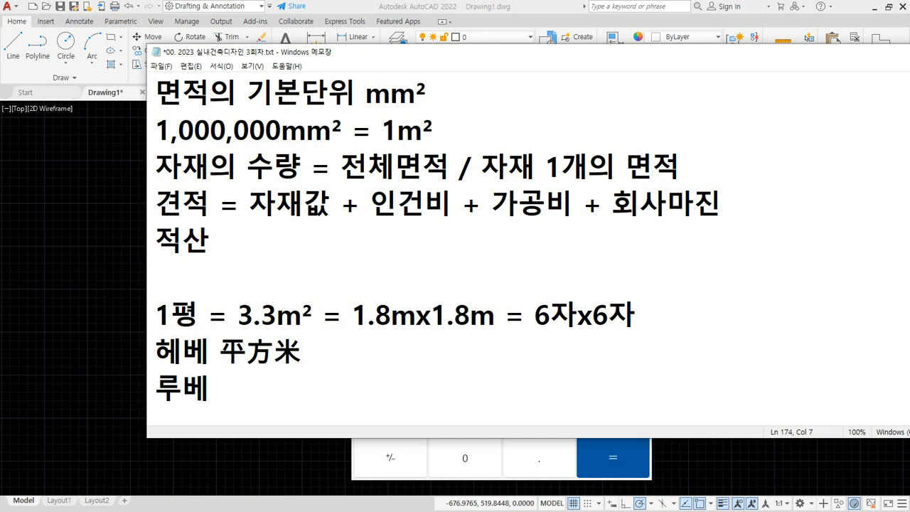
key("alt+Tab")
left_click(285, 380)
type("立方米")
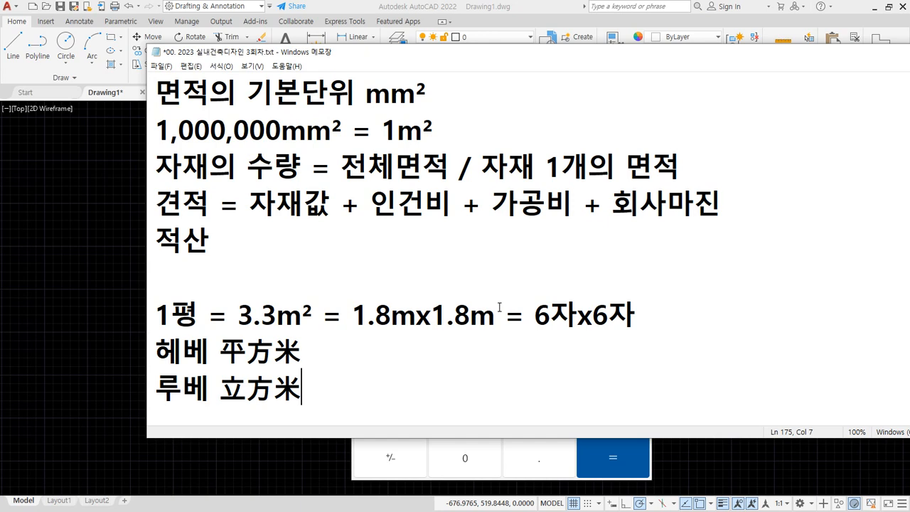
key("Up")
type("m")
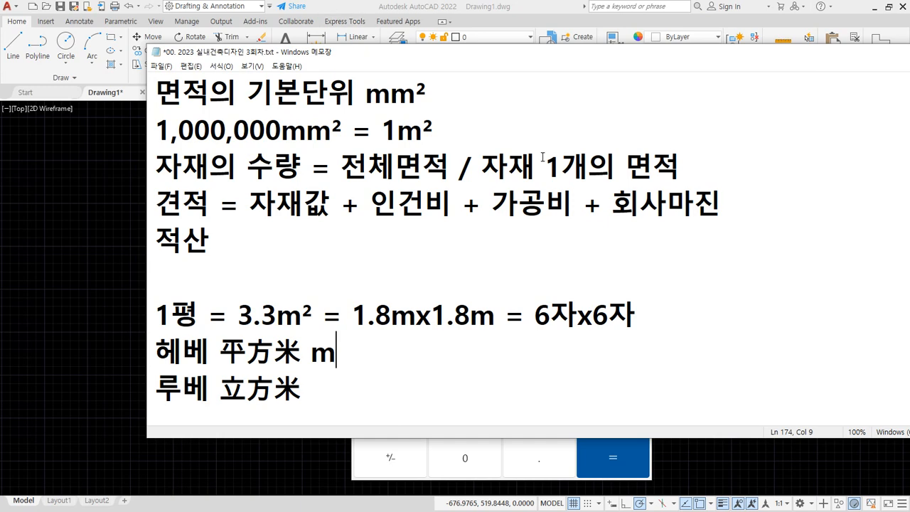
key("BackSpace")
key("ctrl+v")
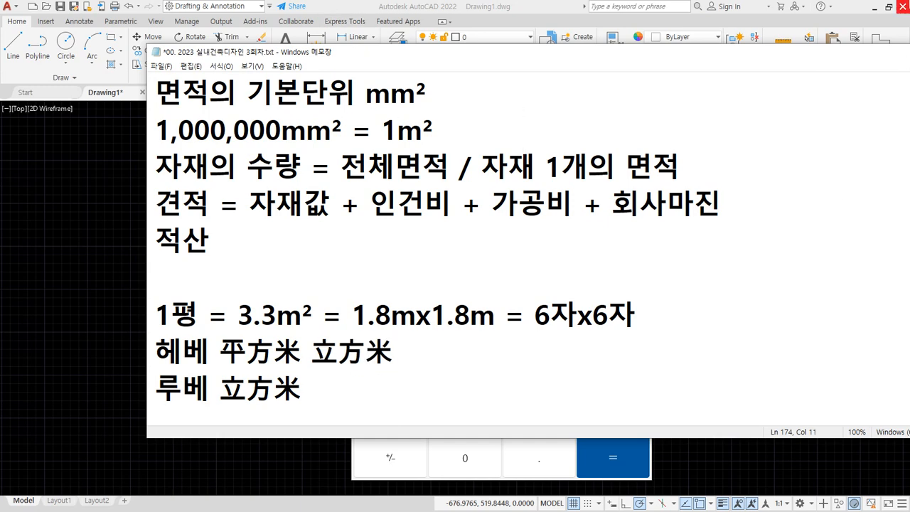
- Put m² after 平方米 on the 헤베 line, copying the unit from the 1평 line
left_click(806, 22)
key("alt+Tab")
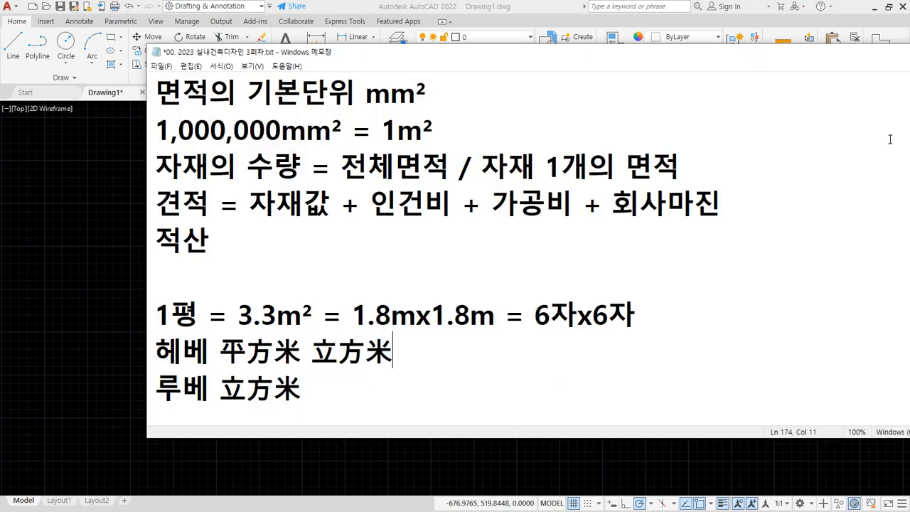
left_click_drag(316, 313, 277, 313)
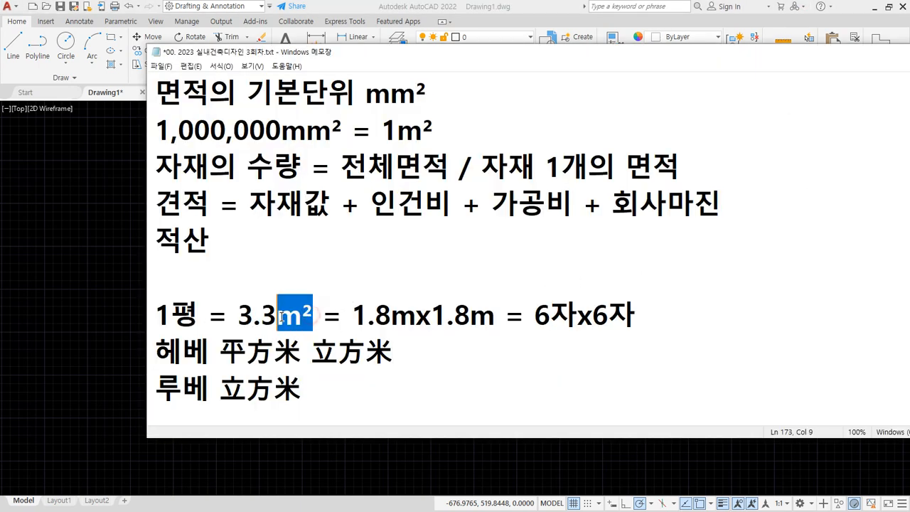
double_click(328, 357)
key("ctrl+v")
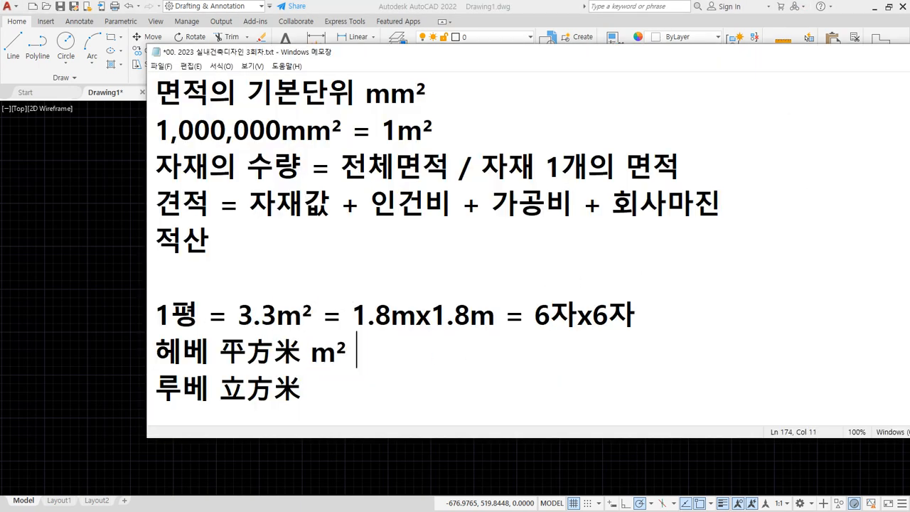
- Append 면적 to the 헤베 line and 부피 to the 루베 line
type("ㅁㄴ")
key("BackSpace")
key("BackSpace")
type("면적")
key("Down")
type("붚")
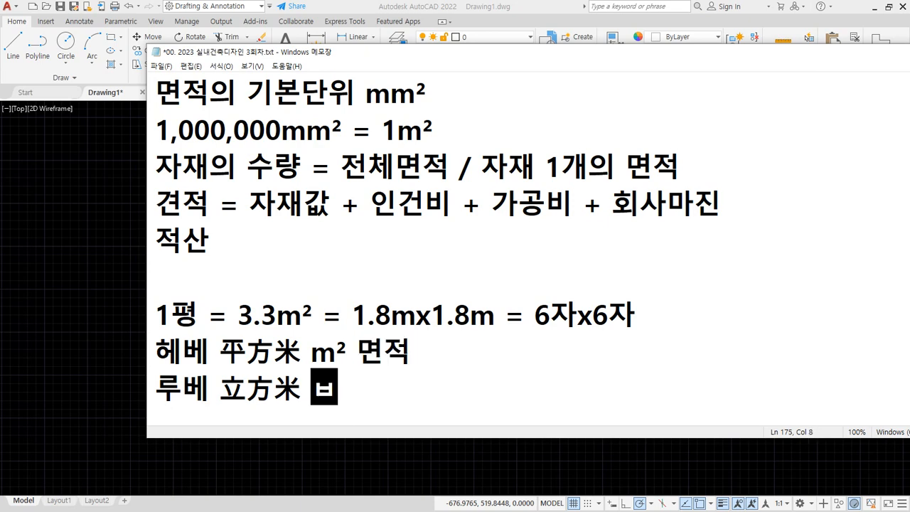
type("피")
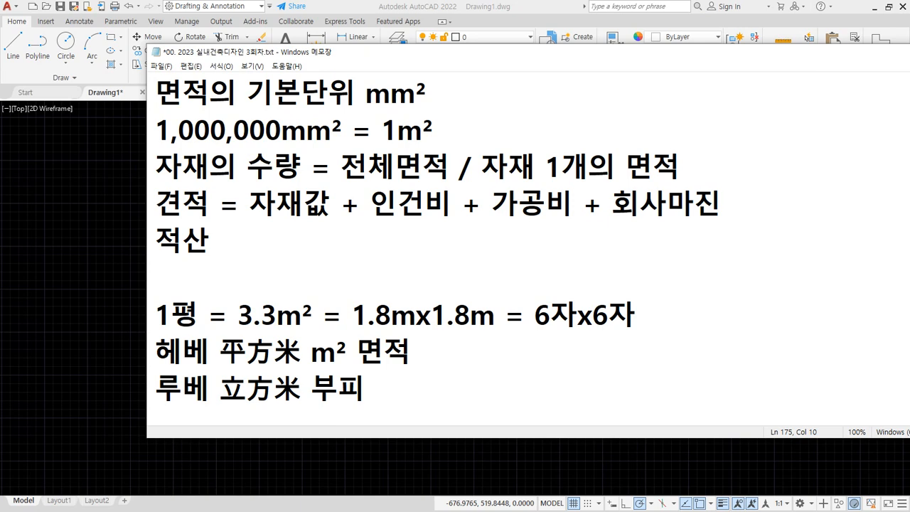
- Add the unit m³ after 부피 on the 루베 line
key("alt+Tab")
left_click(517, 377)
type("m³")
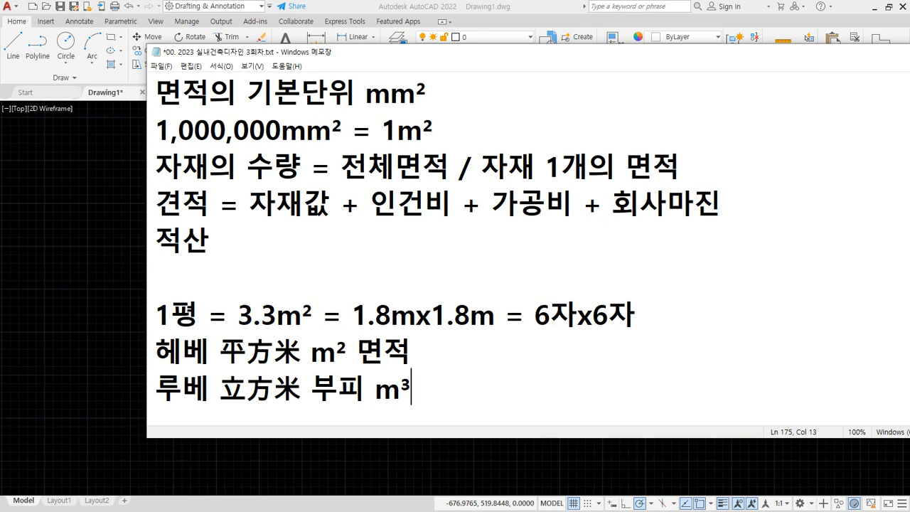
- Append the example - 레미콘(6루베) after m³ on the 루베 line
type("- ")
type("fp")
key("BackSpace")
key("BackSpace")
type("레밉")
type("콘")
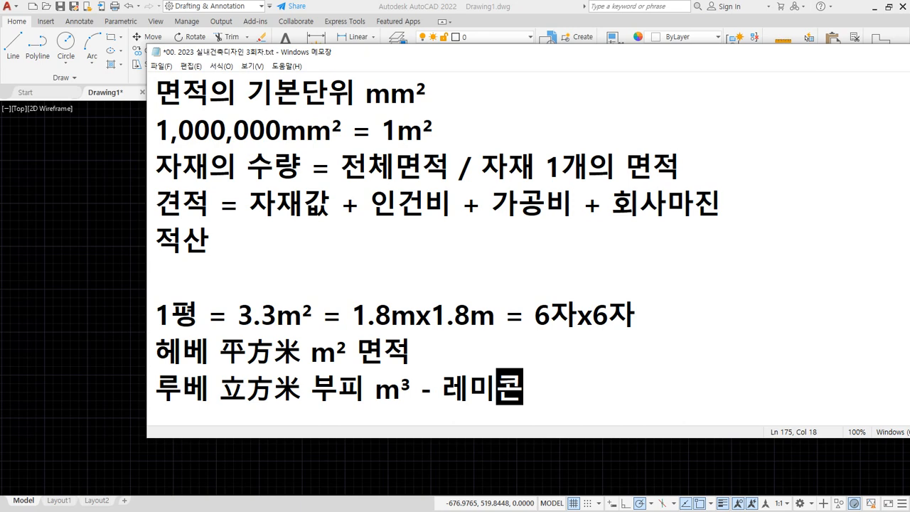
type("(")
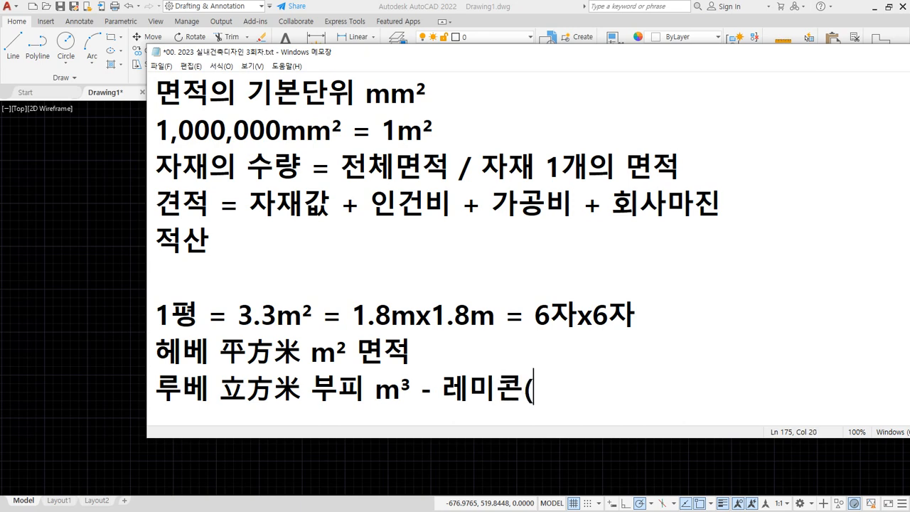
type("6루베)")
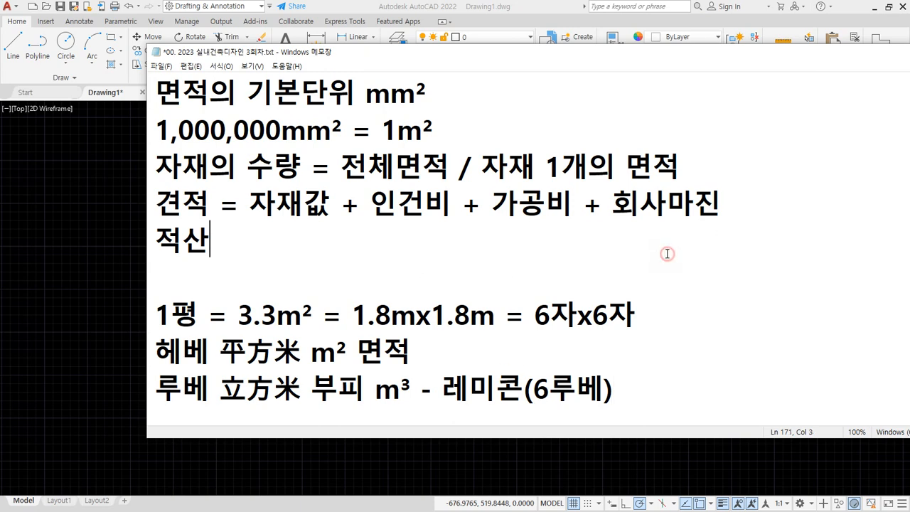
- Switch to the AutoCAD drawing and make 외형 the current layer
scroll(682, 284, "up", 2)
scroll(692, 297, "down", 3)
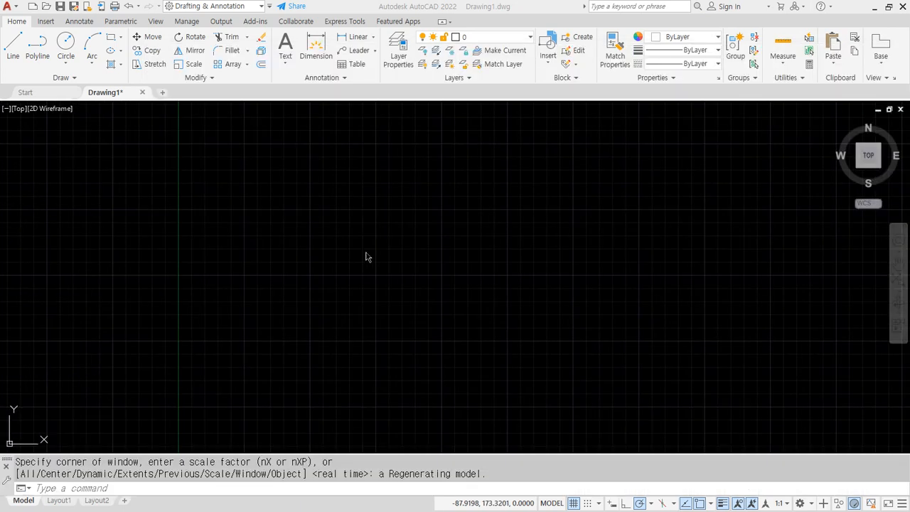
scroll(366, 257, "down", 2)
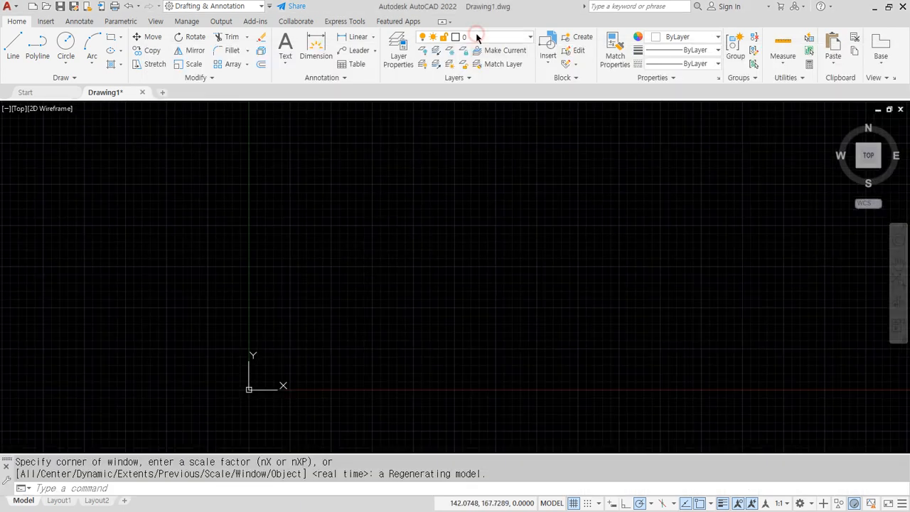
left_click(496, 40)
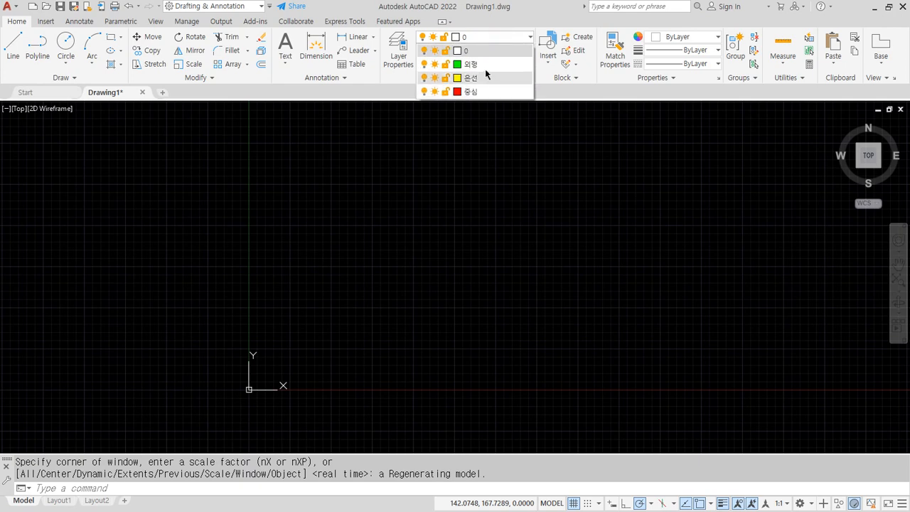
left_click(484, 67)
- Draw horizontal, vertical and 45° diagonal construction lines through one common point with XLINE
scroll(360, 251, "down", 1)
middle_click_drag(413, 214, 278, 294)
type("xl")
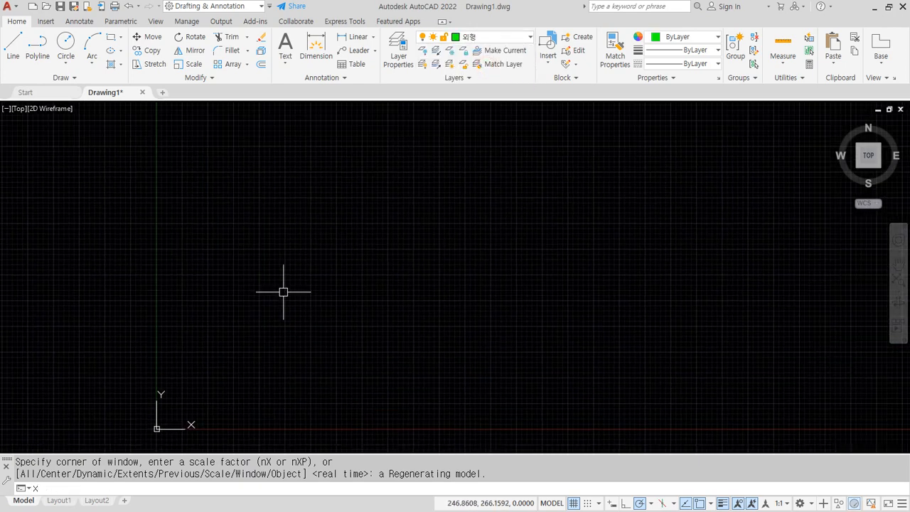
key("Return")
left_click(390, 261)
left_click(433, 260)
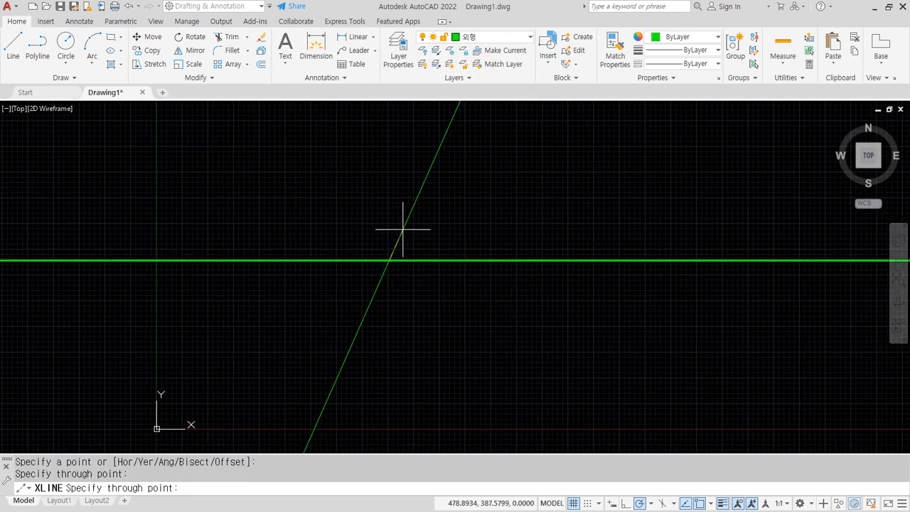
left_click(389, 228)
left_click(445, 204)
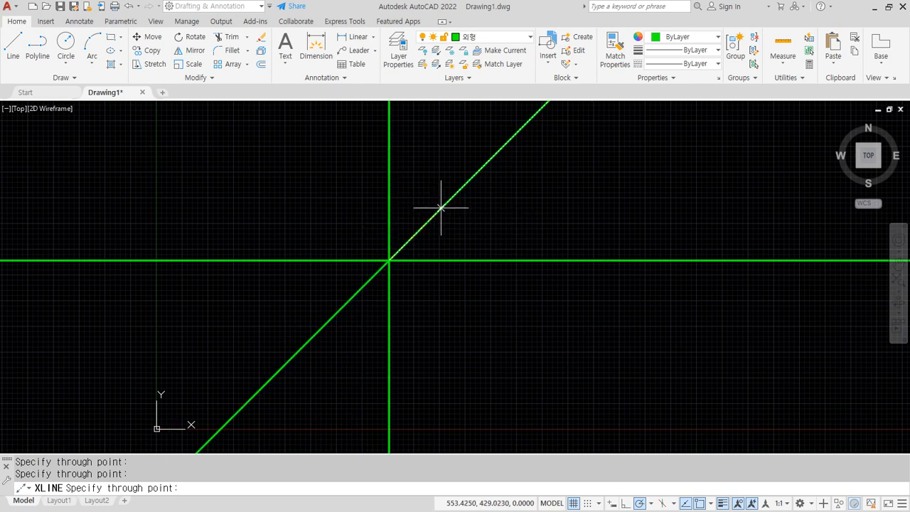
key("Return")
- Trim away the diagonal construction line's lower-left half at the common intersection
type("tr")
key("Return")
left_click(365, 285)
key("Return")
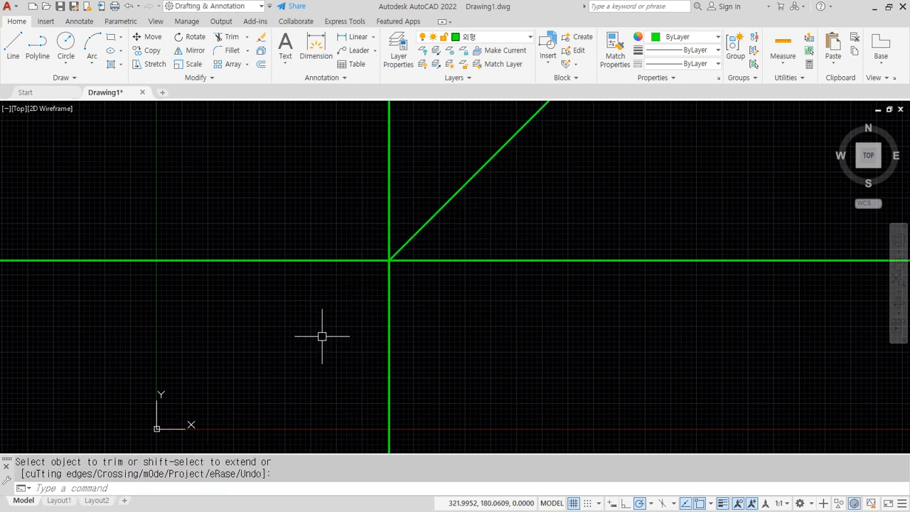
- Offset the vertical construction line 120 to the left
type("o")
key("Return")
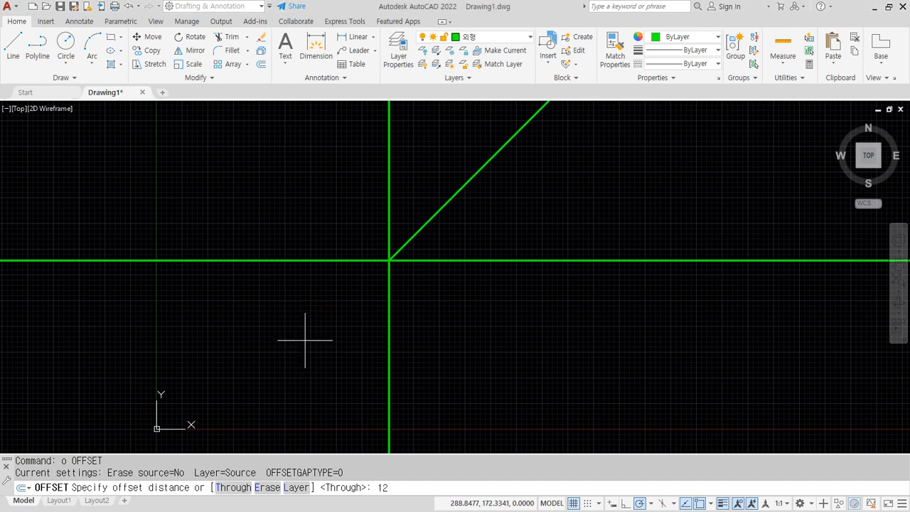
type("120")
key("Return")
left_click(383, 329)
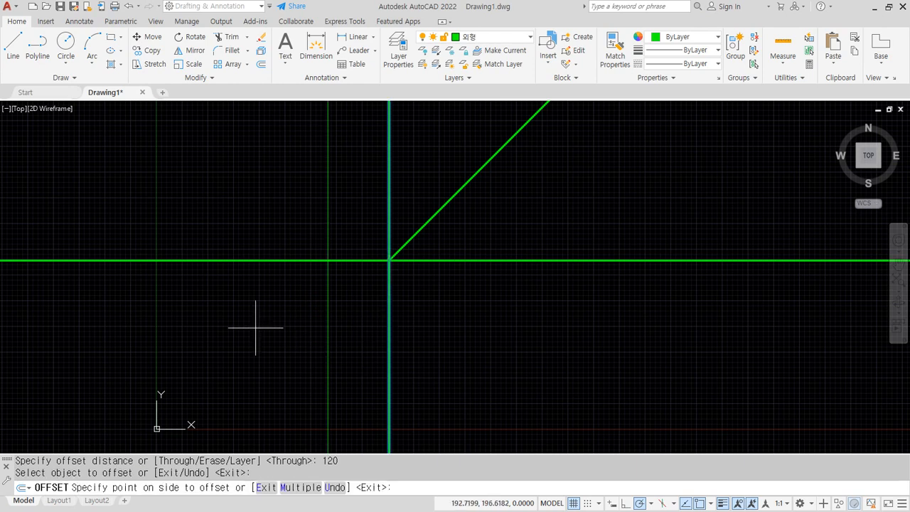
left_click(254, 325)
key("Return")
- Offset the horizontal construction line 80 downward
key("Return")
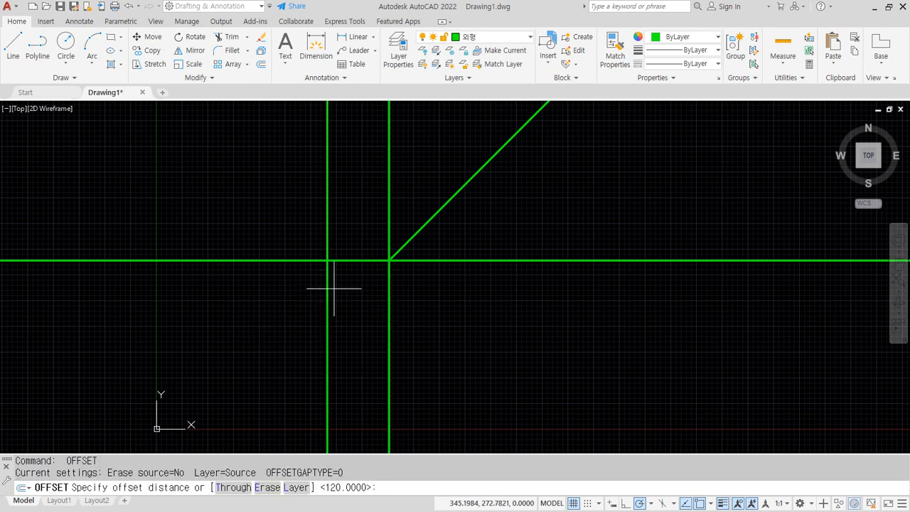
type("80")
key("Return")
left_click(337, 261)
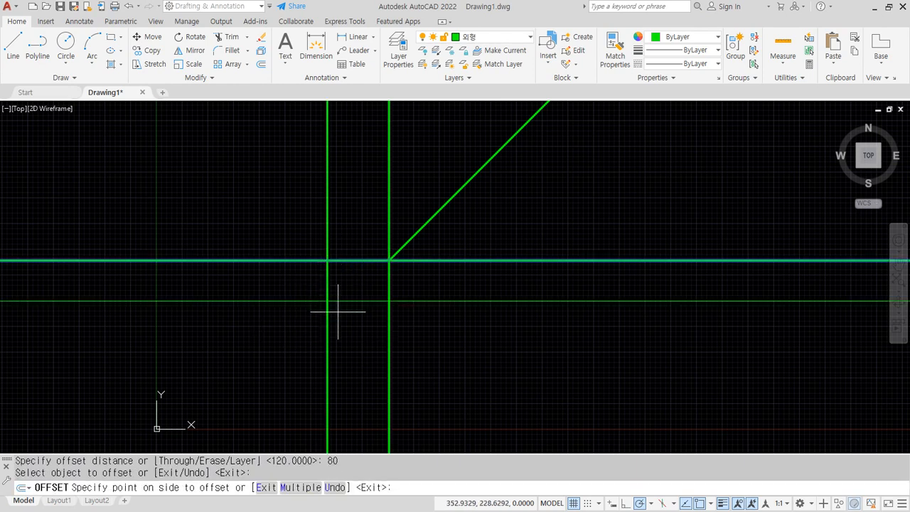
left_click(337, 310)
key("Return")
- Trim the line ends that extend below the lower horizontal and left of the offset vertical line
type("tr")
key("Return")
left_click(430, 344)
left_click(309, 321)
left_click(268, 348)
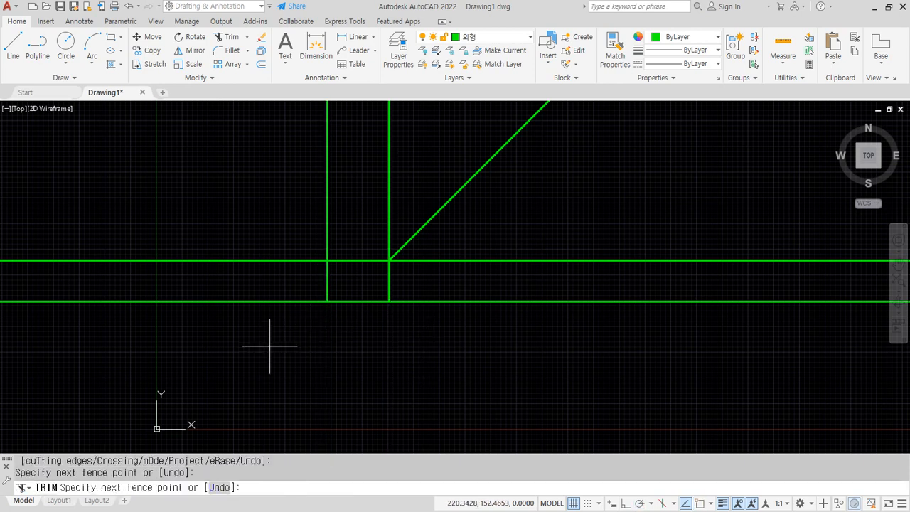
left_click(256, 209)
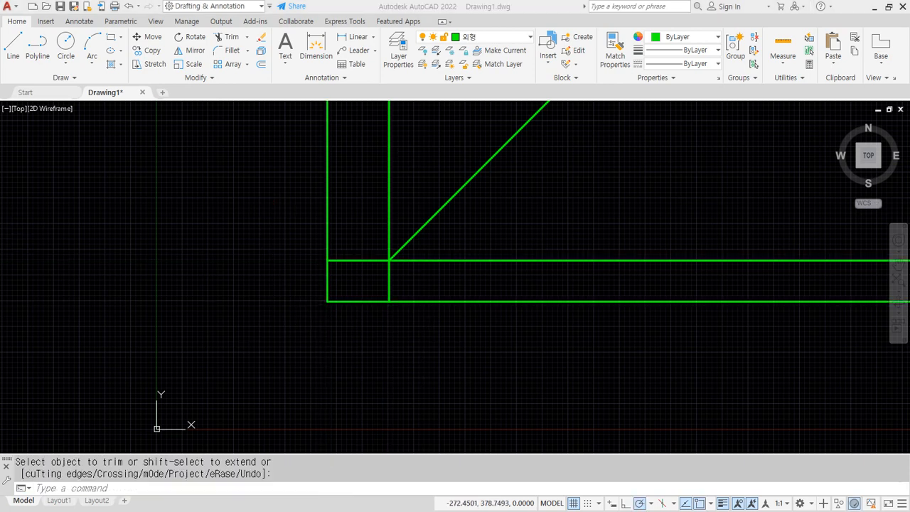
scroll(343, 246, "up", 2)
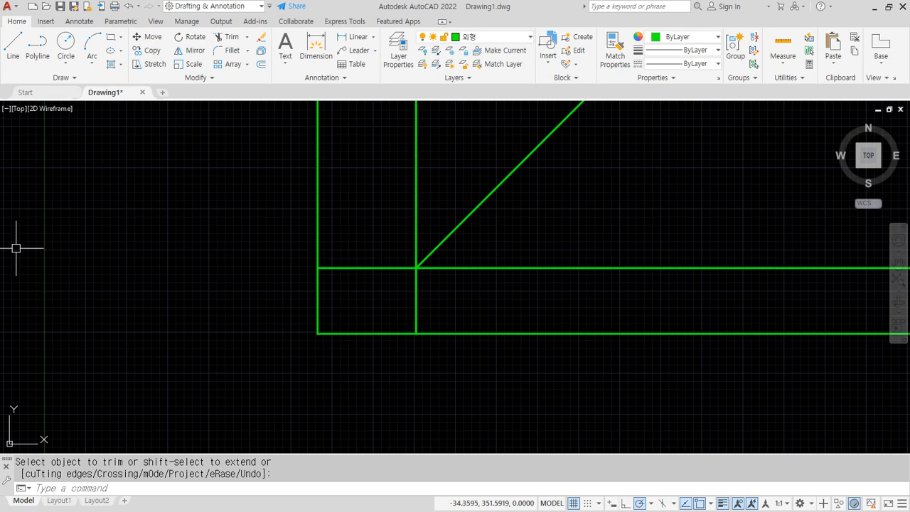
left_click(188, 205)
left_click(160, 250)
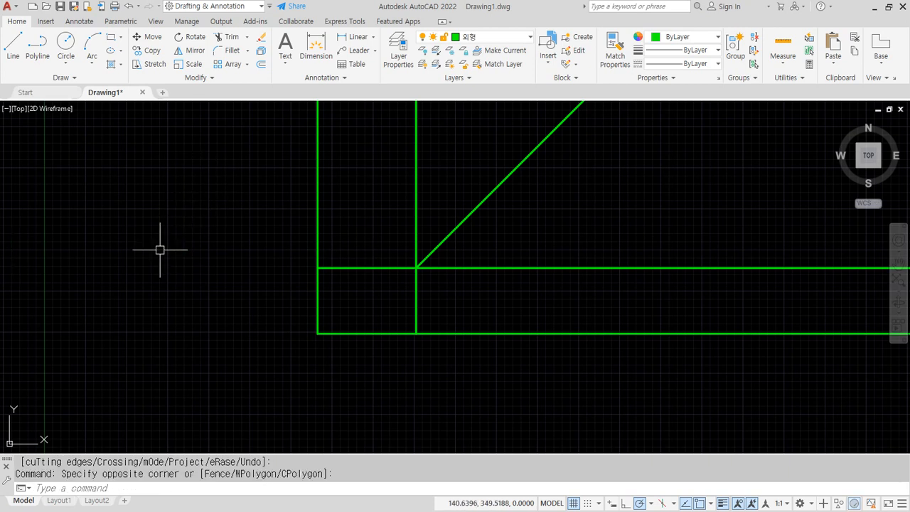
- Draw a horizontal line from left of the outline to the diagonal, continuing vertically down to the lower horizontal line
type("l")
key("Return")
left_click(284, 242)
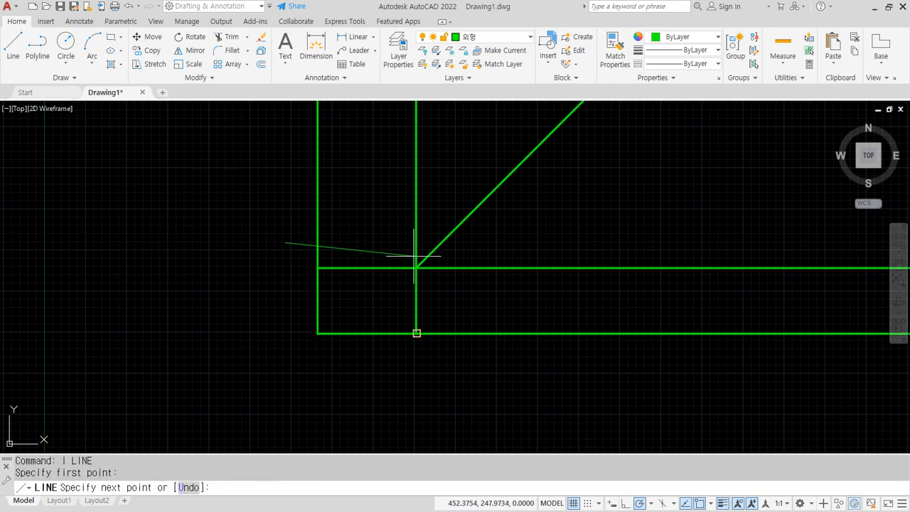
left_click(441, 243)
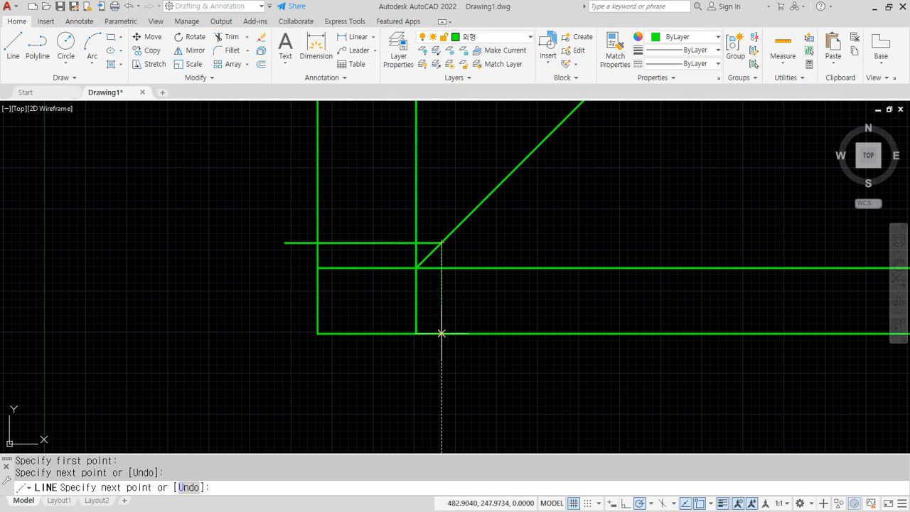
left_click(442, 333)
key("Return")
- Offset the new vertical line 100 to the right and the new horizontal line 100 upward
type("o")
key("Return")
type("100")
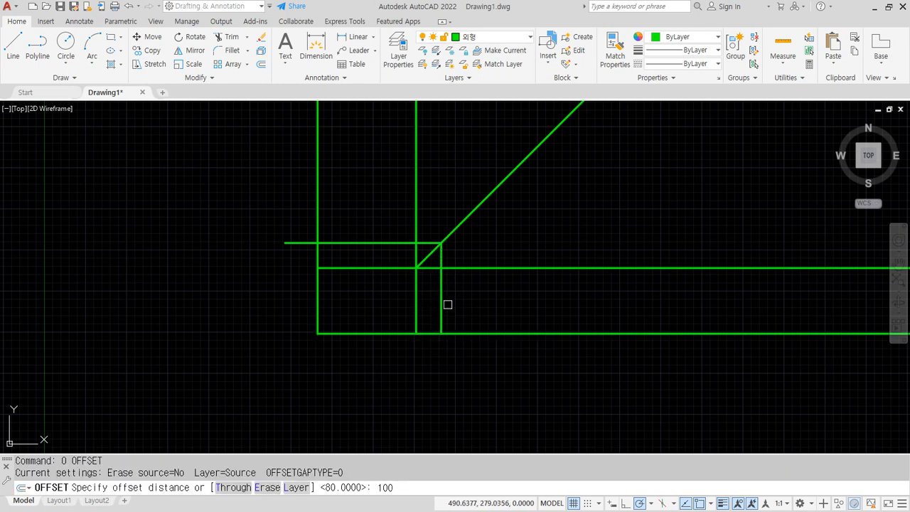
key("Return")
left_click(442, 305)
left_click(467, 305)
left_click(395, 244)
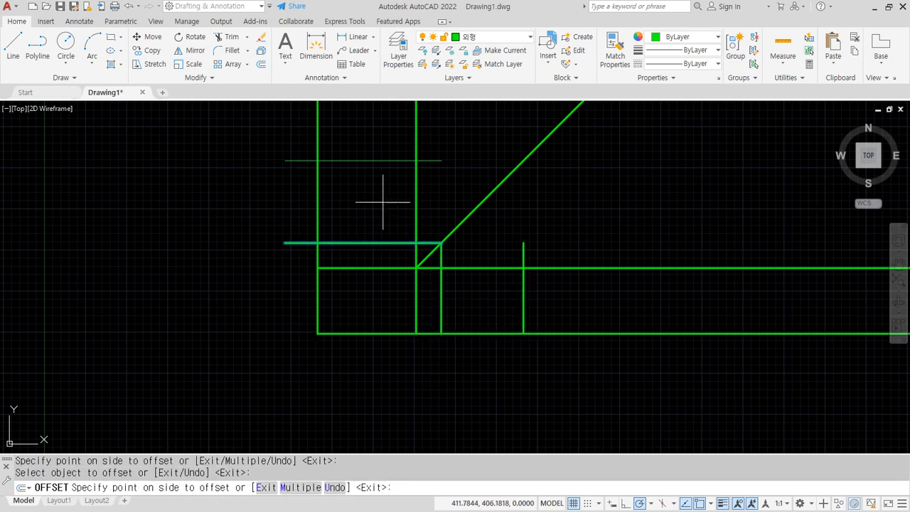
left_click(384, 199)
key("Return")
- Fillet the offset short vertical line with the diagonal so they meet at a corner
type("f")
key("Return")
left_click(524, 249)
left_click(486, 202)
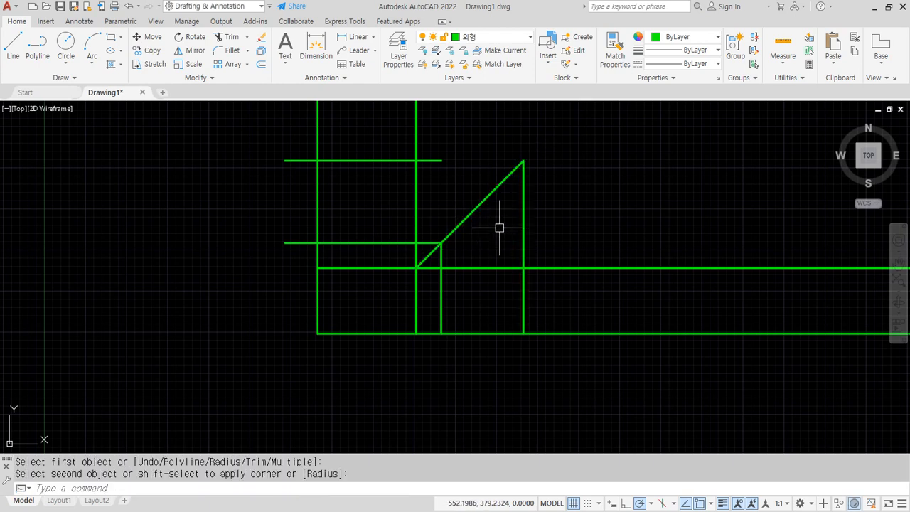
- Trim the excess lines around the lower outlines, leaving a closed side-view rectangle separate from the front-view rectangle
type("tr")
key("Return")
left_click(545, 362)
left_click(559, 239)
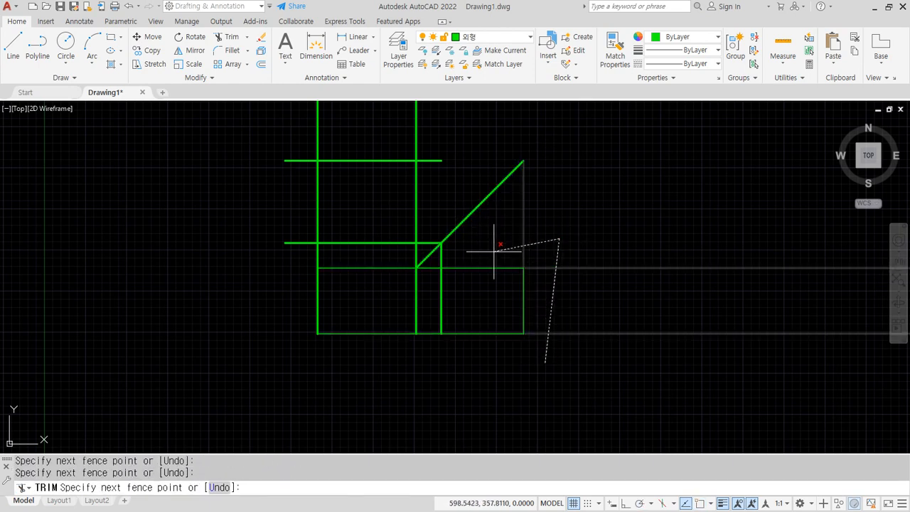
left_click(432, 260)
key("Return")
- Fence-trim the excess segments around the upper-left outline, leaving a closed top-view rectangle above the front view
type("f")
key("Return")
left_click(293, 259)
left_click(377, 252)
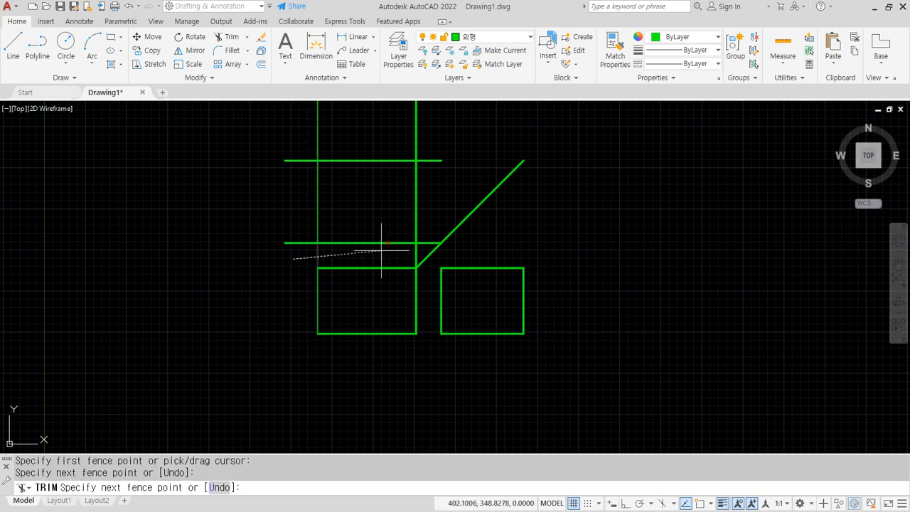
left_click(424, 249)
left_click(431, 119)
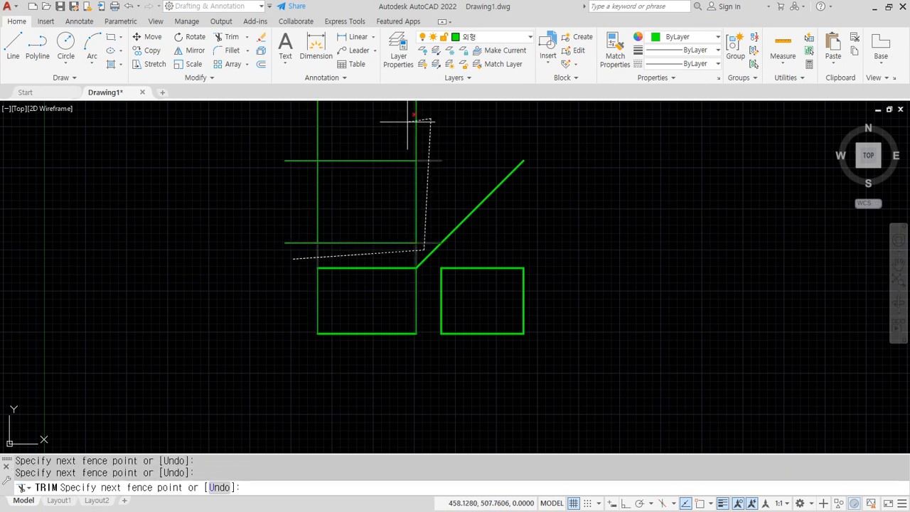
left_click(304, 121)
left_click(290, 260)
key("Return")
scroll(342, 258, "up", 2)
middle_click_drag(440, 264, 423, 291)
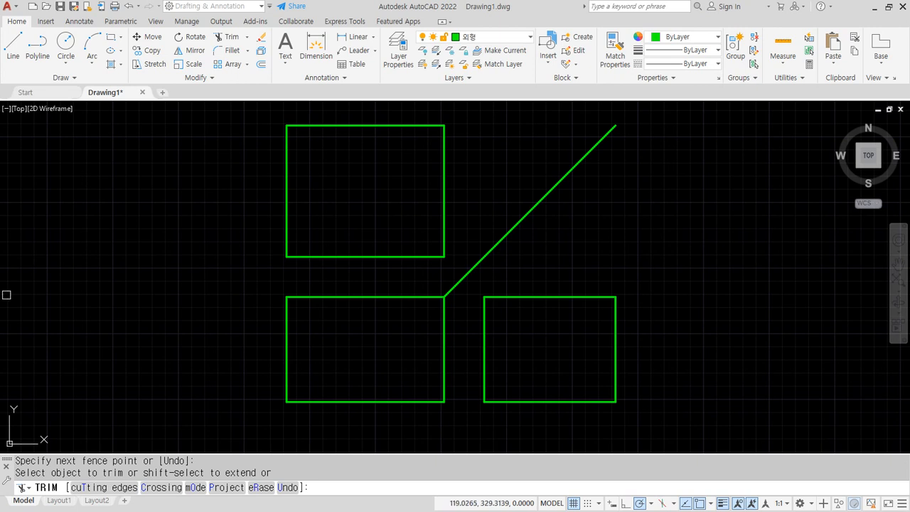
left_click(609, 374)
key("Escape")
key("Escape")
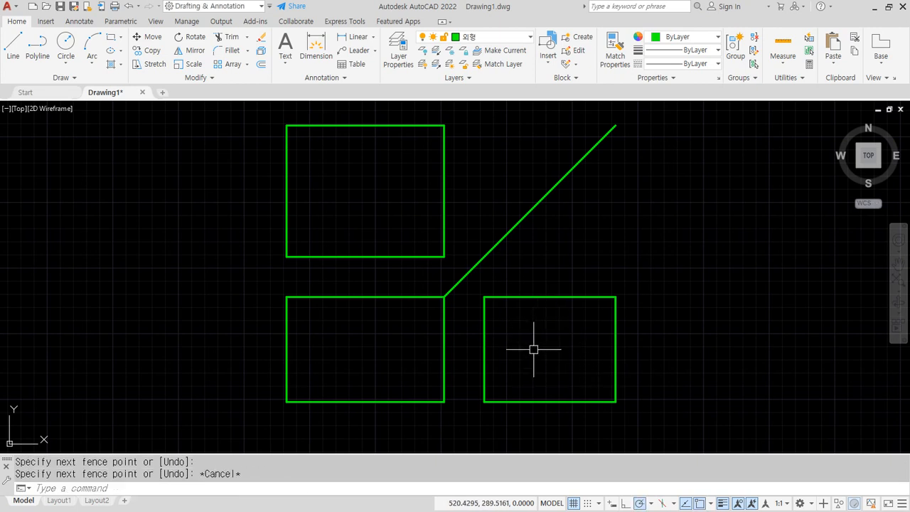
- Offset the side-view rectangle's right edge 70 inward
mouse_move(499, 423)
left_mouse_down()
mouse_move(609, 248)
mouse_move(585, 422)
mouse_move(544, 427)
left_mouse_up()
type("o")
key("Return")
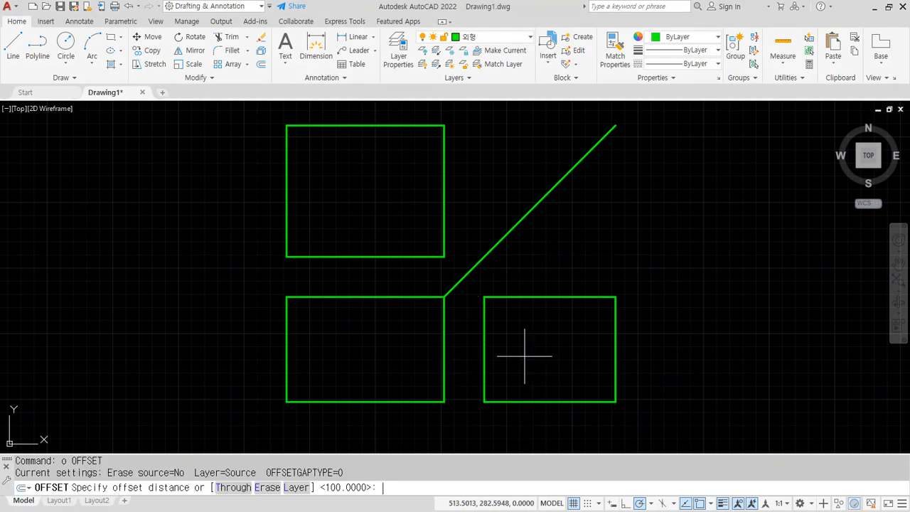
type("70")
key("Return")
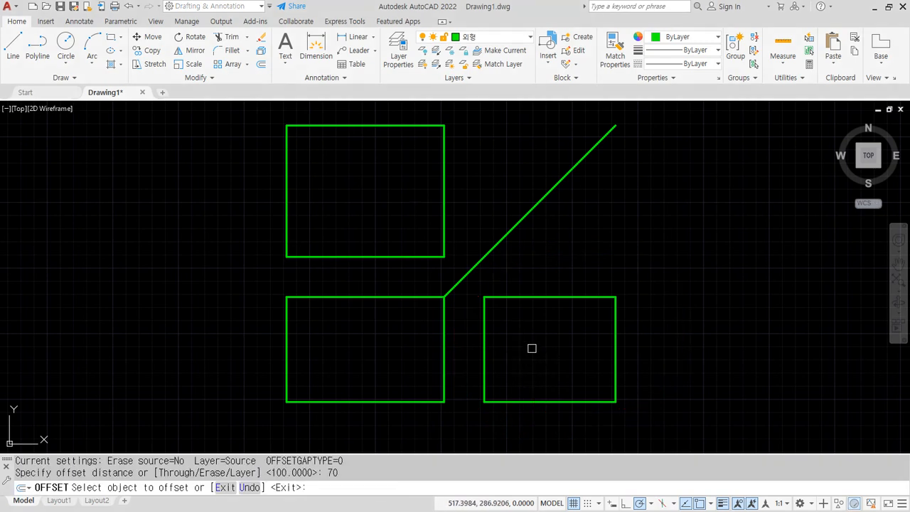
left_click(614, 350)
left_click(594, 349)
key("Return")
- Draw a diagonal line from the side view's upper-right corner to the lower end of the offset vertical line
scroll(565, 346, "up", 2)
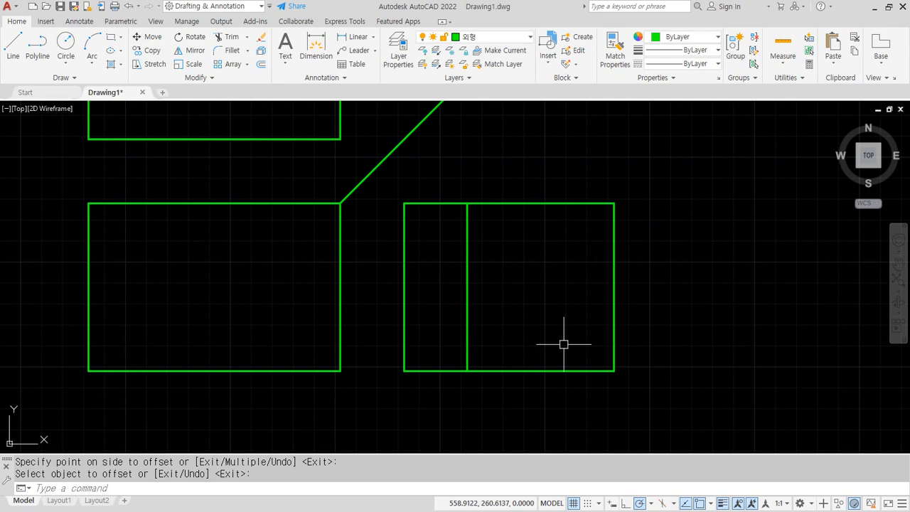
type("l")
key("Return")
left_click(613, 204)
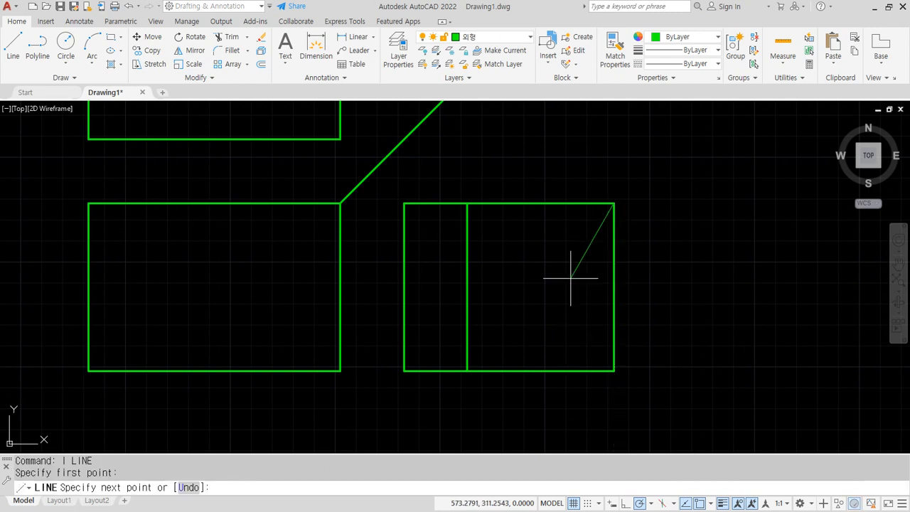
left_click(467, 358)
key("Return")
- Erase the offset vertical guide line inside the side view
left_click_drag(475, 303, 451, 321)
type("e")
key("Return")
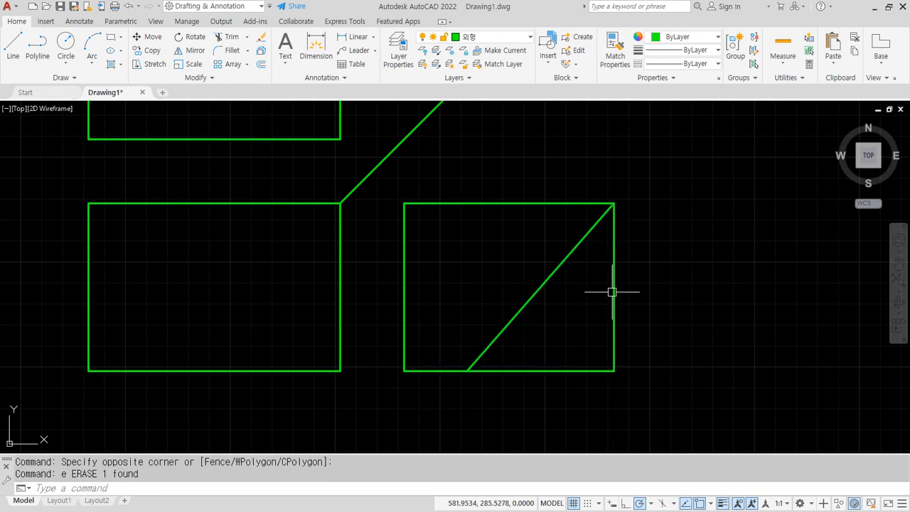
- Fillet the side view's lower-right corner with a radius of 15
type("f")
key("Return")
type("r")
key("Return")
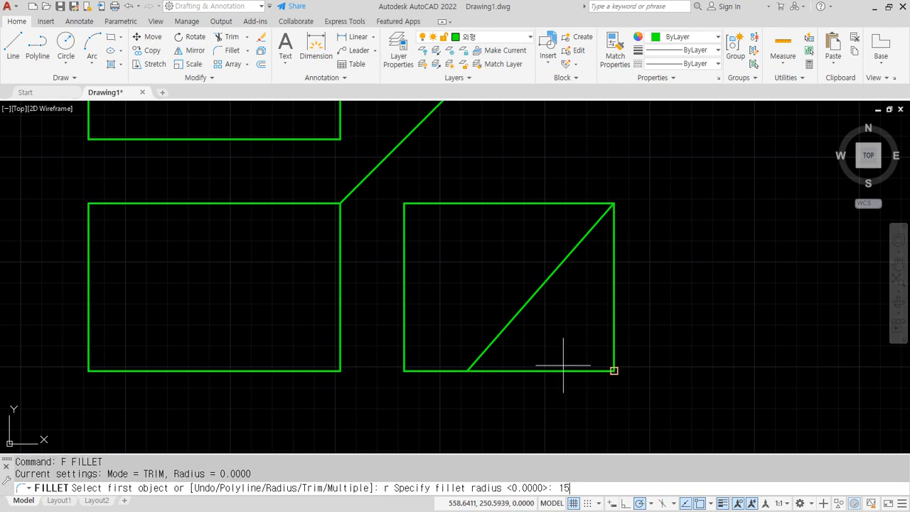
type("15")
key("Return")
left_click(575, 370)
left_click(614, 339)
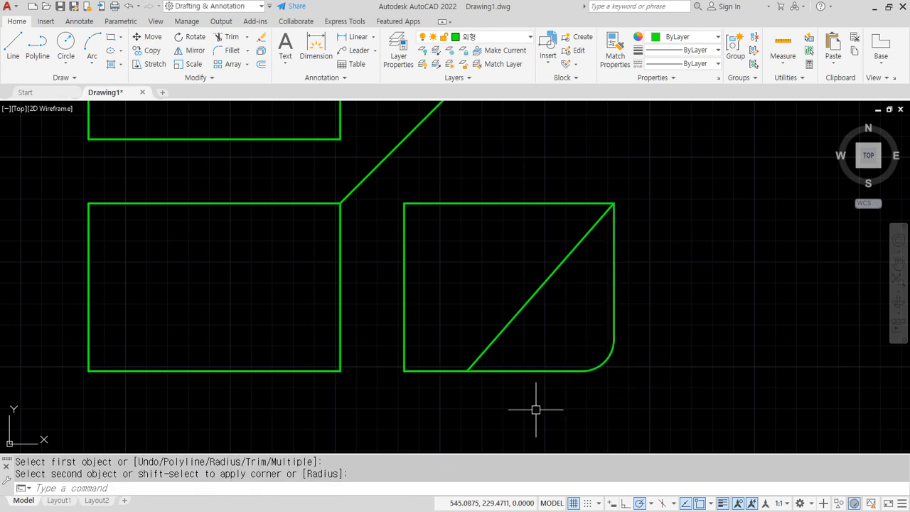
- Chamfer the side view's upper-left corner with both distances set to 10
type("c")
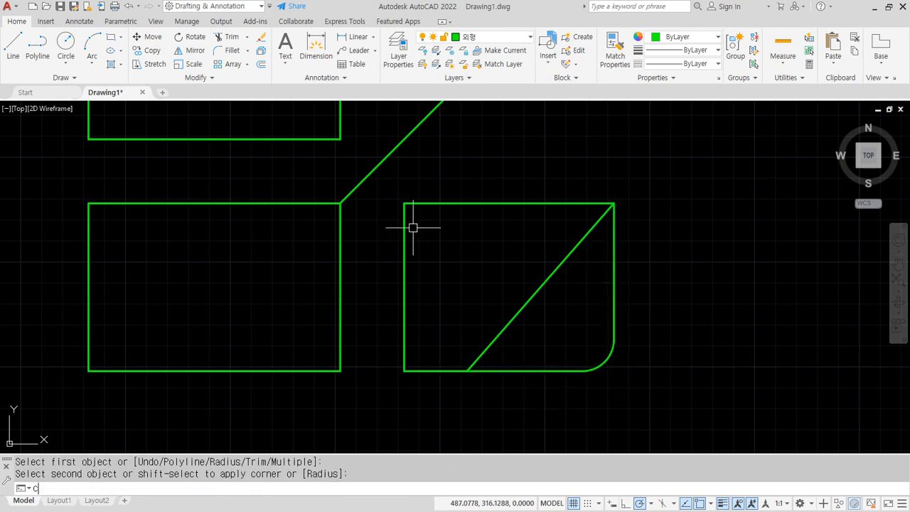
type("ha")
key("Return")
type("d")
key("Return")
type("10")
key("Return")
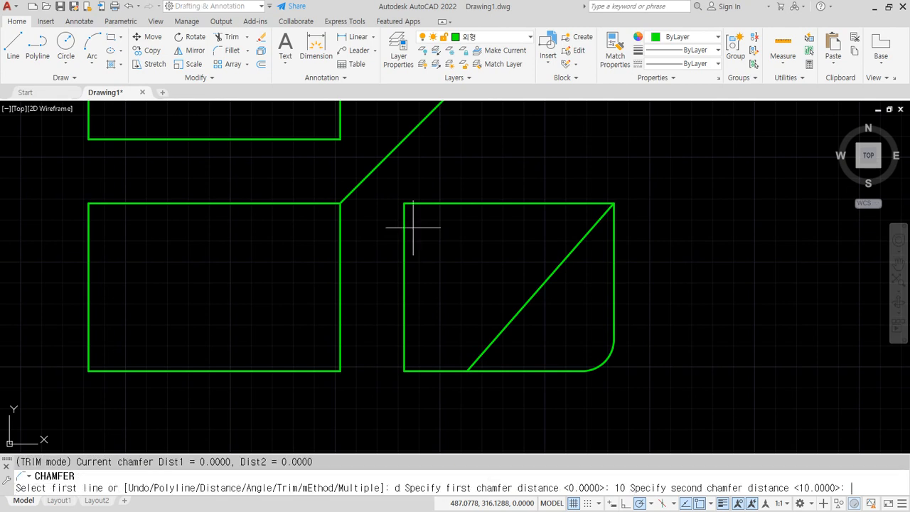
type("10")
key("Return")
left_click(405, 237)
left_click(443, 204)
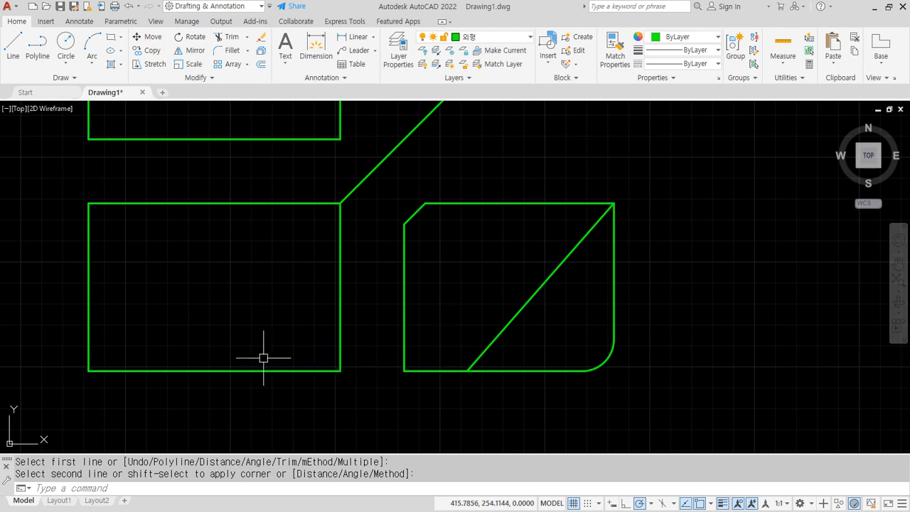
mouse_move(423, 250)
left_mouse_down()
mouse_move(384, 180)
mouse_move(433, 258)
left_mouse_up()
left_click_drag(420, 208, 444, 162)
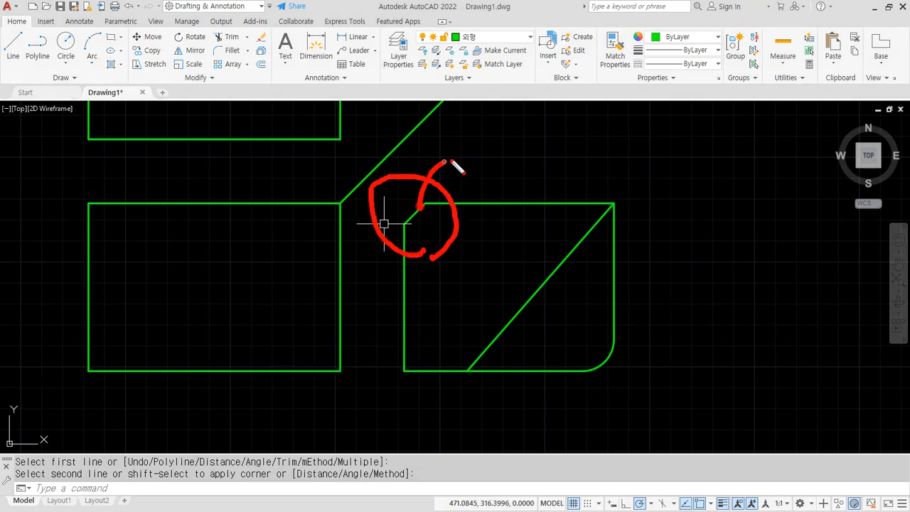
mouse_move(544, 145)
left_mouse_down()
mouse_move(534, 181)
mouse_move(566, 176)
left_mouse_up()
left_click_drag(595, 146, 598, 147)
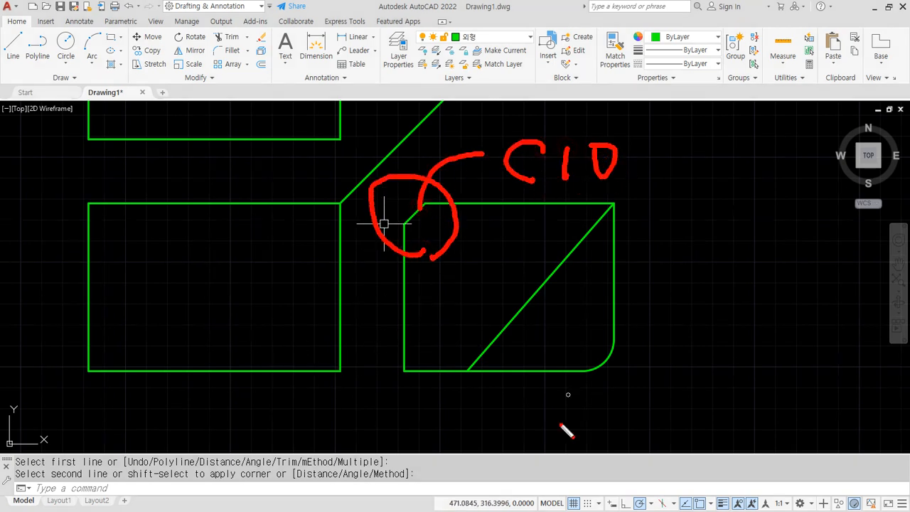
scroll(399, 206, "up", 10)
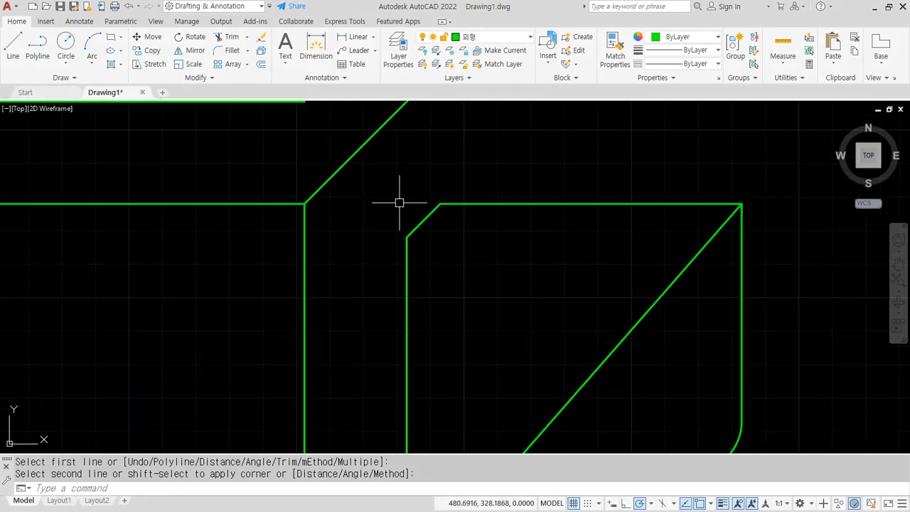
scroll(441, 249, "down", 2)
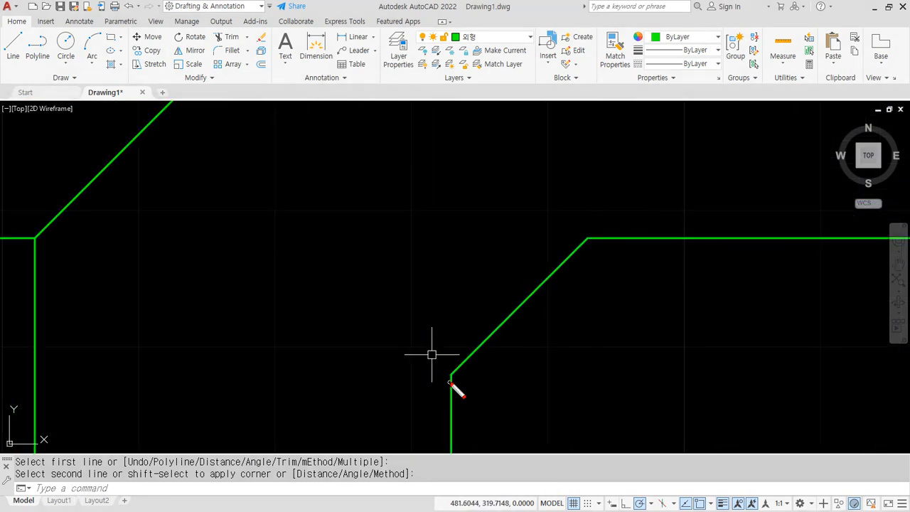
left_click_drag(450, 383, 449, 145)
mouse_move(589, 238)
left_mouse_down()
mouse_move(589, 145)
mouse_move(470, 160)
left_mouse_up()
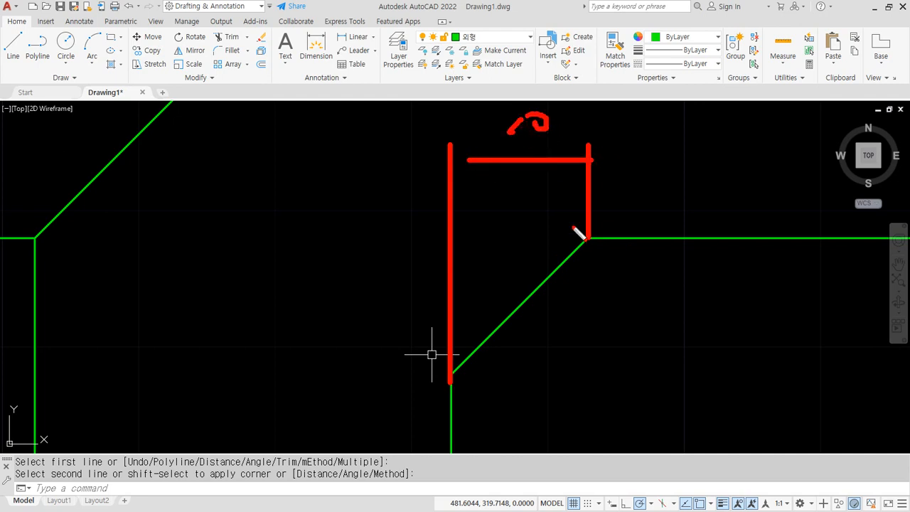
left_click_drag(589, 237, 246, 238)
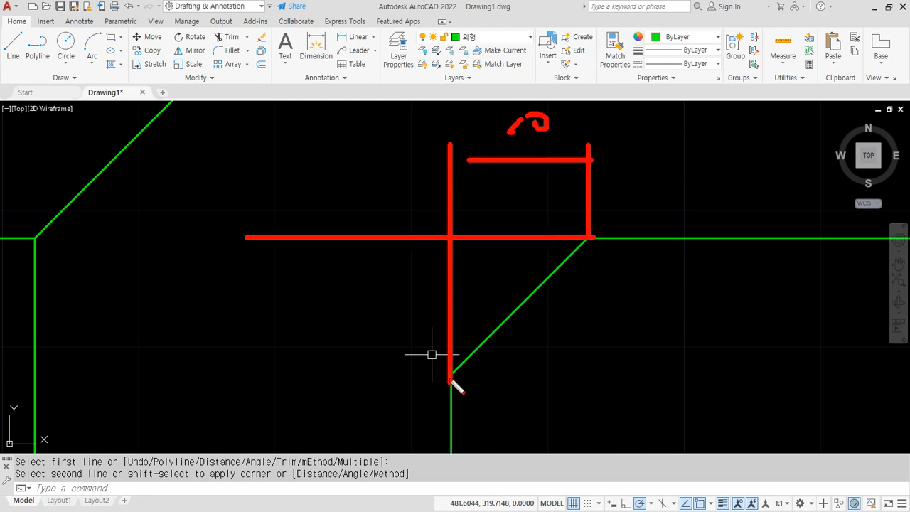
left_click_drag(451, 376, 277, 377)
left_click_drag(317, 248, 325, 372)
left_click_drag(267, 288, 243, 324)
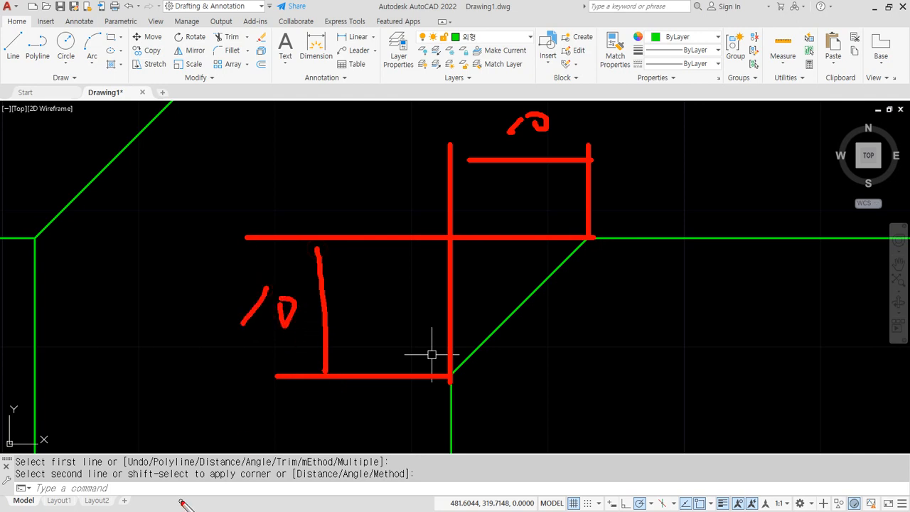
left_click_drag(300, 120, 303, 157)
left_click_drag(338, 121, 323, 156)
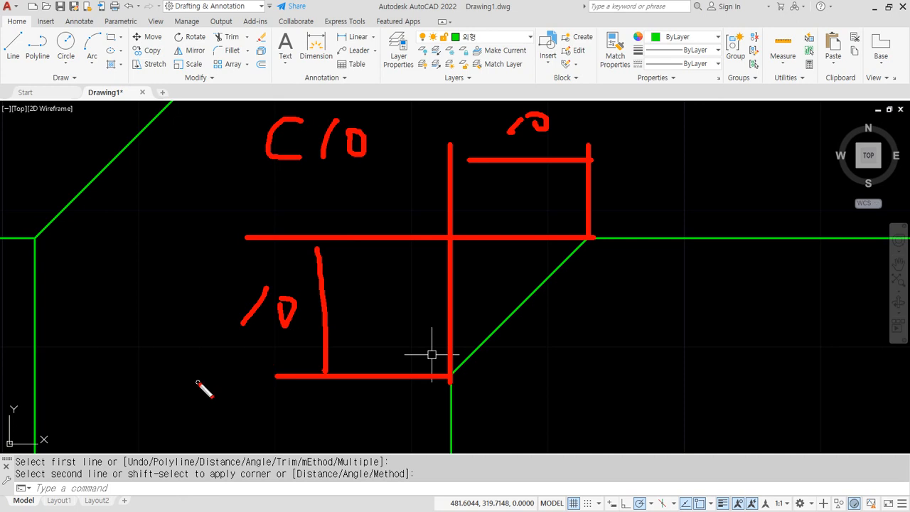
key("Escape")
- Offset the side view's bottom edge 45 upward
scroll(510, 256, "down", 3)
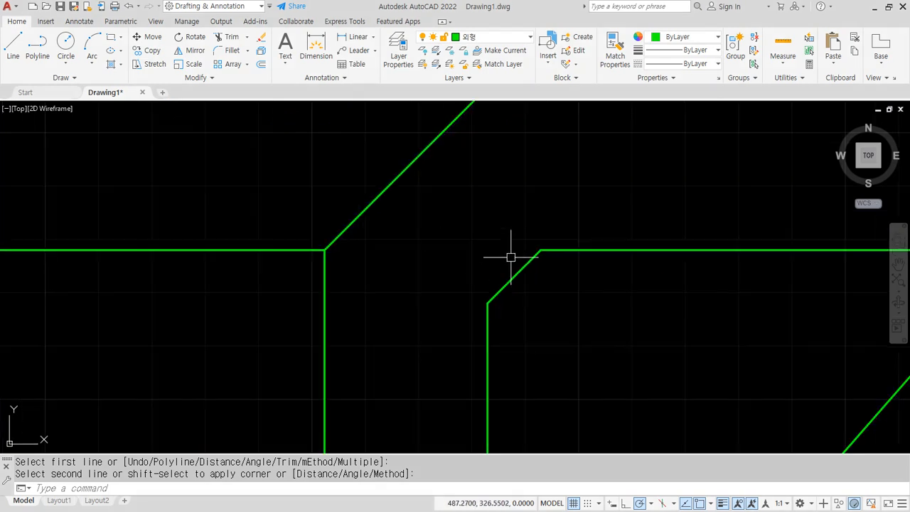
middle_click_drag(615, 294, 512, 262)
type("o")
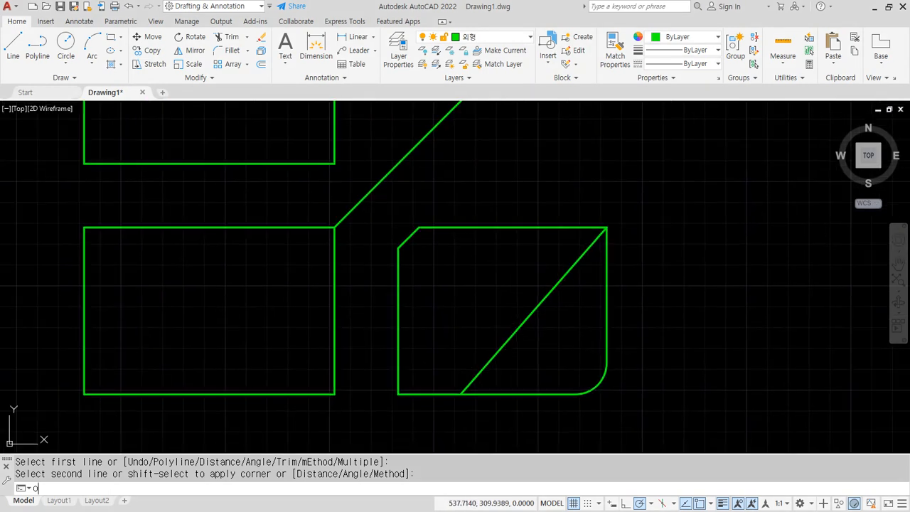
key("Return")
type("45")
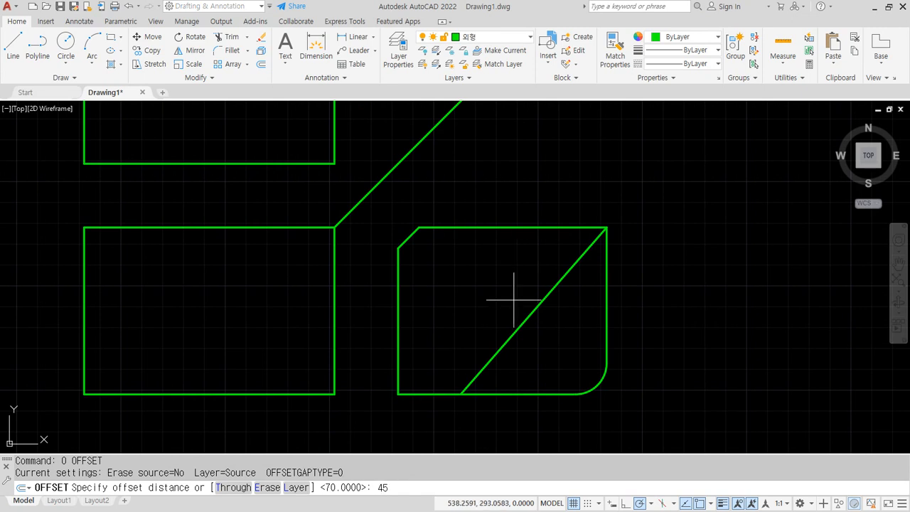
key("Return")
left_click(529, 394)
left_click(540, 348)
key("Return")
- Draw a circle of radius 15 centred where the offset horizontal line crosses the diagonal
type("c CIRCLE")
key("Return")
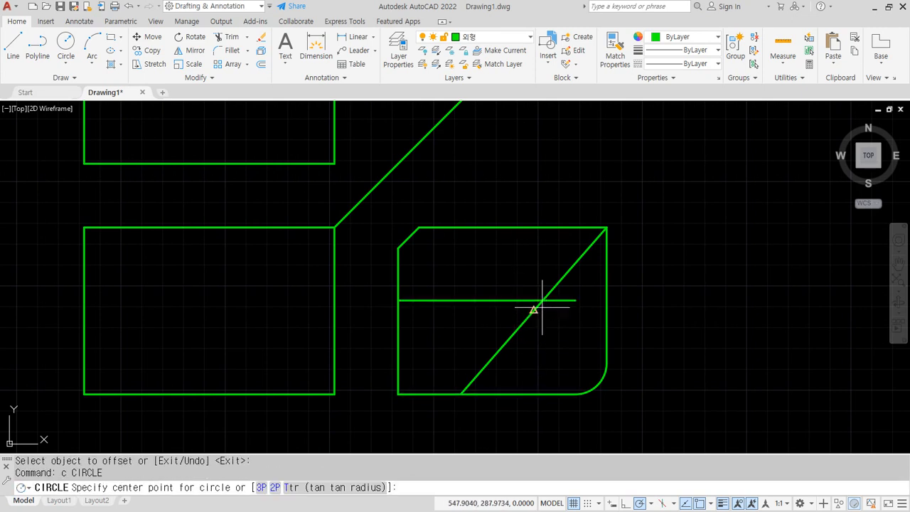
left_click(542, 300)
type("1")
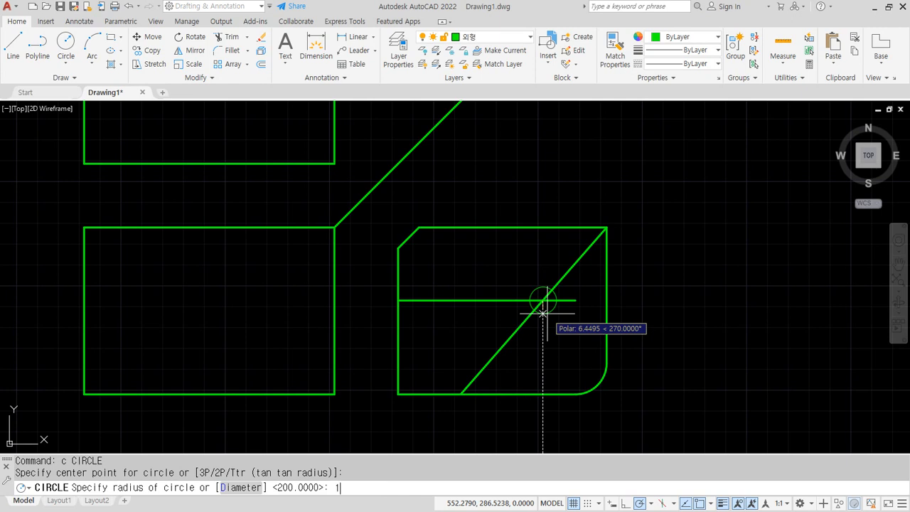
type("5")
key("Return")
- Erase the offset horizontal guide line running to the circle's centre
scroll(537, 302, "up", 2)
type("e")
key("Return")
left_click(525, 300)
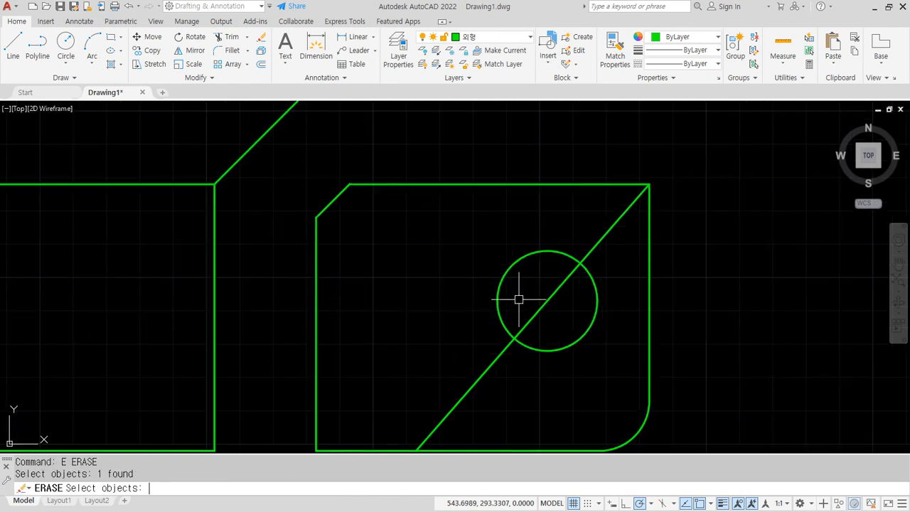
key("Return")
- Trim the diagonal inside the circle and the circle's upper-left half, leaving a semicircular notch
type("tr")
key("Return")
left_click(544, 305)
left_click(516, 264)
key("Return")
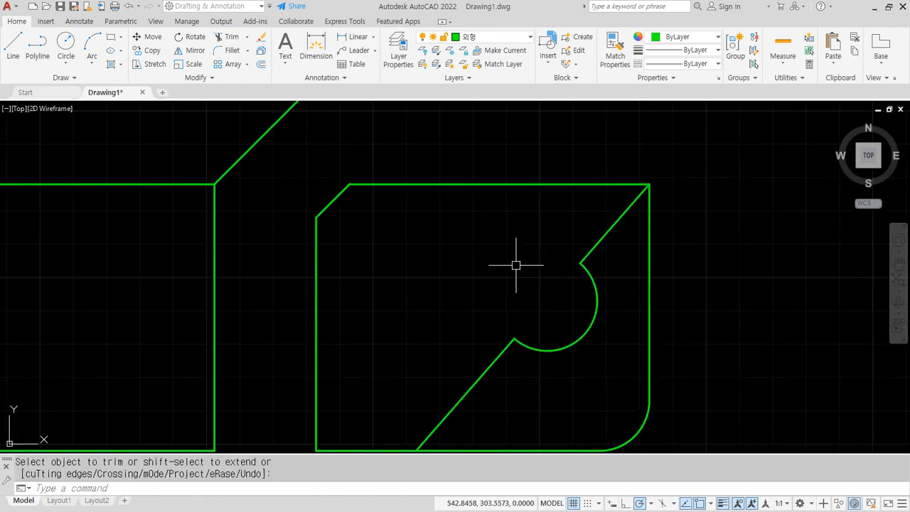
- Draw a line joining the two ends of the semicircular arc across the gap in the diagonal
type("l")
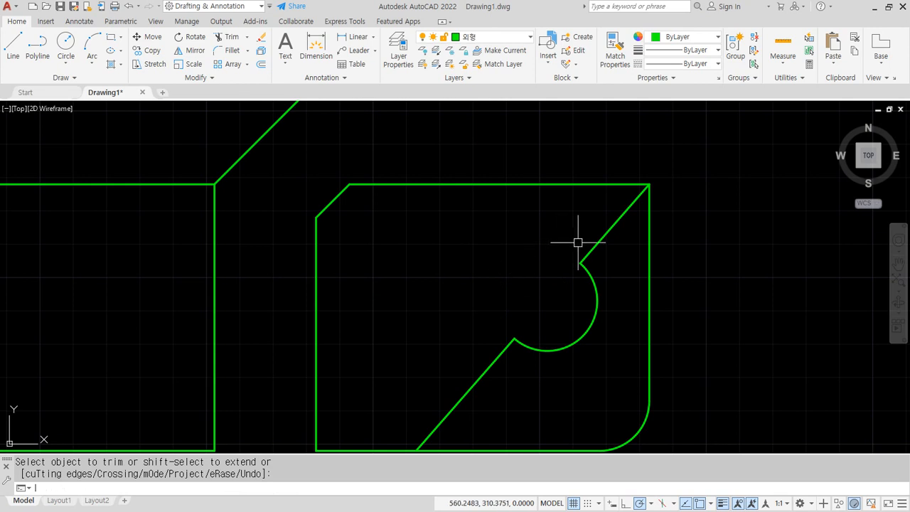
key("Return")
left_click(581, 264)
left_click(514, 338)
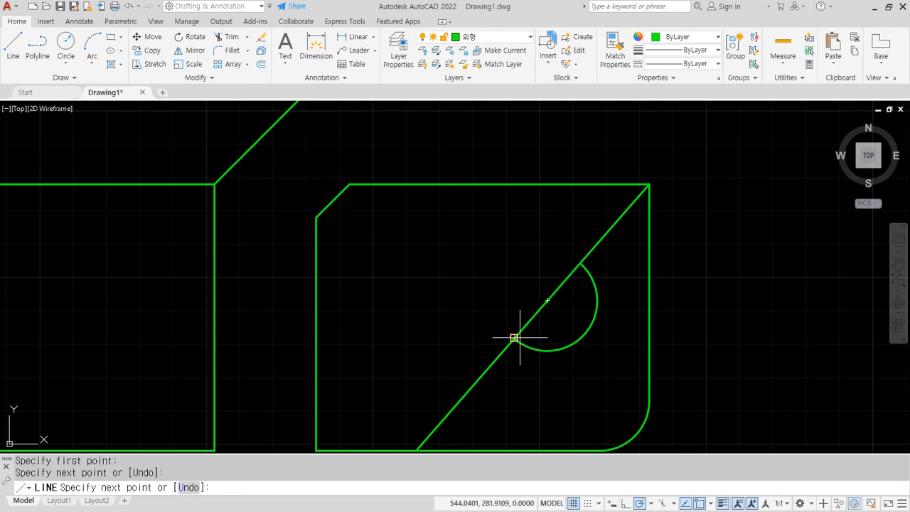
key("Return")
- Move the line joining the arc's ends to the 중심 layer and clear the selection
left_click(540, 308)
left_click(503, 37)
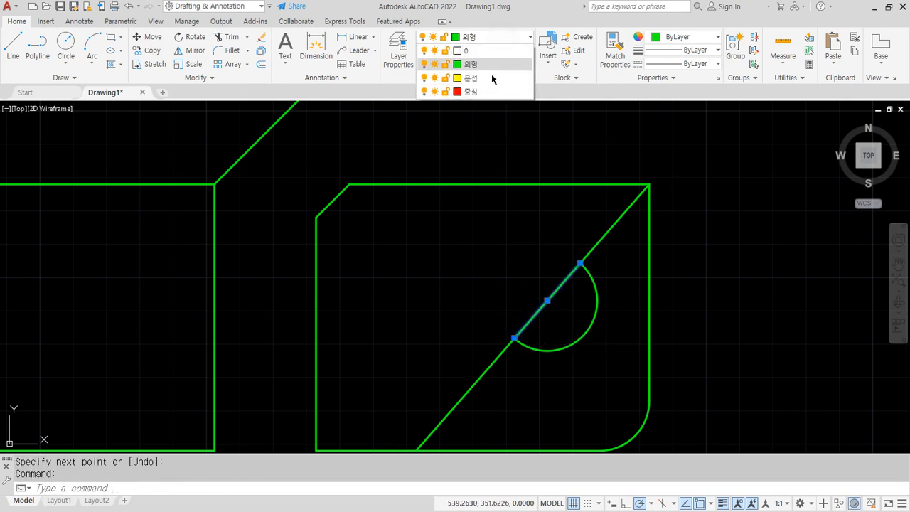
left_click(483, 90)
key("Escape")
key("Escape")
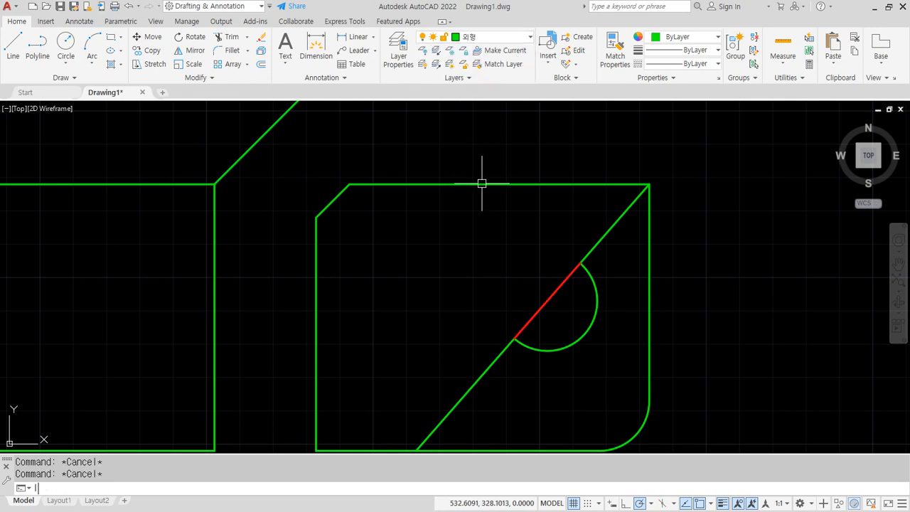
- Set the global linetype scale factor to 2/3
type("lts")
key("Return")
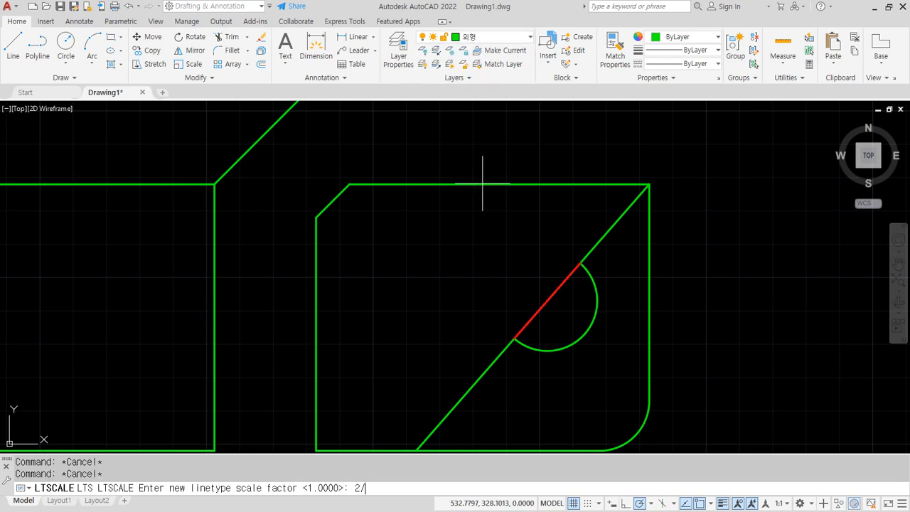
key("Return")
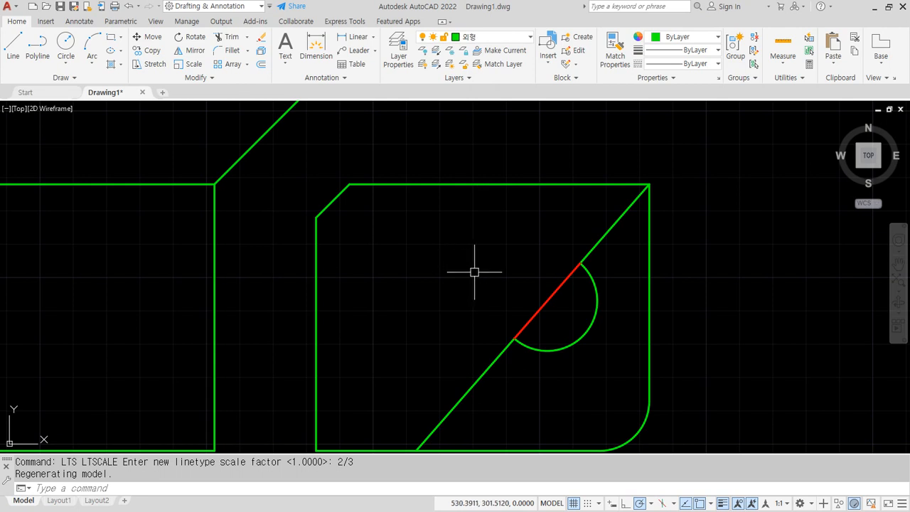
- Rotate a copy of the red centre line by 90 degrees about its midpoint
type("ro")
key("Return")
left_click(542, 307)
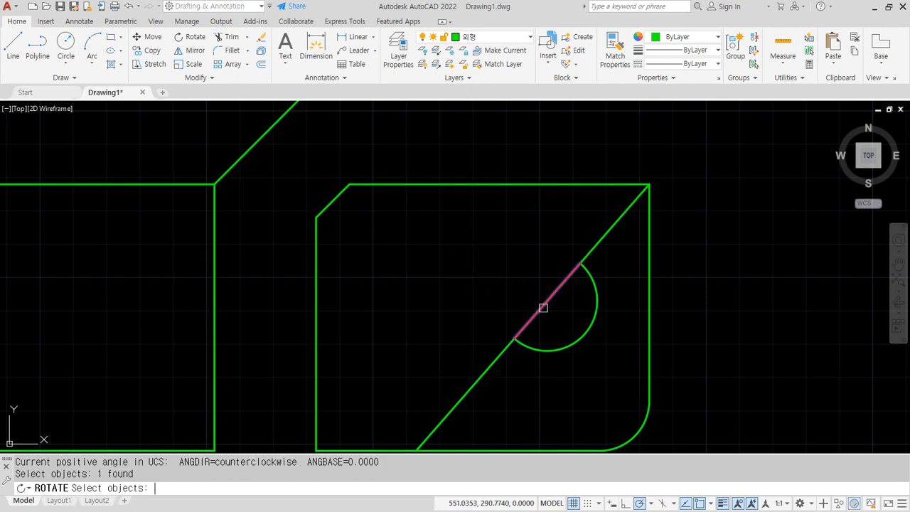
key("Return")
left_click(548, 300)
type("c")
key("Return")
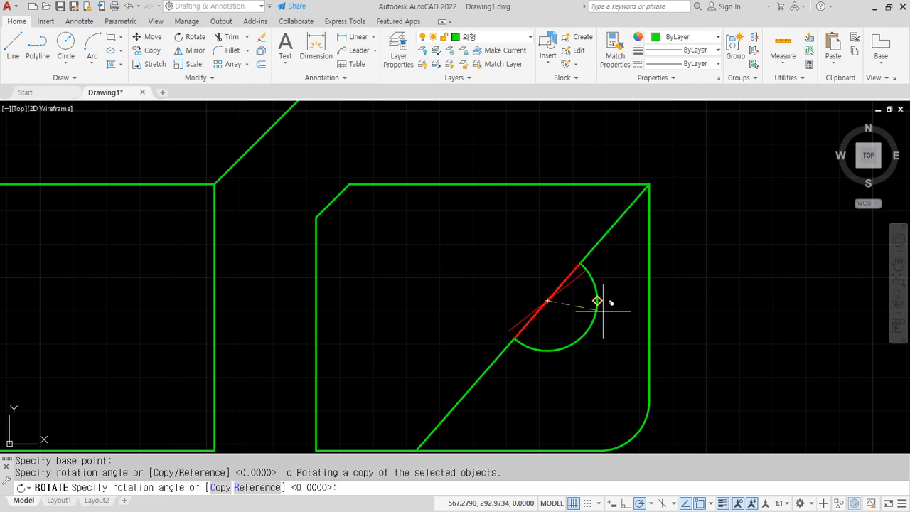
type("90")
key("Return")
- Trim the half of the rotated centre line that lies outside the semicircle
type("tr")
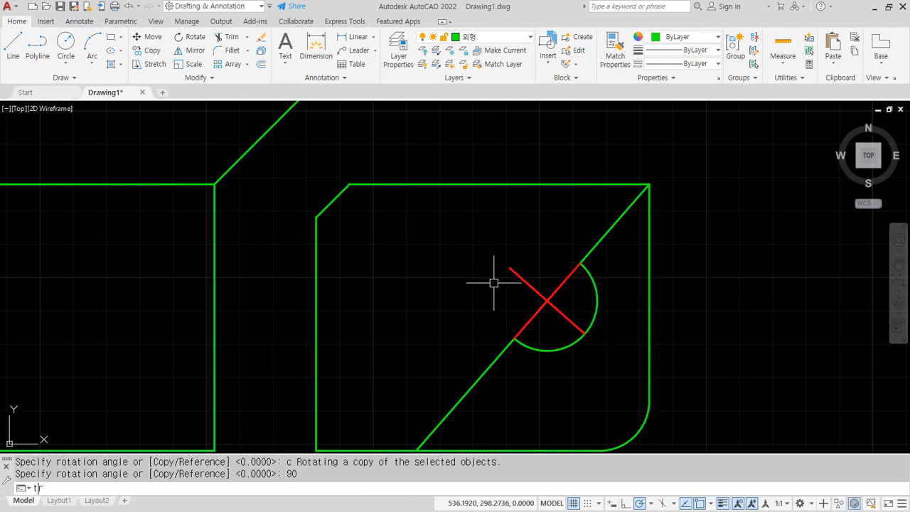
key("Return")
left_click(515, 275)
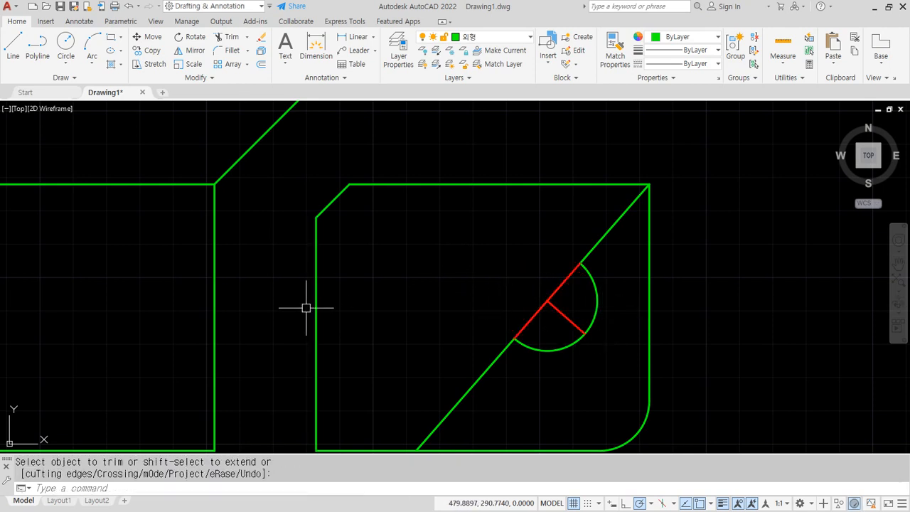
- Lengthen the short red centre line across the semicircle by a delta of 6 at both ends
type("d")
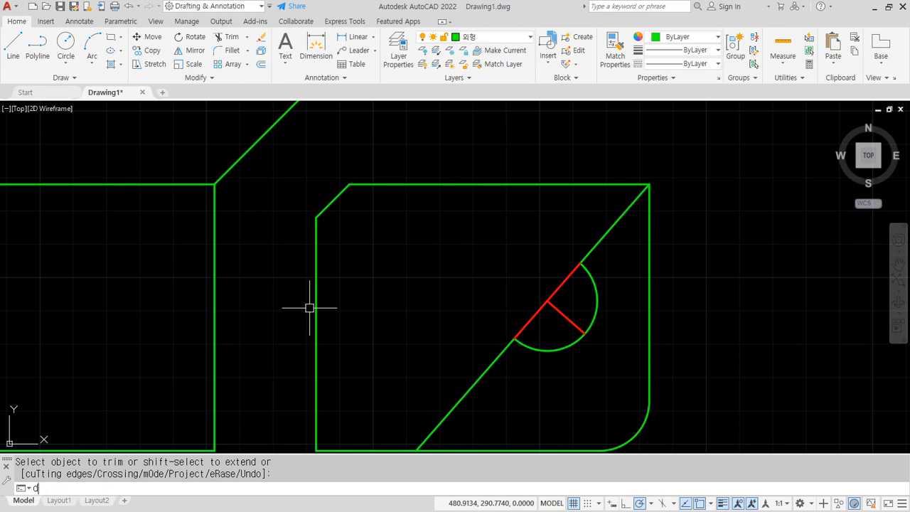
key("Escape")
type("len")
key("Return")
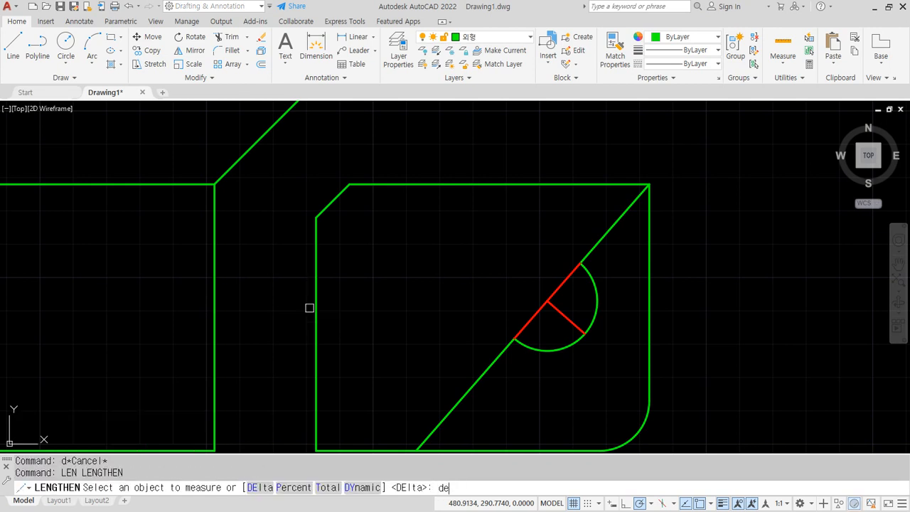
type("de")
key("Return")
type("6")
key("Return")
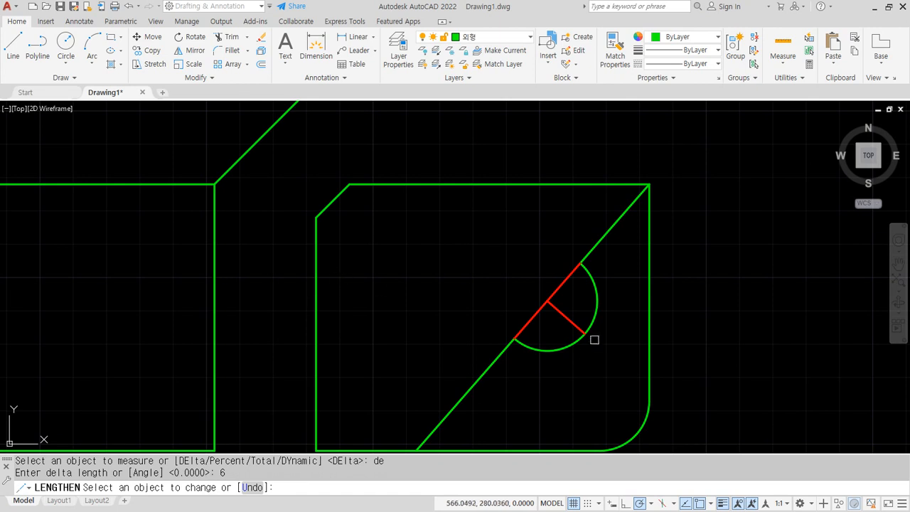
left_click(577, 326)
left_click(555, 308)
key("Return")
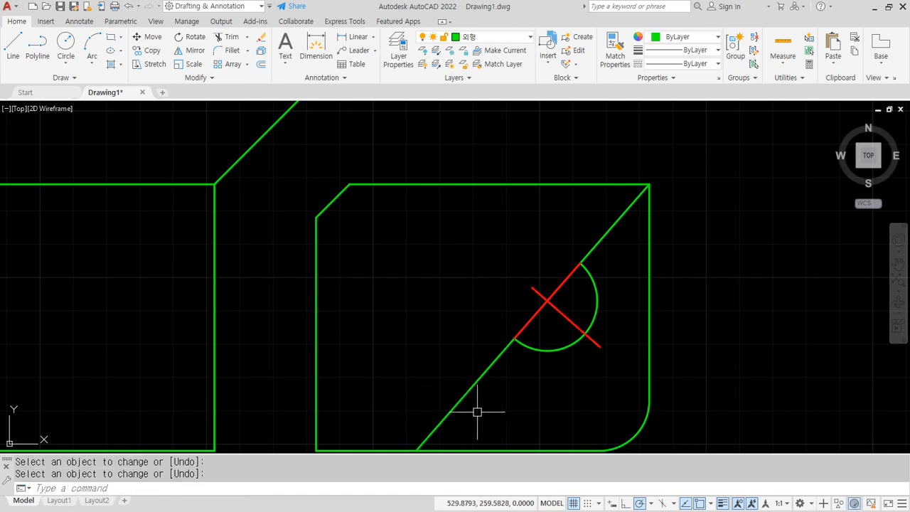
- Offset the side view's right vertical edge 65 inward
scroll(527, 336, "down", 2)
middle_click_drag(368, 343, 413, 334)
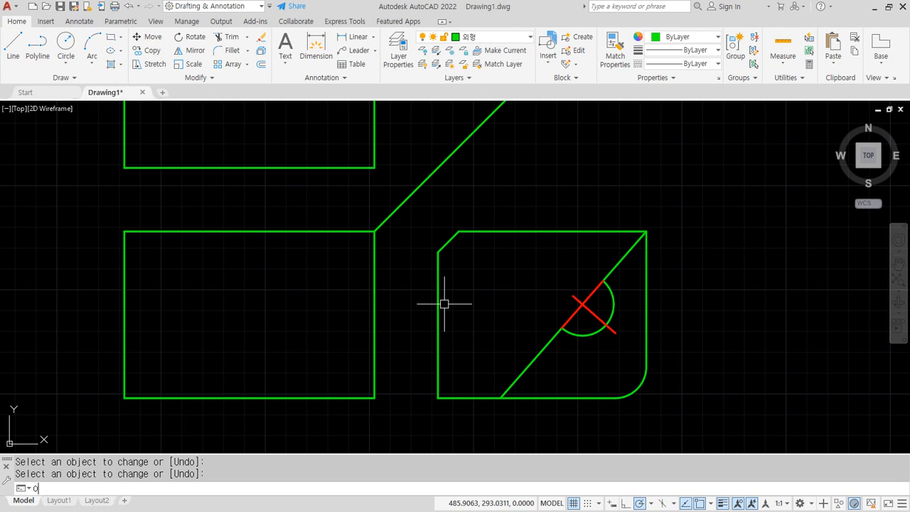
type("o")
key("Return")
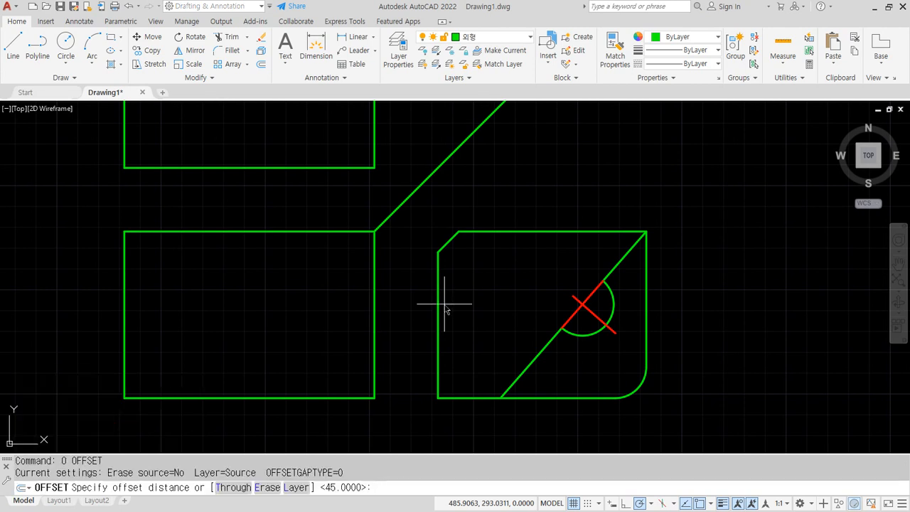
type("64")
key("Escape")
key("Return")
type("65")
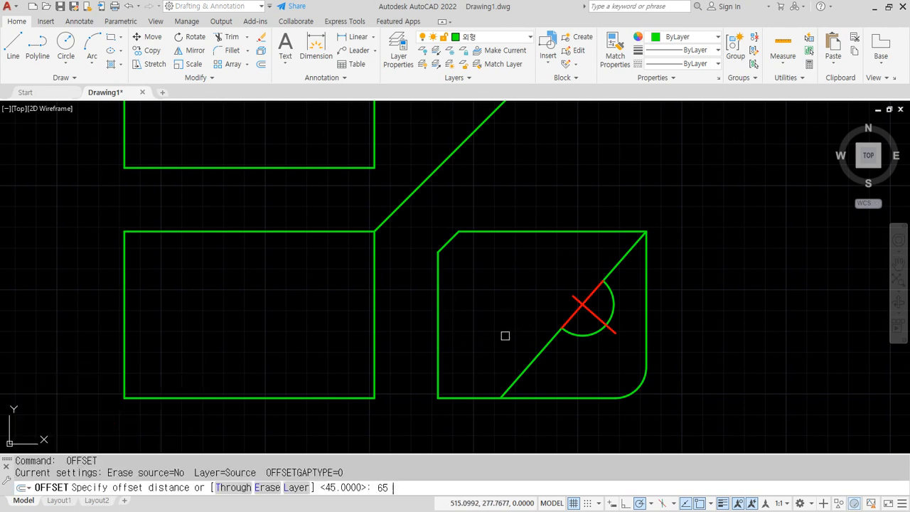
key("Return")
left_click(643, 275)
left_click(534, 272)
key("Return")
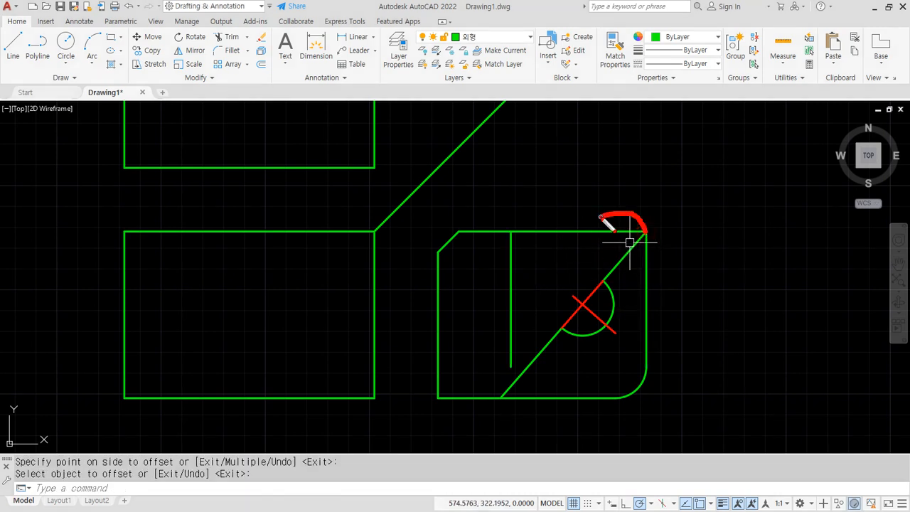
key("Return")
key("Escape")
- Erase the vertical line just offset inside the side view
left_click(510, 287)
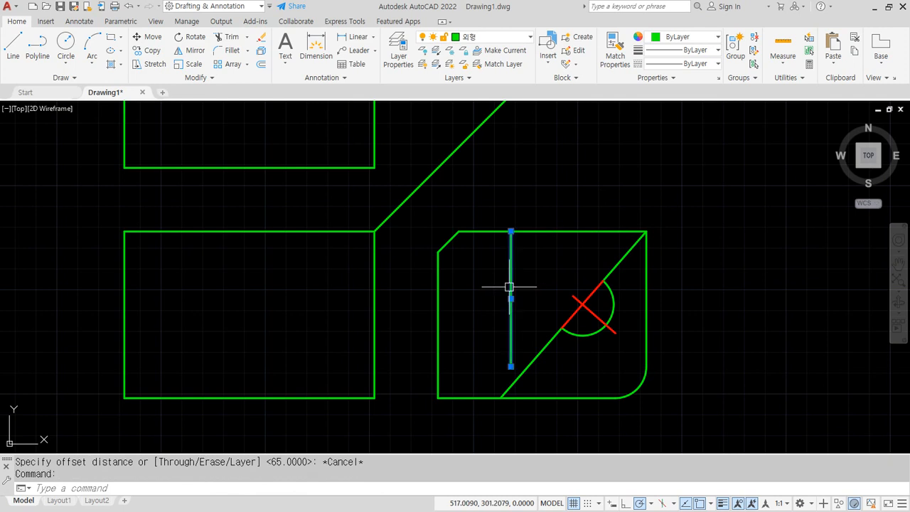
type("e")
key("Return")
- Offset the side view's right vertical edge 20 inward
type("o")
key("Return")
type("20")
key("Return")
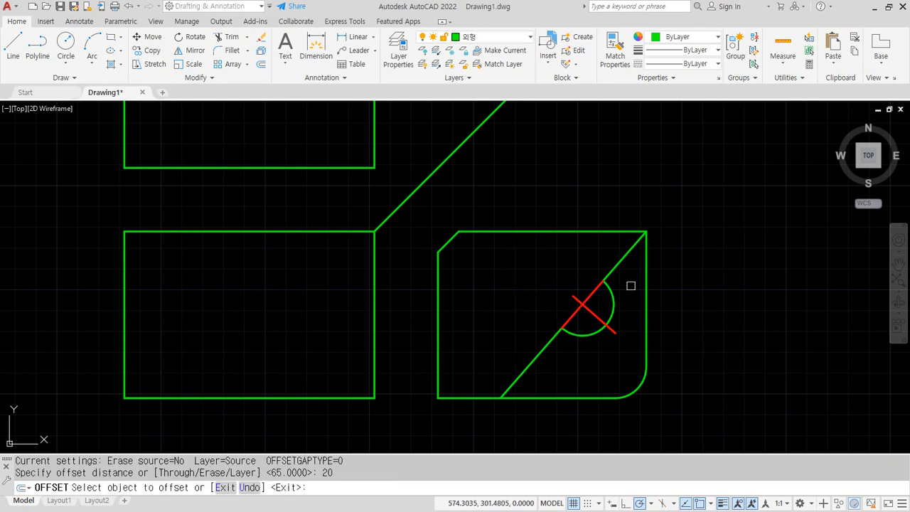
left_click(646, 280)
left_click(550, 268)
key("Return")
- Offset the new vertical construction line in the side view 45 to the left
key("Return")
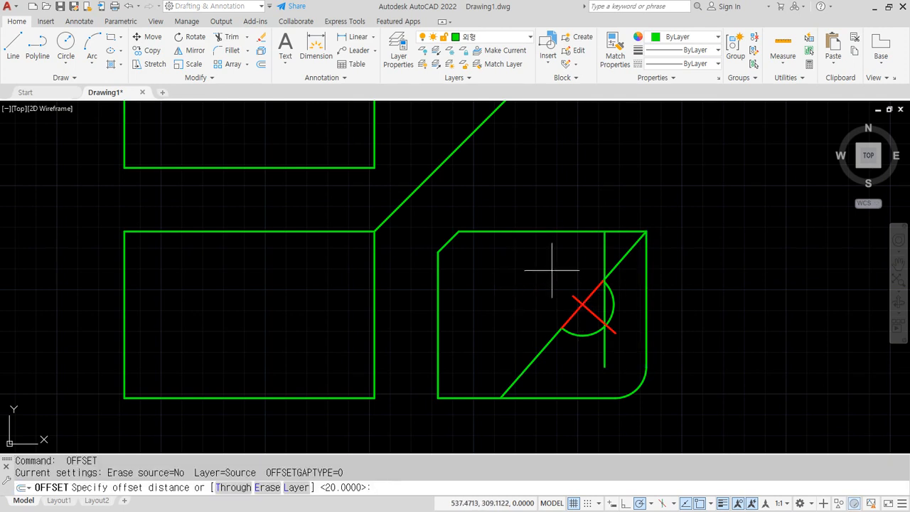
type("2")
key("Escape")
key("Return")
type("45")
key("Return")
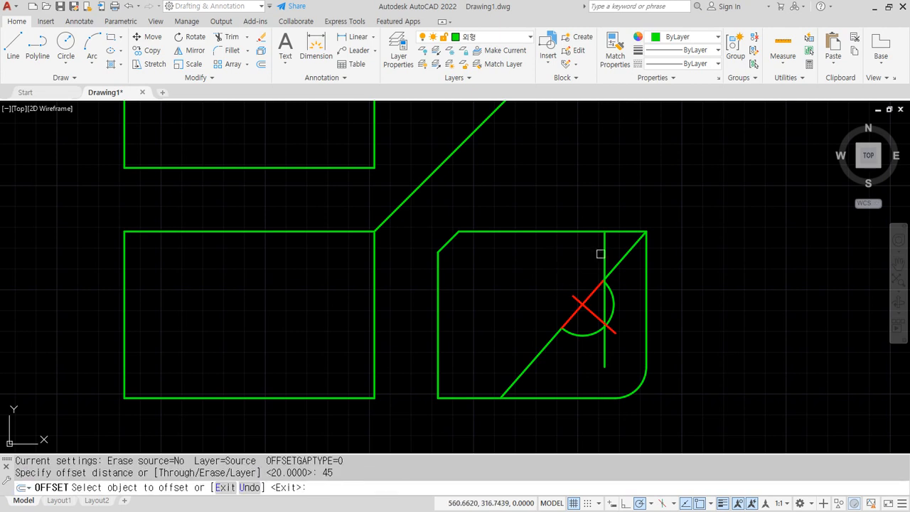
left_click(605, 258)
left_click(523, 263)
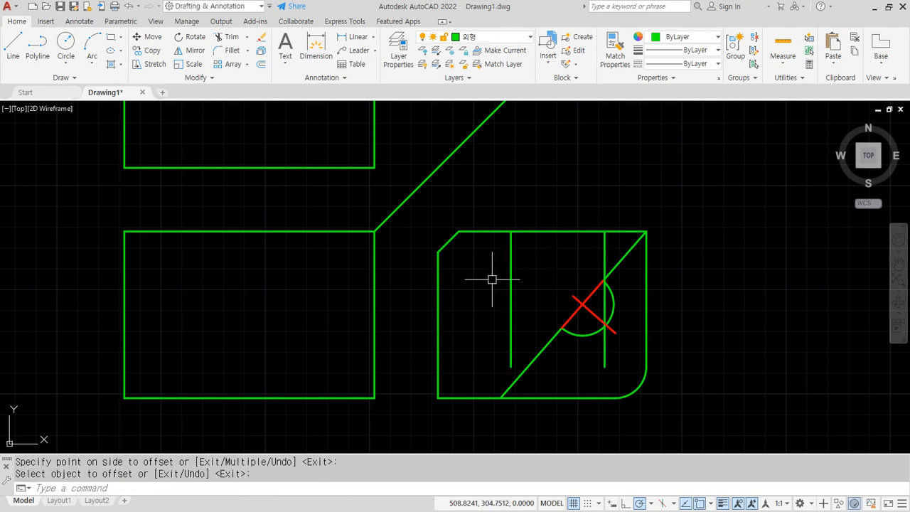
key("Return")
- Offset the side view's top edge 40 downward
key("Return")
type("40")
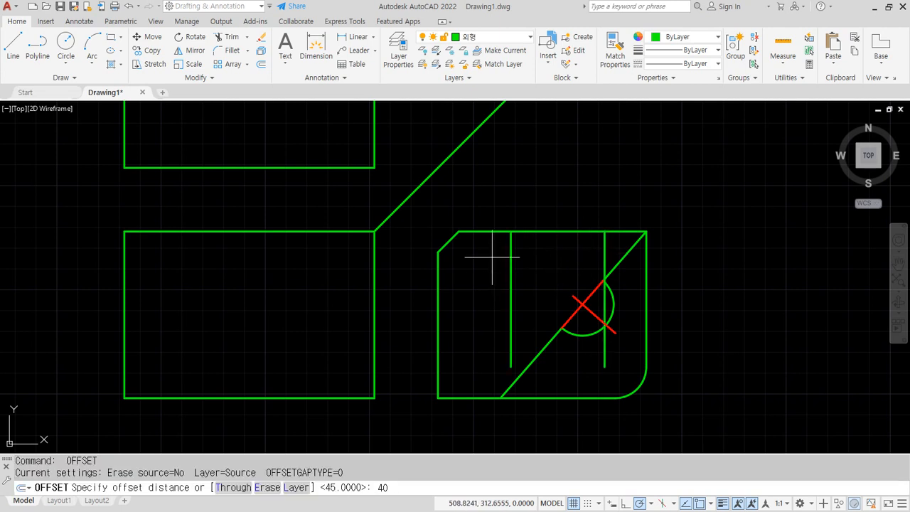
key("Return")
left_click(459, 231)
left_click(473, 319)
type("ex")
key("Return")
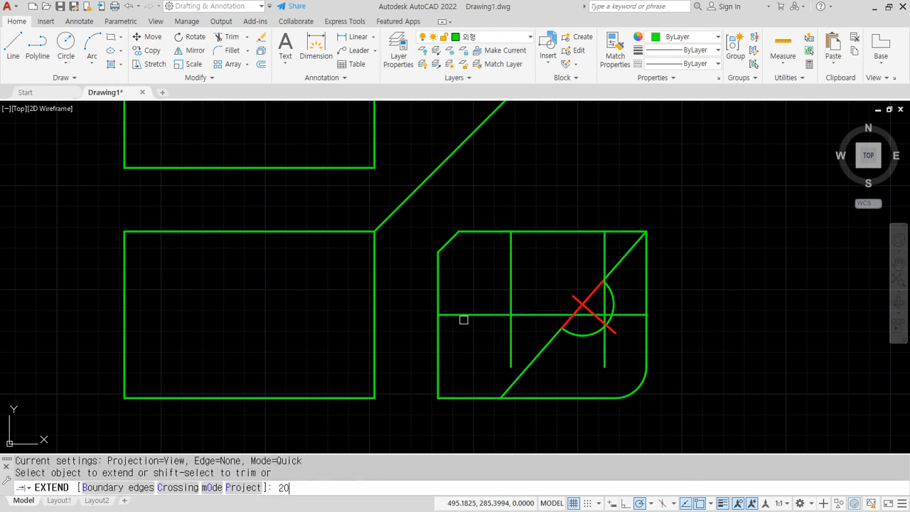
key("Return")
key("Escape")
key("Escape")
key("Escape")
- Offset the horizontal construction line inside the side view 20 downward
type("o")
key("Return")
type("20")
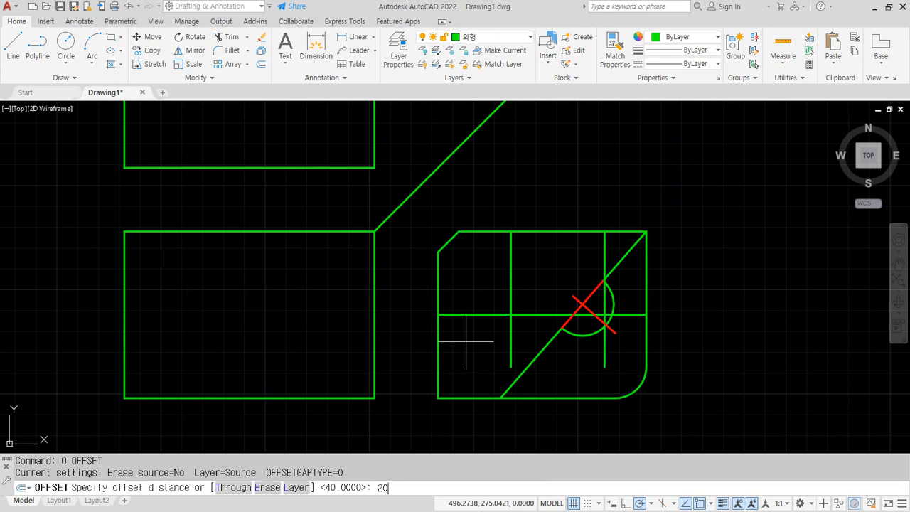
key("Return")
left_click(469, 313)
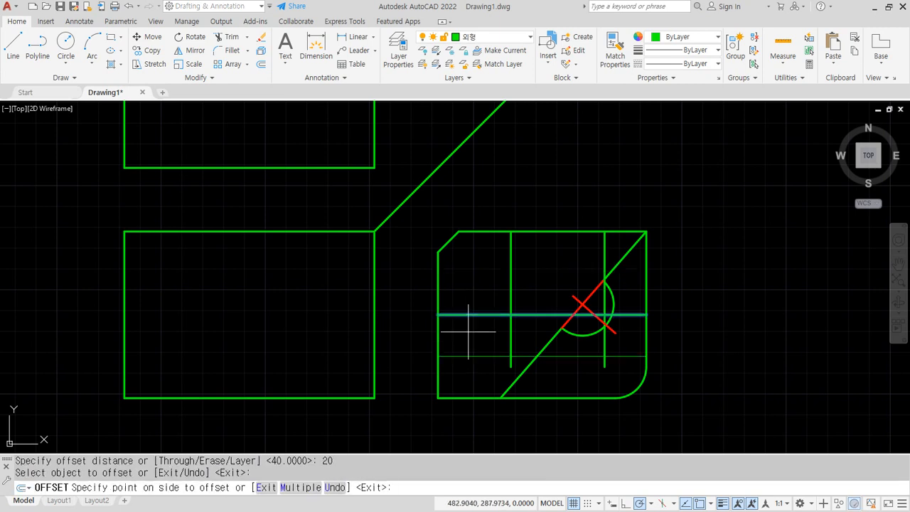
left_click(473, 357)
key("Return")
- Draw a line from the right construction line's top end to where the upper horizontal construction line meets the left edge
key("Return")
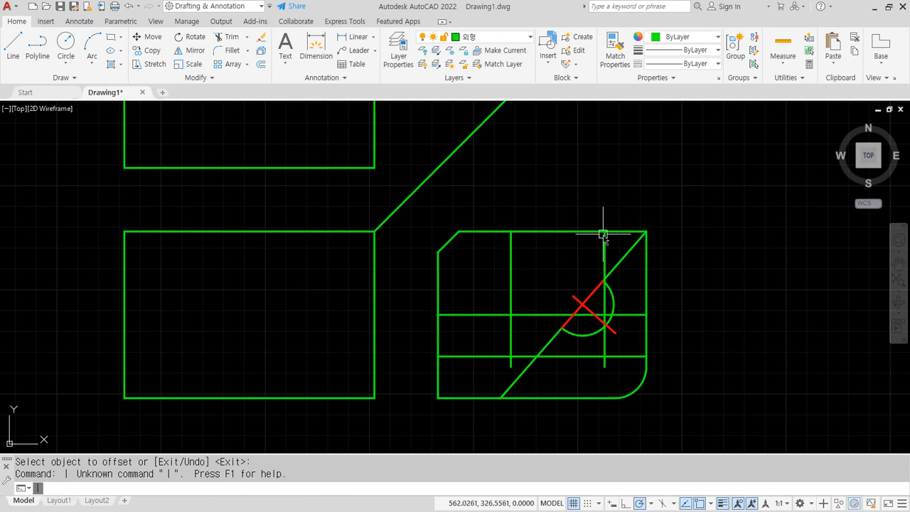
key("Escape")
key("Escape")
type("l")
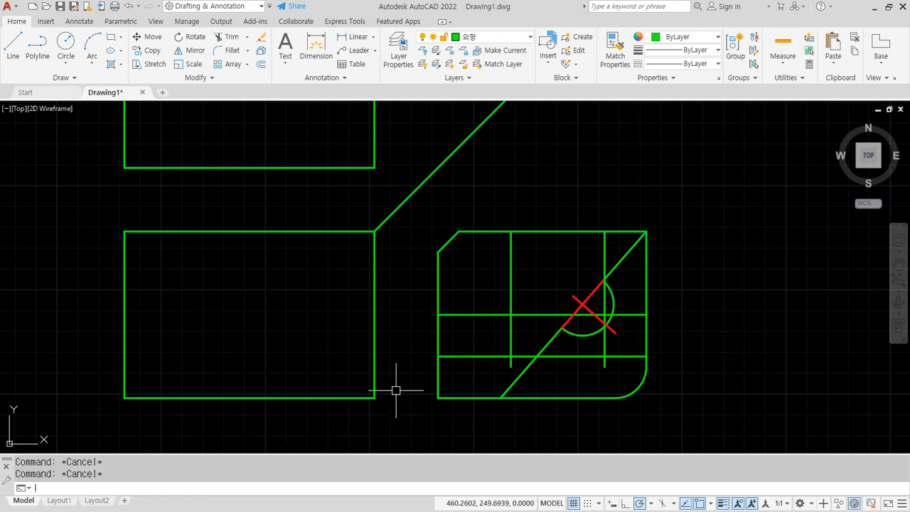
key("Return")
left_click(605, 231)
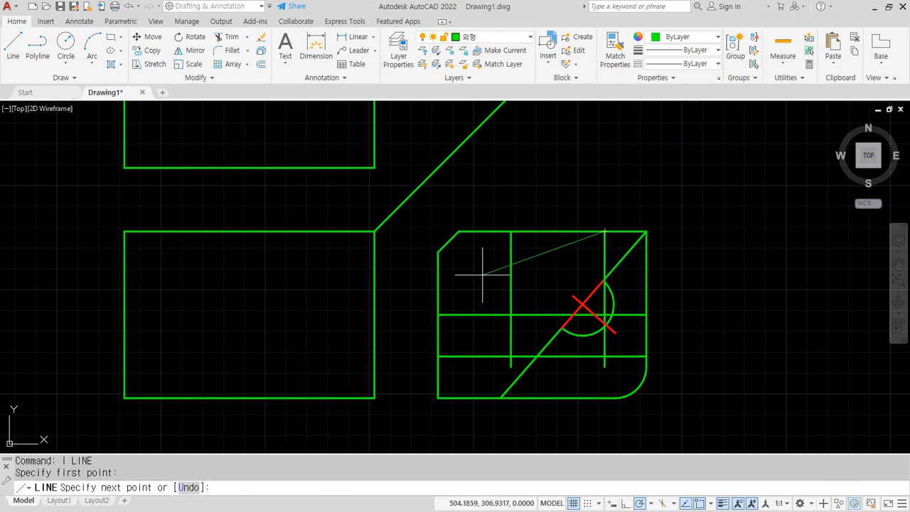
left_click(438, 314)
key("Return")
- Draw a second line from the same top point to where the lower horizontal construction line meets the left edge
key("Return")
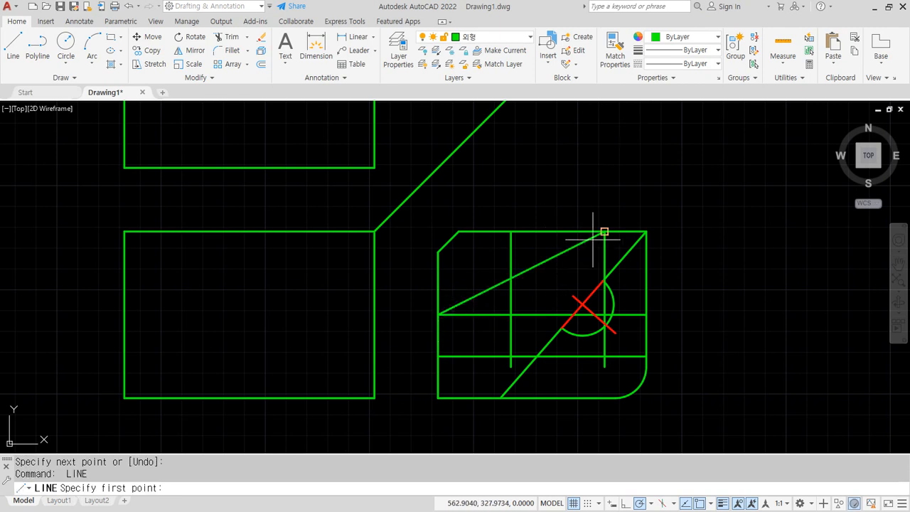
left_click(605, 232)
left_click(438, 356)
key("Return")
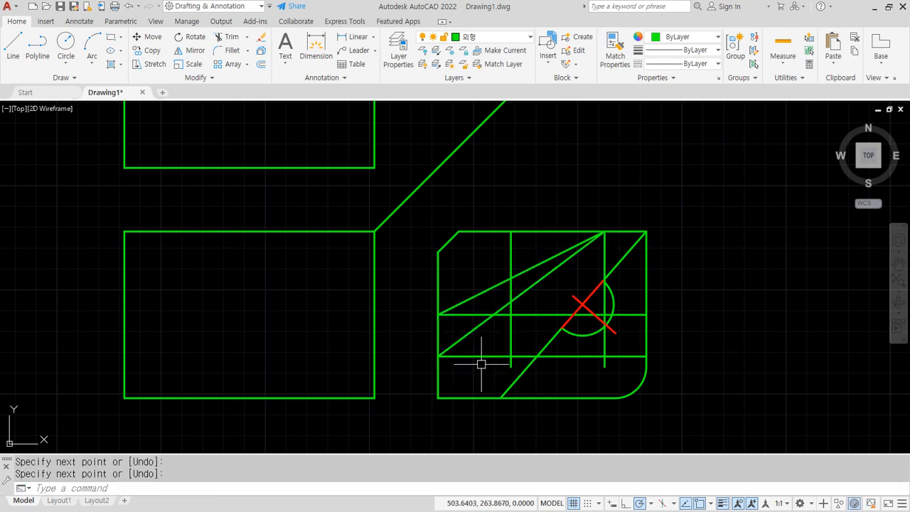
- Erase both horizontal construction lines and trim the left vertical construction line below the upper diagonal
left_click(484, 356)
key("Delete")
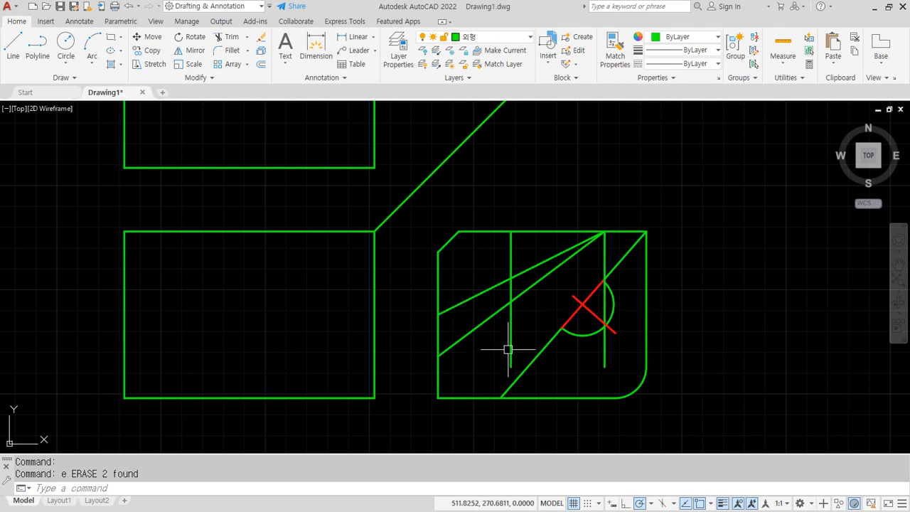
type("tr")
key("space")
left_click(510, 342)
key("space")
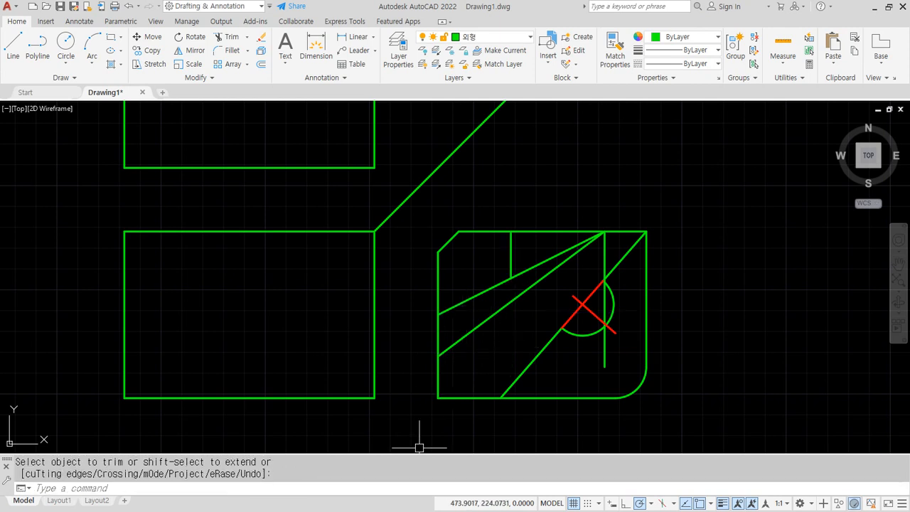
- Move the two diagonals and the short vertical line in the side view to the 은선 layer
left_click(527, 306)
left_click(498, 250)
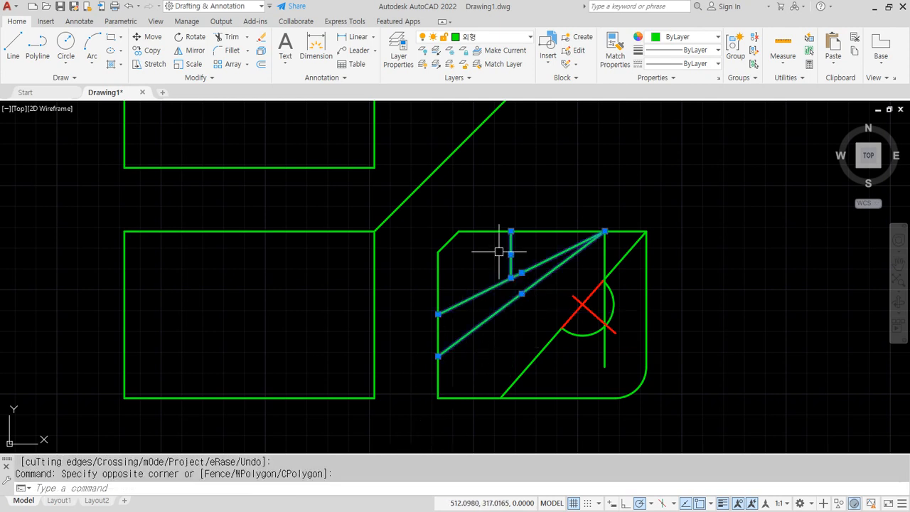
left_click(490, 36)
left_click(490, 78)
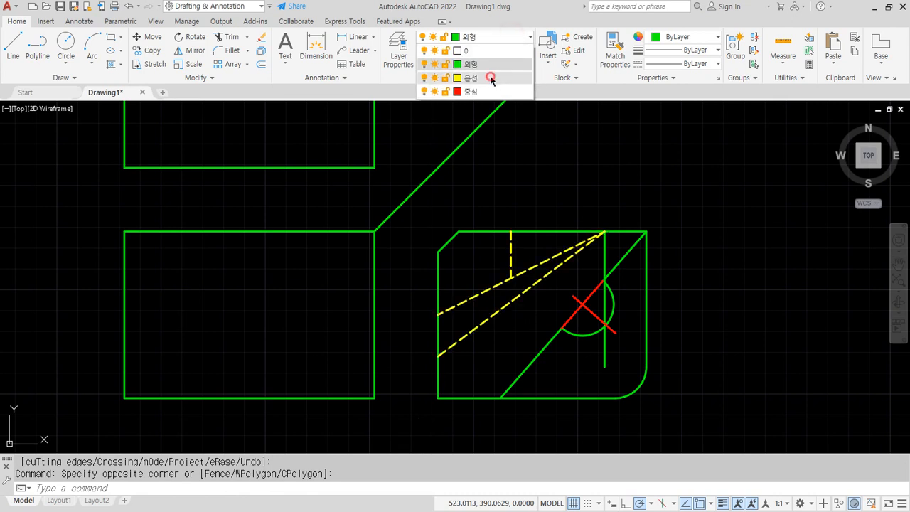
key("Escape")
- Erase the remaining green vertical construction line inside the side view
left_click(604, 255)
type("e")
key("space")
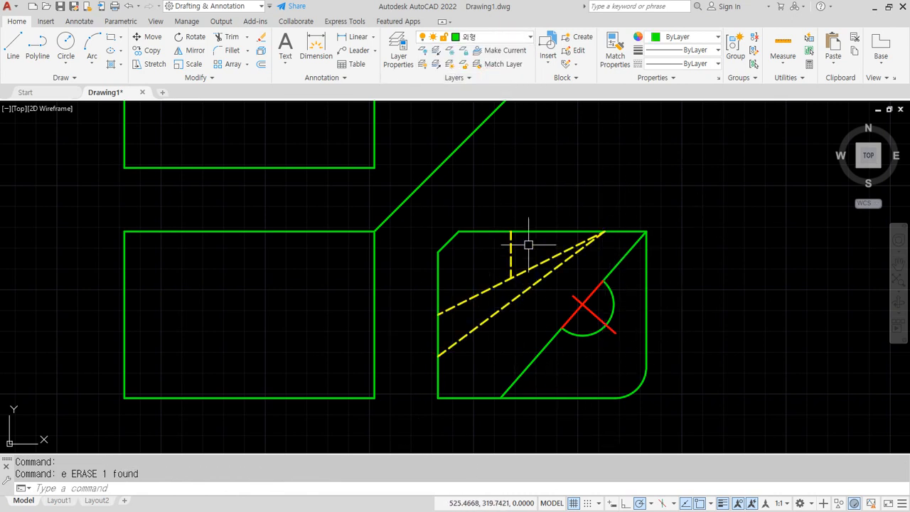
- Offset the front view's right vertical edge 30 inward
middle_click_drag(462, 285, 611, 285)
type("o")
key("space")
type("3")
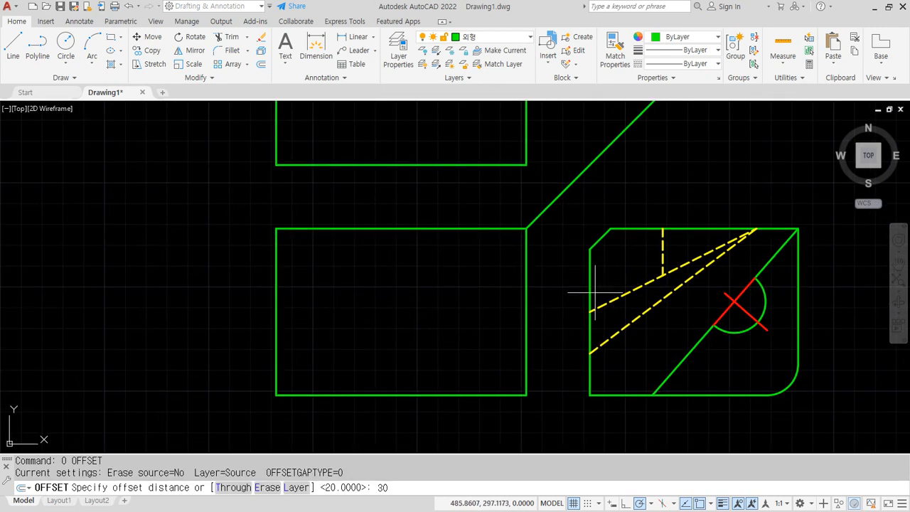
type("0")
key("space")
left_click(526, 292)
left_click(465, 301)
key("space")
- Offset the new vertical line in the front view 15 to the left
key("space")
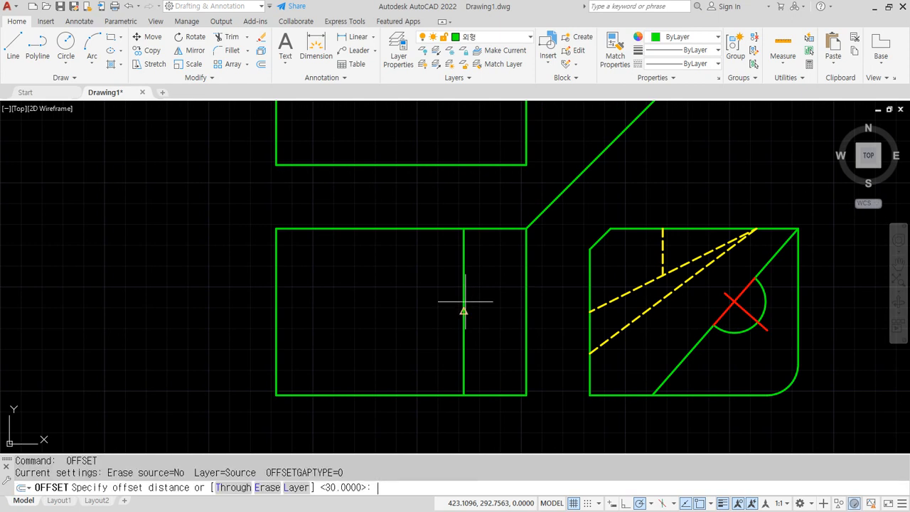
type("15")
key("space")
left_click(464, 299)
left_click(427, 298)
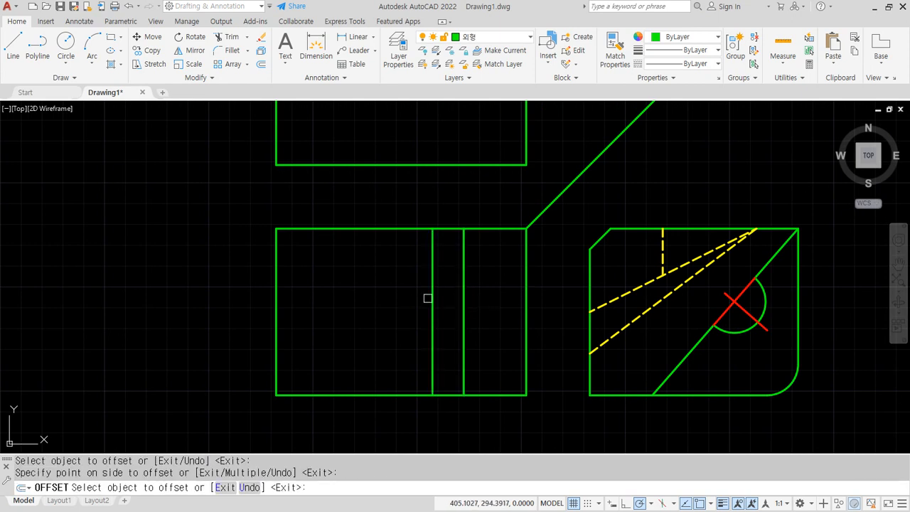
key("space")
- Offset the leftmost inner vertical line of the front view 28 to the left
key("space")
type("28")
key("space")
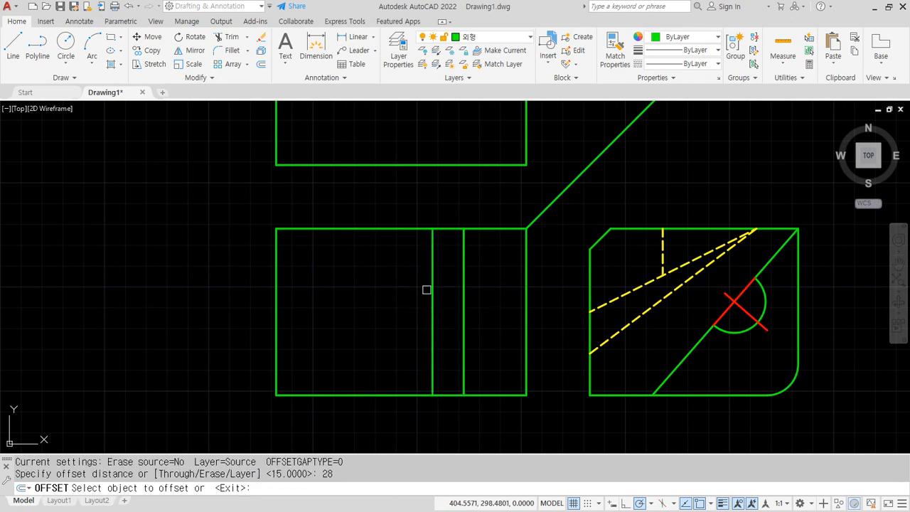
left_click(435, 284)
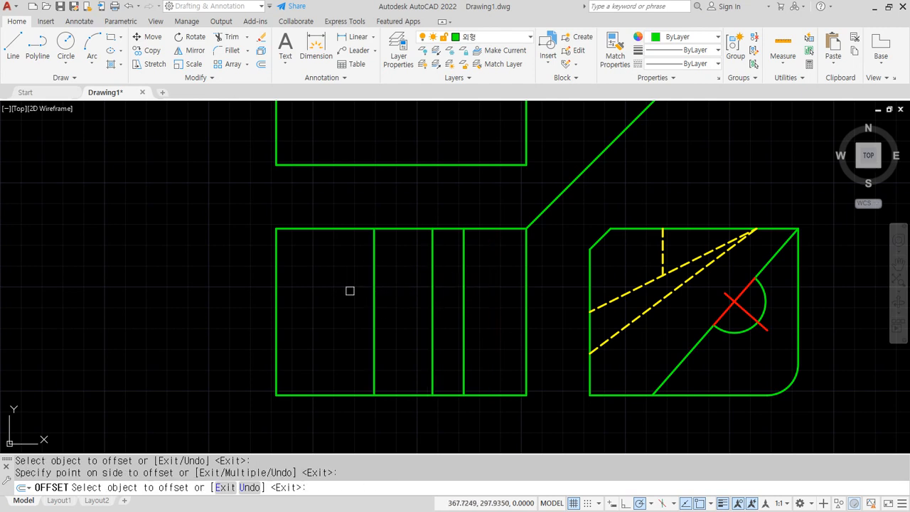
left_click(349, 290)
key("space")
- Add another vertical line to the front view, offset 25 left of the leftmost inner line
key("space")
type("25")
key("space")
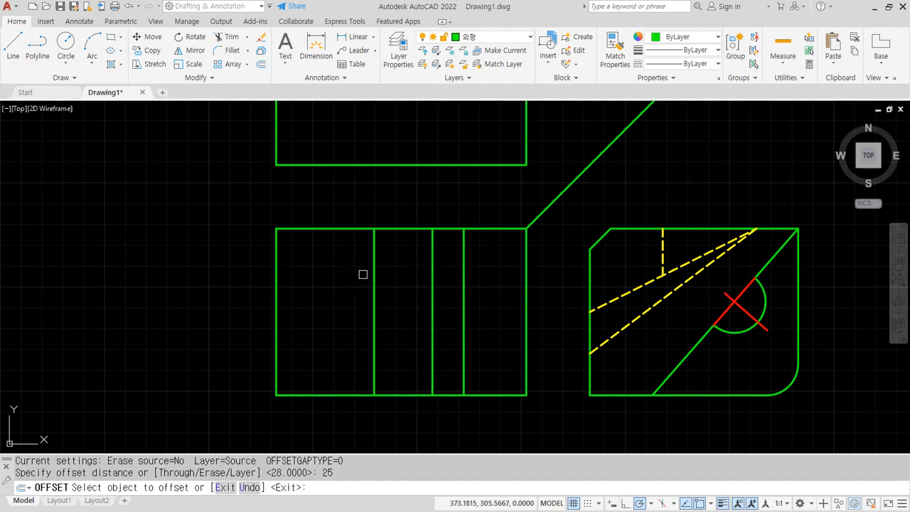
left_click(373, 271)
left_click(305, 271)
key("space")
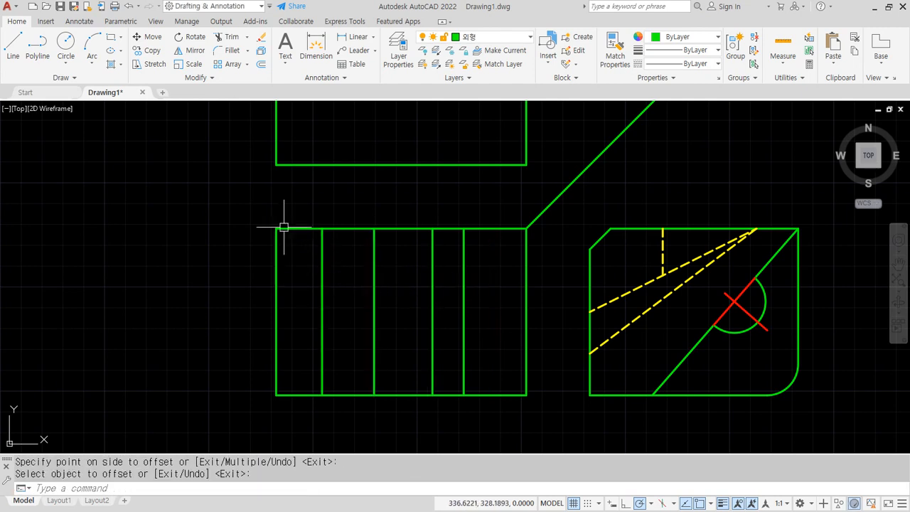
- Measure a distance from the front view's upper-left corner
type("di")
key("space")
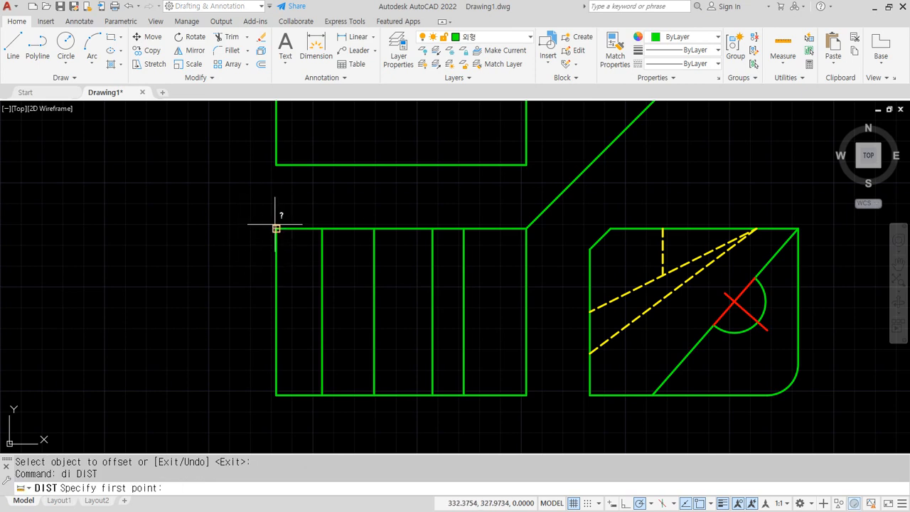
- Measure the distance from the front view's upper-left corner to the first inner vertical line
left_click(276, 229)
left_click(321, 229)
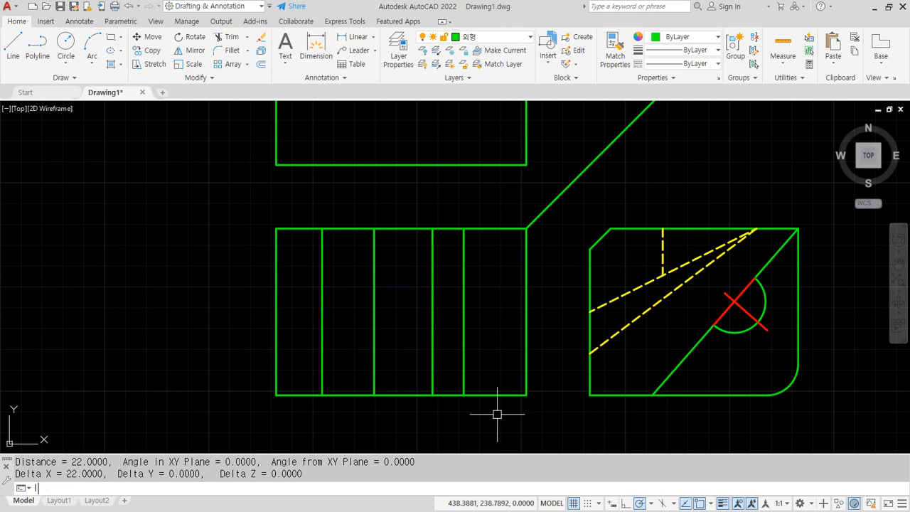
- Draw a horizontal line from the lower dashed line's end on the side view's left edge to the front view's left edge
type("l")
key("space")
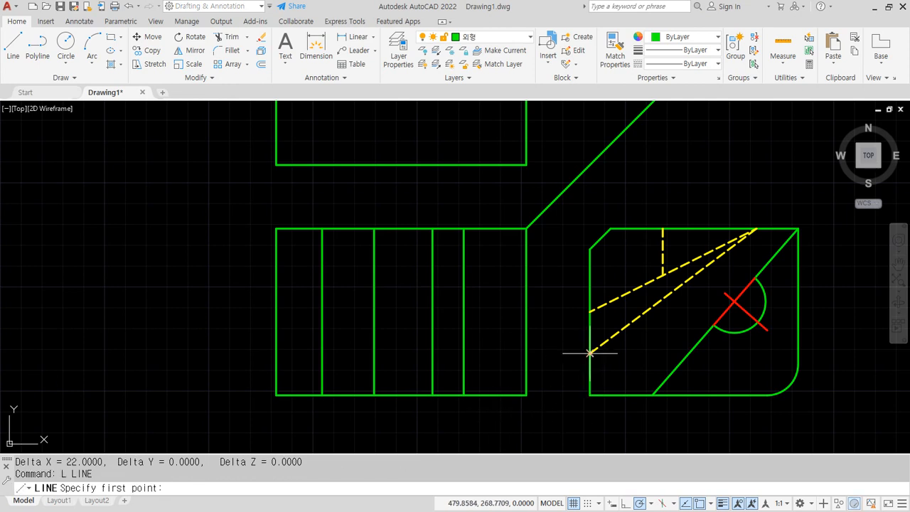
left_click(589, 353)
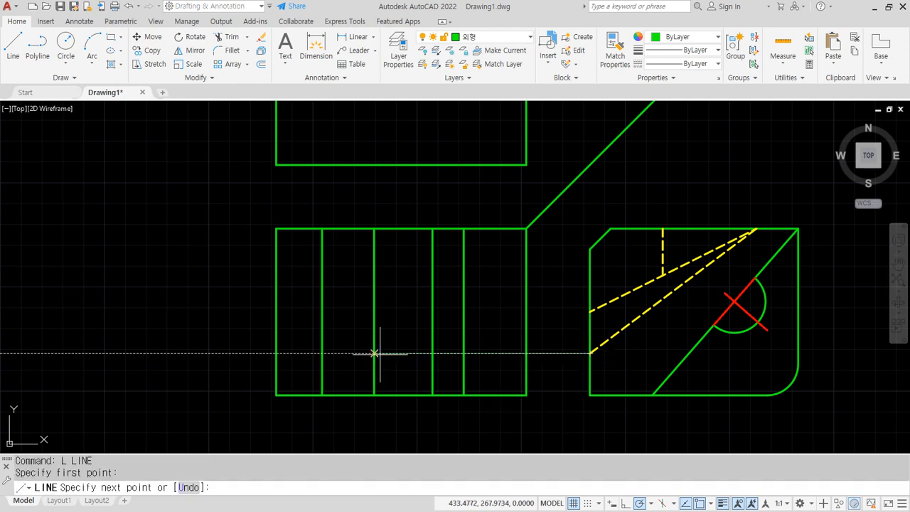
left_click(276, 353)
key("space")
type("f")
key("space")
left_click(311, 353)
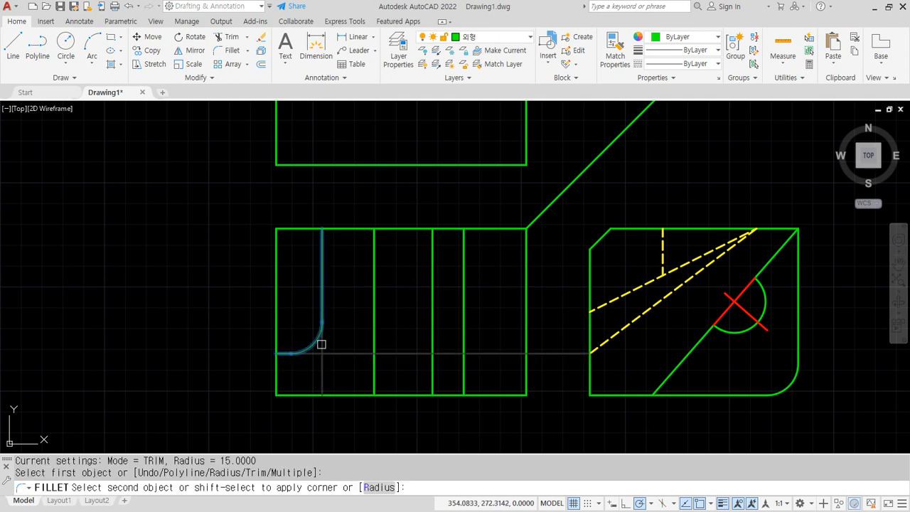
key("Escape")
key("Escape")
- Fillet the projected line and the first inner vertical line with radius 0, keeping the upper-left portions
type("f")
key("space")
type("r")
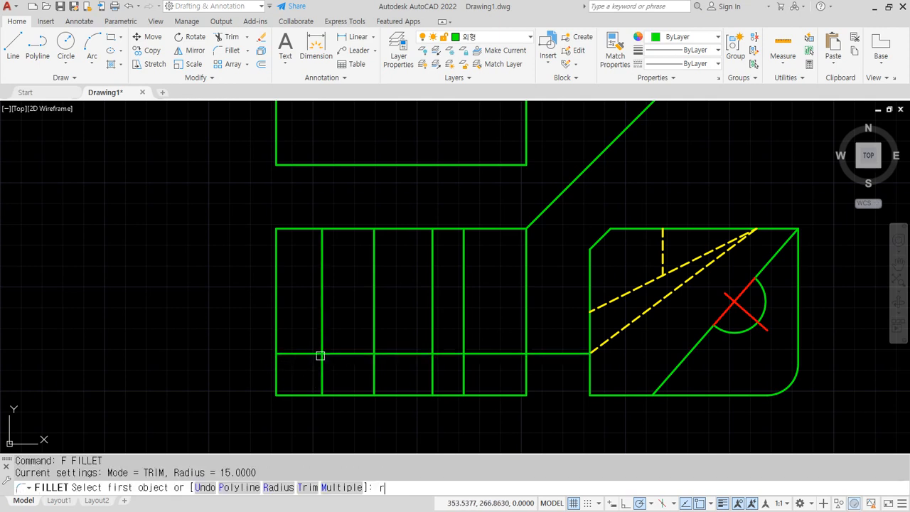
key("space")
type("0")
key("space")
left_click(313, 354)
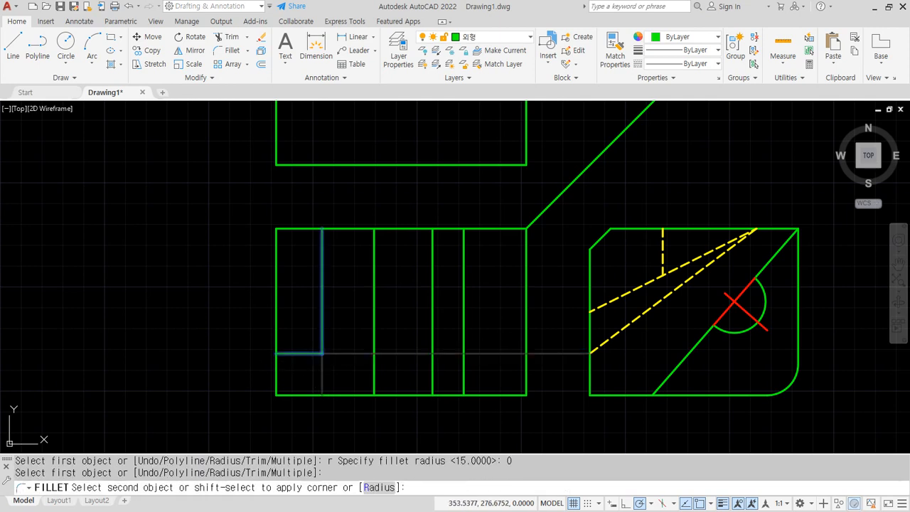
left_click(322, 336)
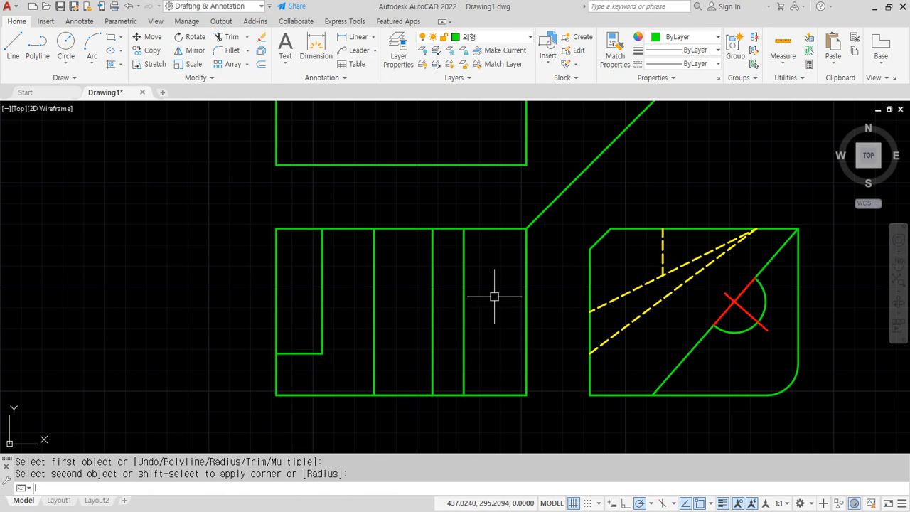
- Draw a horizontal line from the upper dashed line's end on the side view's left edge to the front view's first inner vertical
type("l")
key("space")
left_click(589, 311)
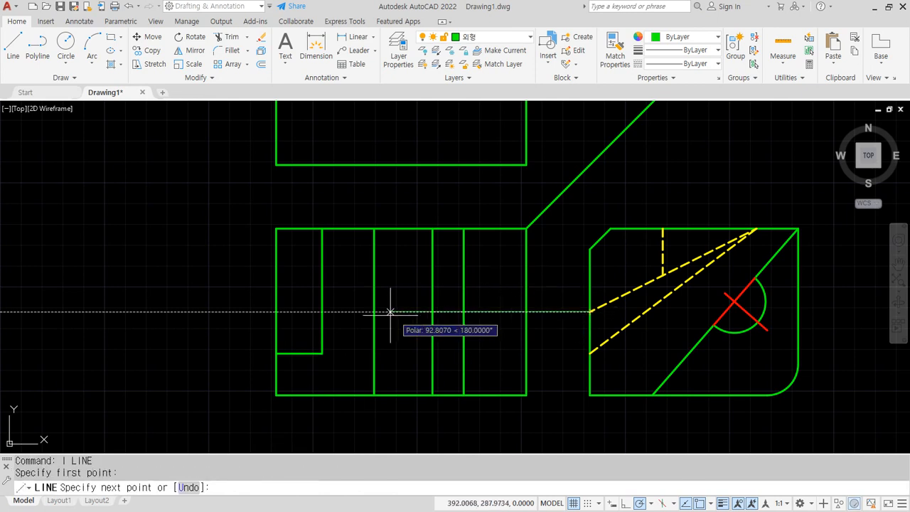
left_click(322, 311)
key("space")
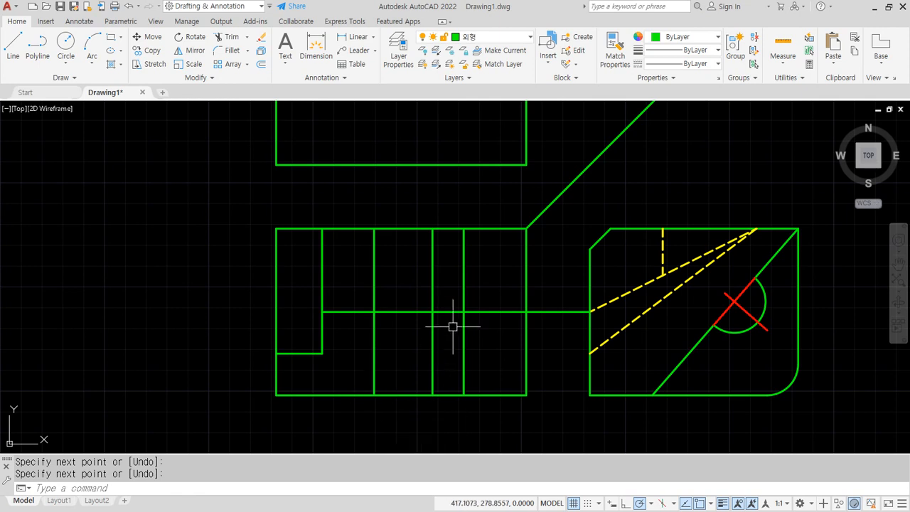
- Fillet the new horizontal line and the third inner vertical line into a sharp corner
type("f")
key("space")
left_click(418, 311)
left_click(434, 298)
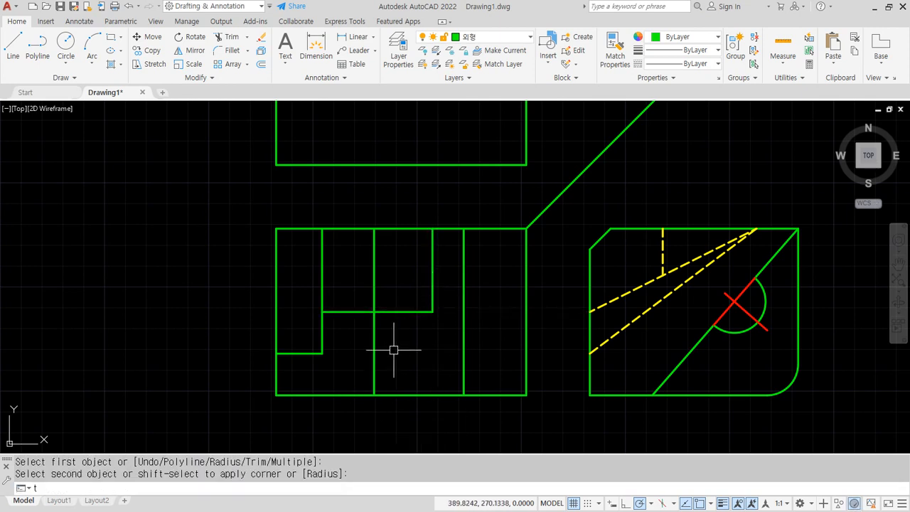
- Trim the part of the second inner vertical line below the new horizontal edge
type("tr")
key("space")
left_click(374, 350)
key("space")
- Draw a horizontal line from the lower end of the side view's vertical dashed line to the front view's first inner vertical
type("l")
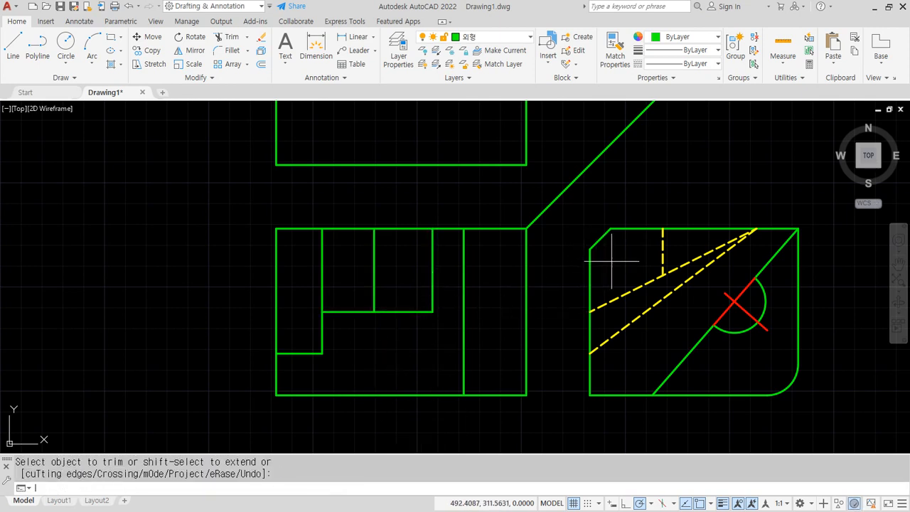
key("space")
left_click(662, 274)
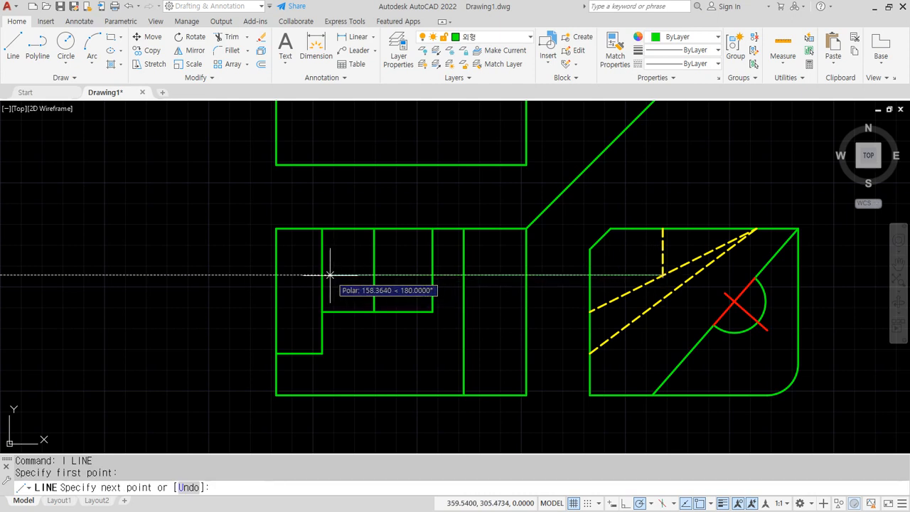
left_click(335, 276)
key("space")
- Fillet that horizontal line and the second inner vertical line into a sharp corner
type("f")
key("space")
left_click(359, 275)
left_click(374, 264)
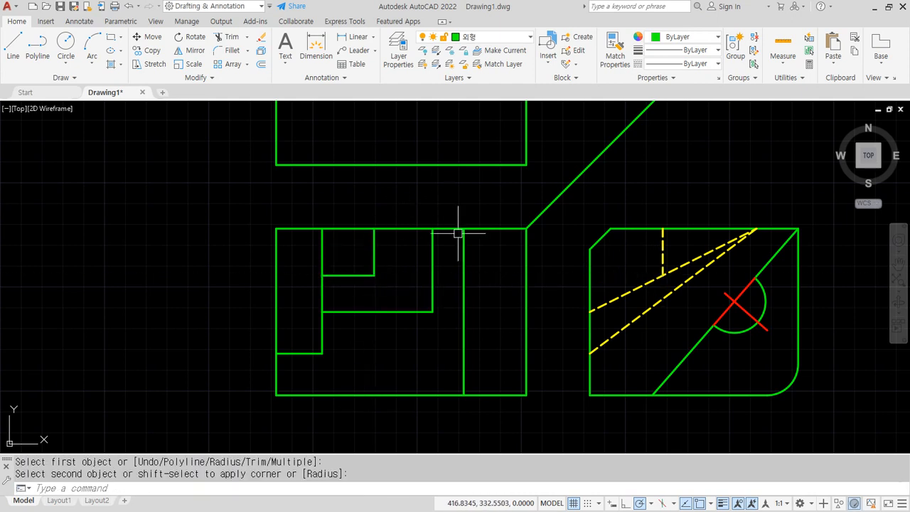
mouse_move(411, 336)
left_mouse_down()
mouse_move(321, 260)
mouse_move(436, 258)
mouse_move(409, 359)
left_mouse_up()
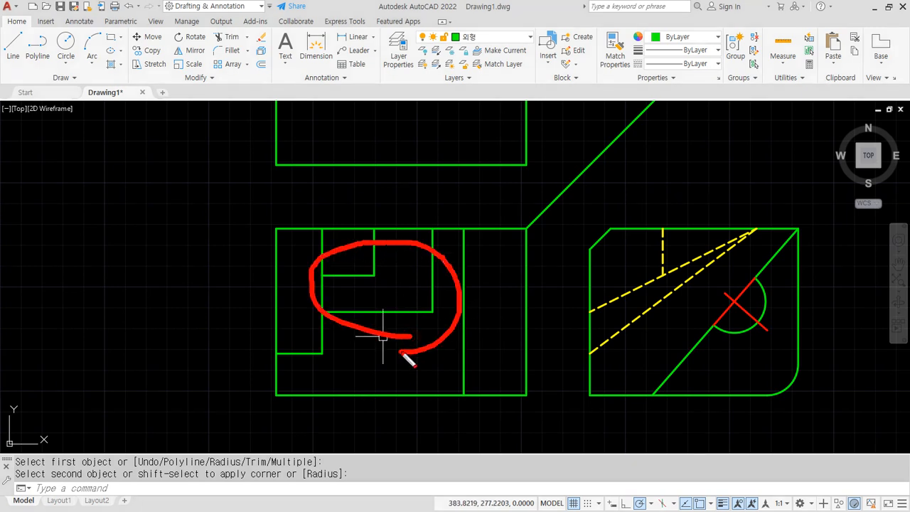
key("Escape")
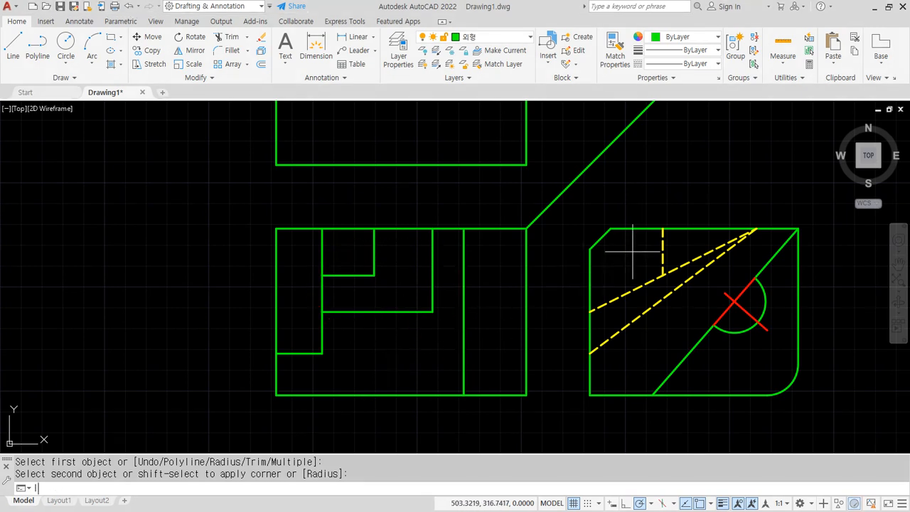
- Project the side view chamfer's lower corner horizontally to the third inner vertical and trim the line beyond the fourth inner vertical
type("l")
key("space")
left_click(591, 248)
left_click(433, 248)
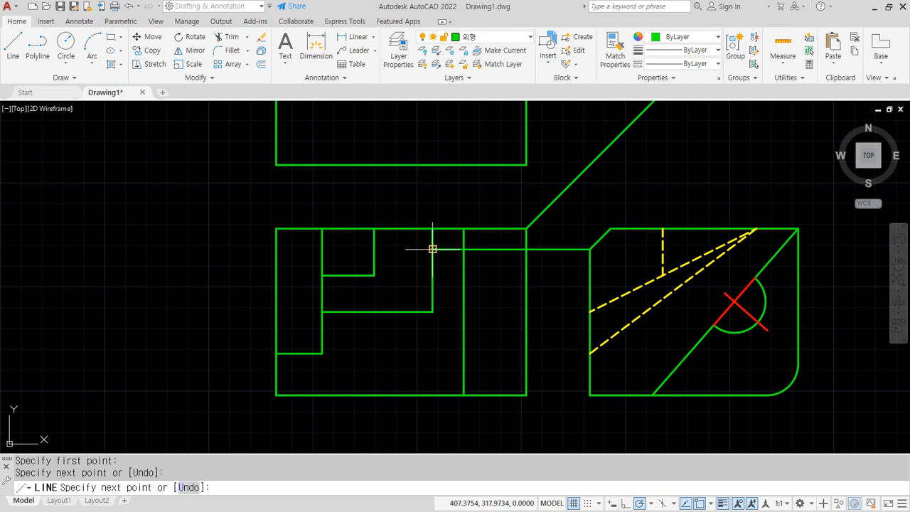
key("space")
type("tr")
key("space")
left_click(484, 249)
key("space")
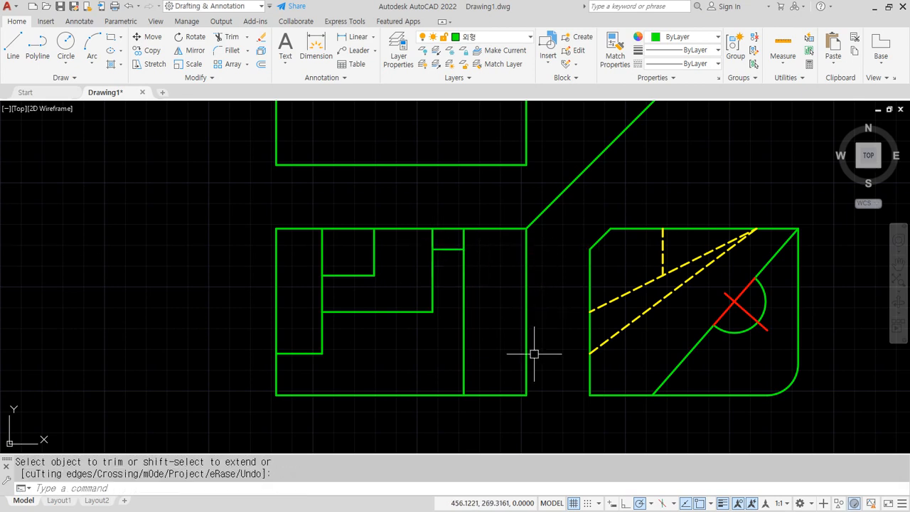
- Draw a horizontal line from the side view arc's centre to the front view's fourth inner vertical line
type("l")
key("space")
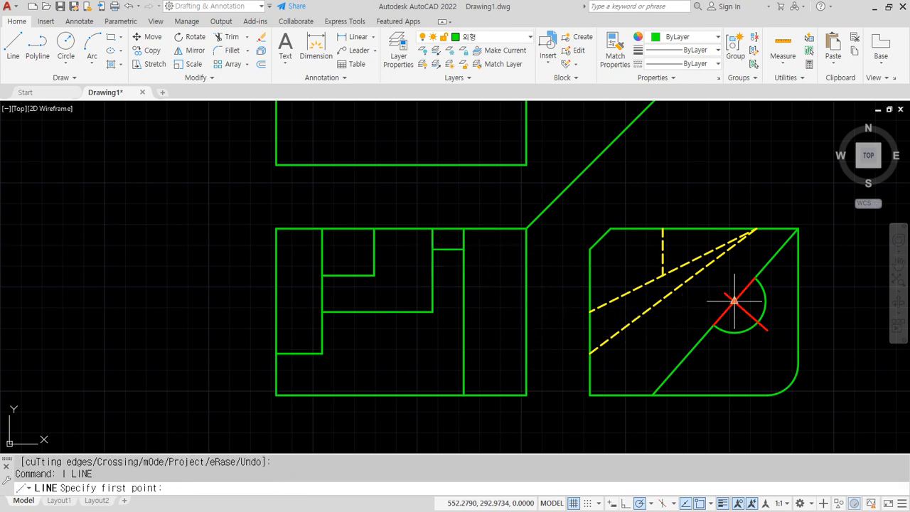
left_click(734, 301)
left_click(464, 302)
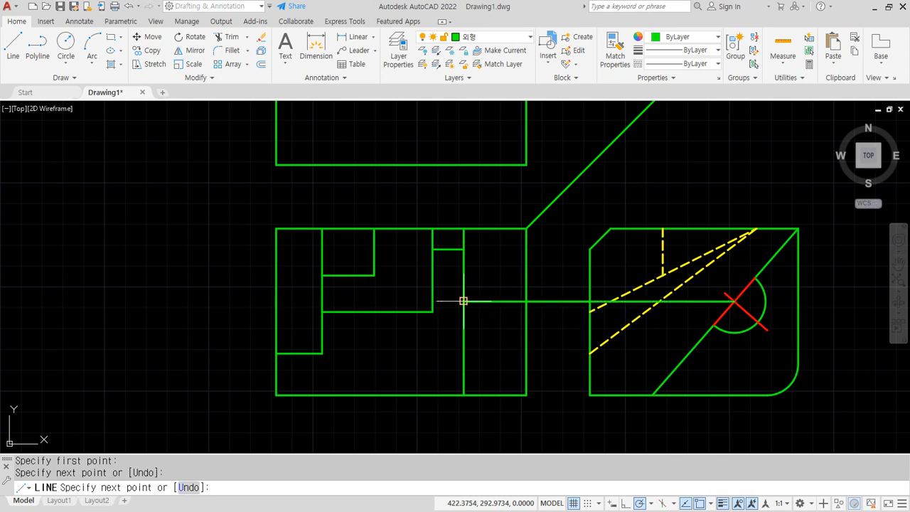
key("space")
- Match the arc centre's projection line to the red centre line's properties
type("ma")
key("space")
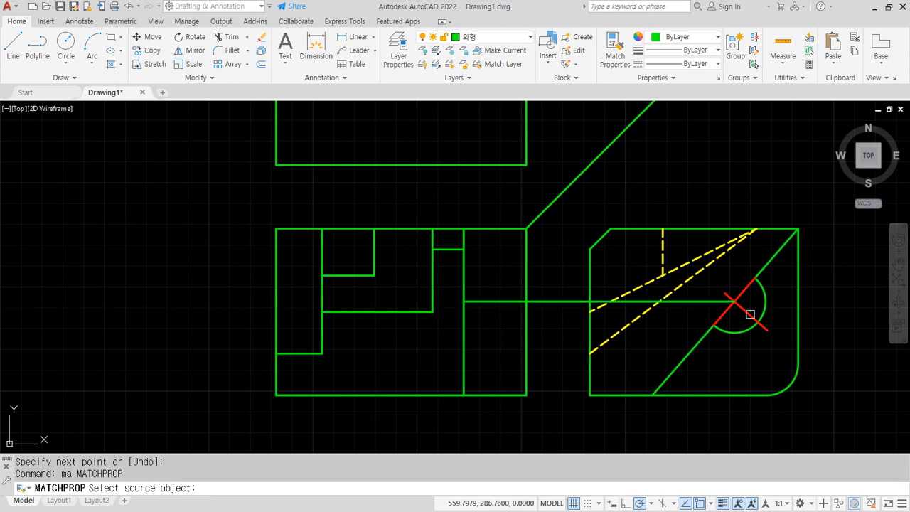
left_click(750, 314)
left_click(553, 302)
key("space")
- Trim the red projection line at the front view's right edge and erase the remainder in the side view
type("tr")
key("space")
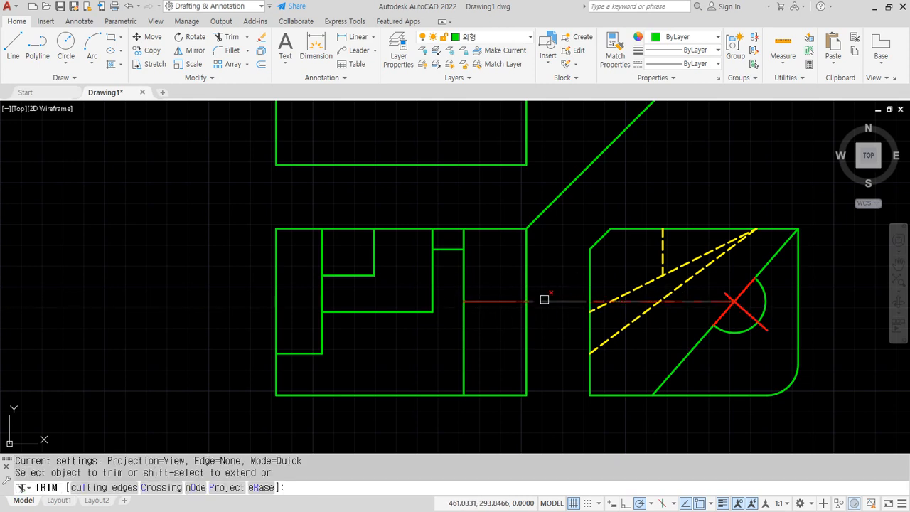
left_click(544, 299)
key("space")
left_click(643, 302)
type("e")
key("space")
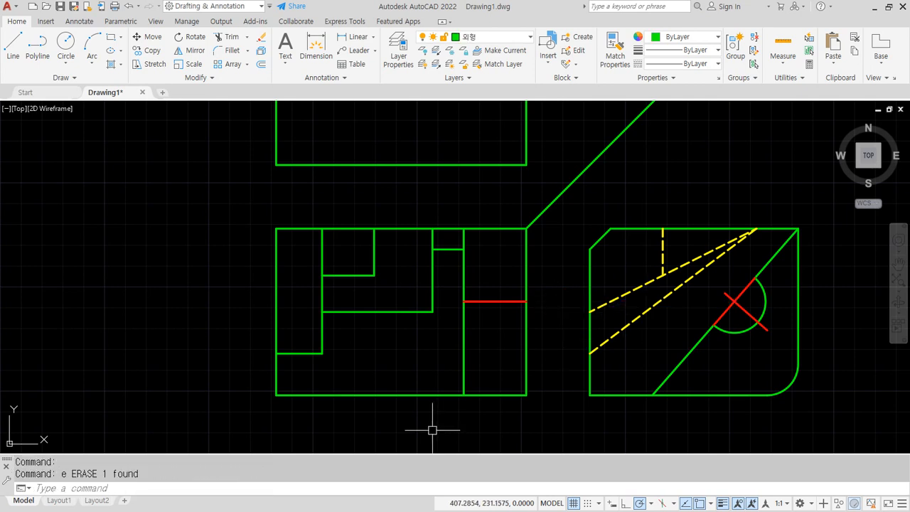
left_click_drag(731, 302, 583, 303)
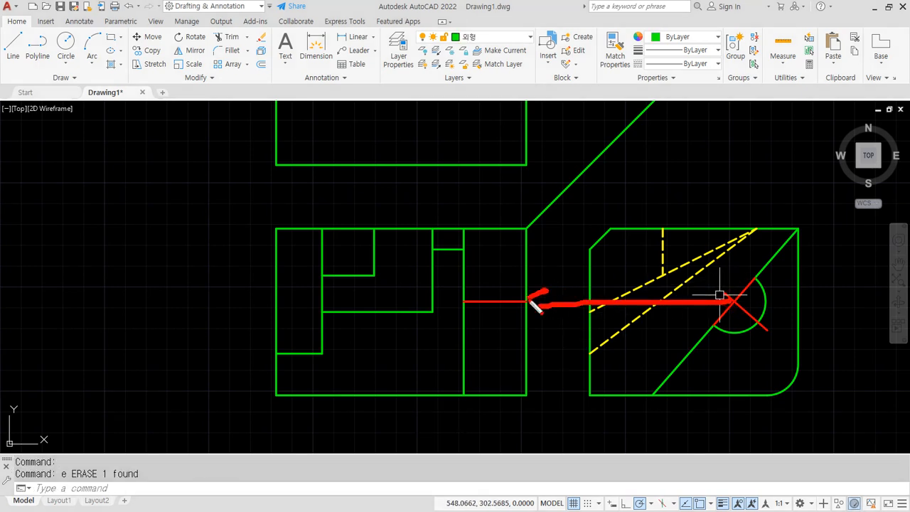
- Project the arc's upper end through the front view's right edge to the fourth inner vertical and erase the segment outside the view
type("l")
key("space")
left_click(756, 278)
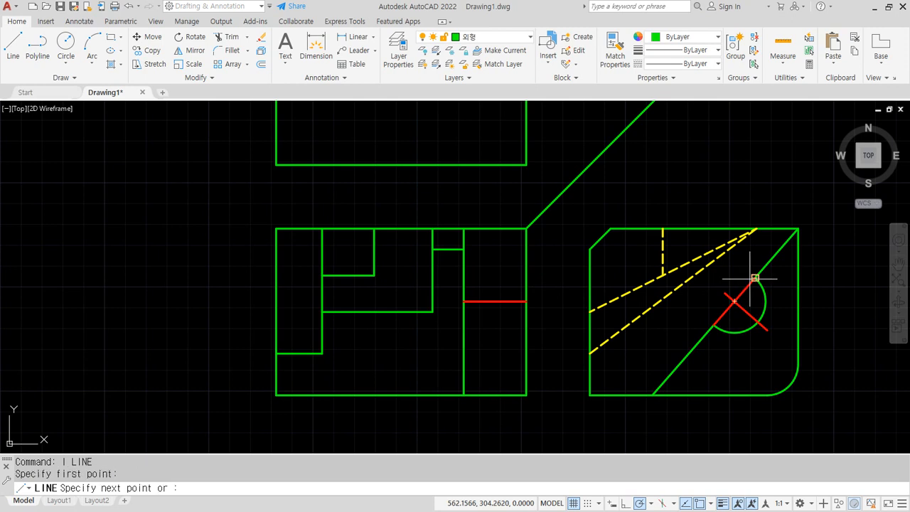
left_click(527, 278)
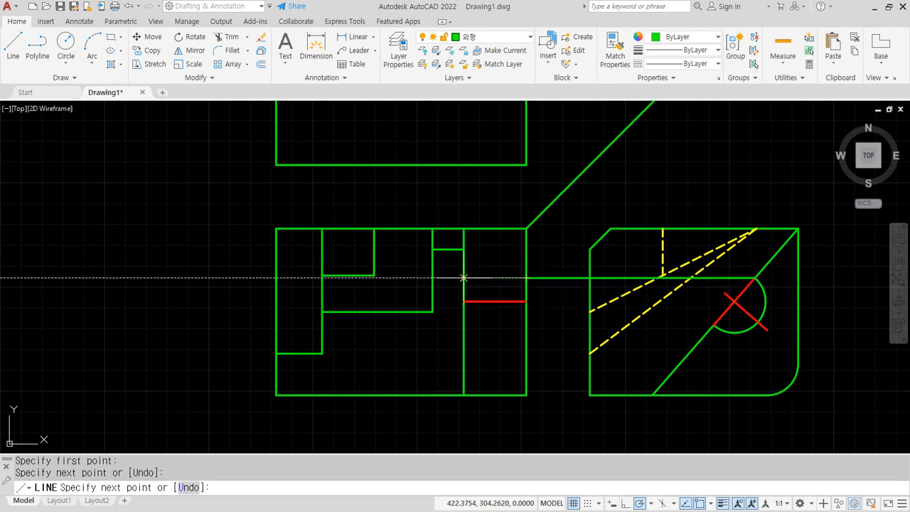
left_click(465, 278)
key("space")
left_click(562, 278)
type("e")
key("space")
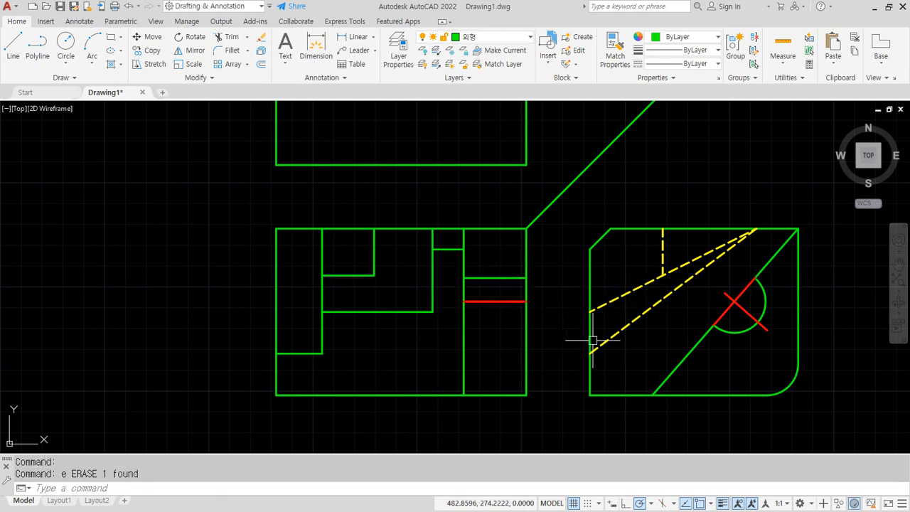
- Draw a two-segment horizontal line from the arc's lower-left end through the front view's right edge to the fourth inner vertical
type("l")
key("space")
left_click(715, 325)
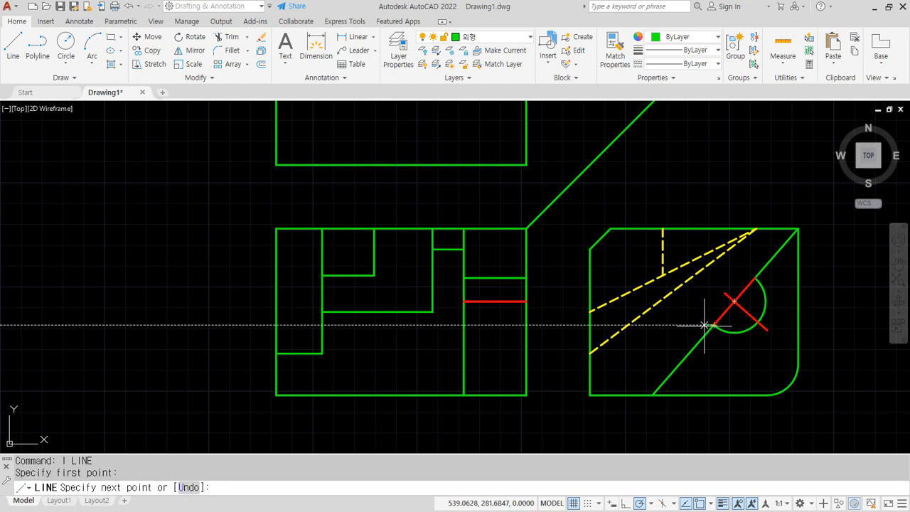
left_click(526, 325)
left_click(464, 325)
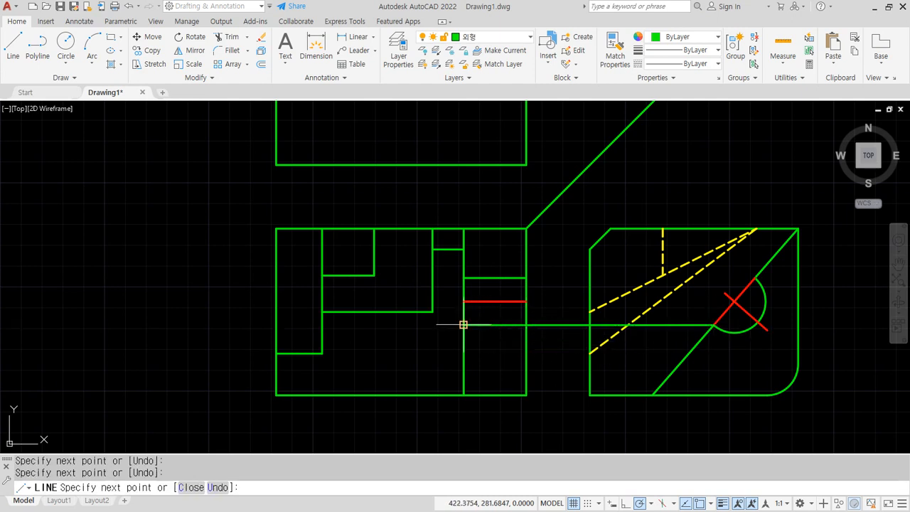
key("space")
- Erase the lower-left arc end's projection segment between the side view and the front view's right edge
left_click(547, 320)
type("e")
key("space")
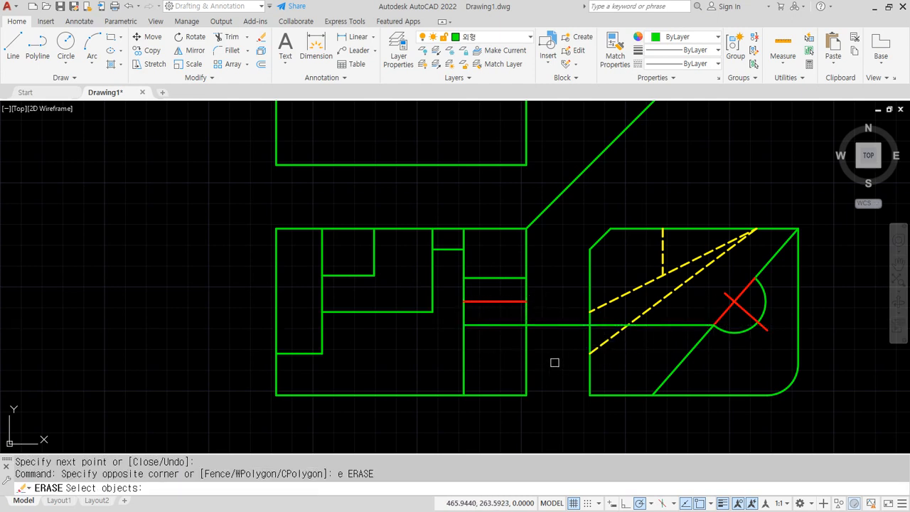
key("Escape")
left_click(555, 322)
type("e")
key("space")
- Draw a two-segment horizontal line from the arc's bottom quadrant through the front view's right edge to the fourth inner vertical
type("l")
key("space")
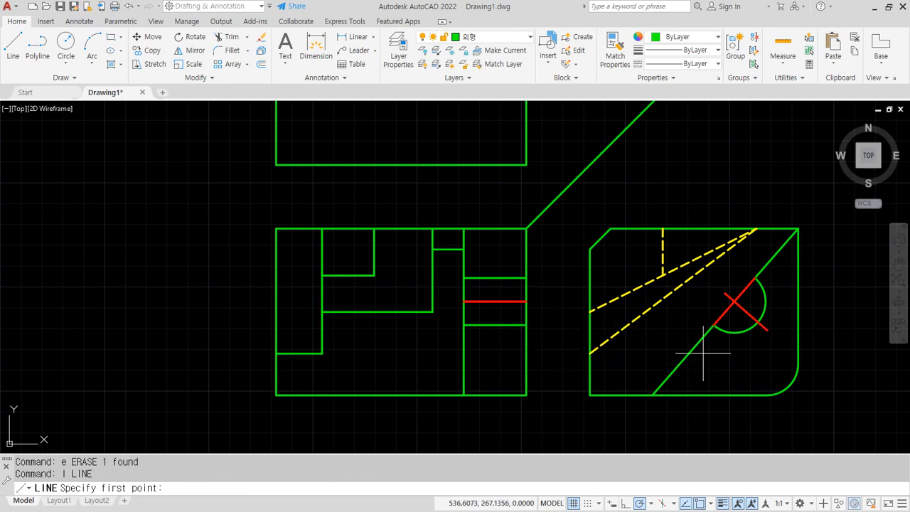
left_click(735, 332)
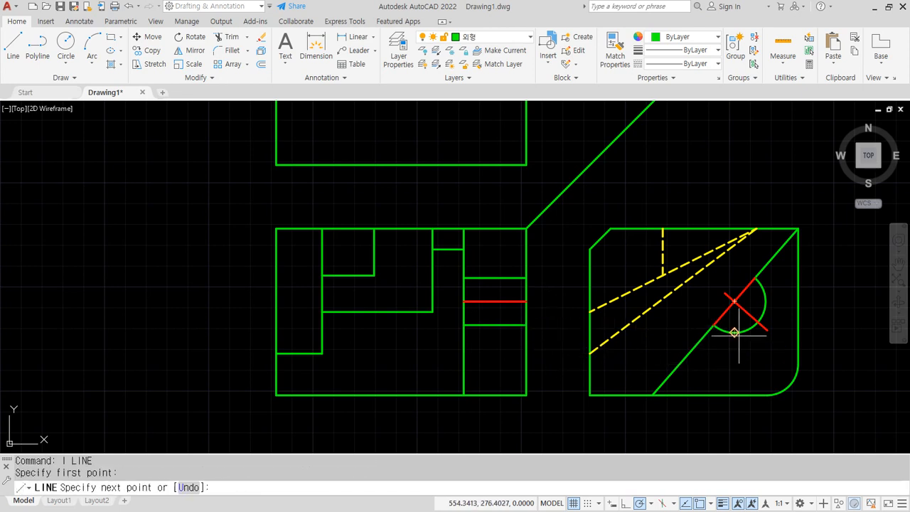
left_click(527, 332)
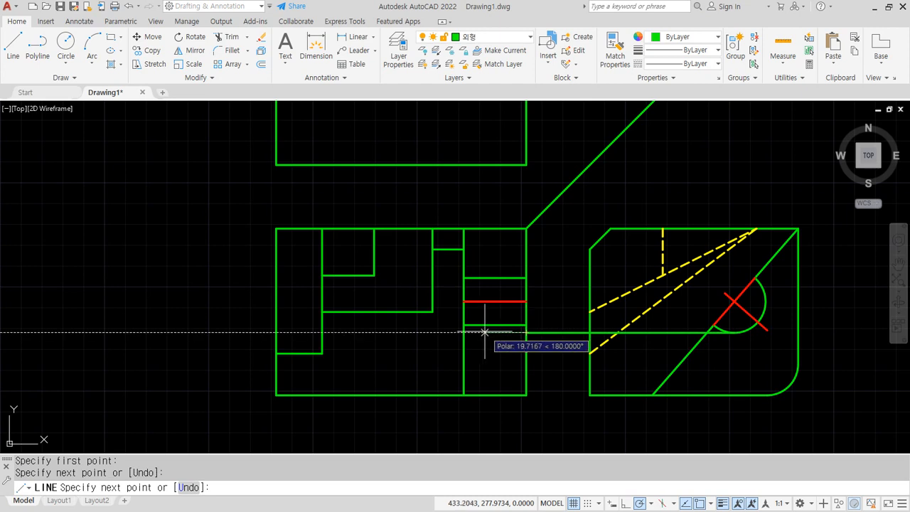
left_click(464, 333)
key("space")
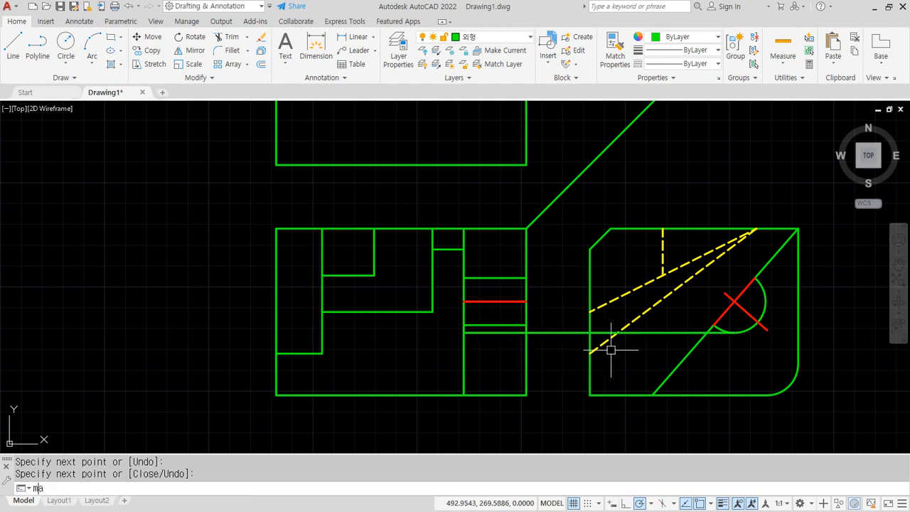
- Match both segments of the bottom quadrant's projection line to the yellow dashed hidden line's properties
type("ma")
key("space")
left_click(601, 345)
left_click(535, 334)
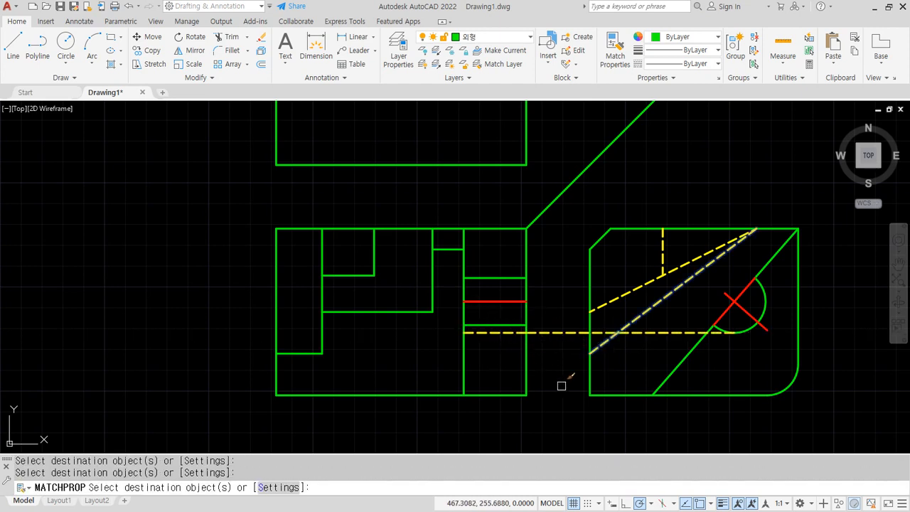
key("Return")
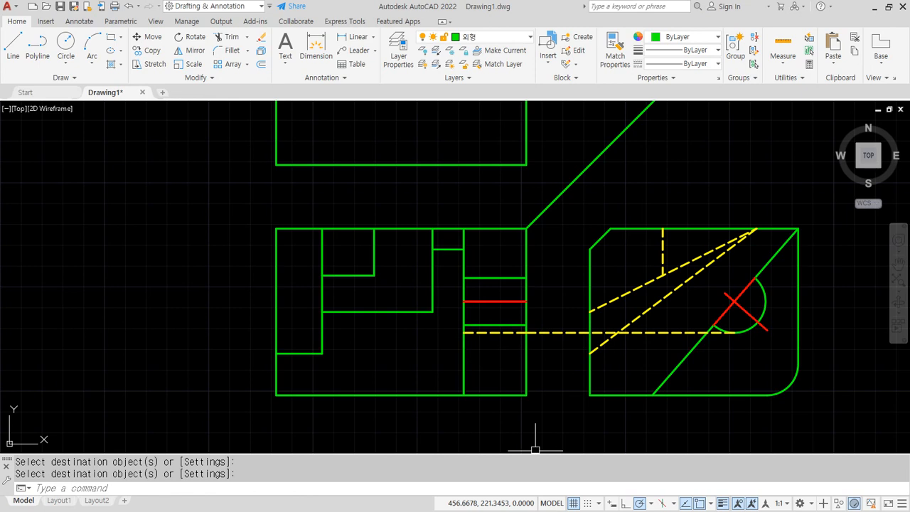
- Erase the bottom quadrant's projection segment between the side view and the front view's right edge
key("Return")
left_click(547, 333)
type("e")
key("space")
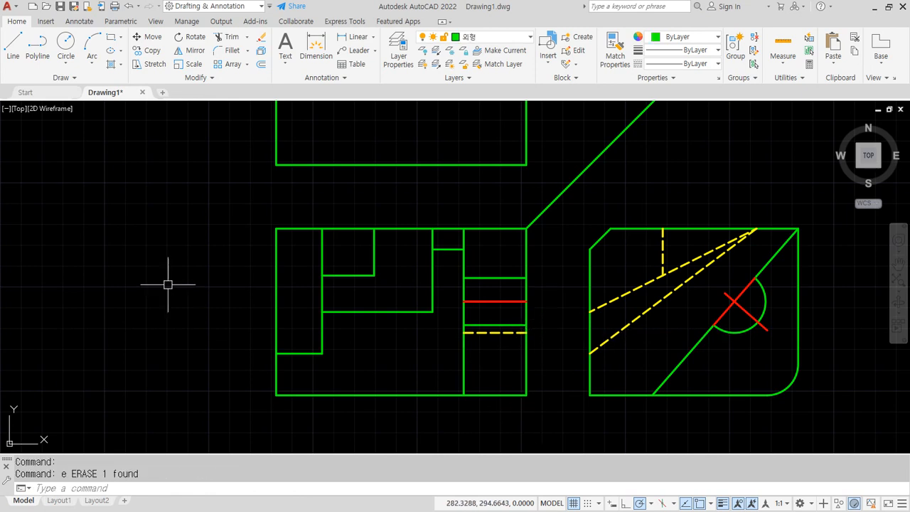
- Project the front view's first and second inner verticals up to the top view's upper edge with lines
scroll(441, 317, "down", 2)
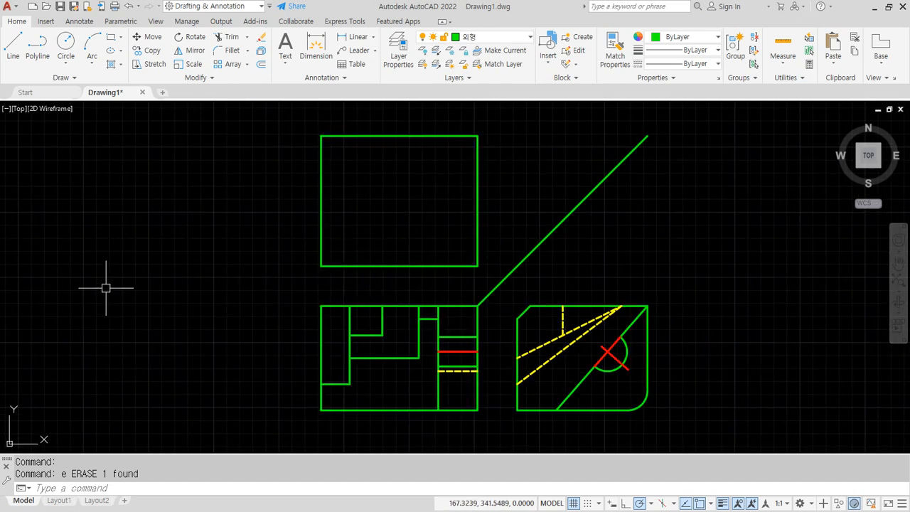
type("l")
key("space")
left_click(349, 306)
left_click(350, 135)
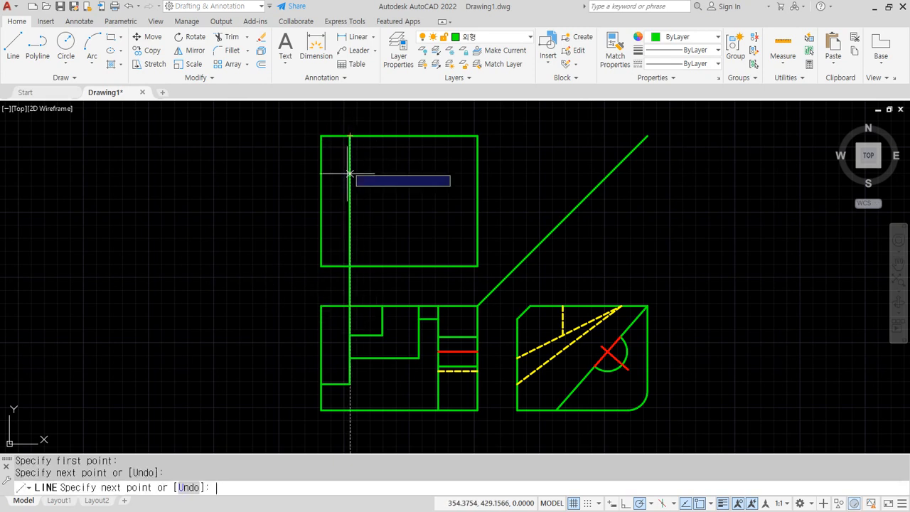
key("space")
key("space")
left_click(383, 306)
left_click(382, 135)
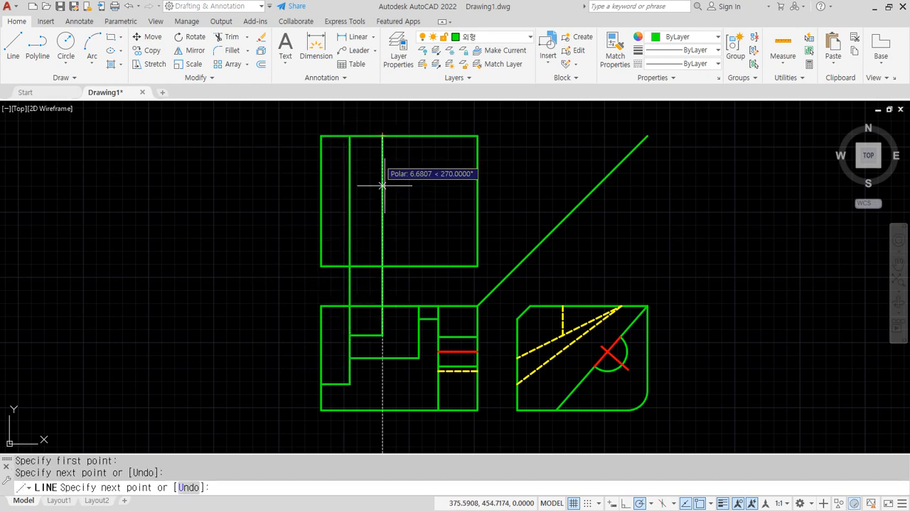
- Project the front view's third and fourth inner verticals up to the top view's upper edge with lines
key("space")
key("space")
left_click(419, 306)
left_click(419, 136)
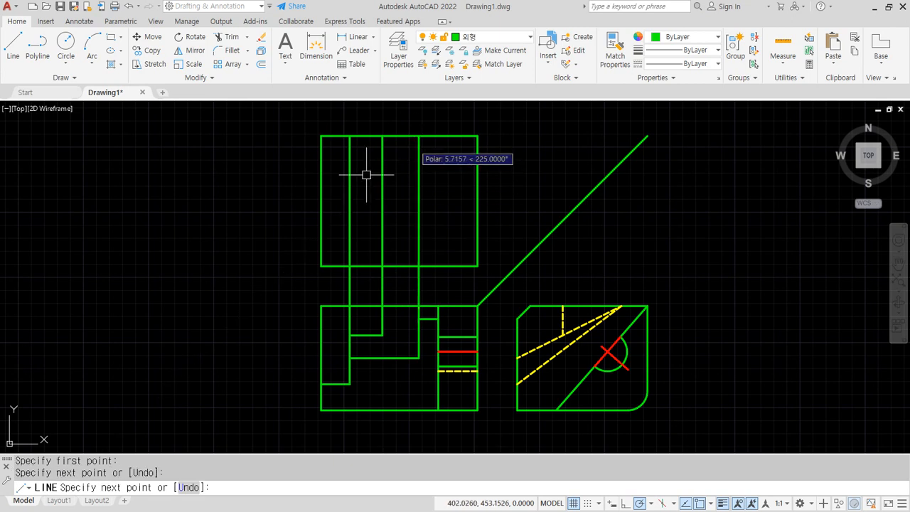
key("space")
key("space")
left_click(438, 305)
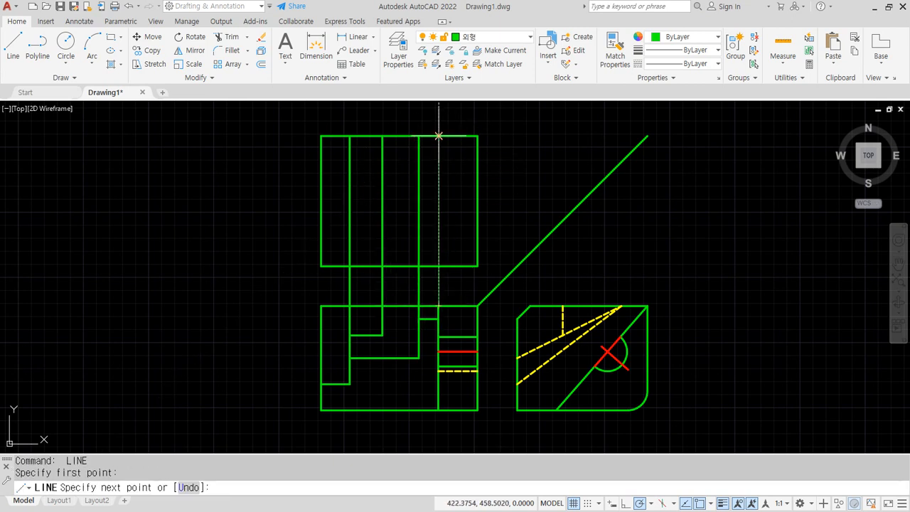
left_click(439, 135)
key("space")
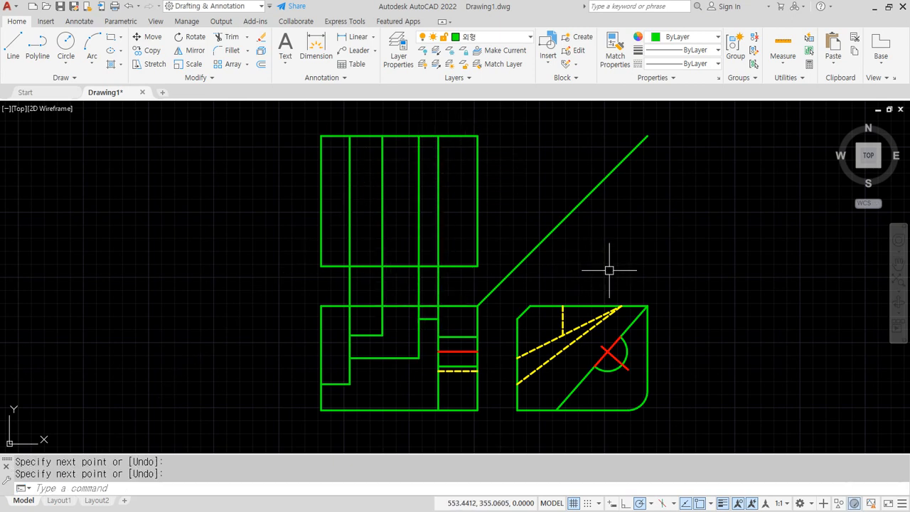
- Draw a line from the slanted hidden lines' shared upper end up to the 45° line and across to the top view's left edge
type("l")
key("space")
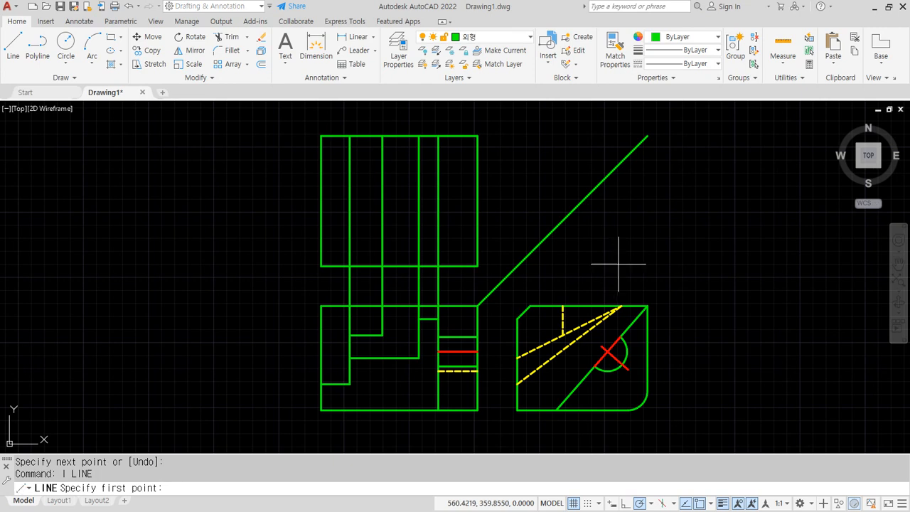
left_click(622, 306)
left_click(622, 161)
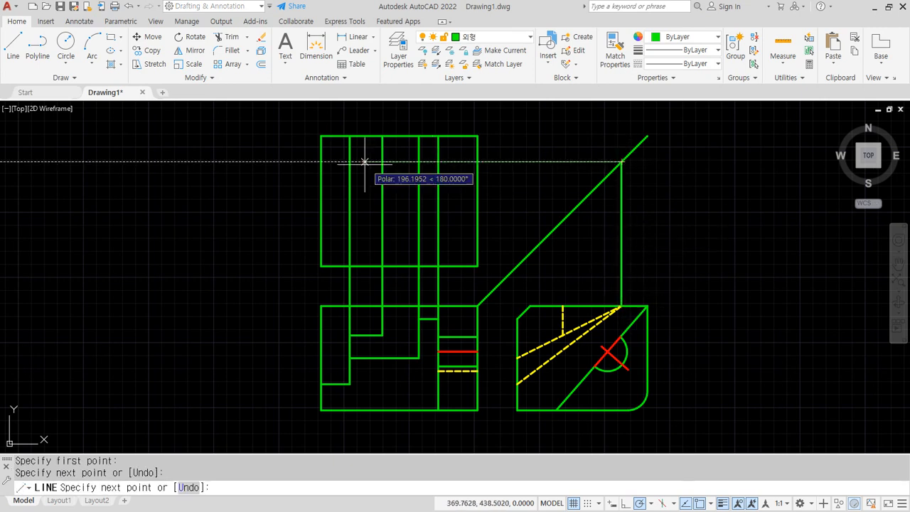
left_click(322, 162)
key("space")
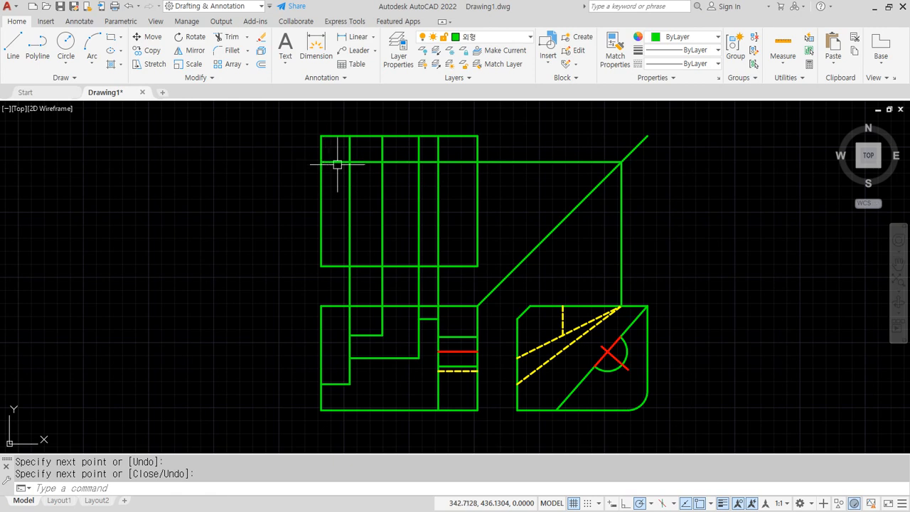
- Trim the top view's first three verticals above the projection line, and that line between the first two and beyond the third
type("tr")
key("space")
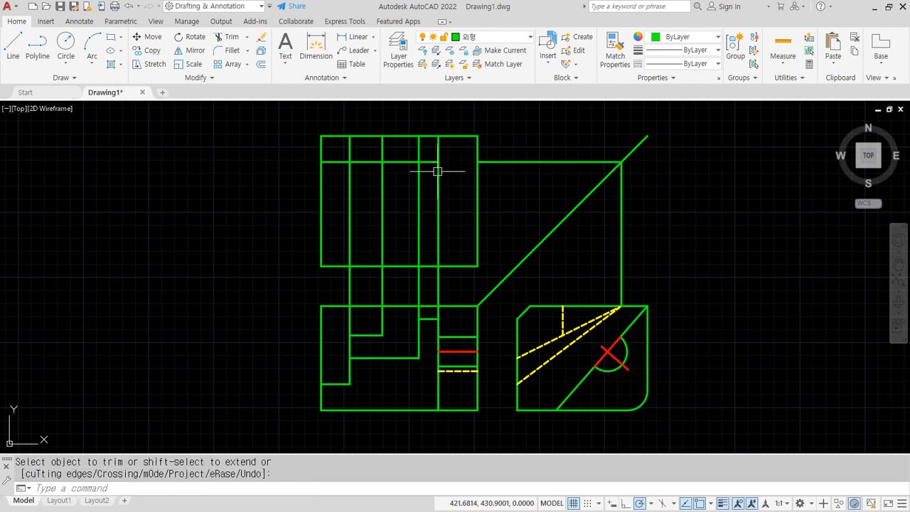
left_click(350, 150)
left_click(383, 149)
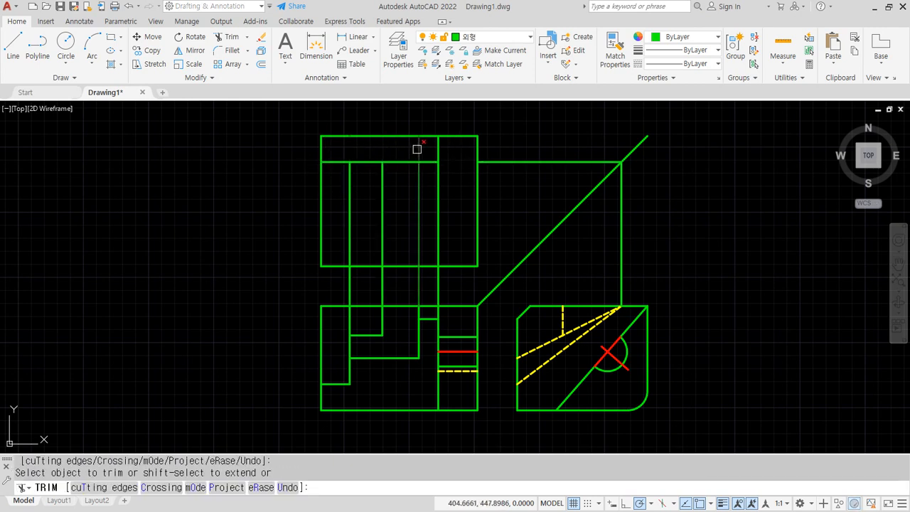
left_click(419, 149)
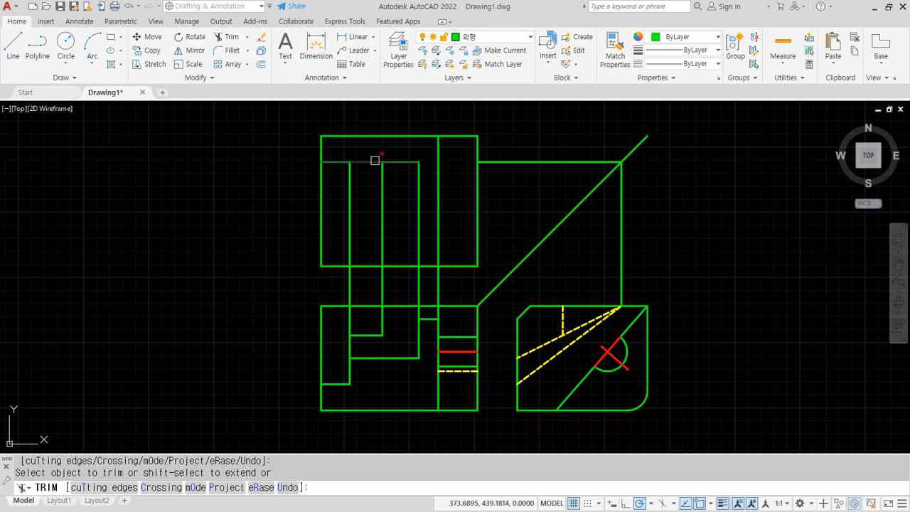
key("space")
- Erase the leftover horizontal and vertical projection segments running from the top view over the 45° line to the side view
left_click(534, 162)
type("e")
key("space")
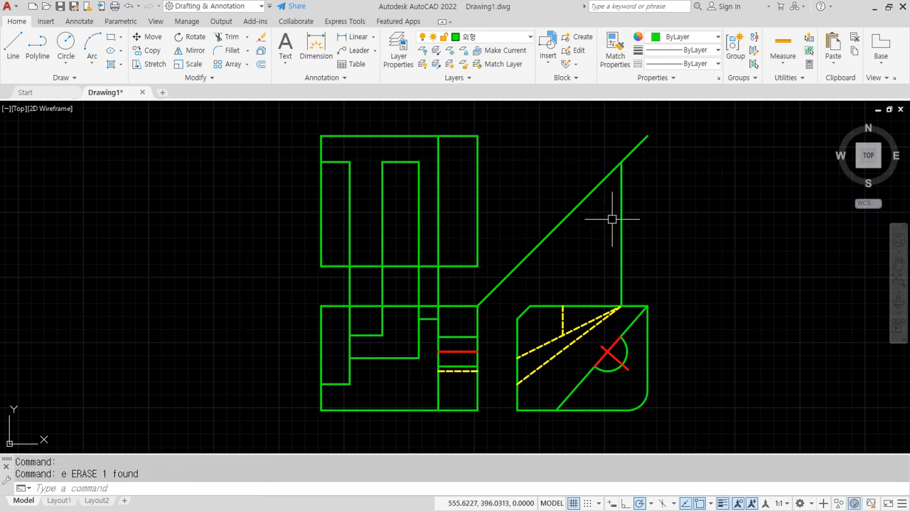
left_click(616, 235)
key("Escape")
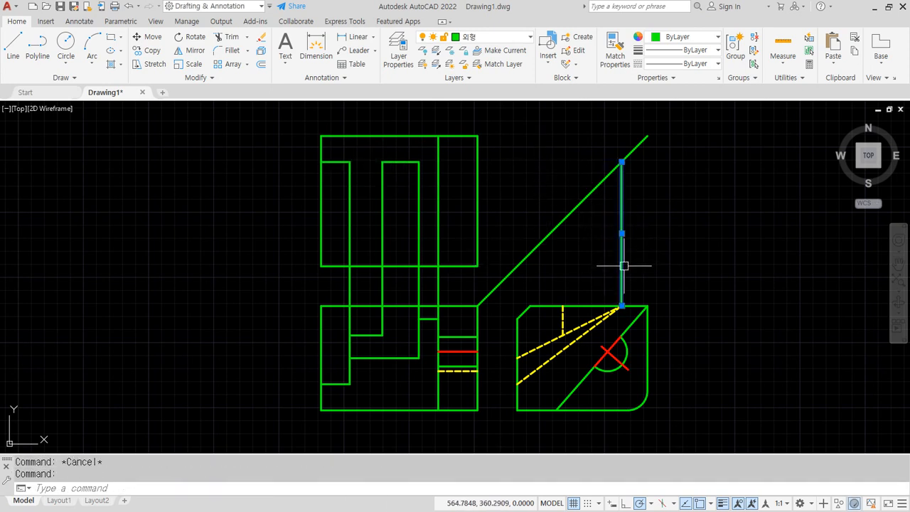
left_click(622, 264)
type("e")
key("space")
- Trim all four vertical projection lines in the gap between the top and front views
type("tr")
key("space")
left_click_drag(464, 288, 326, 291)
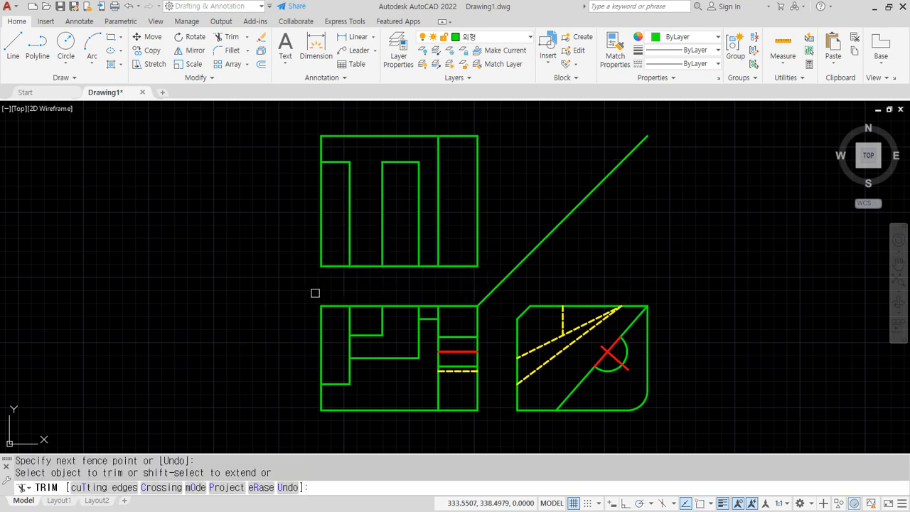
key("space")
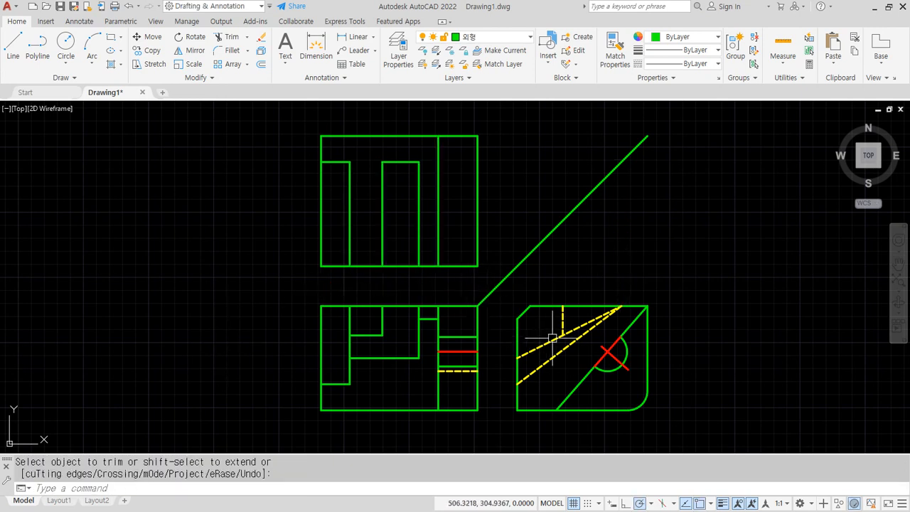
- Draw a line from the side view's inclined edge's lower end up to the 45° line and across to the top view's fourth vertical
type("l")
key("space")
left_click(557, 409)
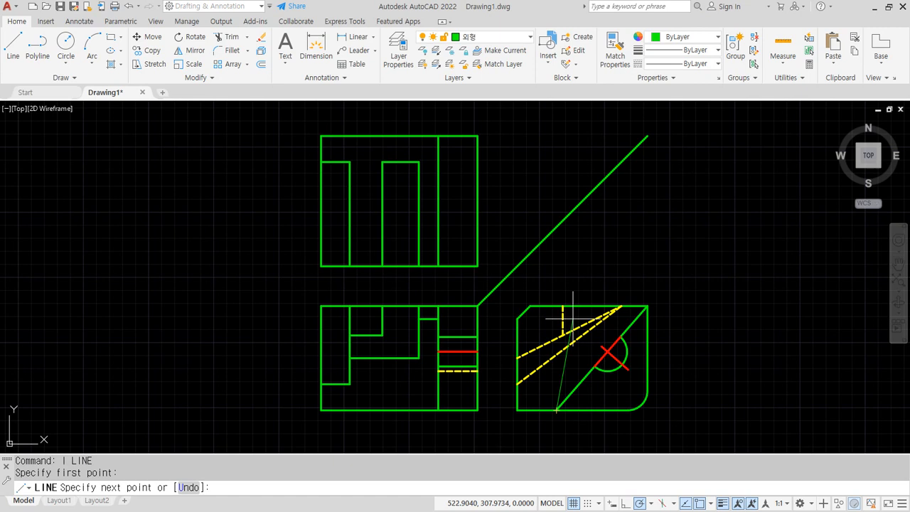
left_click(556, 227)
left_click(477, 228)
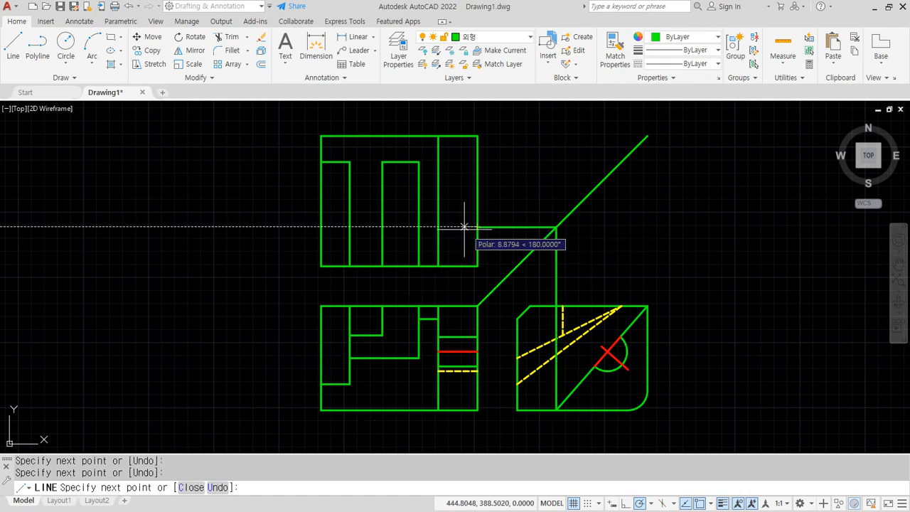
left_click(439, 227)
key("space")
- Fillet the top view's stepped lower-right corners at zero radius, joining the new line to the right edge and the fourth vertical to the bottom edge
type("f")
key("space")
left_click(462, 227)
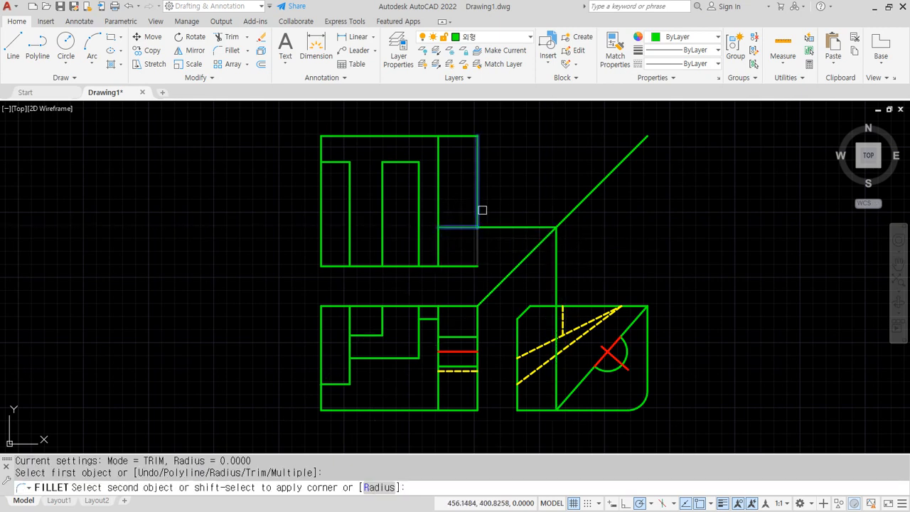
left_click(483, 210)
key("space")
left_click(475, 217)
key("space")
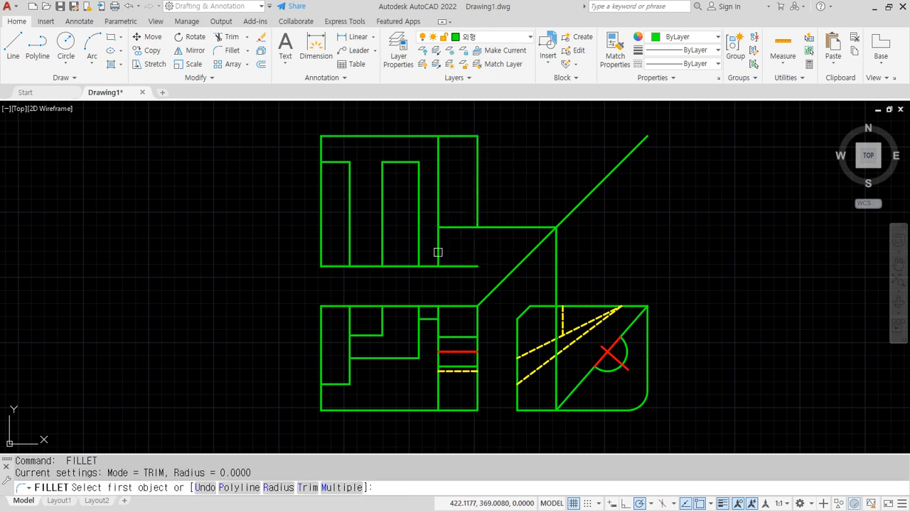
left_click(438, 253)
left_click(427, 265)
- Erase the inclined edge's leftover horizontal and vertical projection lines outside the top view
left_click(520, 227)
type("e")
key("space")
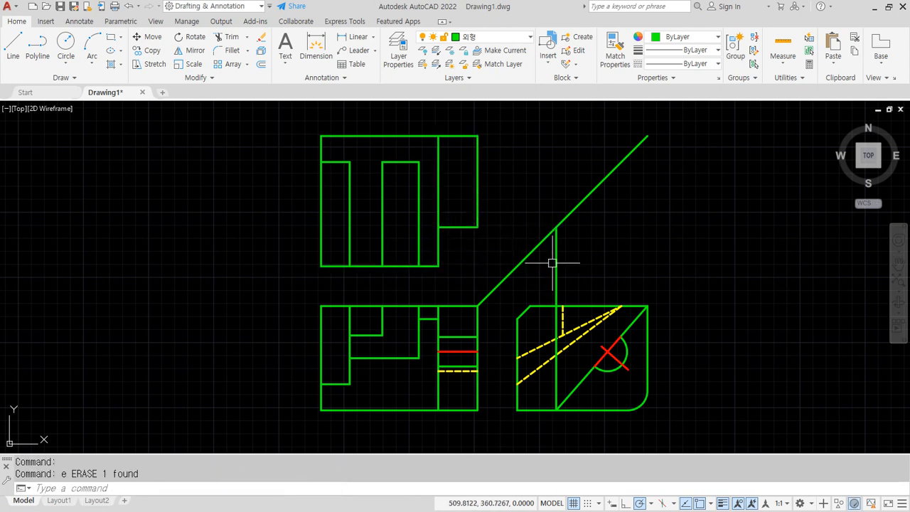
left_click(556, 299)
type("e")
key("space")
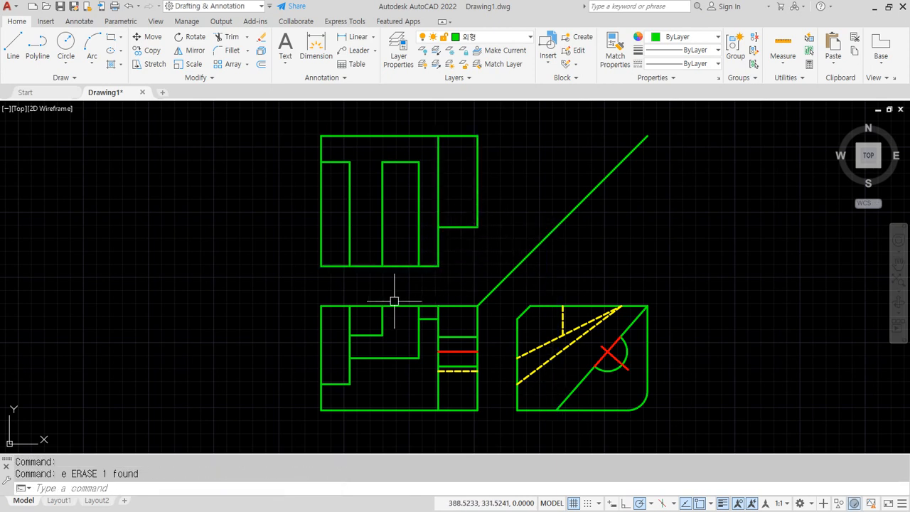
- Project the vertical hidden line's upper end past the 45° line, then from their intersection horizontally through the second to the first top-view vertical
type("l")
key("space")
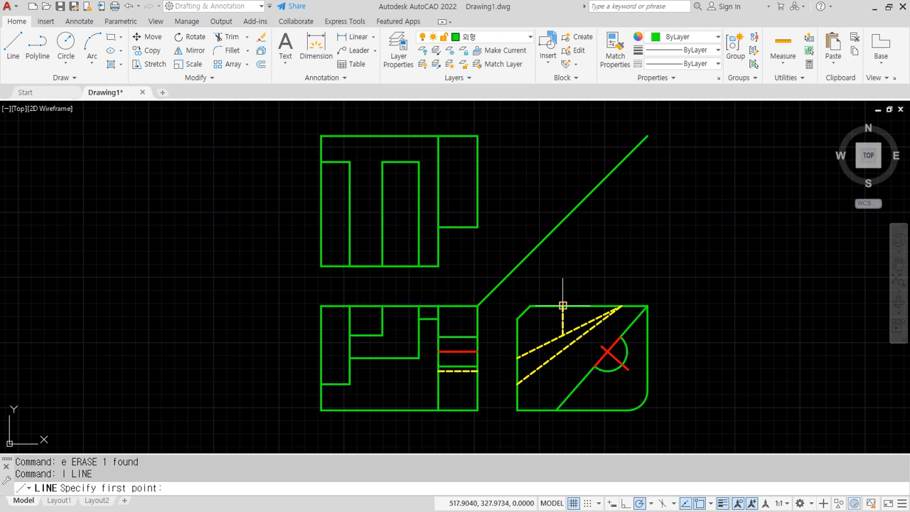
left_click(563, 306)
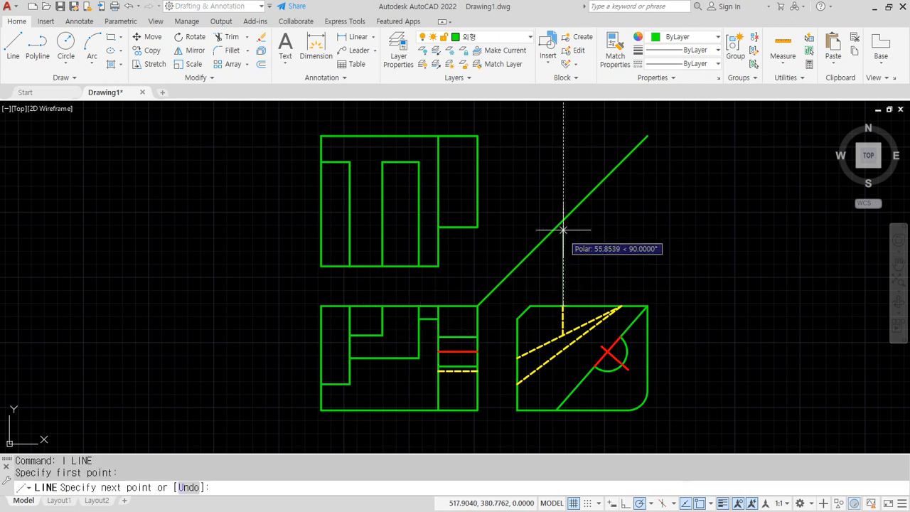
left_click(563, 163)
key("space")
key("space")
left_click(562, 220)
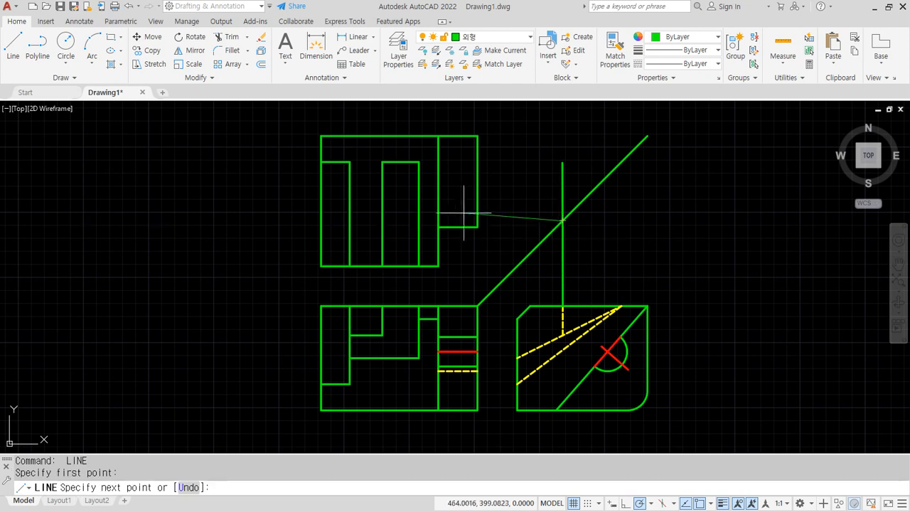
left_click(383, 220)
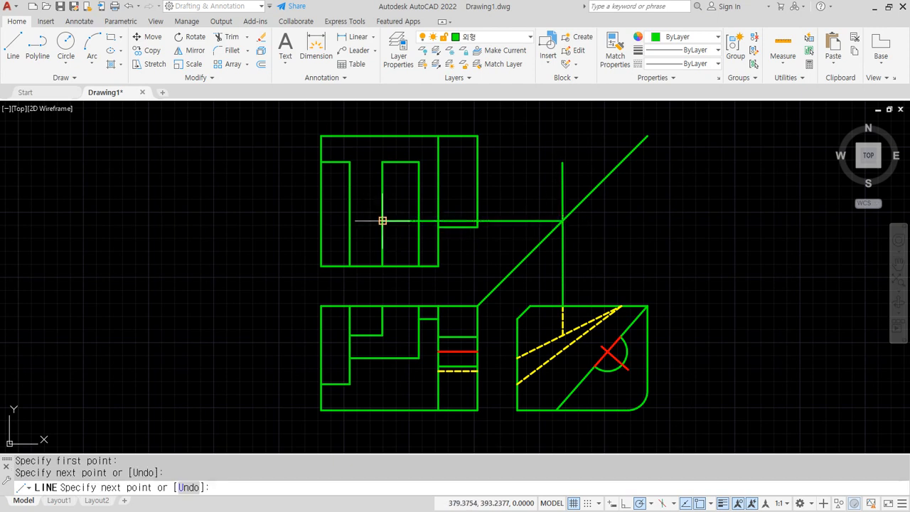
left_click(350, 220)
key("space")
- Fillet the short horizontal segment to the upper part of the top view's second vertical at zero radius
type("f")
key("space")
left_click(367, 222)
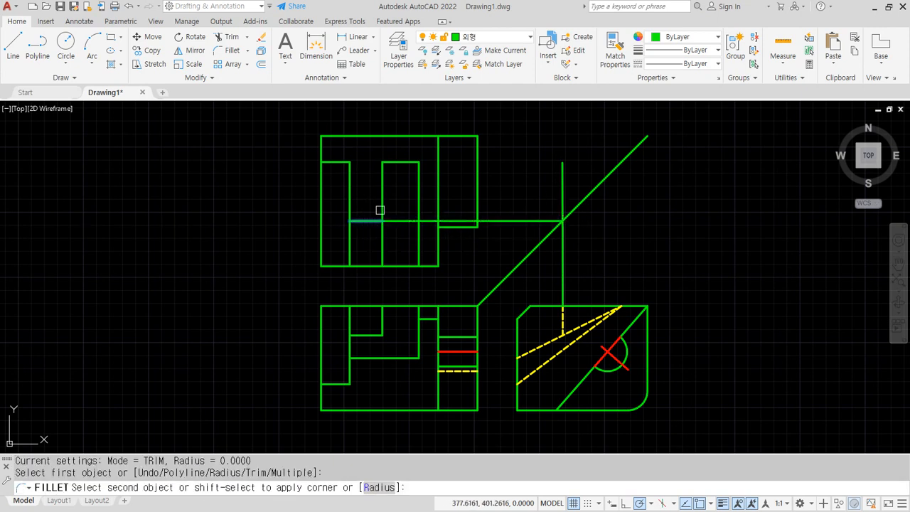
left_click(382, 209)
- Erase the vertical hidden line's leftover horizontal and vertical projection lines
left_click(403, 221)
type("e")
key("space")
left_click(564, 247)
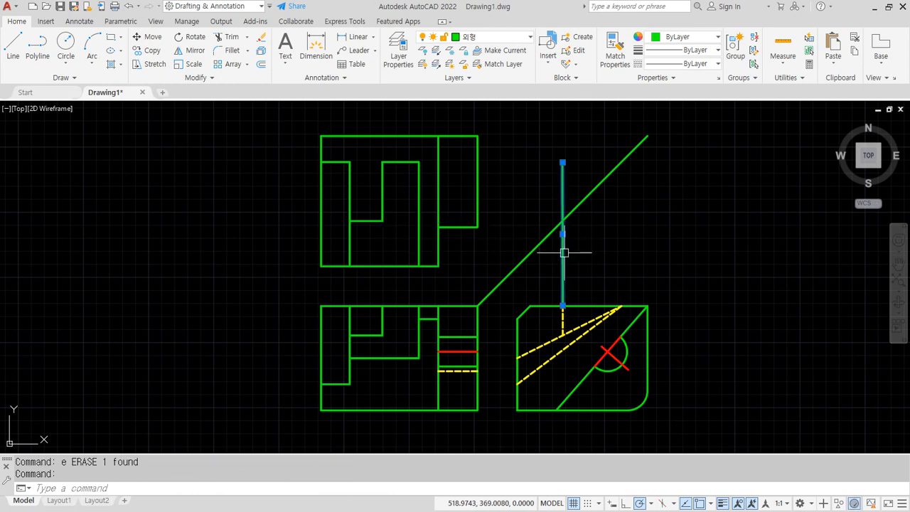
key("Delete")
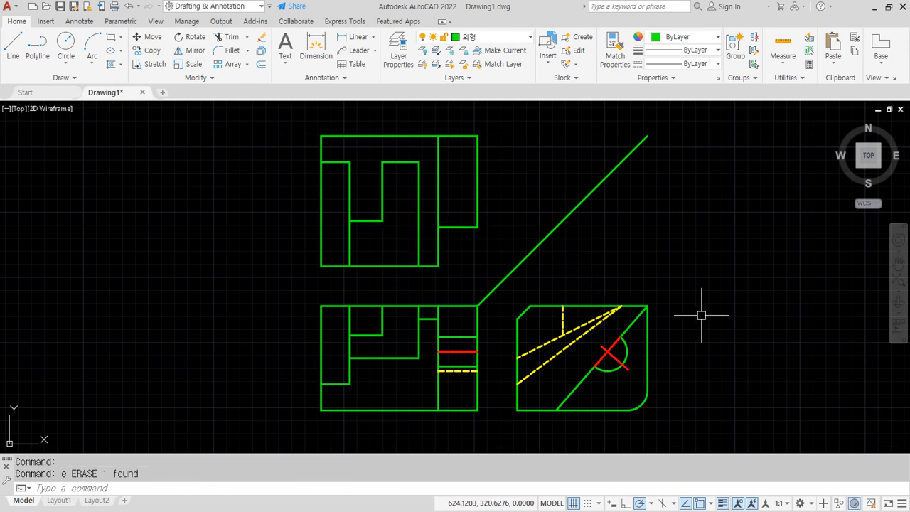
- Fillet the top view's lower-left corner with a radius of 10
type("f")
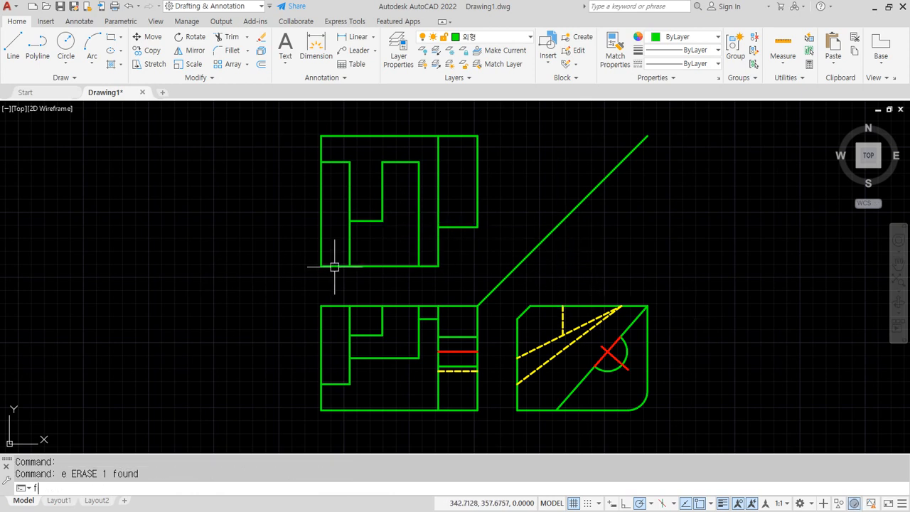
key("space")
type("r")
key("space")
type("10")
key("space")
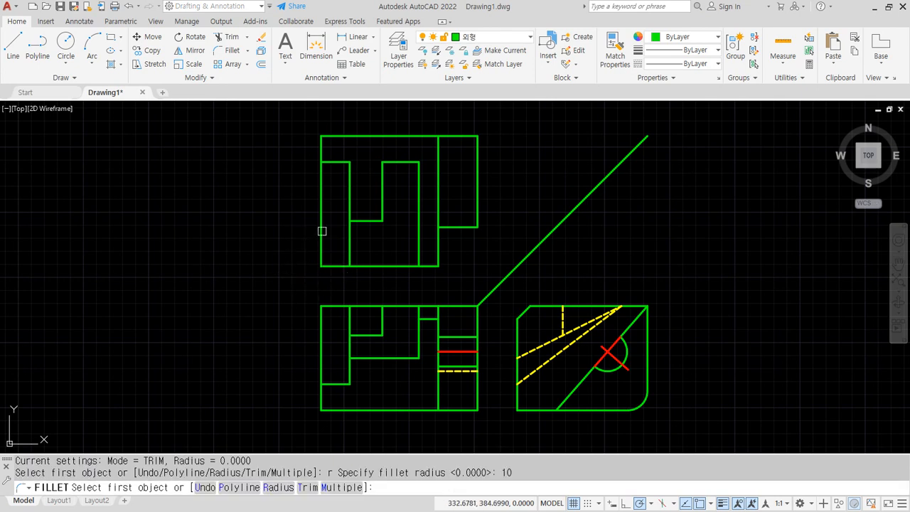
left_click(322, 235)
left_click(366, 266)
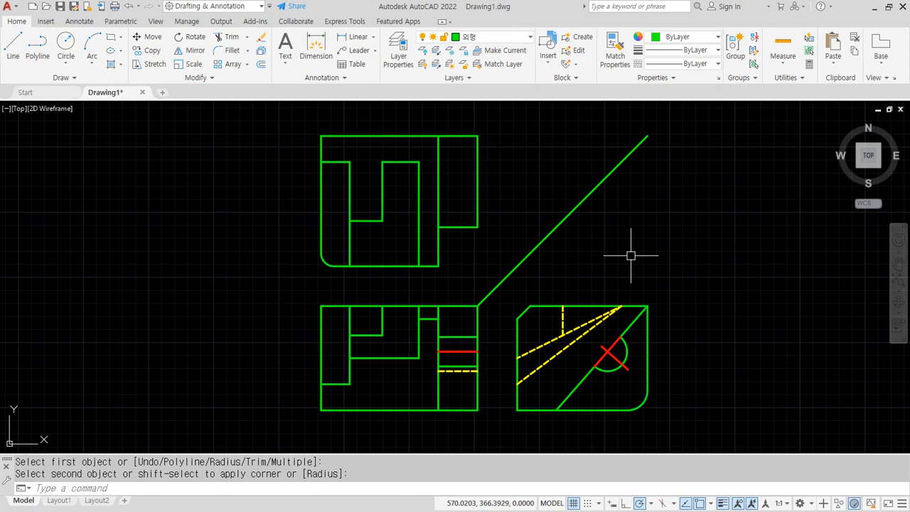
- Project the side-view chamfer's upper end vertically to the 45° line, then horizontally to the top view's third inner vertical
type("l")
key("space")
left_click(530, 306)
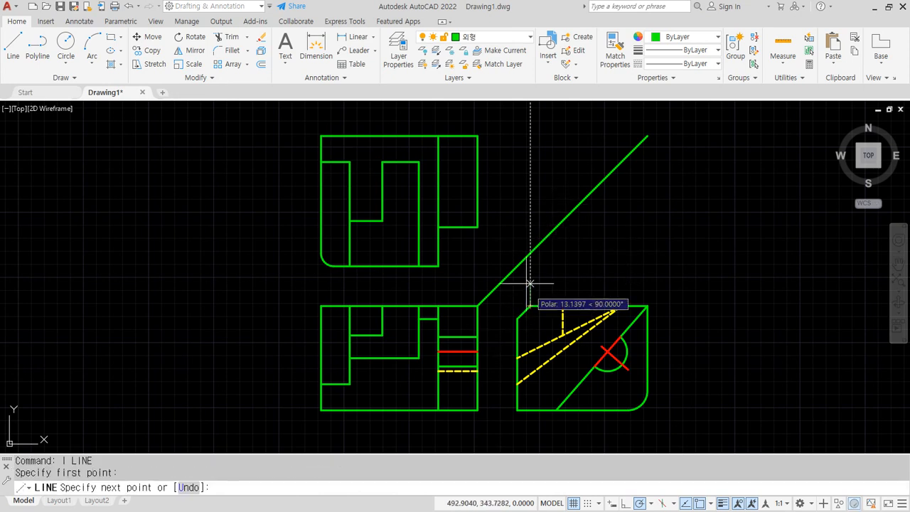
left_click(530, 252)
left_click(420, 252)
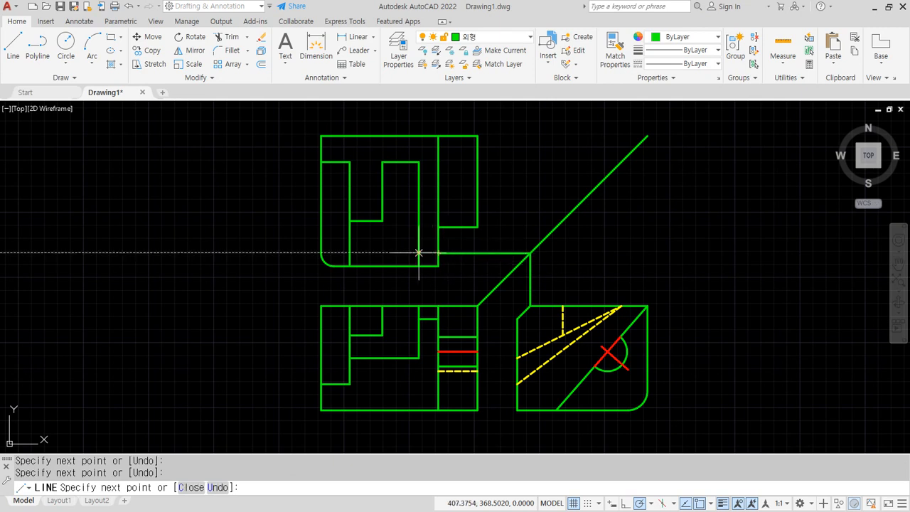
key("space")
- Erase the chamfer's leftover horizontal and vertical projection lines outside the top view
left_click(463, 253)
type("e")
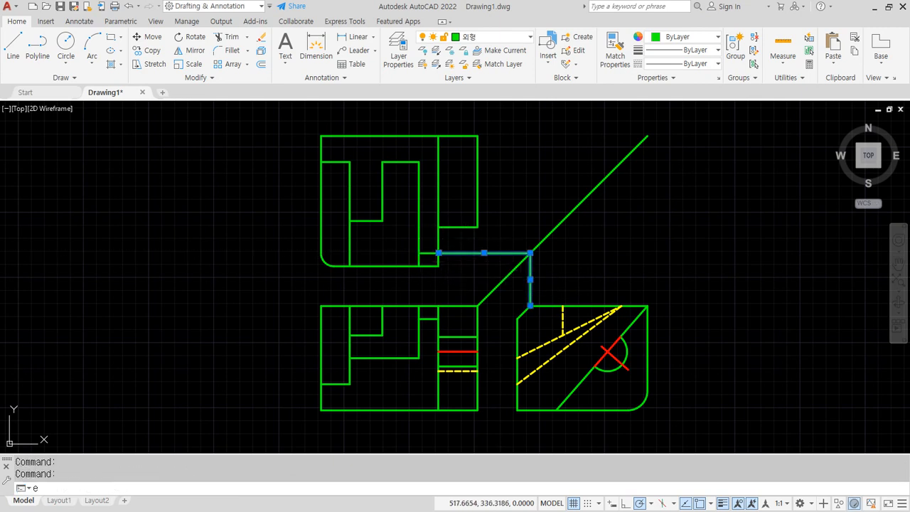
key("space")
- Project the side-view arc's center vertically to the 45° line, then horizontally across the top view's narrow right-hand section
type("l")
key("space")
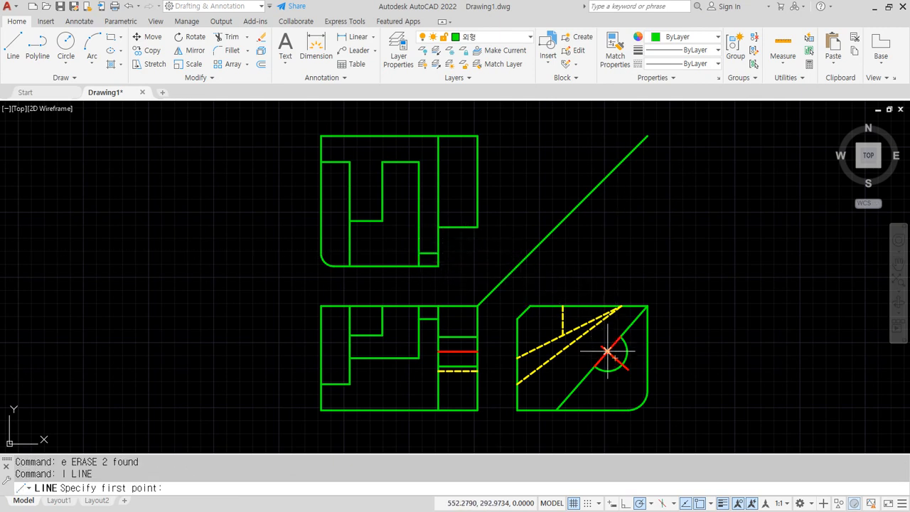
left_click(609, 351)
left_click(608, 175)
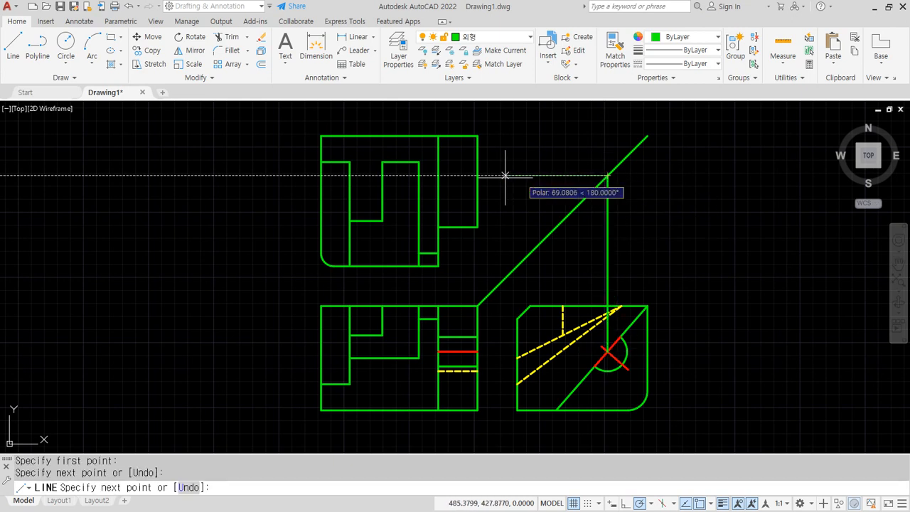
left_click(439, 175)
key("Return")
- Erase the arc center's leftover horizontal and vertical projection lines
left_click(523, 177)
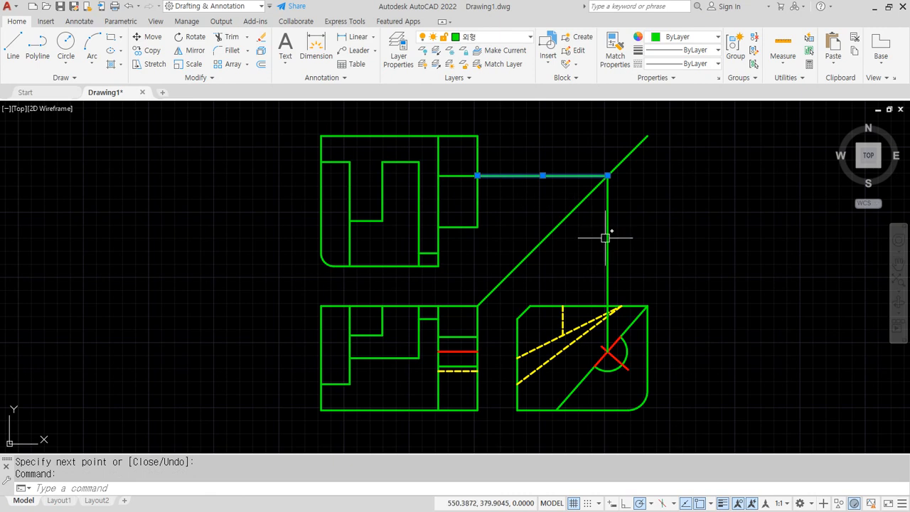
left_click(608, 302)
type("e")
key("Return")
- Match the red centerline's properties onto the arc center's projected line in the top view
type("ma")
key("Return")
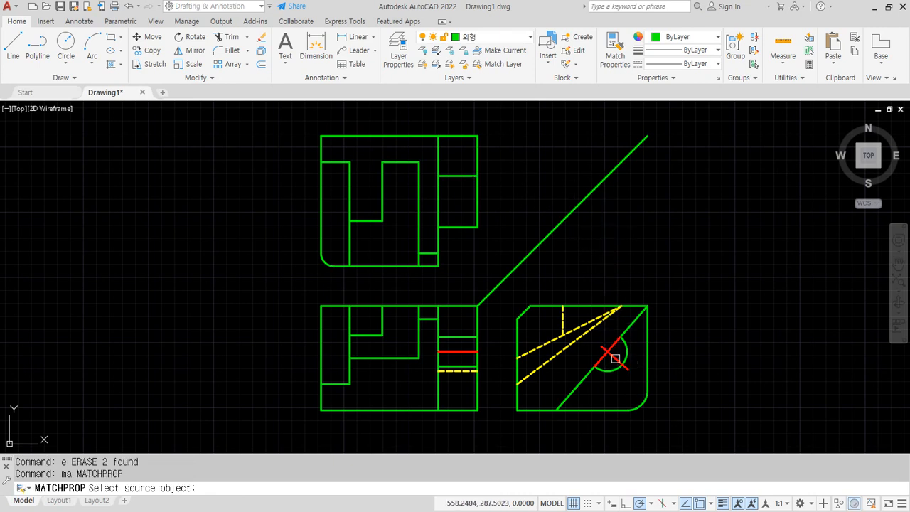
left_click(616, 359)
left_click(463, 175)
key("Return")
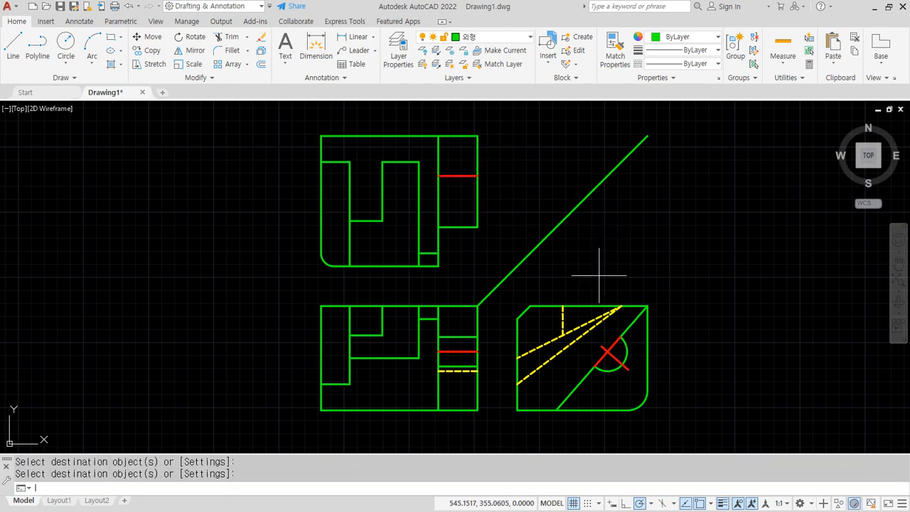
- Project the side-view arc's upper end to the 45° line, then horizontally across the top view's right-hand section
type("l")
key("Return")
left_click(621, 337)
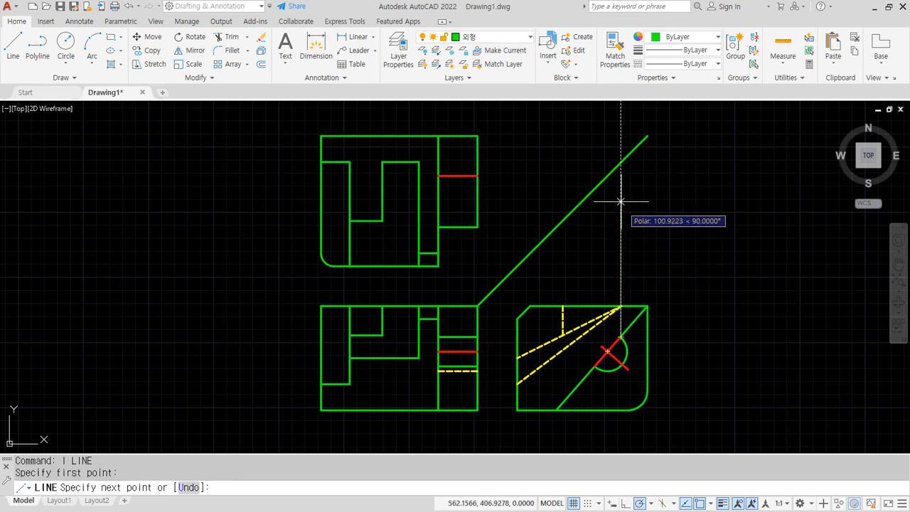
left_click(621, 162)
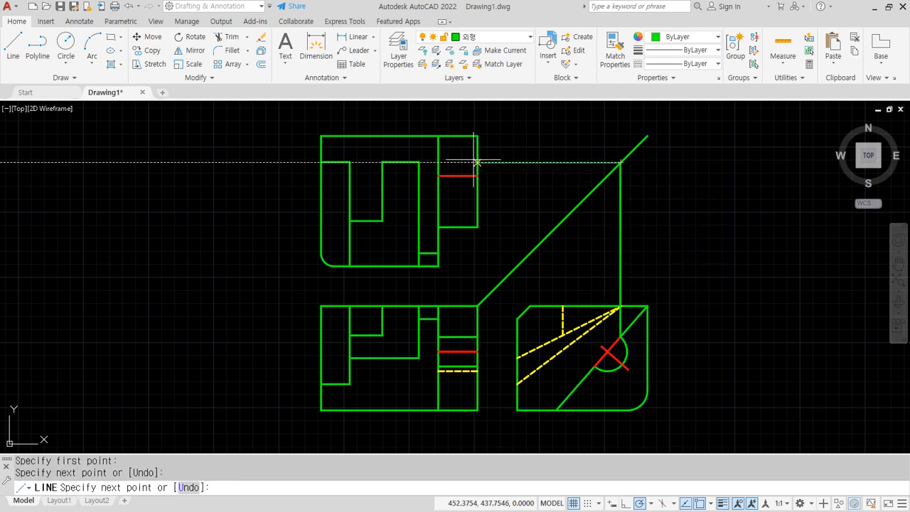
left_click(438, 163)
key("Return")
- Project the side-view arc's lower-left end to the 45° line, then horizontally across the top view's right-hand section
key("Return")
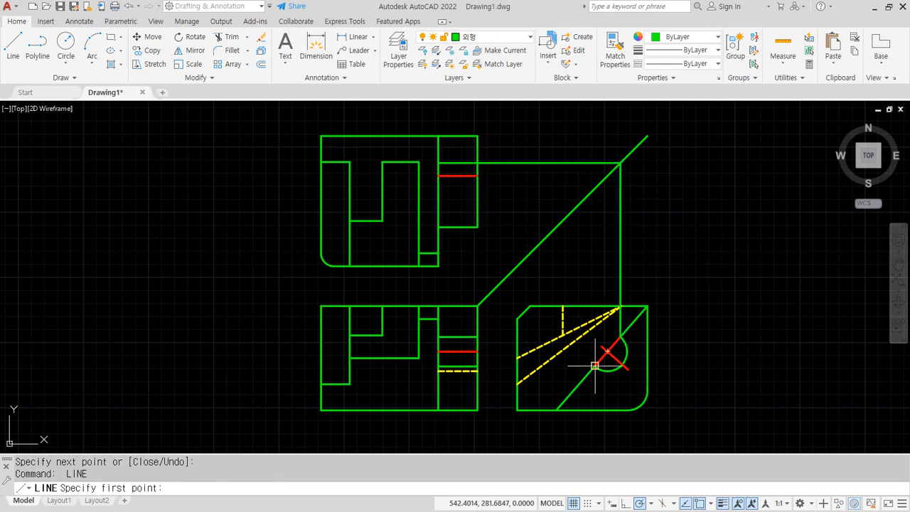
left_click(596, 365)
left_click(595, 189)
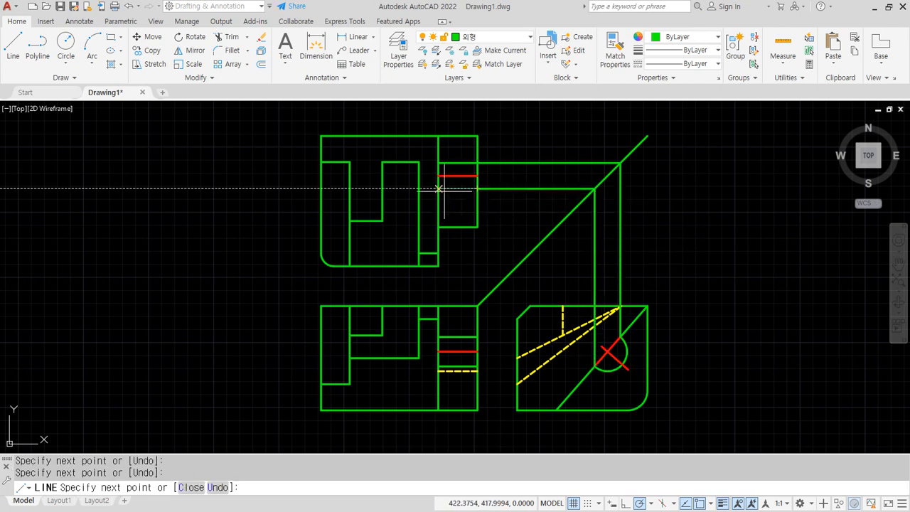
left_click(439, 189)
key("Return")
- Erase the four leftover projection lines of the arc's two endpoints
left_click(540, 142)
left_click(513, 203)
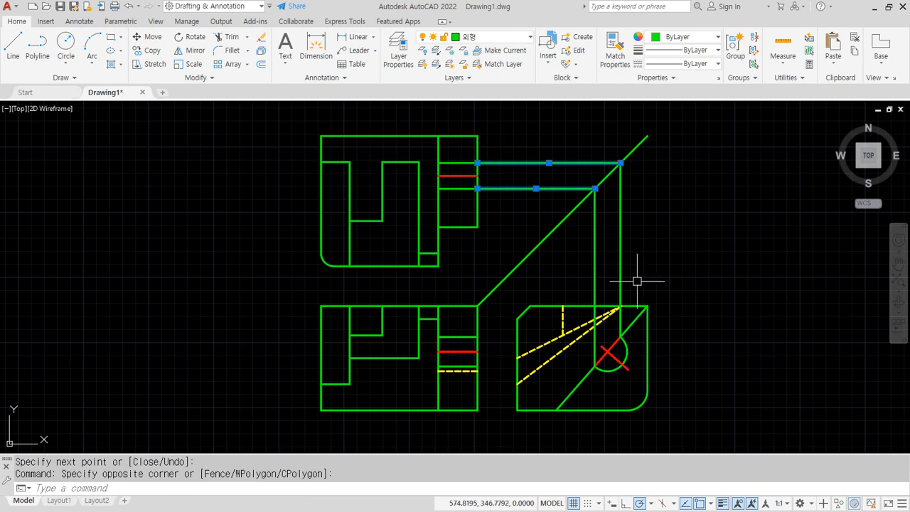
left_click(631, 263)
left_click(584, 250)
type("e")
key("Return")
- Project the side-view arc's right quadrant to the 45° line, then horizontally across the top view's right-hand section
type("l")
key("Return")
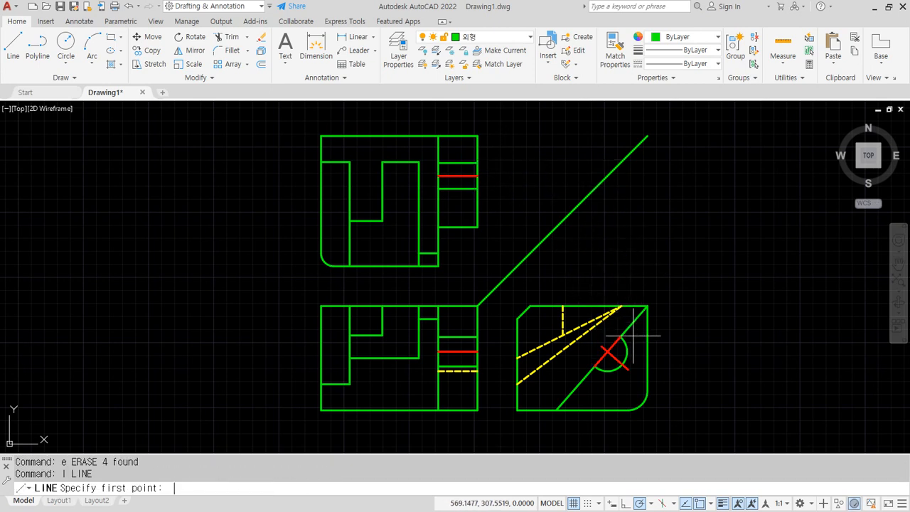
left_click(627, 351)
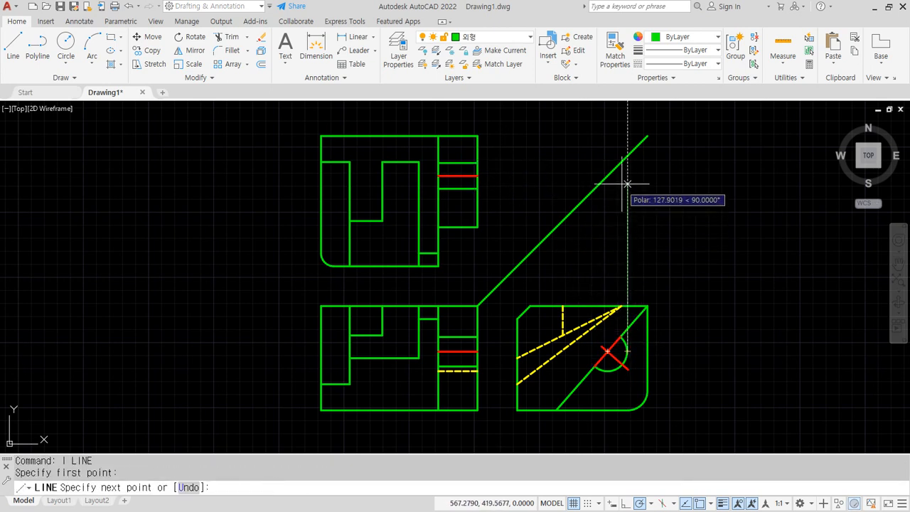
left_click(627, 155)
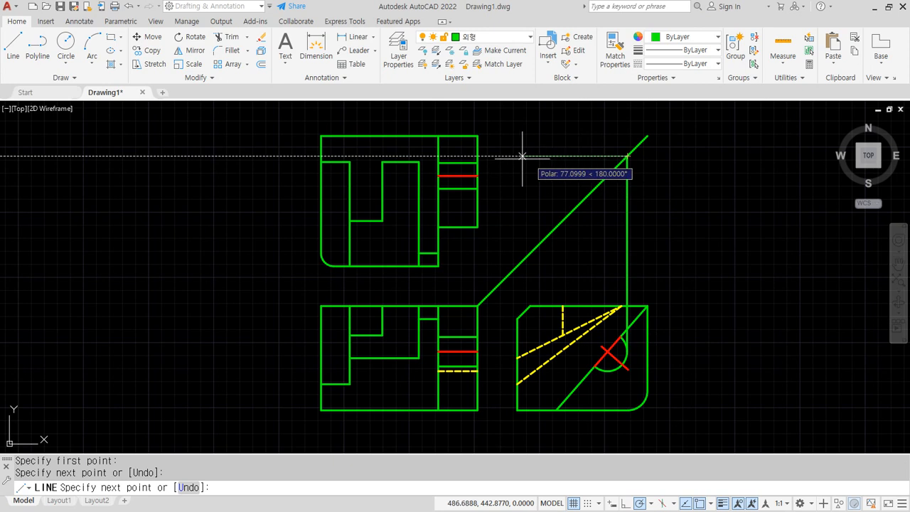
left_click(478, 155)
left_click(439, 156)
key("Return")
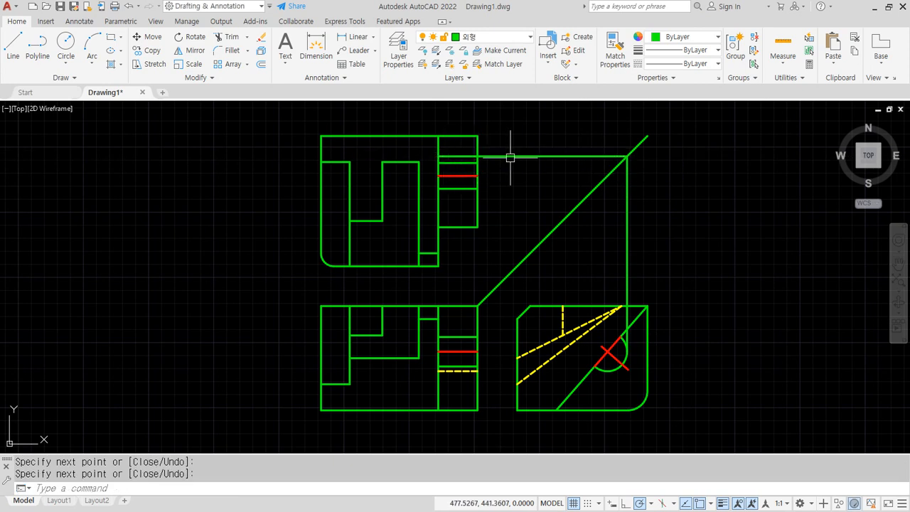
- Match the yellow hidden line's properties onto the arc quadrant's horizontal projection line
type("ma")
key("Return")
left_click(569, 332)
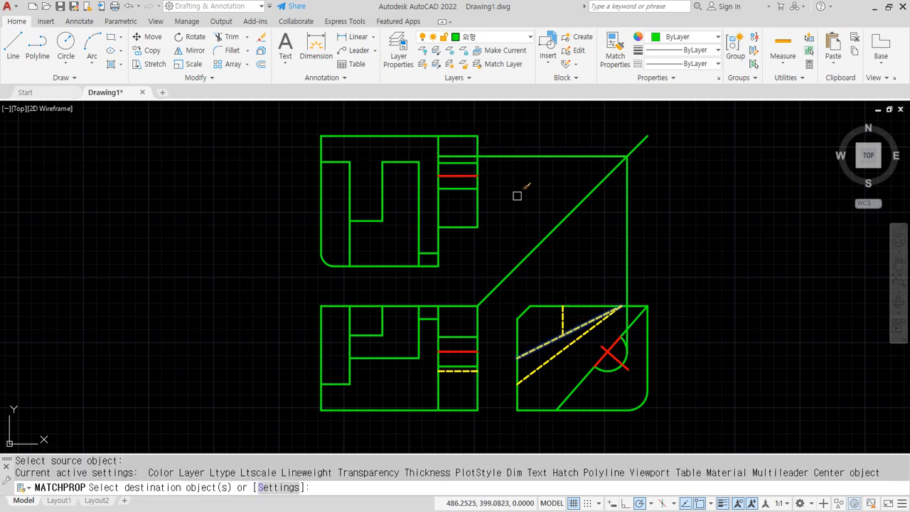
left_click(504, 155)
left_click(466, 153)
key("Return")
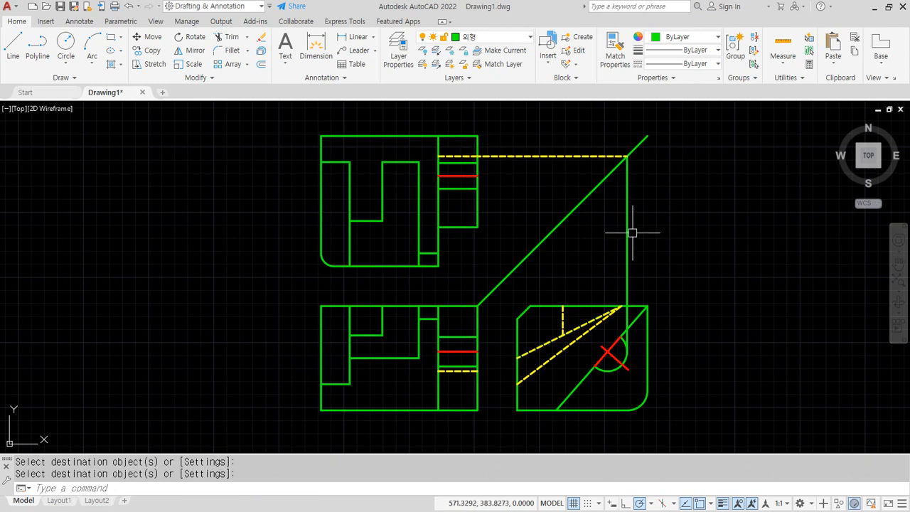
- Erase the arc quadrant's leftover vertical and horizontal projection lines outside the top view
left_click(633, 233)
left_click(604, 237)
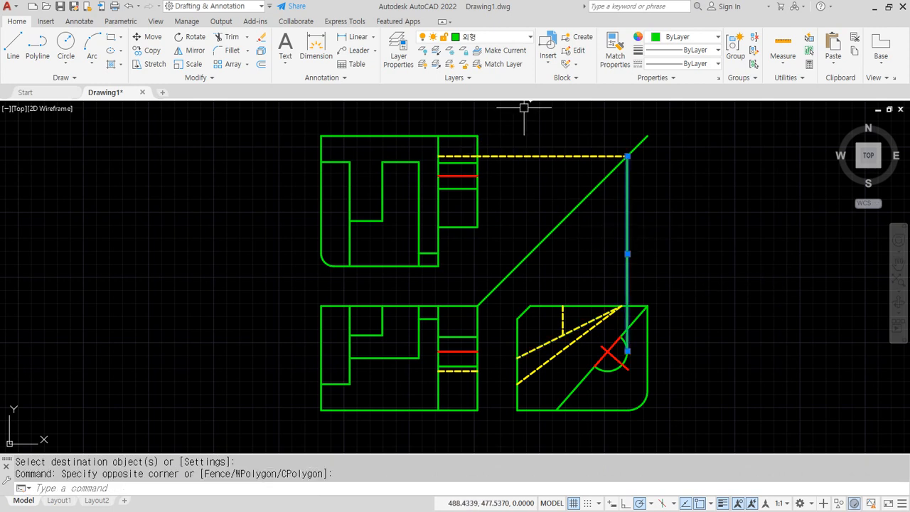
left_click(534, 154)
type("e")
key("Return")
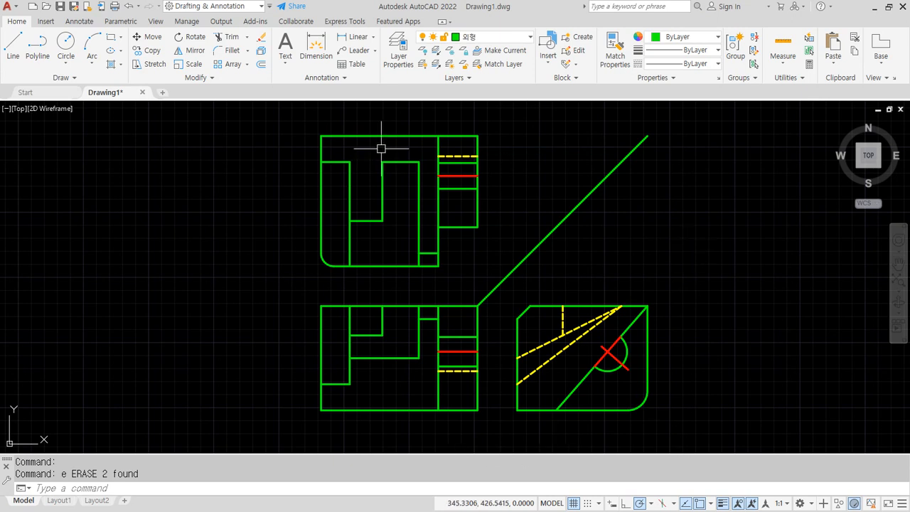
- Erase the 45° projection line between the top and side views
left_click(609, 189)
left_click(584, 171)
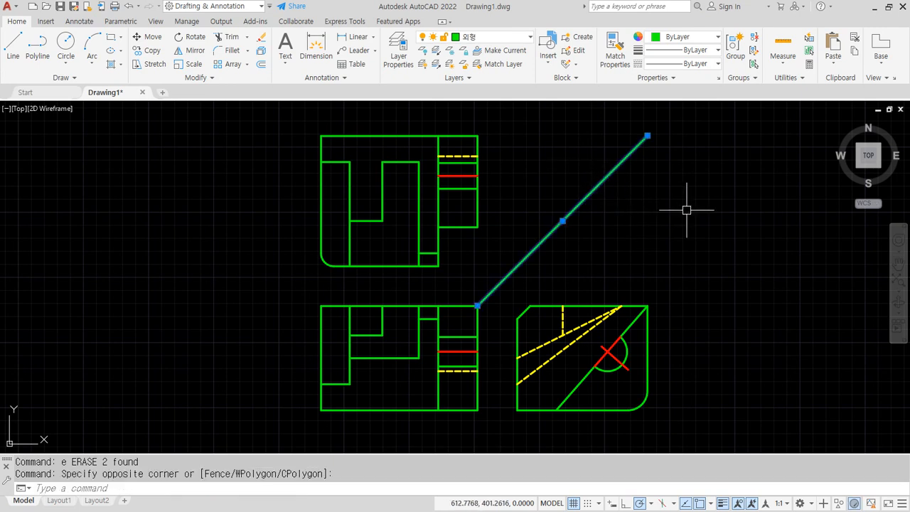
type("E")
key("Return")
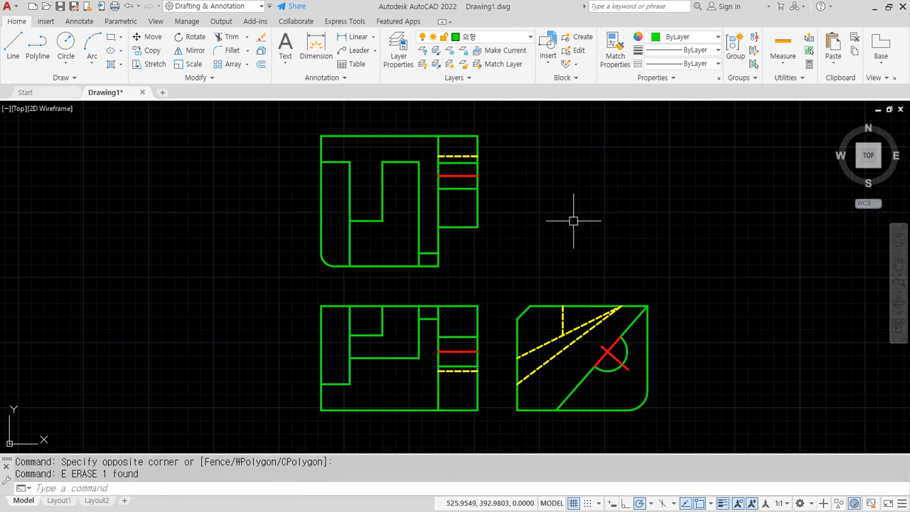
- Switch to the browser and examine the next exercise's dimensioned top, front and right views
key("alt+Tab")
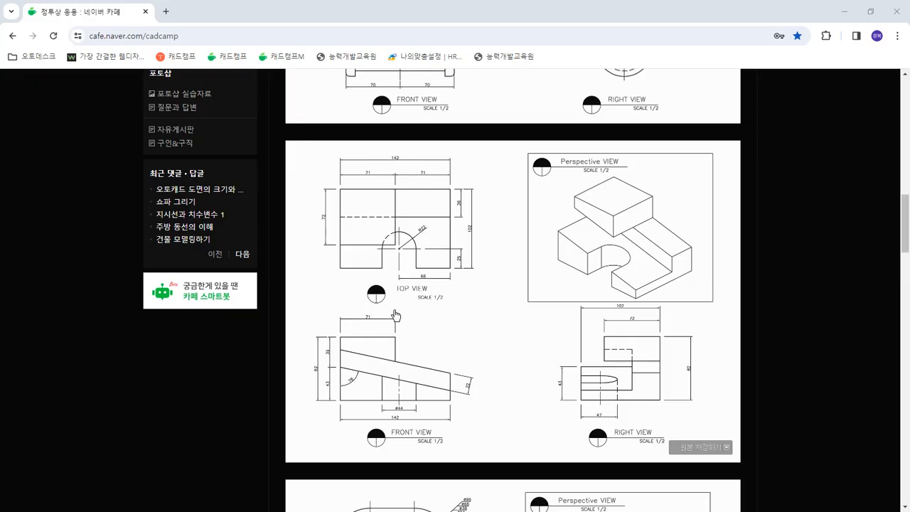
mouse_move(383, 6)
left_mouse_down()
mouse_move(91, 31)
mouse_move(0, 28)
left_mouse_up()
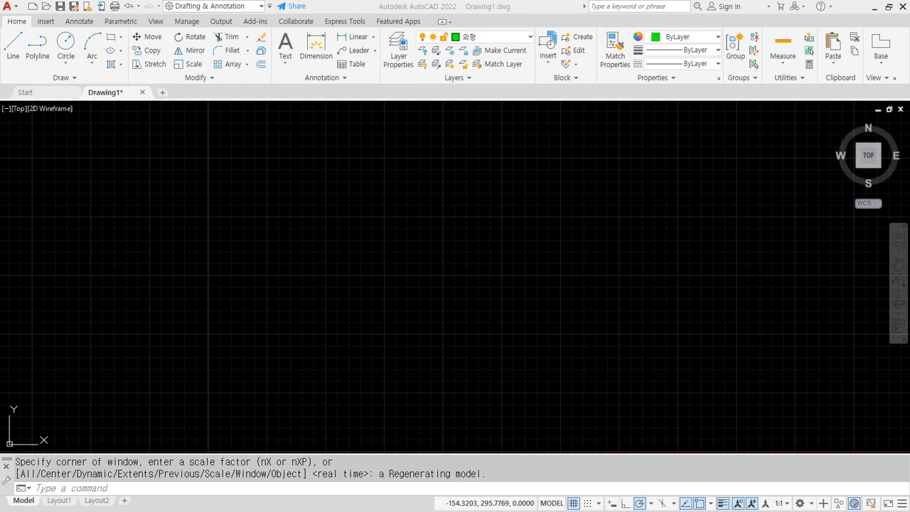
- Back in AutoCAD, draw horizontal, vertical and 45° construction lines through one common point in an empty area
left_click(451, 385)
scroll(400, 337, "down", 4)
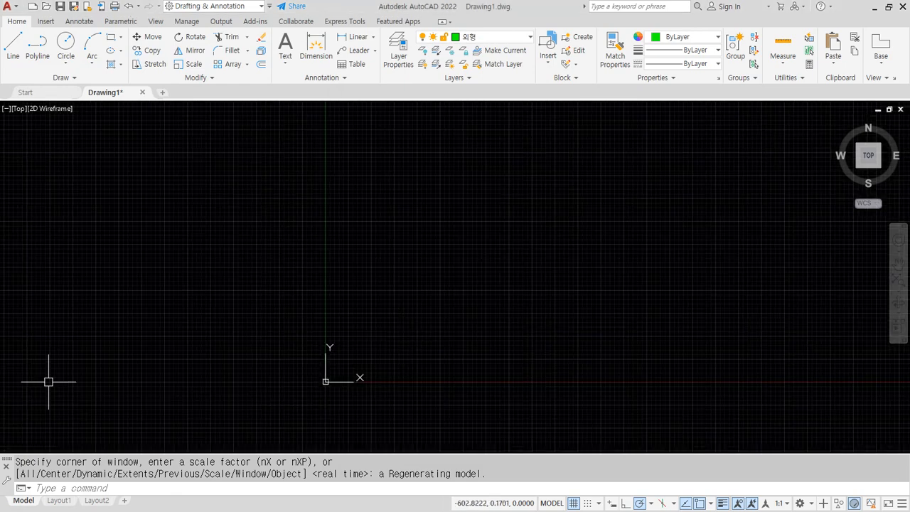
left_click(480, 345)
scroll(454, 344, "down", 2)
middle_click_drag(454, 328, 309, 365)
left_click(368, 321)
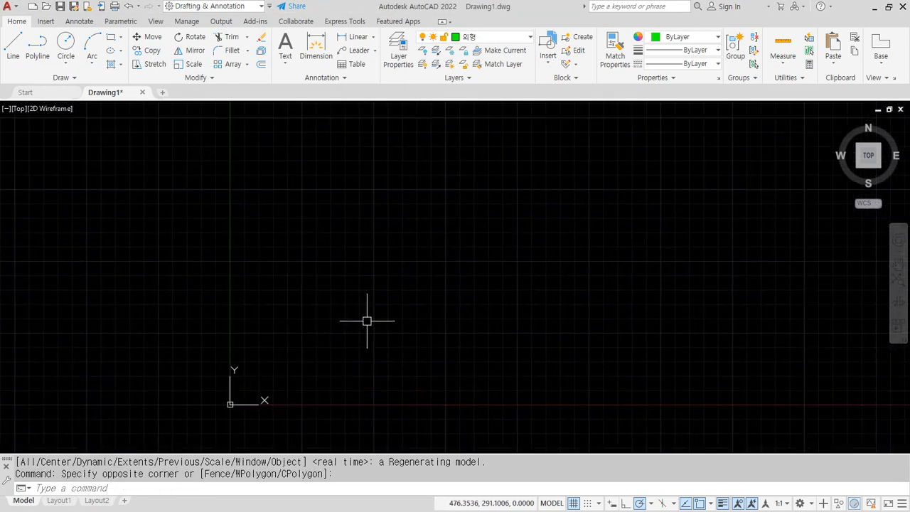
type("xl")
key("Return")
left_click(440, 298)
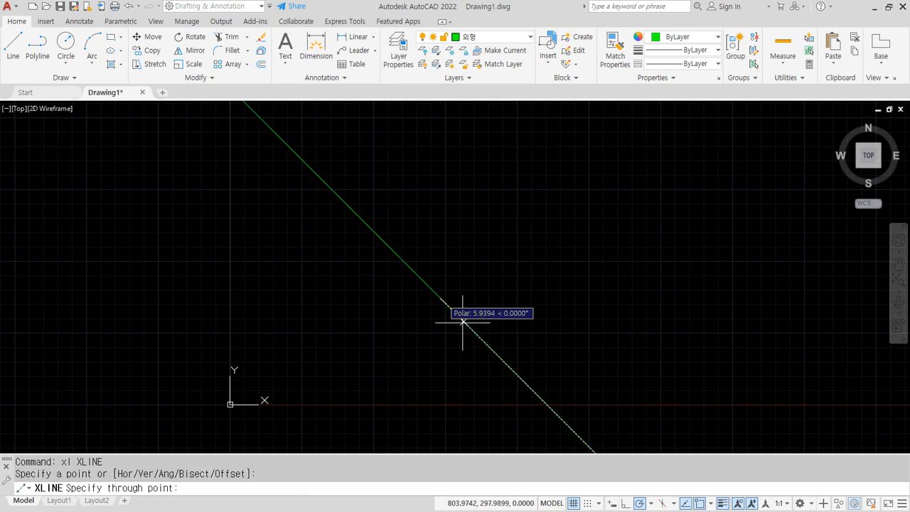
left_click(511, 298)
left_click(438, 267)
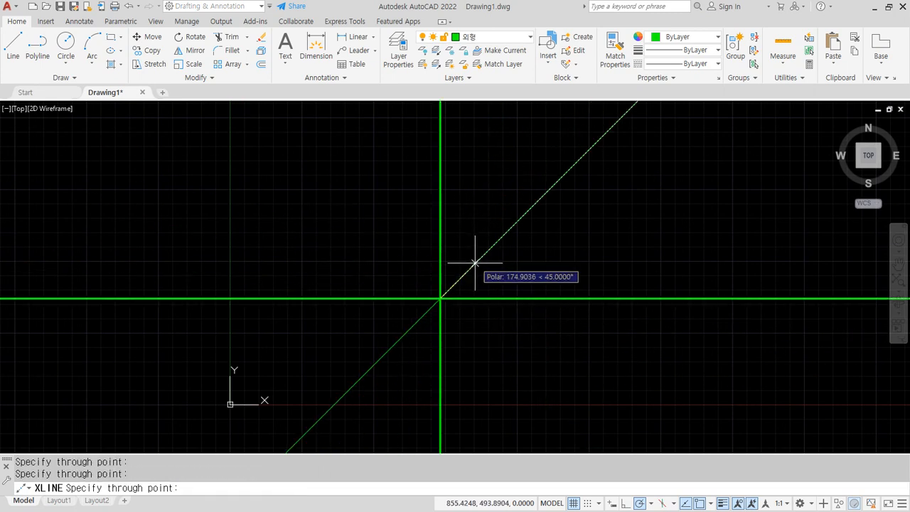
left_click(475, 263)
key("Return")
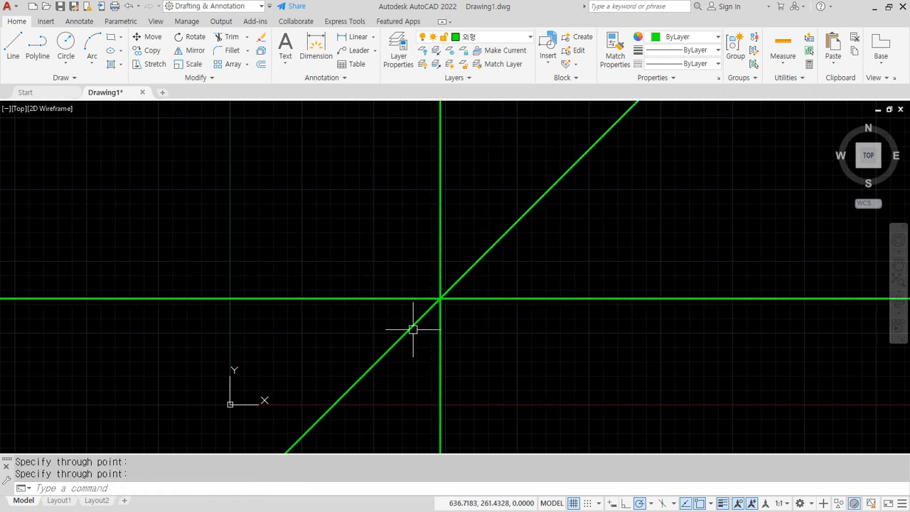
- Trim the 45° construction line below its intersection with the horizontal and vertical lines
type("tr")
key("Return")
left_click(413, 329)
- Offset the vertical construction line 142 to the left
type("o")
key("Return")
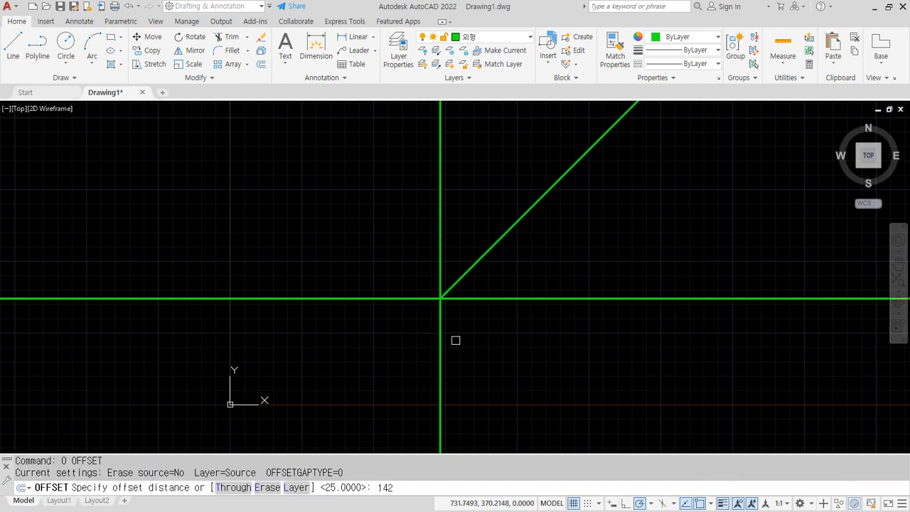
key("Return")
left_click(442, 337)
left_click(384, 347)
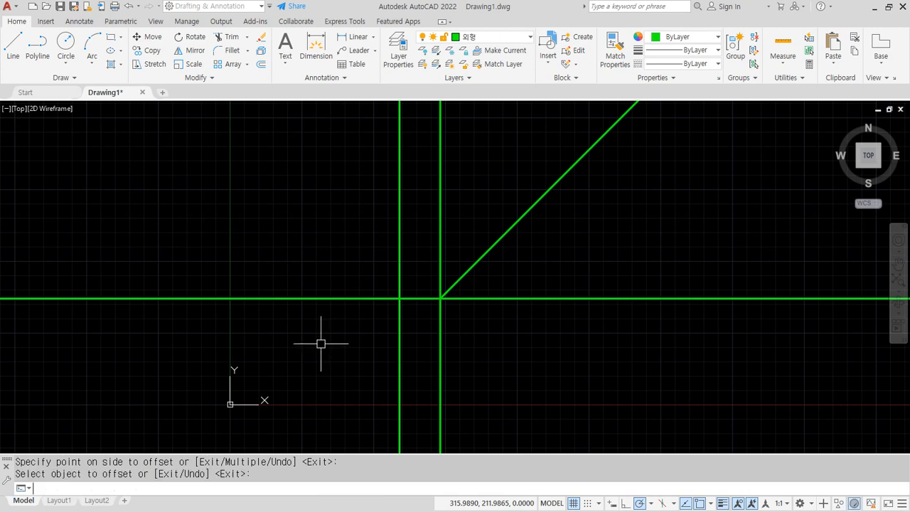
key("Return")
- Offset the horizontal construction line 80 downward
key("Return")
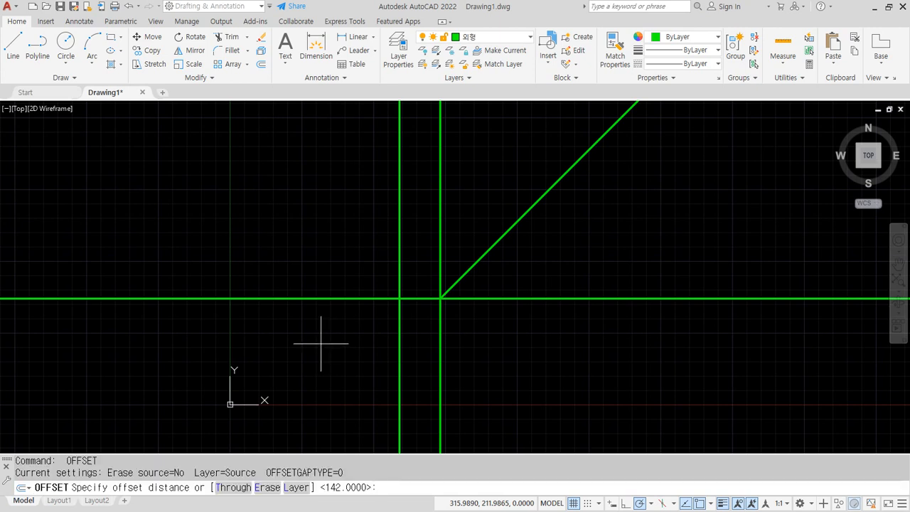
type("80")
key("Return")
left_click(417, 299)
left_click(414, 350)
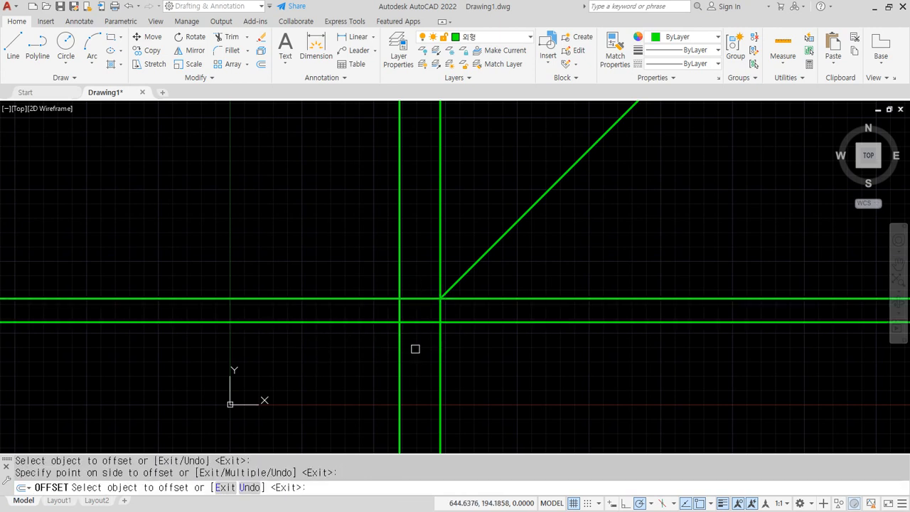
key("Return")
- Trim the vertical lines below the lower horizontal line and both horizontal lines left of the left vertical line
type("tr")
key("Return")
left_click(543, 362)
left_click(356, 361)
left_click(353, 369)
left_click(337, 214)
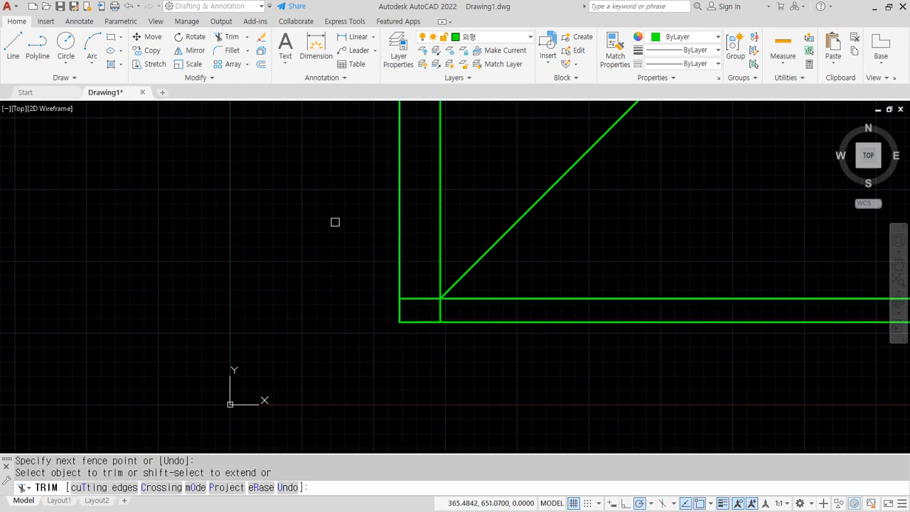
- Draw a horizontal line above the front view across to the 45° line, continuing vertically down to the lower horizontal line
key("Return")
middle_click_drag(736, 188, 392, 291)
scroll(90, 404, "up", 8)
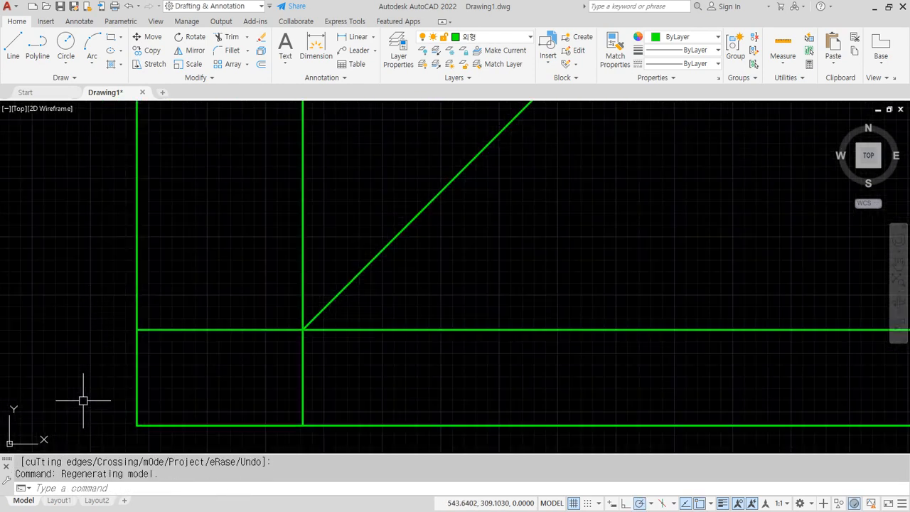
middle_click_drag(188, 388, 187, 363)
type("l")
key("Return")
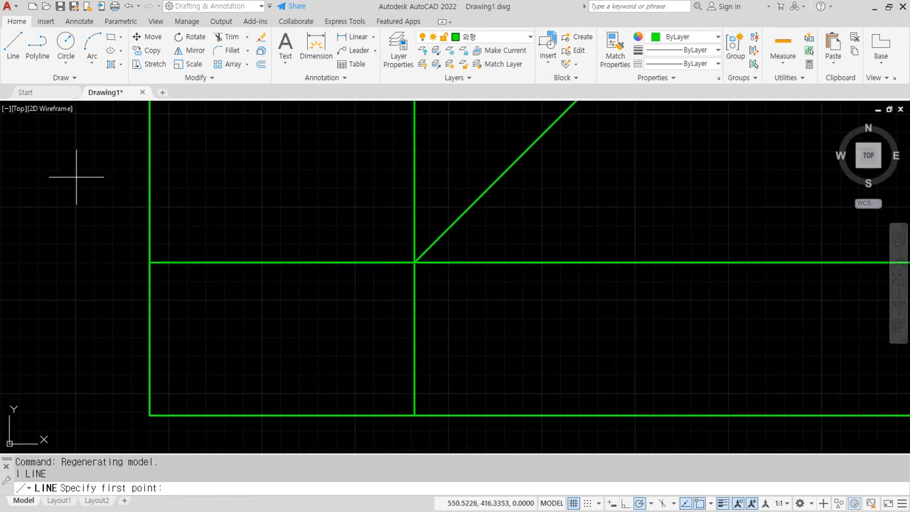
left_click(77, 177)
left_click(499, 177)
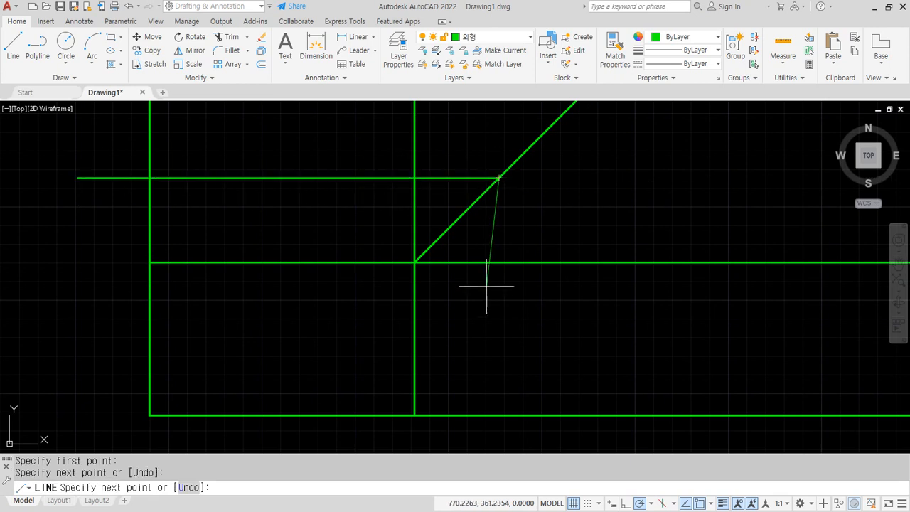
left_click(498, 414)
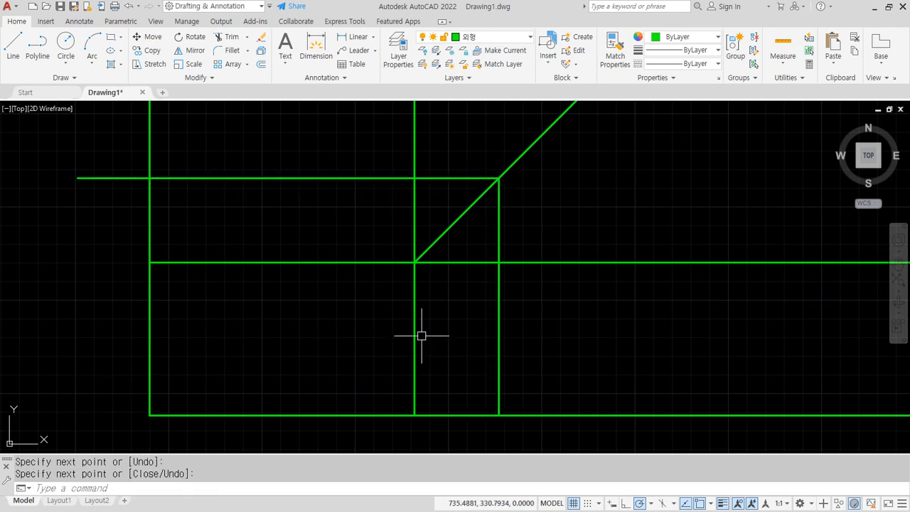
key("Return")
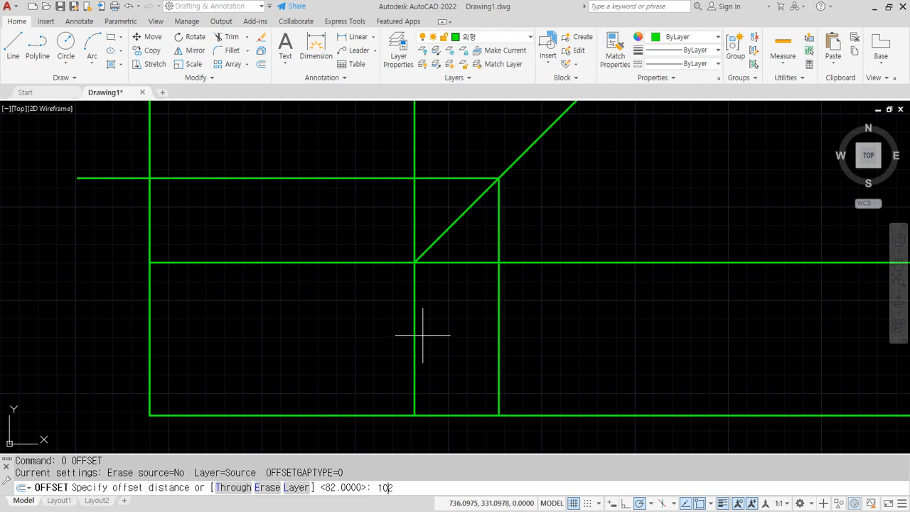
- Offset the new vertical line 102 to the right and the new horizontal line 102 upward
key("Return")
left_click(501, 308)
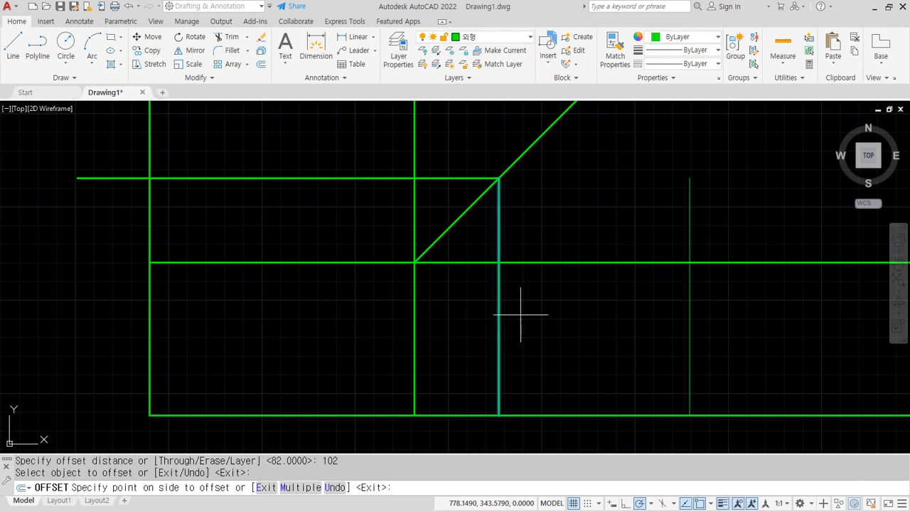
left_click(534, 309)
left_click(328, 183)
left_click(330, 178)
left_click(334, 149)
scroll(332, 158, "down", 2)
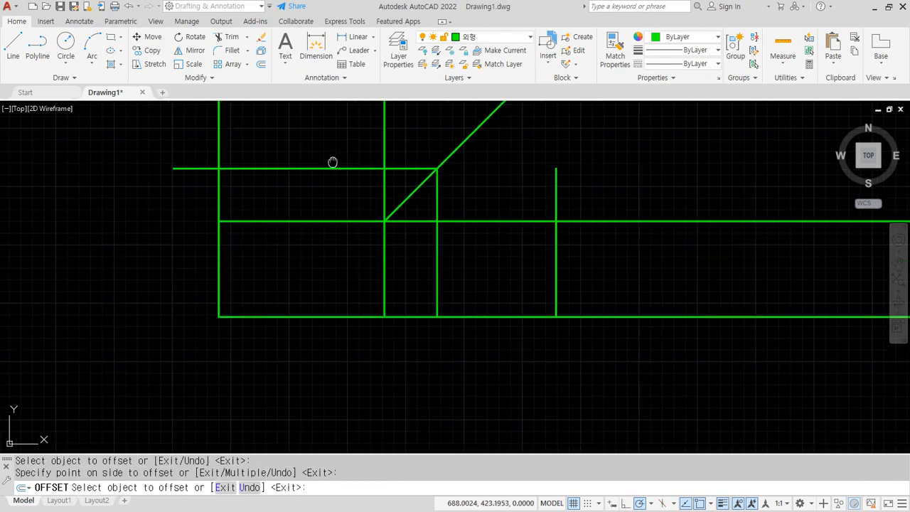
key("Escape")
- Try to fillet the rightmost vertical line with the 45° line, and delete the resulting arc
type("f")
key("Return")
left_click(547, 252)
left_click(496, 178)
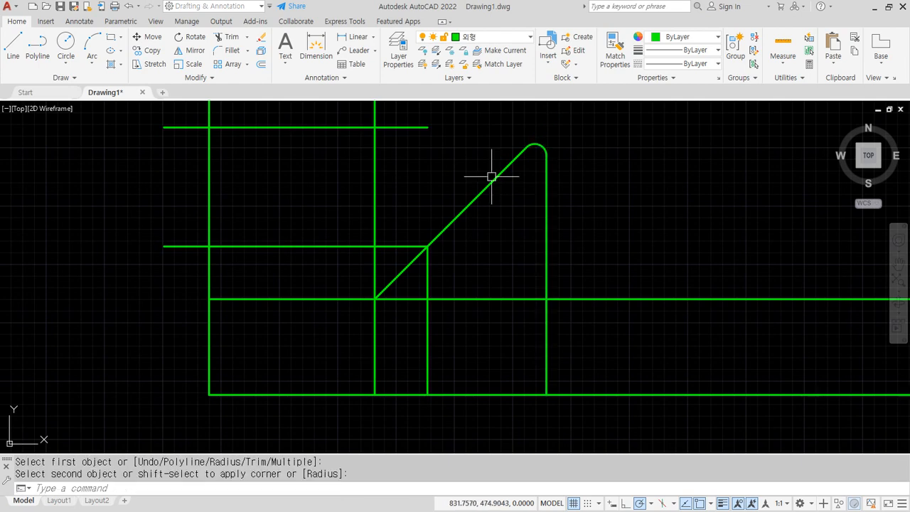
left_click(498, 126)
left_click(583, 197)
key("Delete")
- Fillet the rightmost vertical line and the 45° line with radius 0 to form a sharp corner
type("f")
key("Return")
type("r")
key("Return")
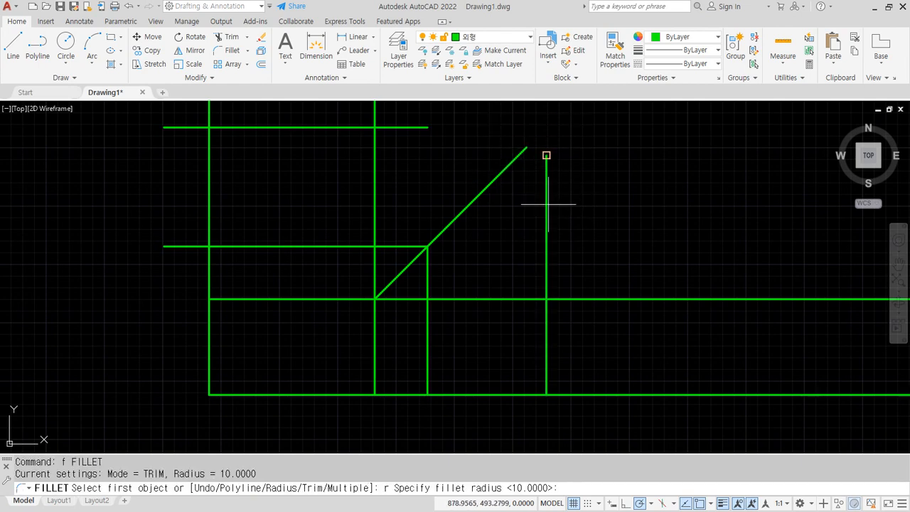
type("0")
key("Return")
left_click(547, 199)
left_click(510, 163)
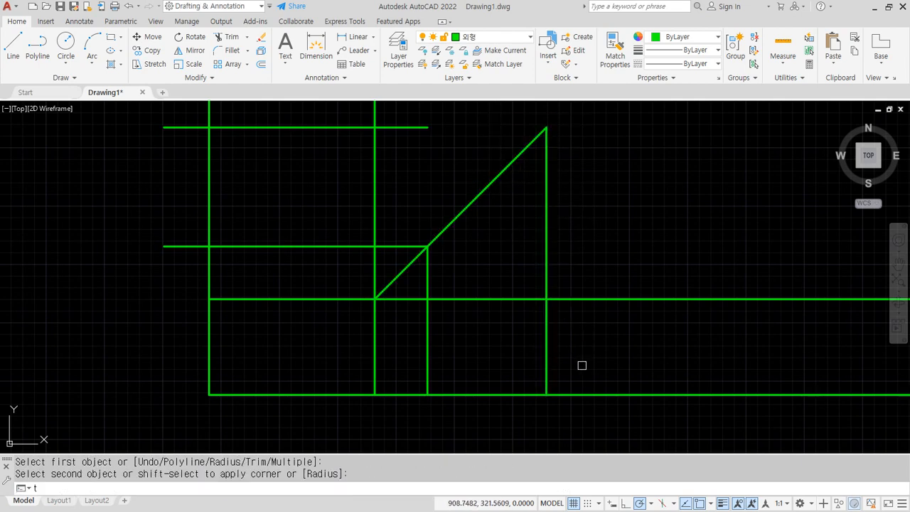
- Trim the excess horizontal and vertical lines around the right view, leaving a closed rectangle
type("tr")
key("Return")
left_click(588, 420)
left_click(586, 275)
left_click(415, 292)
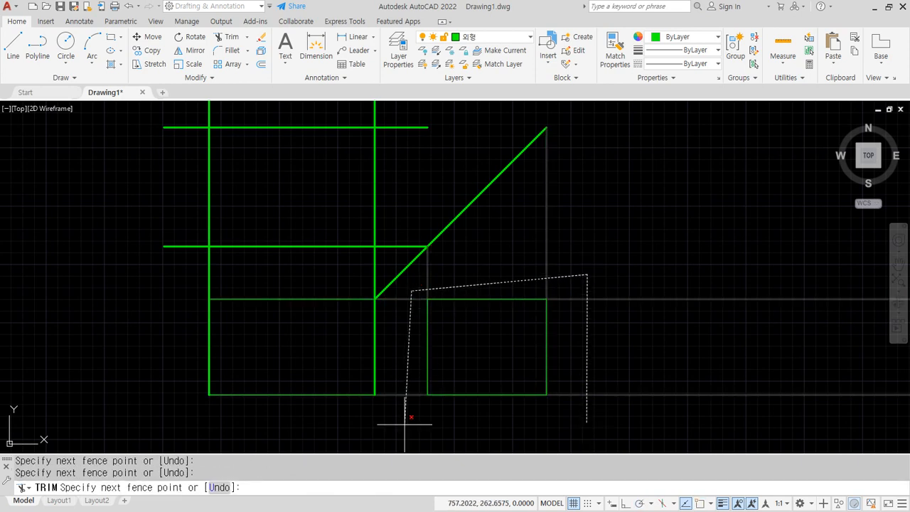
left_click(406, 417)
key("Return")
- Trim the excess lines around the top view and between it and the front view, leaving separate rectangles
type("f")
key("Return")
left_click(182, 276)
left_click(383, 265)
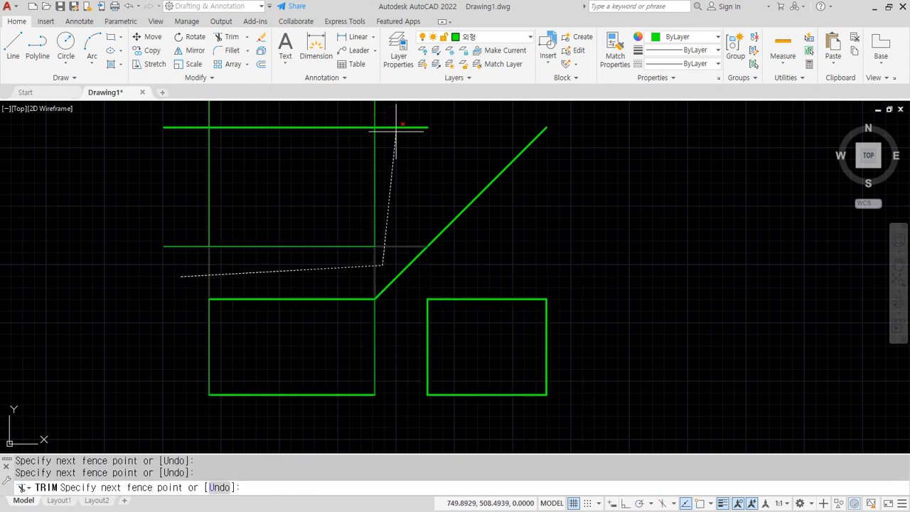
left_click(396, 114)
left_click(170, 296)
key("Return")
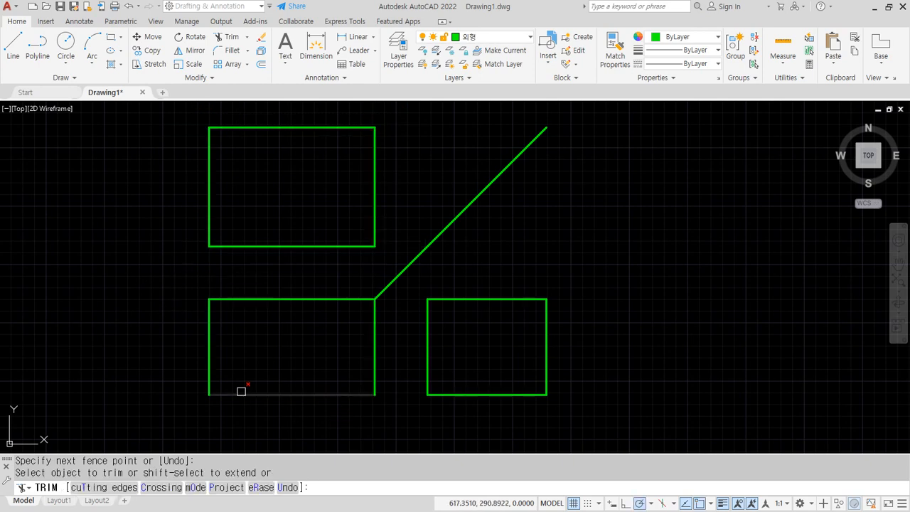
key("Escape")
key("Escape")
- Offset the front view's bottom edge 43 upward
type("o")
key("Return")
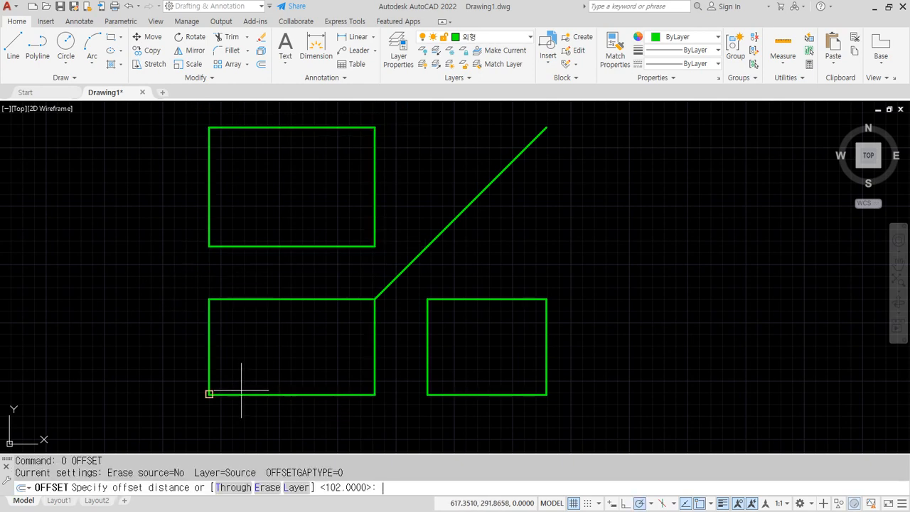
type("40")
key("Return")
left_click(245, 394)
left_click(246, 353)
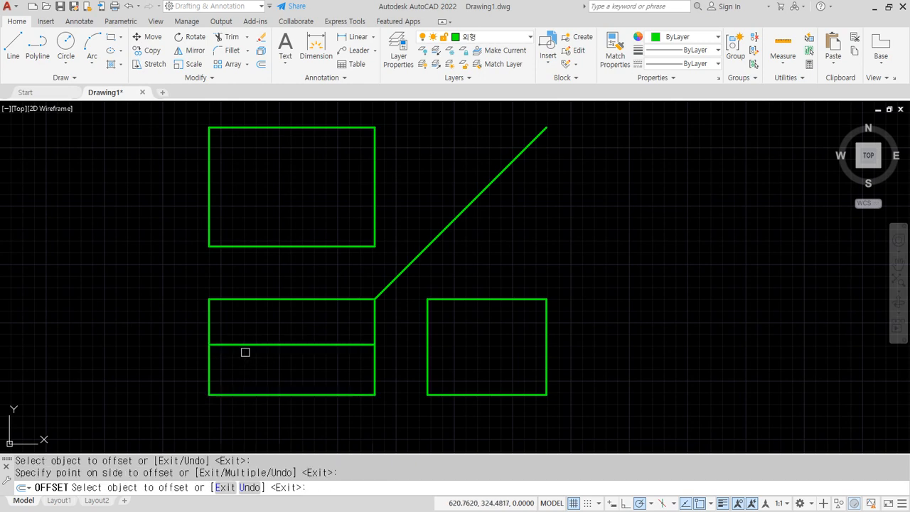
key("Return")
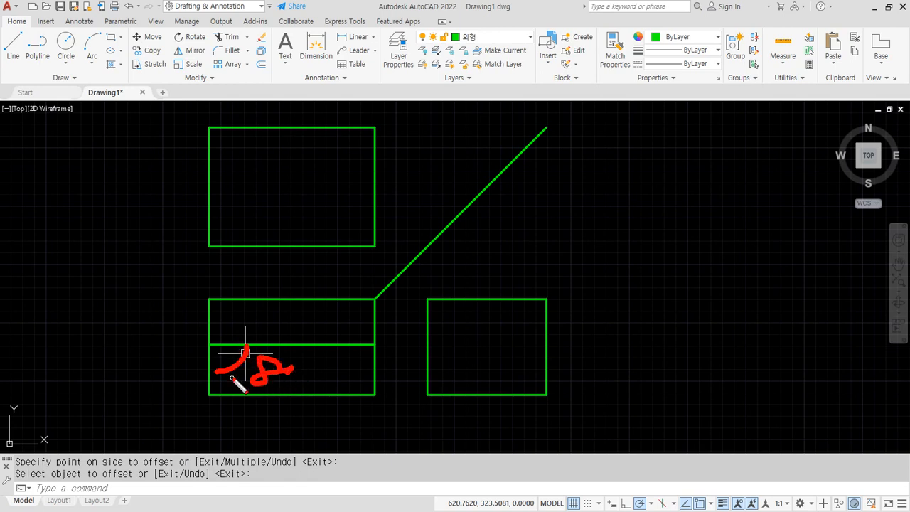
key("Escape")
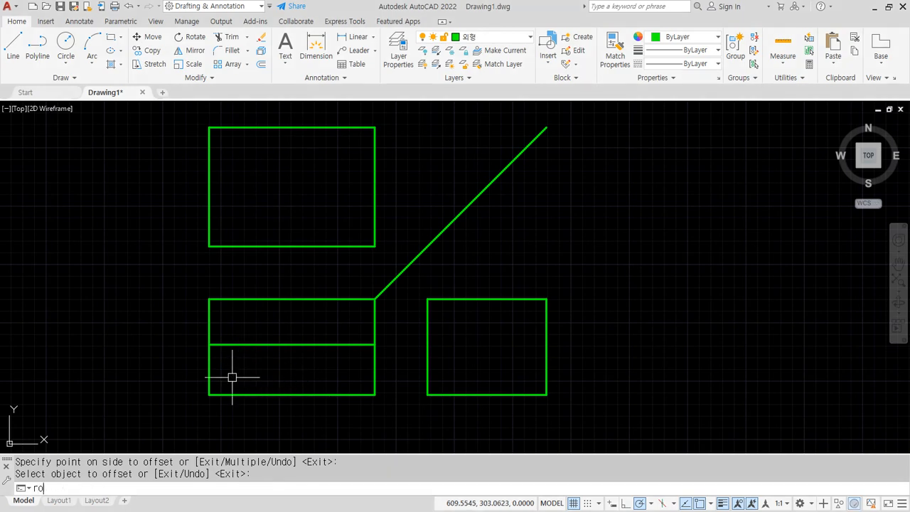
- Rotate a copy of the front view's left edge by 78° about its intersection with the inner horizontal line
type("ro")
key("Return")
left_click(208, 371)
key("Return")
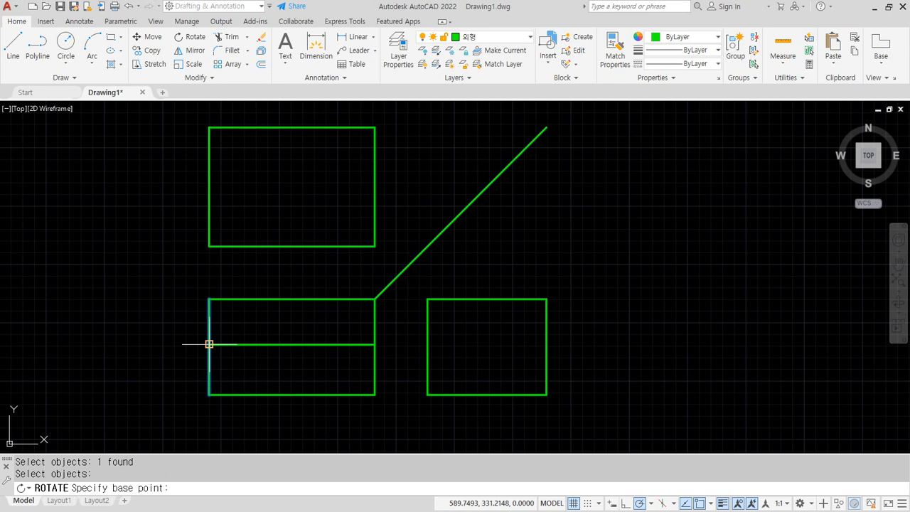
scroll(211, 364, "up", 6)
scroll(206, 304, "down", 3)
middle_click_drag(207, 304, 210, 281)
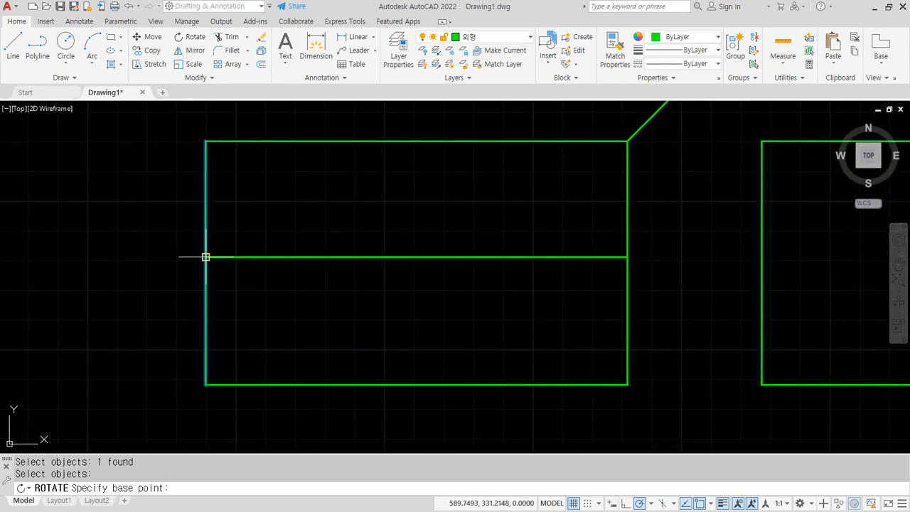
left_click(205, 256)
type("c")
key("Return")
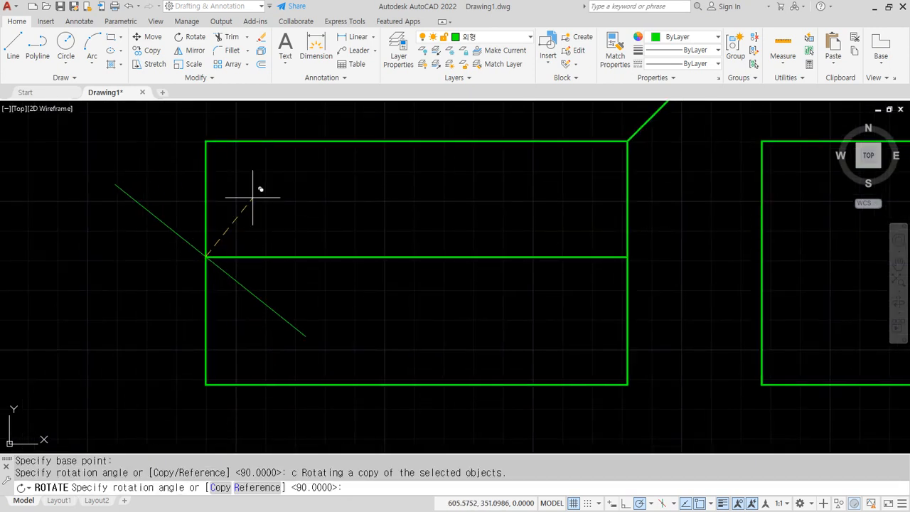
type("75")
key("Return")
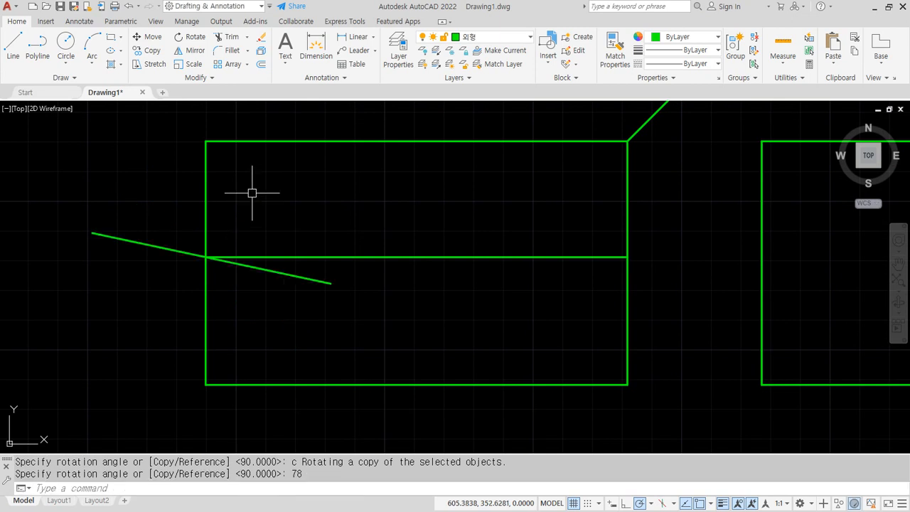
- Extend the sloped line to the front view's right edge and erase the inner horizontal line
type("ex")
key("Return")
left_click(331, 282)
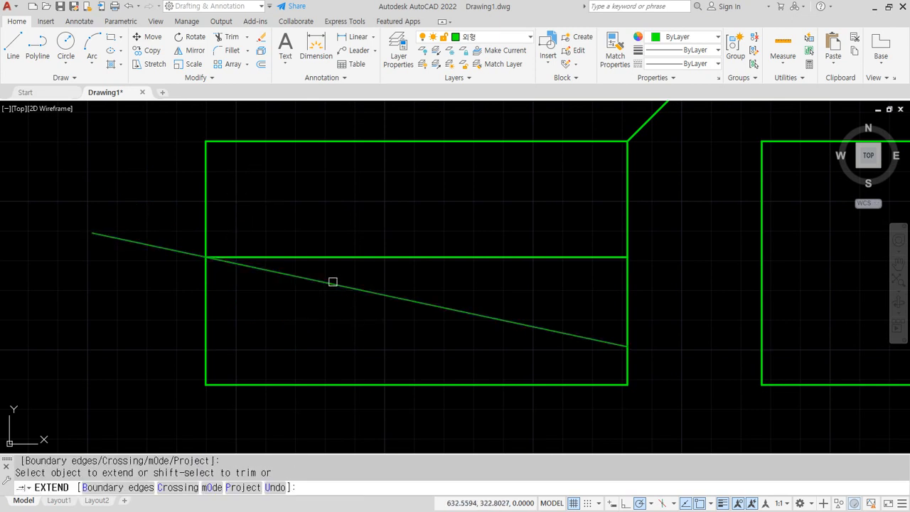
key("Return")
left_click(366, 256)
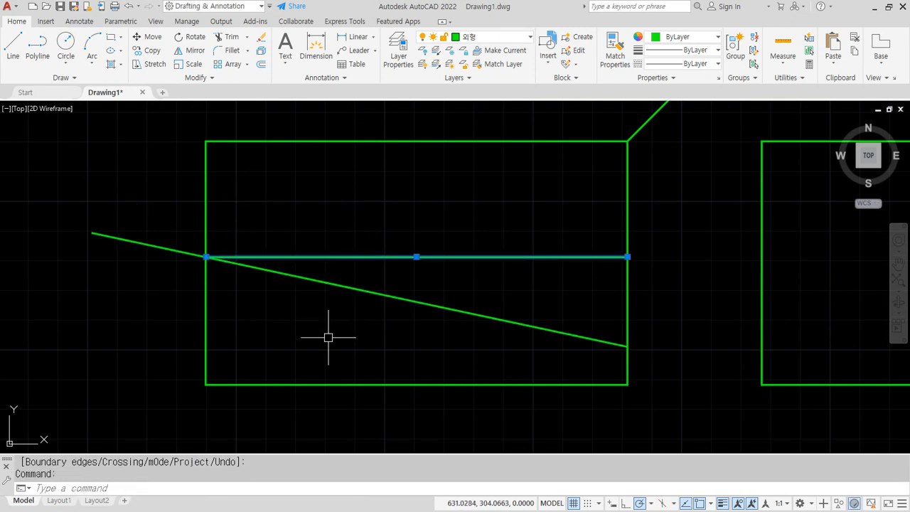
type("e")
key("Return")
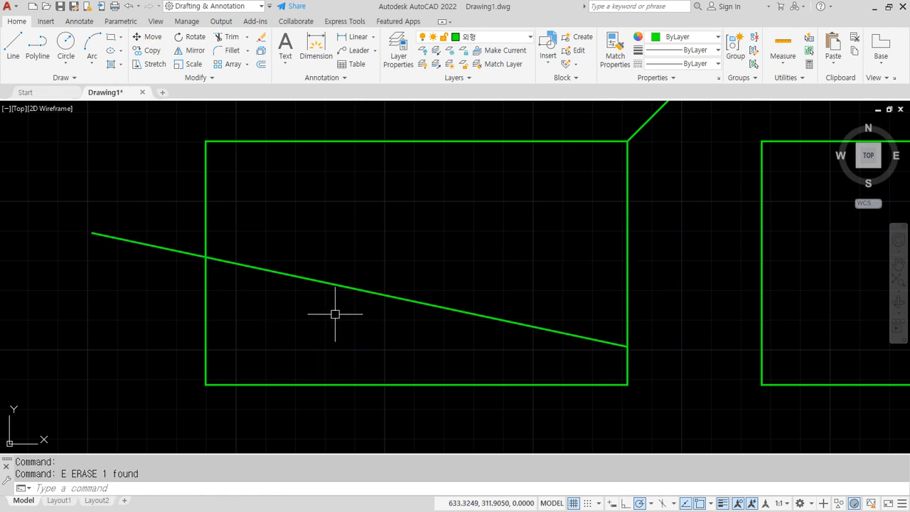
- Offset the front view's sloped line 22 upward
type("o")
key("Return")
type("22")
key("Return")
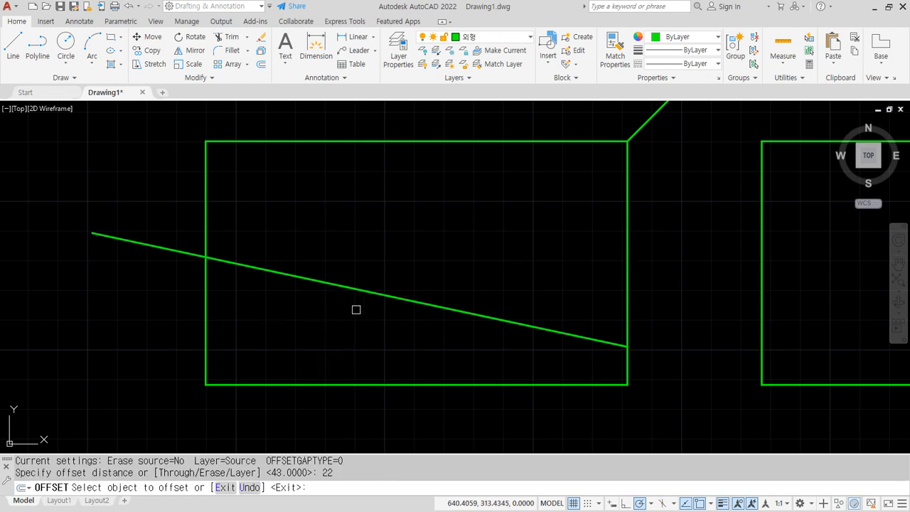
left_click(361, 286)
left_click(377, 249)
key("Return")
- Trim the ends of the sloped lines that project past the front view's left and right edges
type("tr")
key("Return")
left_click_drag(160, 135, 147, 314)
key("Return")
left_click(638, 283)
key("Return")
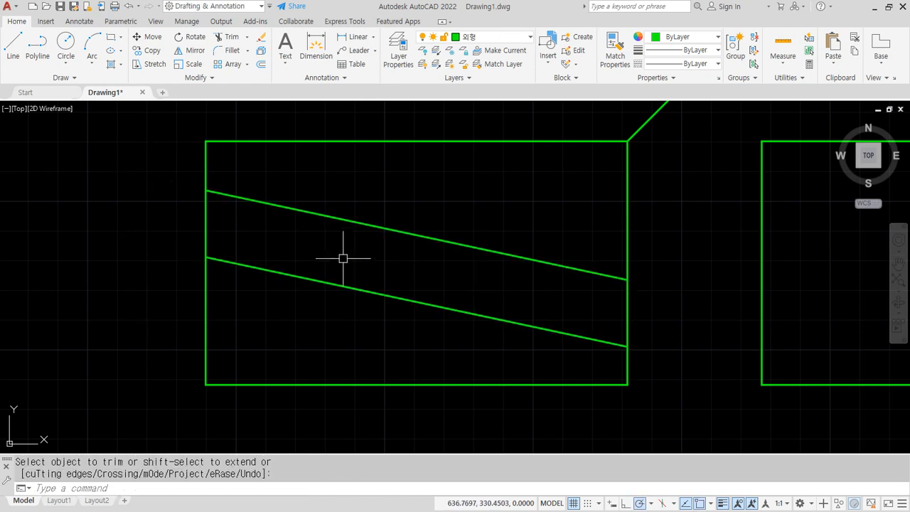
- Offset the front view's left edge 71 to the right
scroll(344, 258, "down", 2)
middle_click_drag(318, 259, 268, 285)
type("o")
key("Return")
type("7")
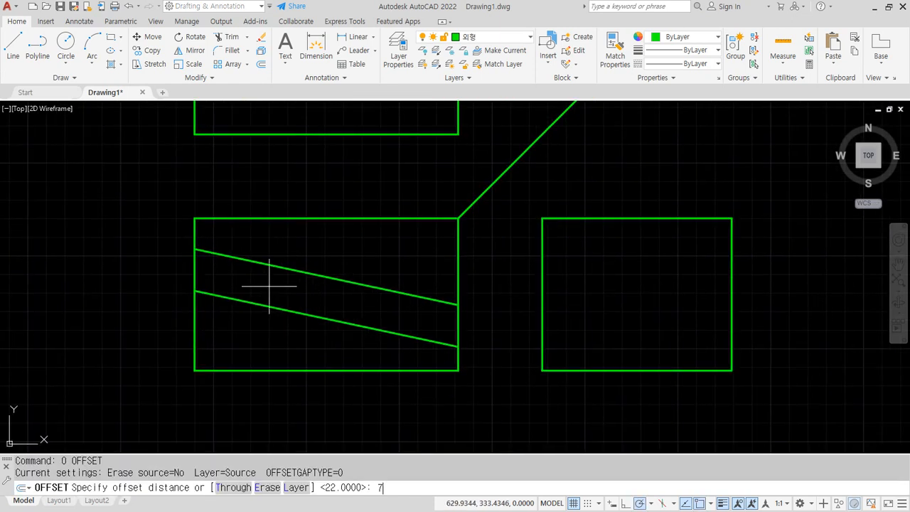
key("Return")
left_click(195, 257)
left_click(214, 271)
key("Return")
- Trim the front view's inner vertical line below the upper sloped line, and remove the outline above the slope on the right
type("tr")
key("Return")
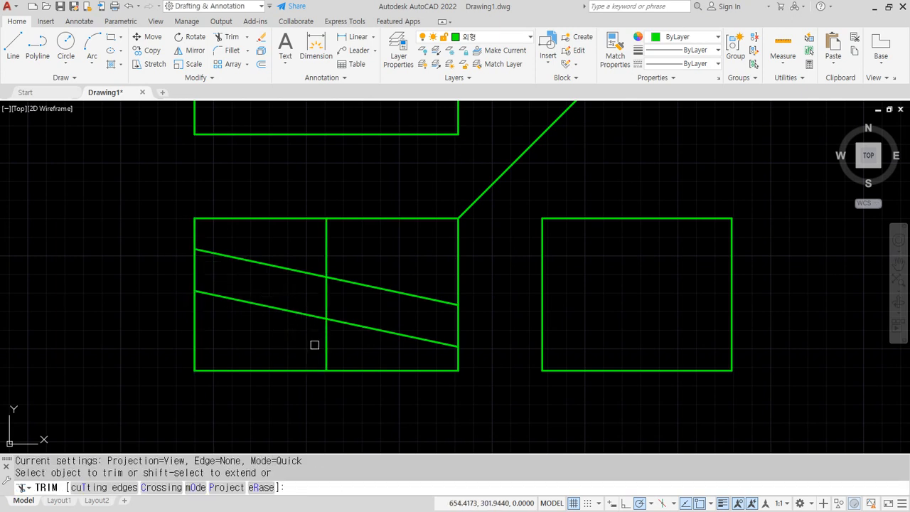
left_click(325, 343)
left_click(325, 303)
left_click(406, 219)
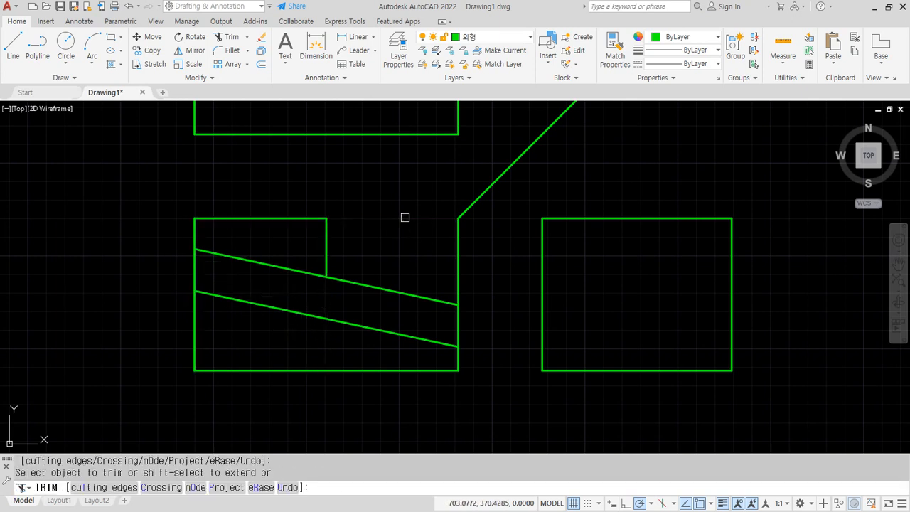
left_click(458, 267)
key("Return")
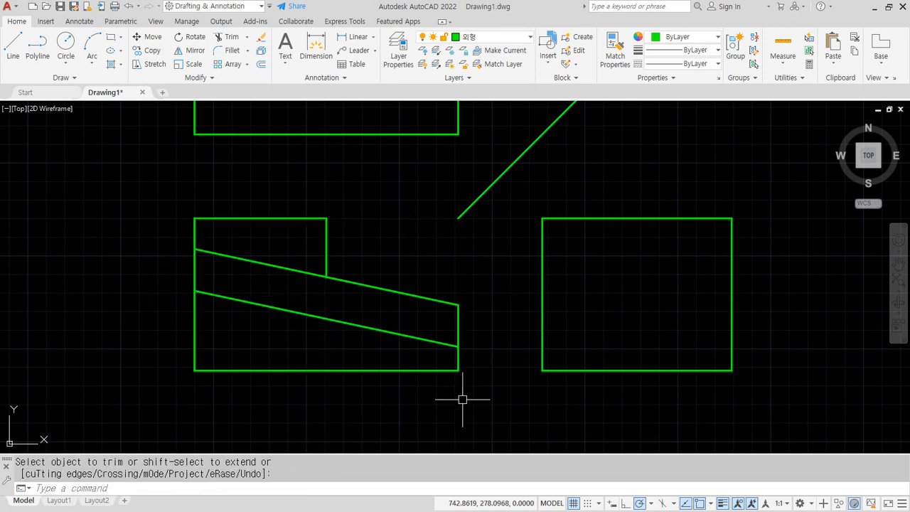
- Offset the top view's left edge 71 to the right
scroll(343, 291, "down", 2)
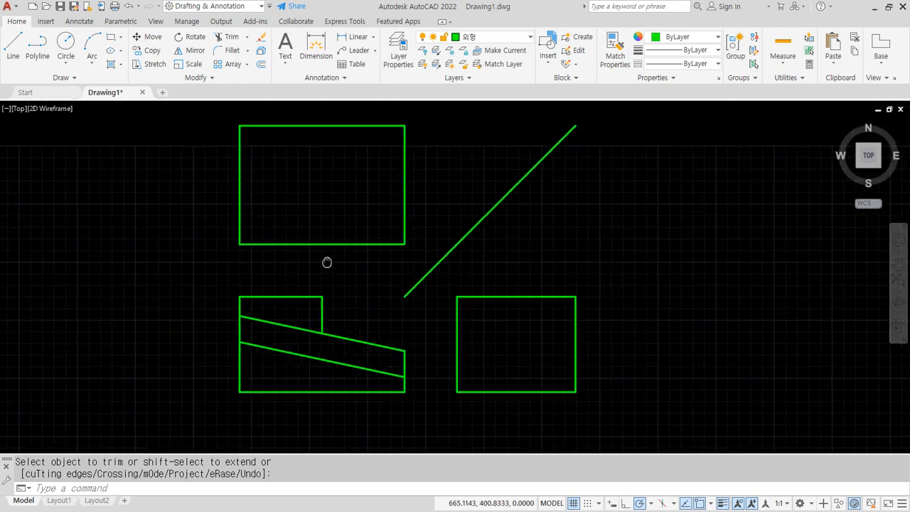
left_click(301, 205)
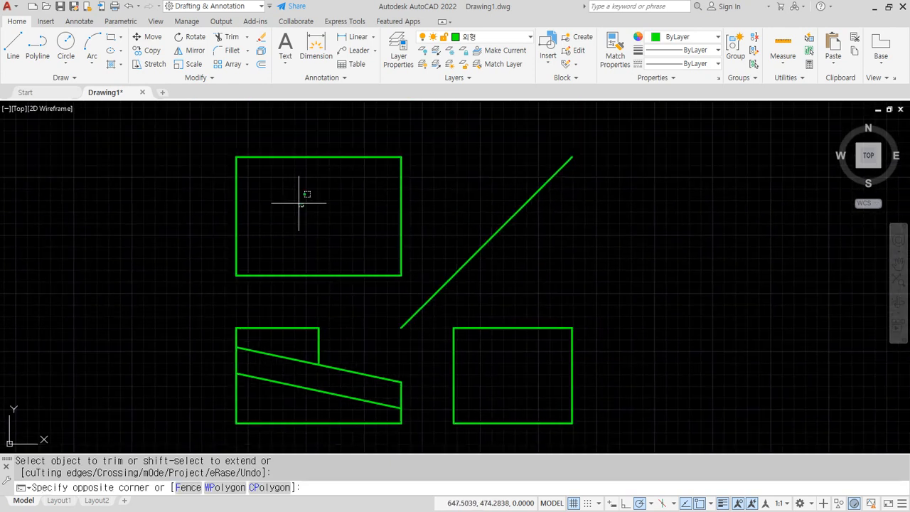
key("Escape")
type("o")
key("Return")
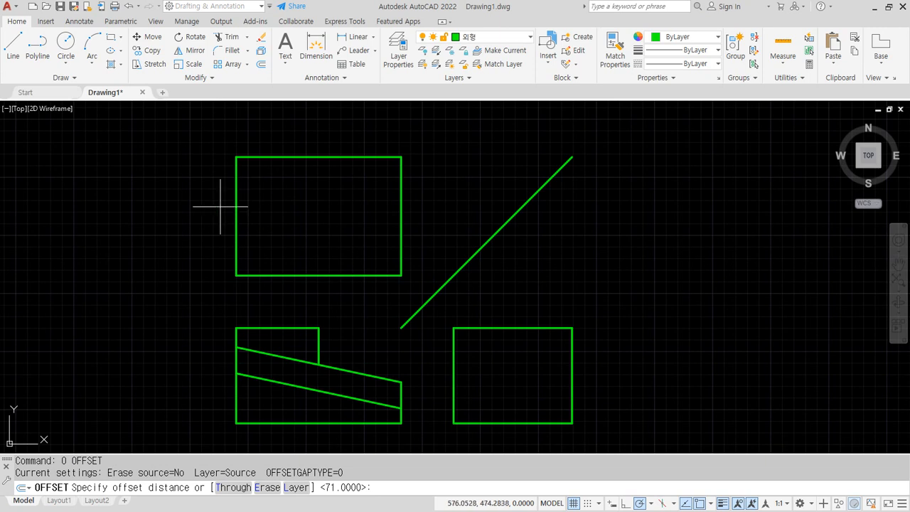
type("7")
key("Return")
left_click(236, 178)
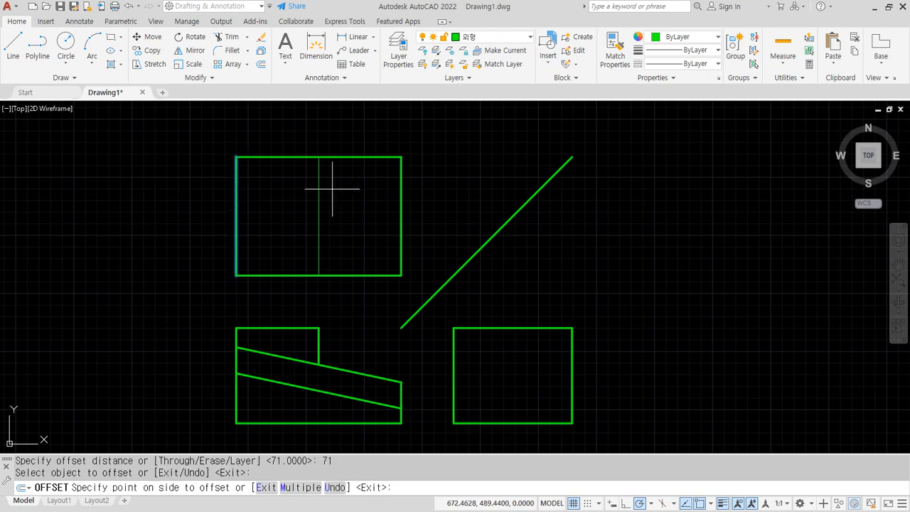
left_click(331, 190)
key("Return")
key("Return")
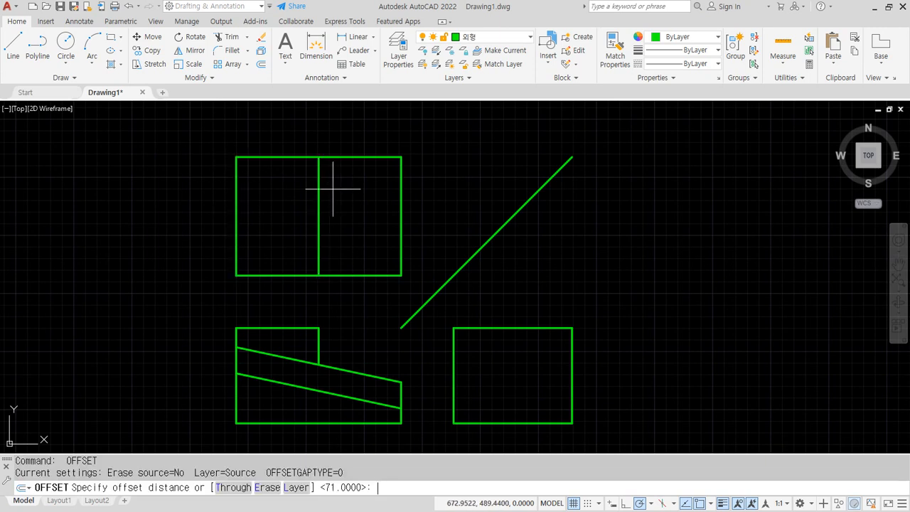
- Offset the top view's upper edge 72 downward
type("72")
key("Return")
left_click(340, 157)
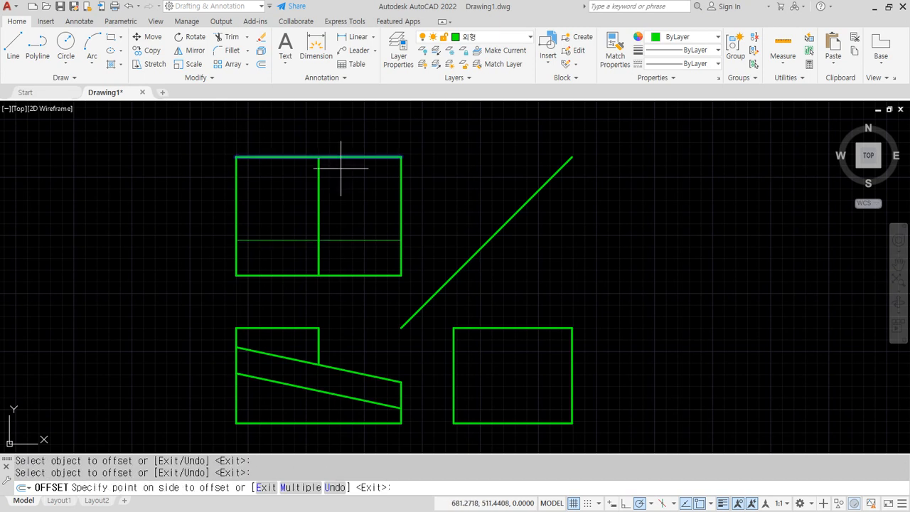
left_click(296, 242)
key("Return")
- Fillet the top view's inner horizontal and vertical lines into a corner, closing the rectangle at the upper left
type("f")
key("Return")
left_click(309, 240)
left_click(320, 229)
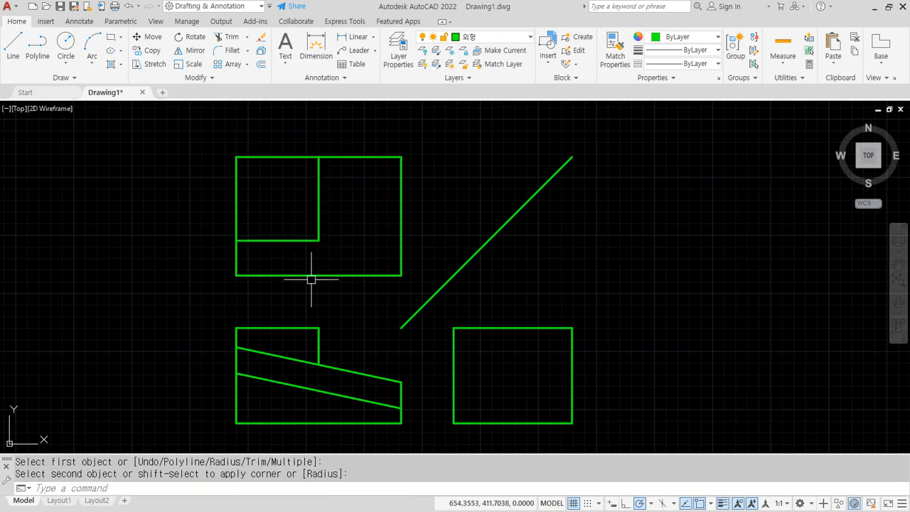
- Offset the top view's upper edge 36 downward
type("o")
key("Return")
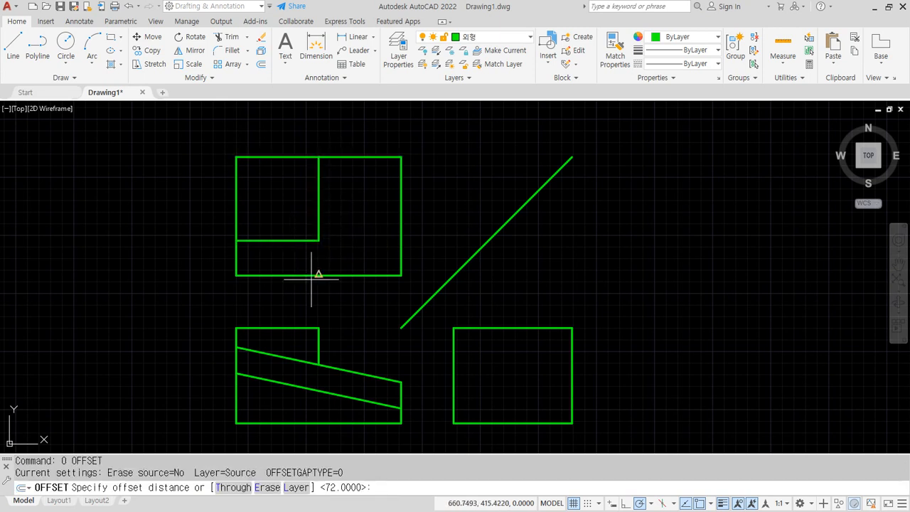
type("36")
key("Return")
left_click(358, 157)
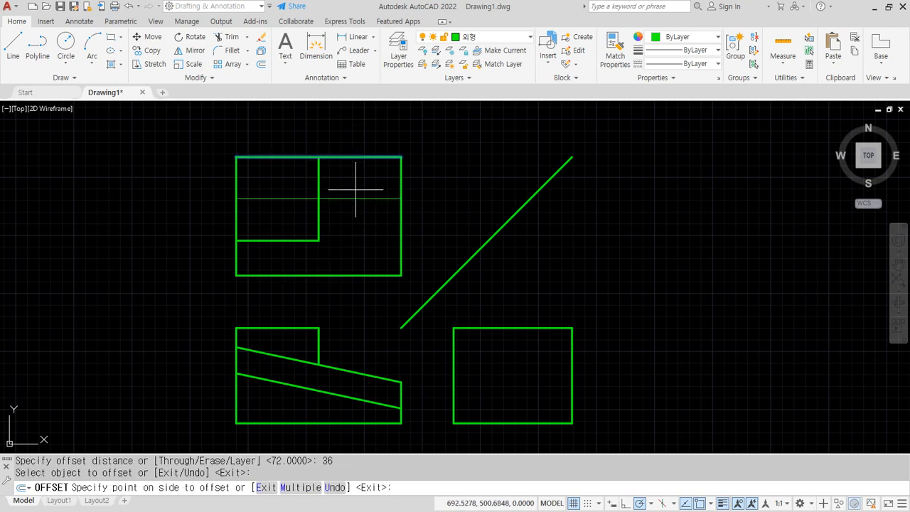
left_click(356, 214)
key("Return")
- Break the top view's new horizontal line at its intersection with the inner vertical line
mouse_move(306, 213)
left_mouse_down()
mouse_move(230, 187)
mouse_move(316, 187)
left_mouse_up()
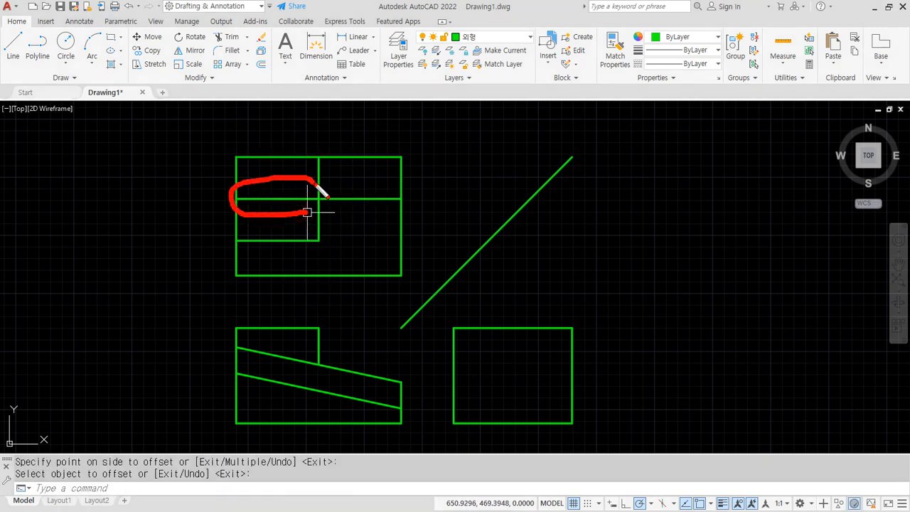
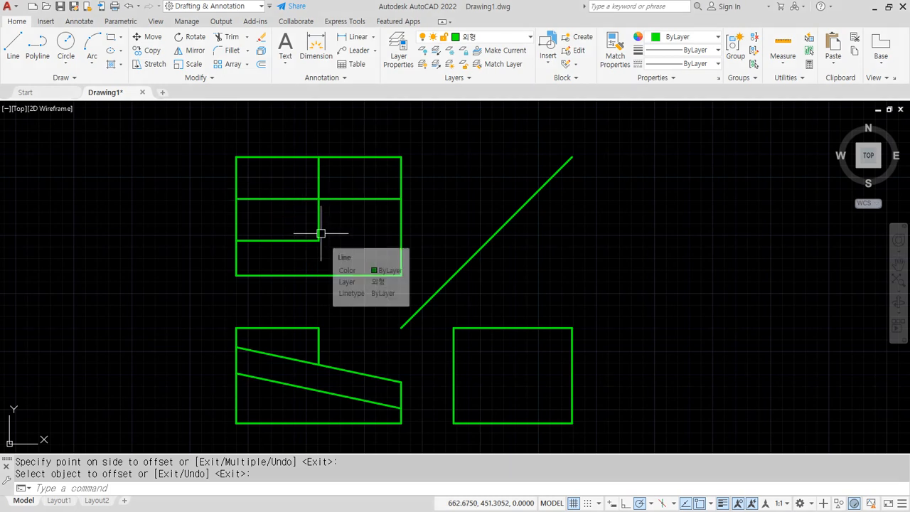
left_click(186, 78)
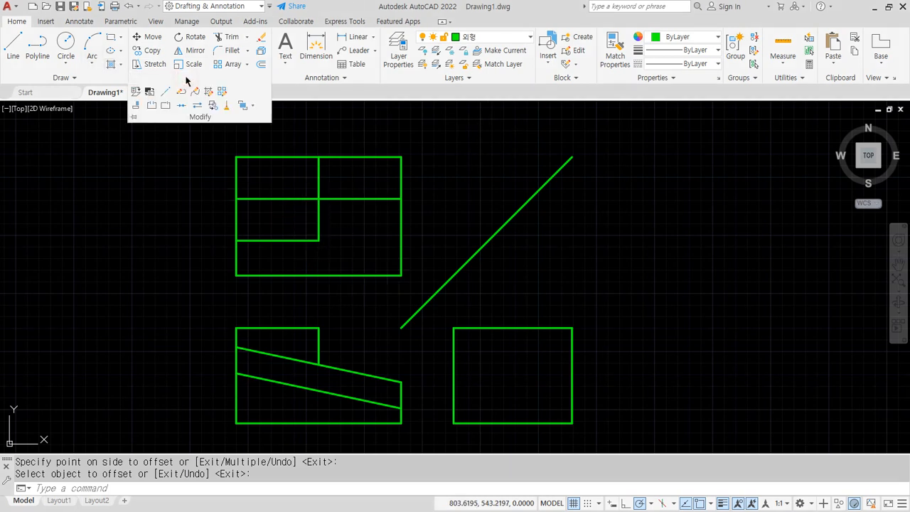
left_click(162, 106)
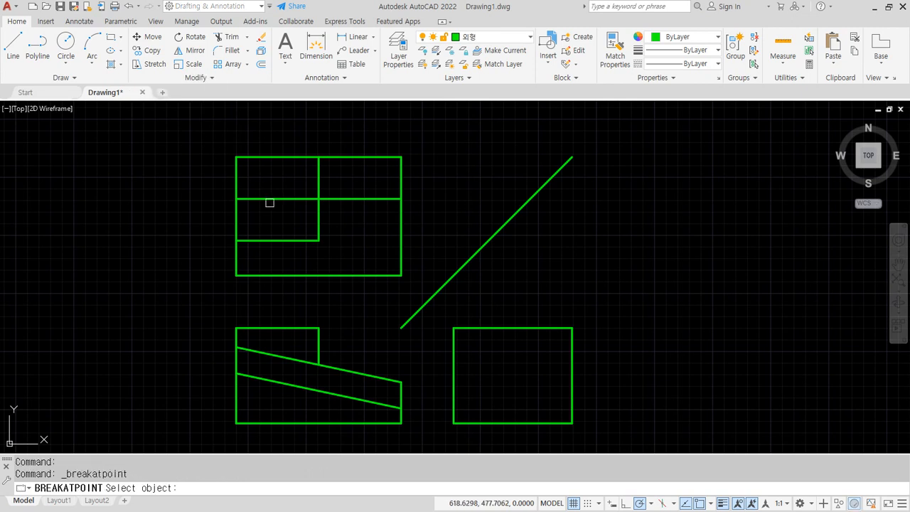
left_click(267, 199)
left_click(319, 199)
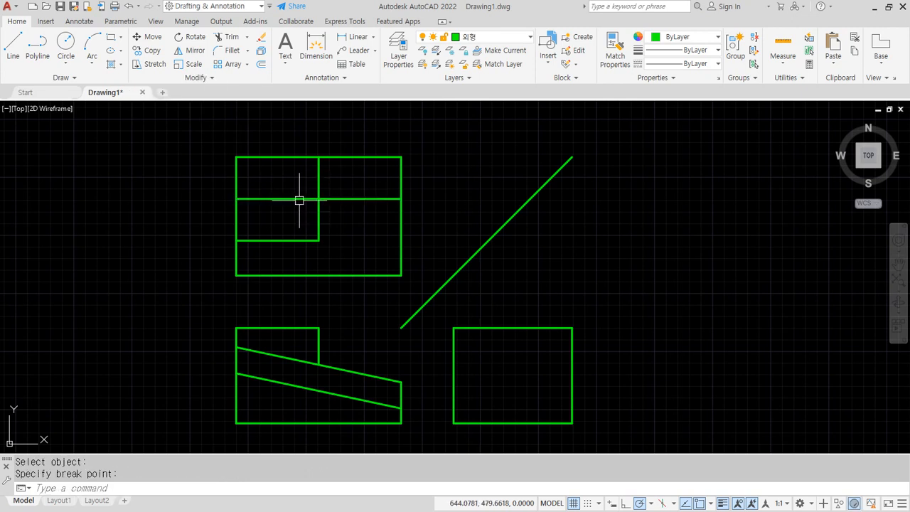
- Move the left portion of the broken horizontal line to the 은선 hidden-line layer
left_click(289, 200)
left_click(488, 39)
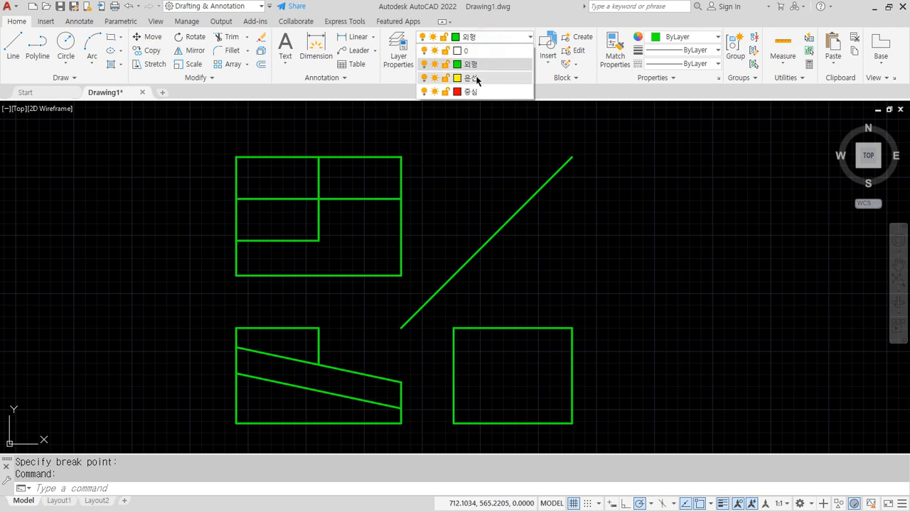
left_click(471, 86)
key("Escape")
key("Escape")
- Set the drawing's linetype scale factor to 1
type("lt")
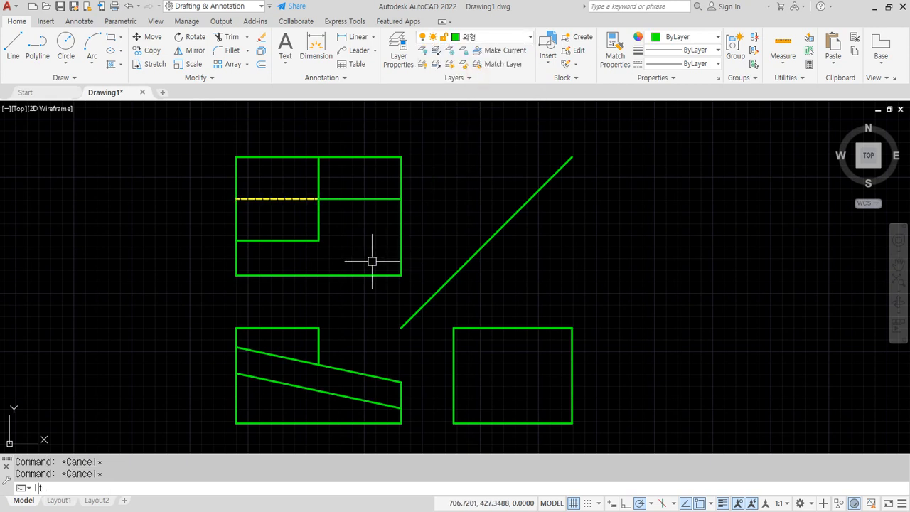
type("s")
key("Return")
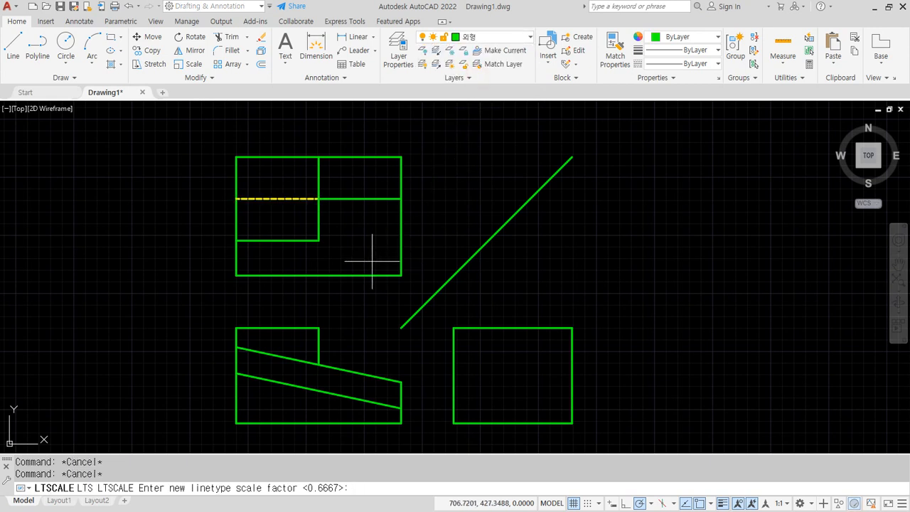
key("Return")
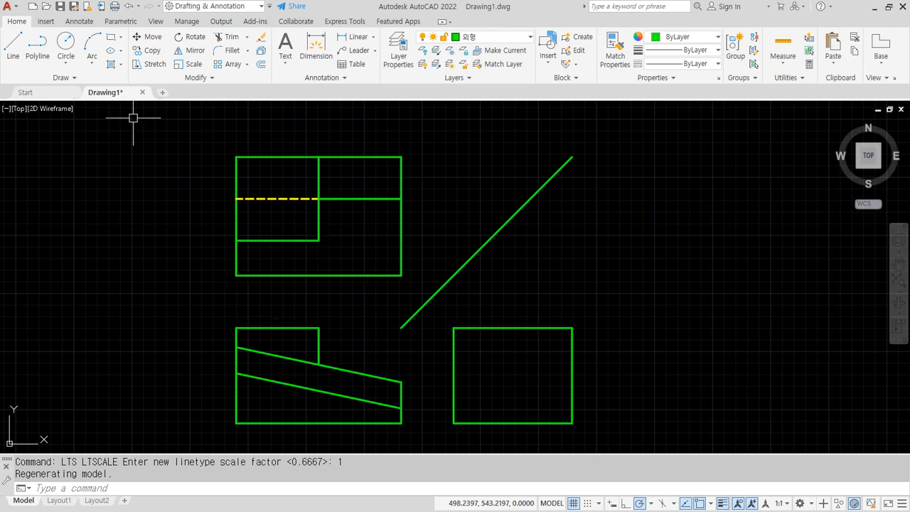
- Offset the top view's lower edge 25 upward
middle_click_drag(387, 254, 368, 226)
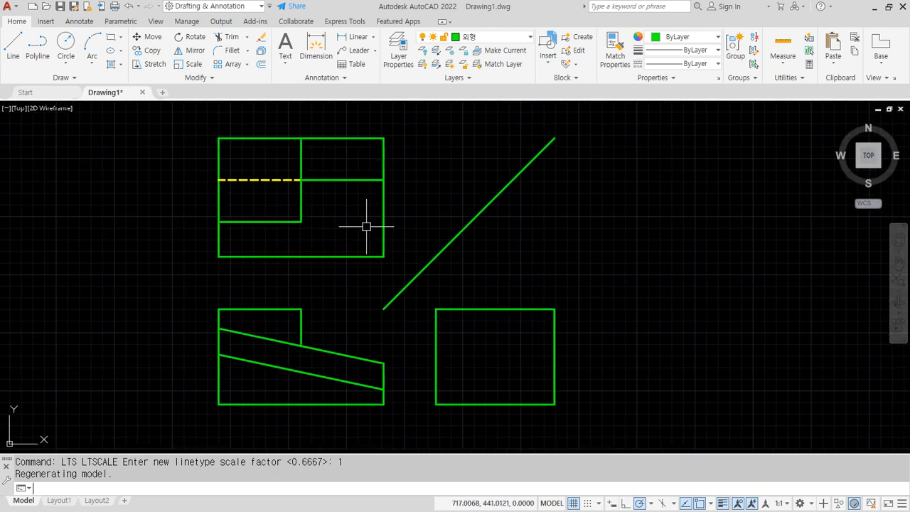
type("o")
key("Return")
type("2")
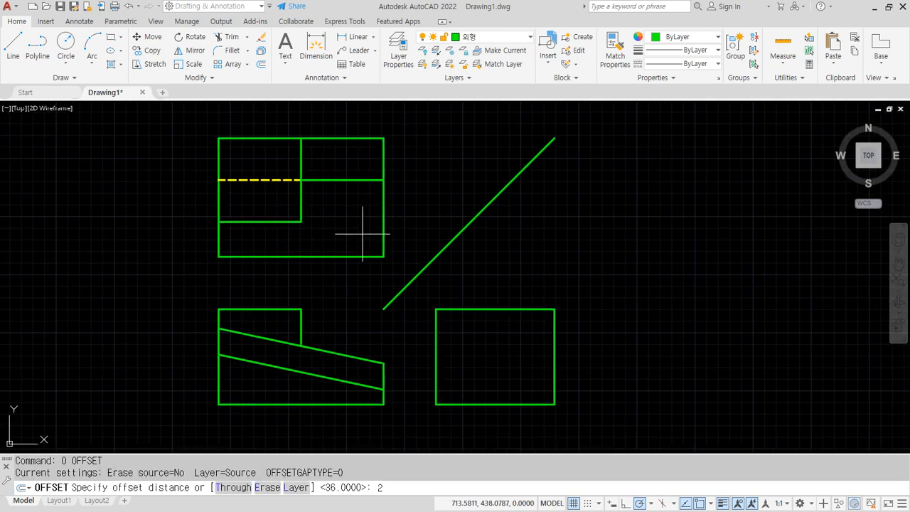
type("5")
key("Return")
left_click(359, 257)
left_click(362, 229)
key("Return")
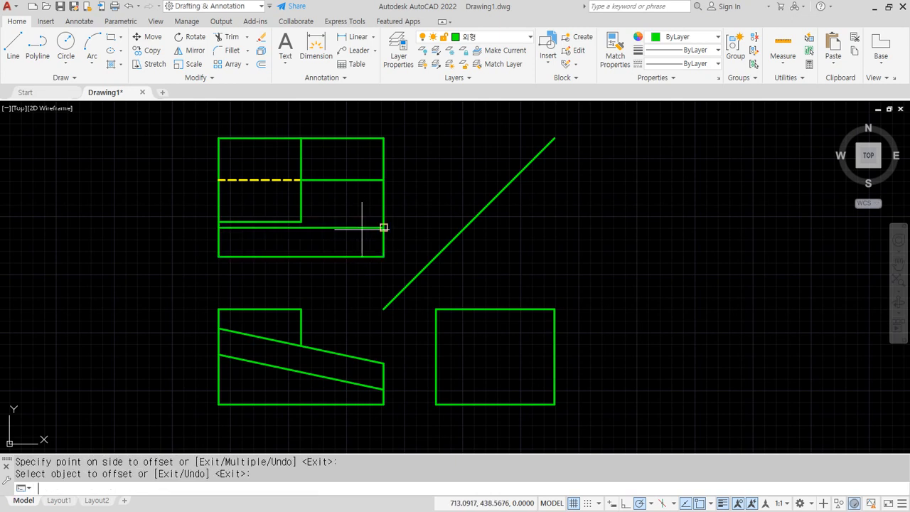
- Offset the top view's right edge 66 to the left
key("Return")
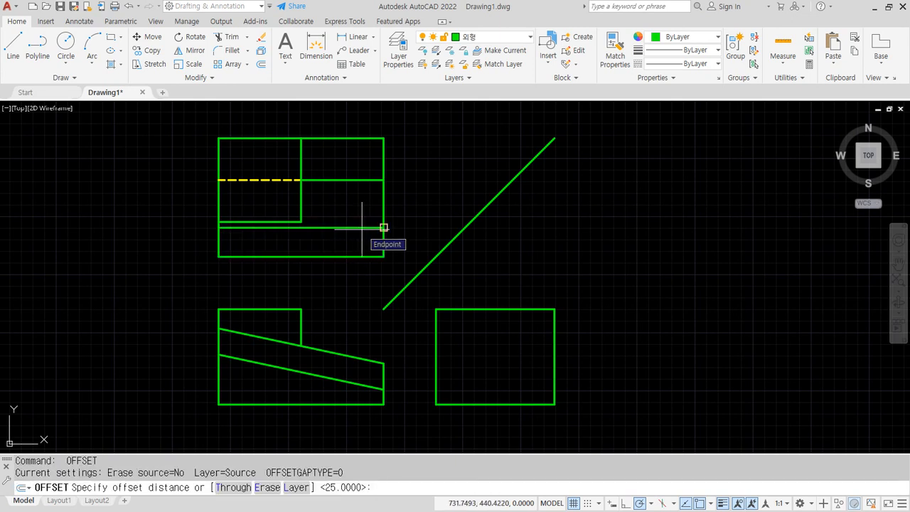
type("66")
key("Return")
left_click(385, 210)
left_click(329, 199)
key("Return")
- Move the top view's two newly offset crossing lines to the 중심 centre-line layer
scroll(316, 223, "up", 2)
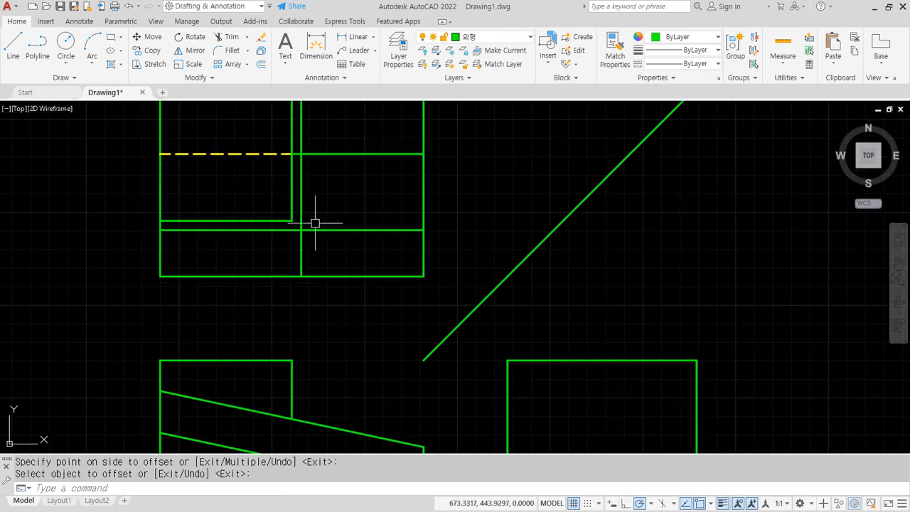
left_click(310, 236)
left_click(299, 224)
left_click(483, 38)
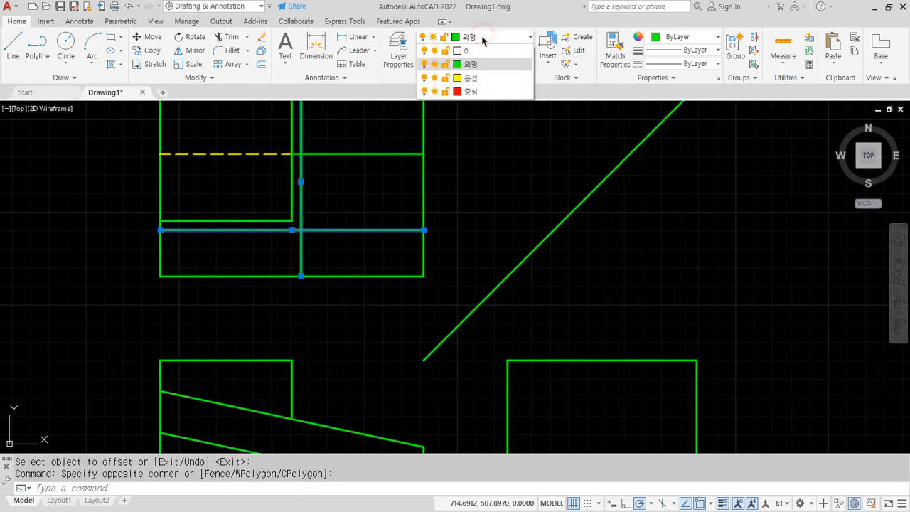
left_click(467, 91)
key("Escape")
key("Escape")
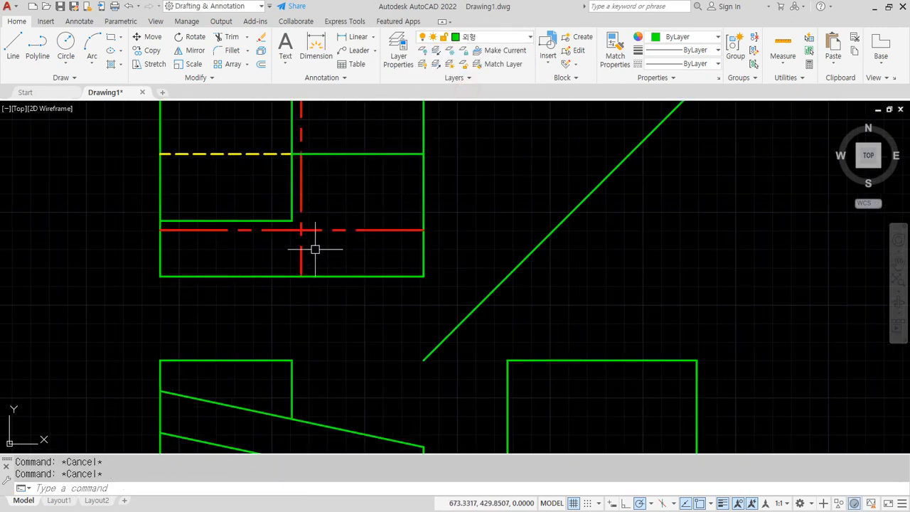
- Draw a circle of radius 22 centred on the intersection of the top view's centre lines
type("c")
key("Return")
left_click(301, 230)
type("2")
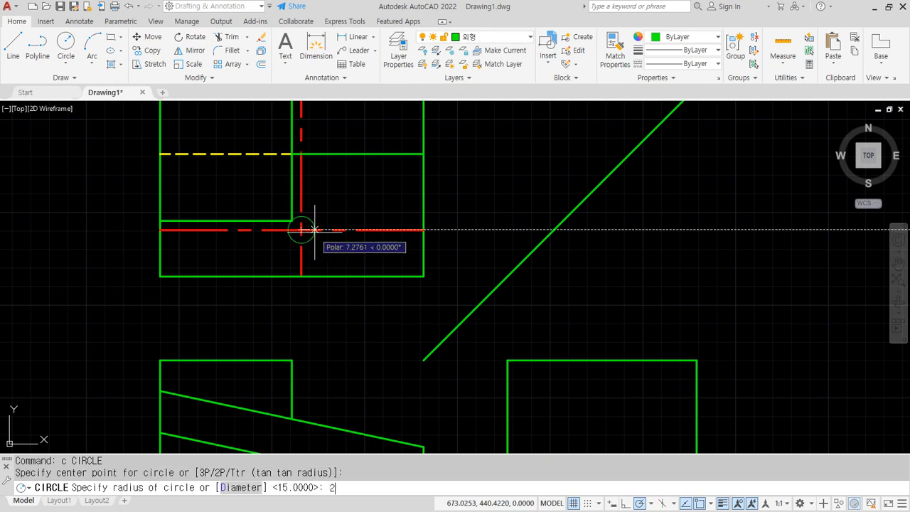
type("2")
key("Return")
- Draw vertical lines from the circle's right and left quadrants down to the top view's lower edge
type("l")
key("Return")
left_click(342, 229)
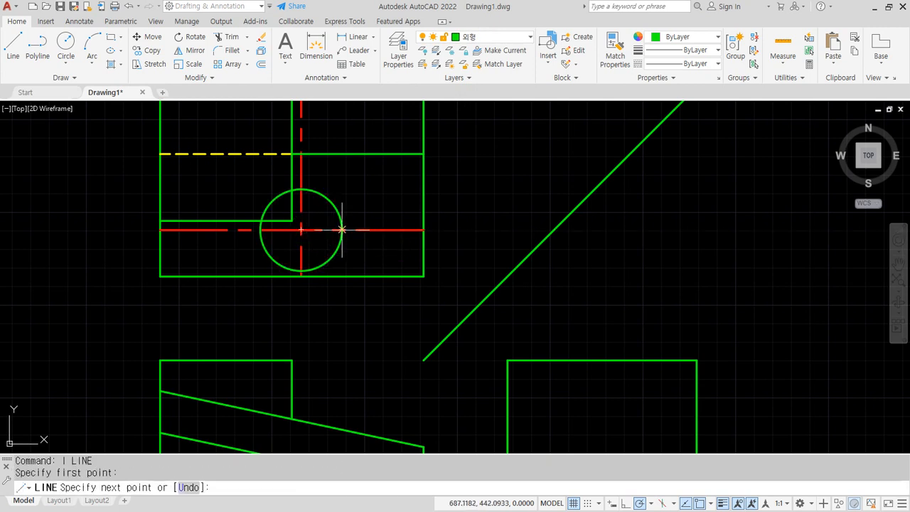
left_click(342, 276)
key("Return")
key("Return")
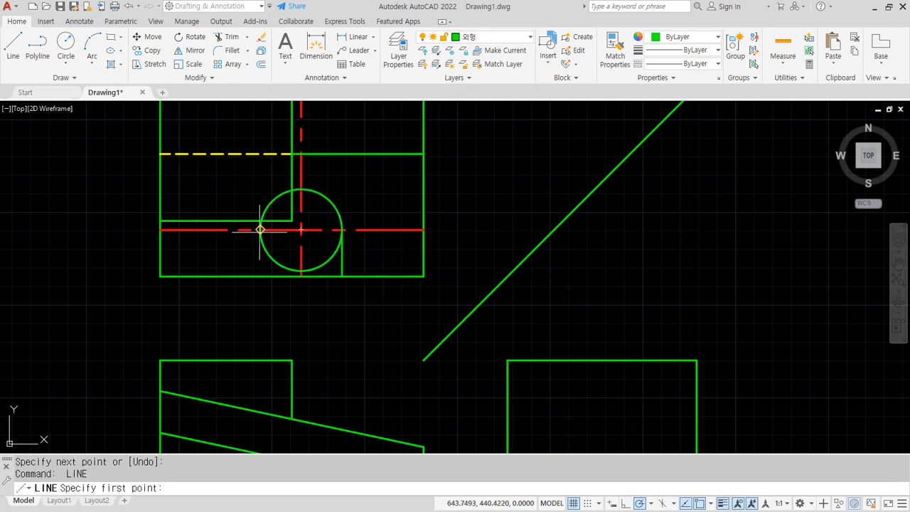
left_click(260, 230)
left_click(261, 276)
key("Return")
- Trim the circle's lower half and the top view's lower edge between the two vertical lines to open the arched slot
type("tr")
key("Return")
left_click(281, 253)
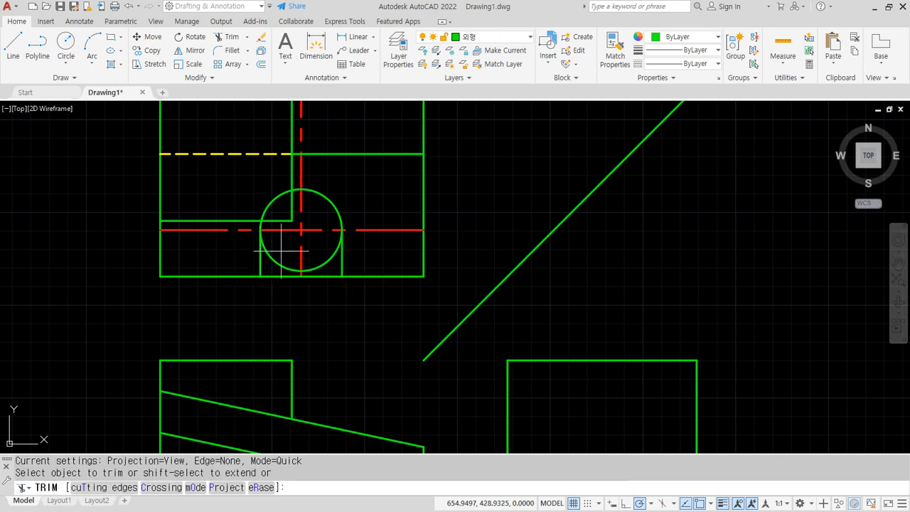
left_click(281, 291)
left_click(316, 250)
left_click(316, 291)
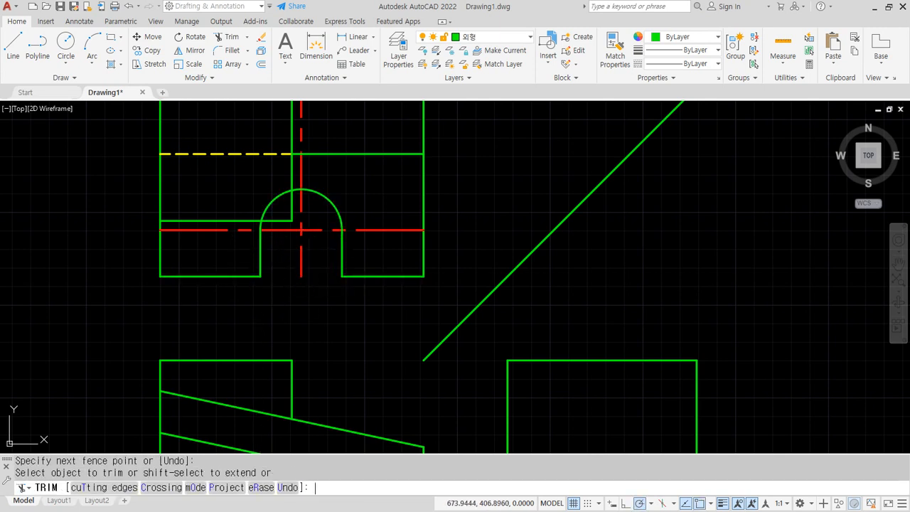
key("Return")
- Trim away the portion of the slot's arc that lies inside the upper-left rectangle
scroll(281, 216, "up", 2)
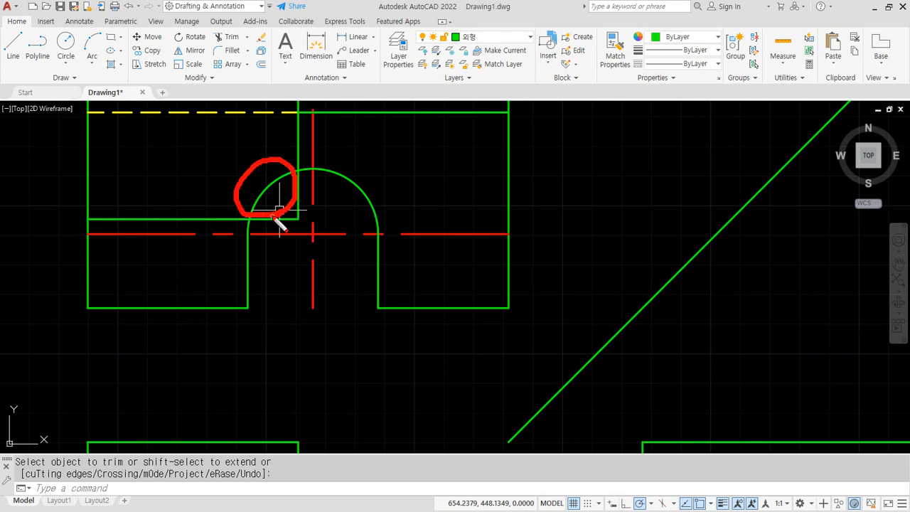
left_click_drag(312, 152, 301, 168)
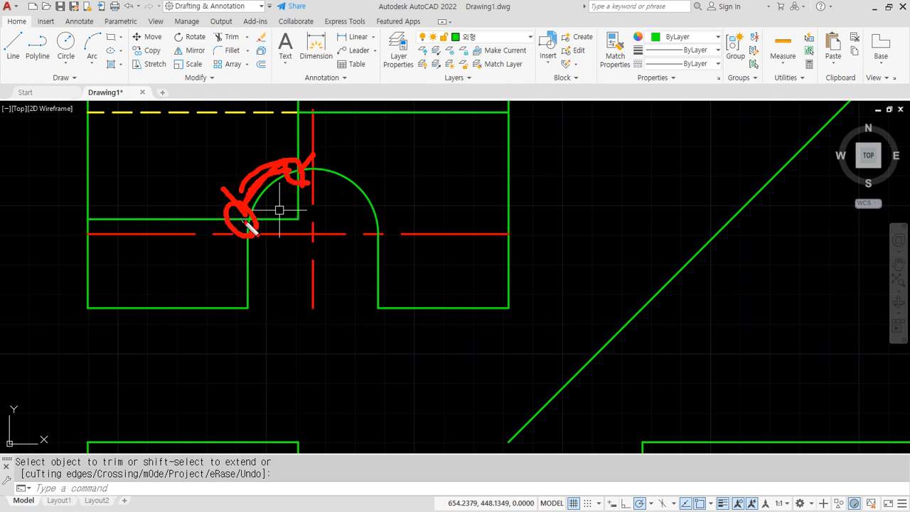
key("Escape")
left_click(278, 182)
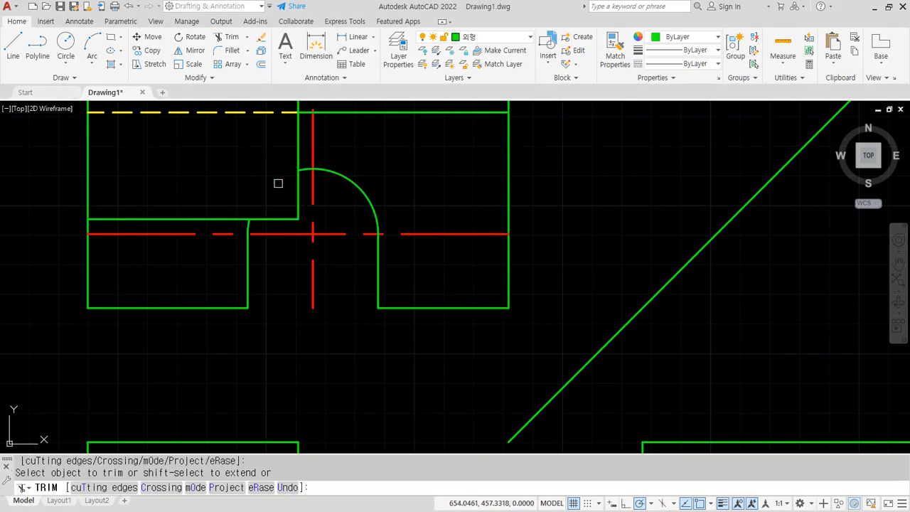
key("Return")
- Redraw the slot's missing arc segment with a Start, Center, End arc centred on the centre-line intersection
left_click(92, 64)
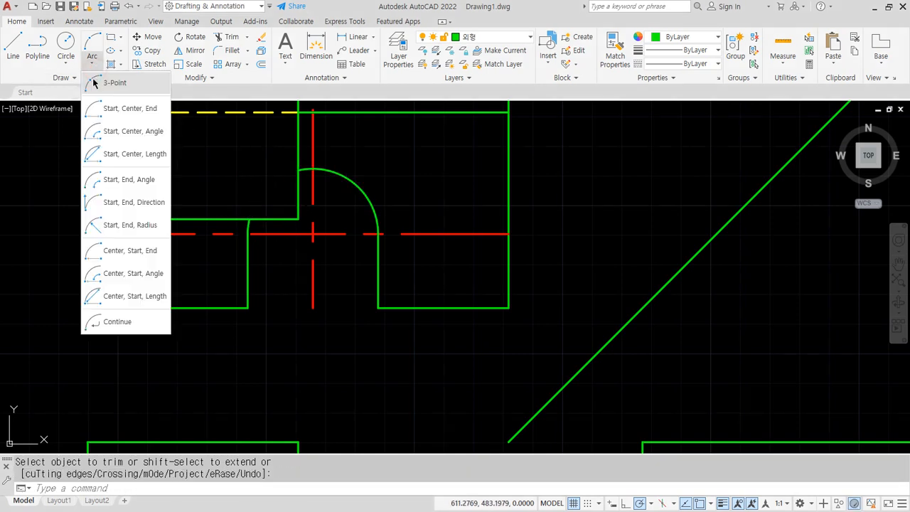
left_click(121, 109)
left_click(298, 170)
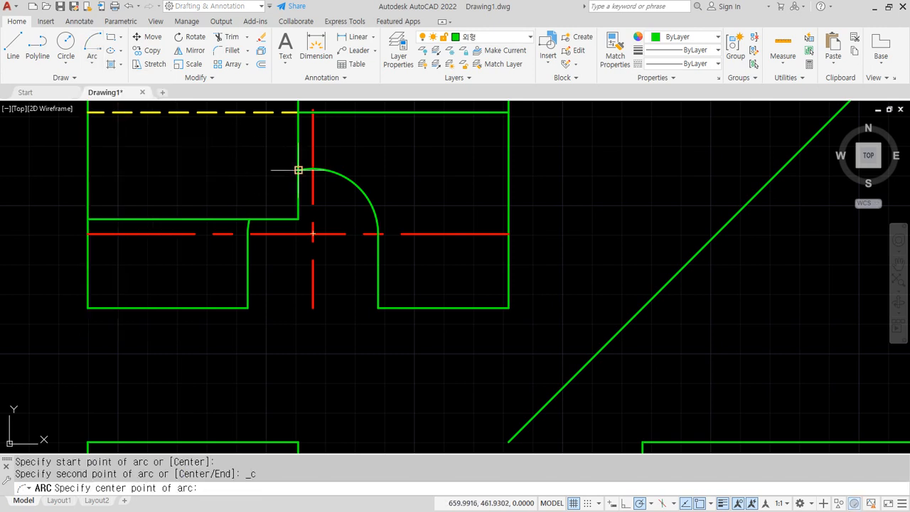
left_click(313, 233)
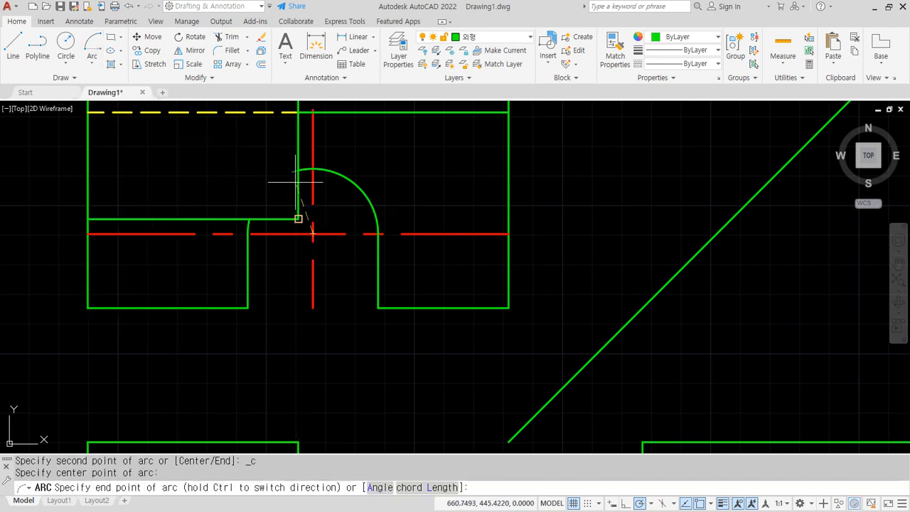
left_click(250, 219)
- Match the new arc segment's properties to the dashed hidden line in the top view
type("ma")
key("Return")
left_click(213, 112)
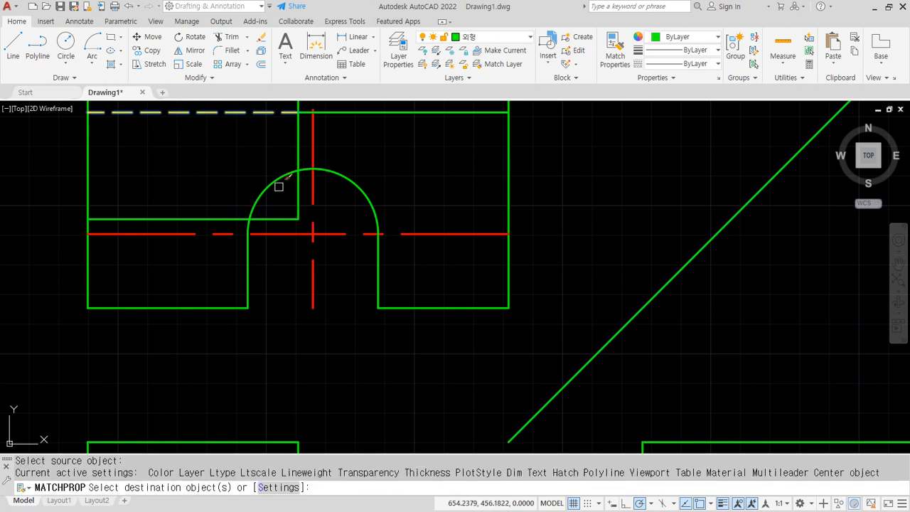
left_click(279, 186)
key("Return")
- Trim the top view's vertical and horizontal centre lines back to the arched slot's outline
scroll(159, 246, "down", 2)
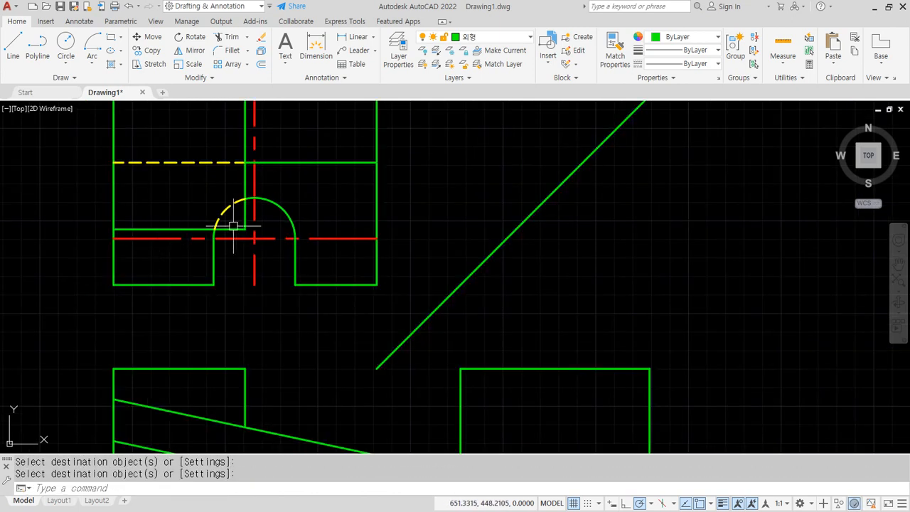
type("tr")
key("Return")
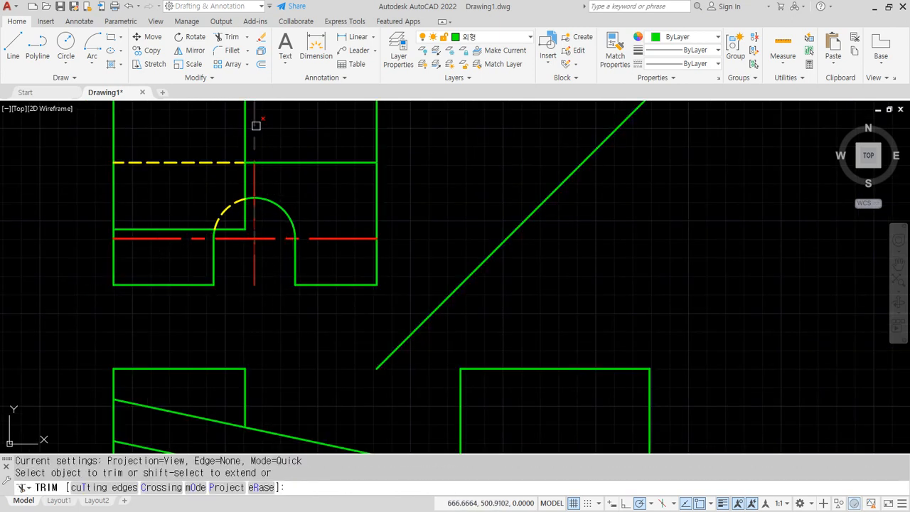
left_click(255, 157)
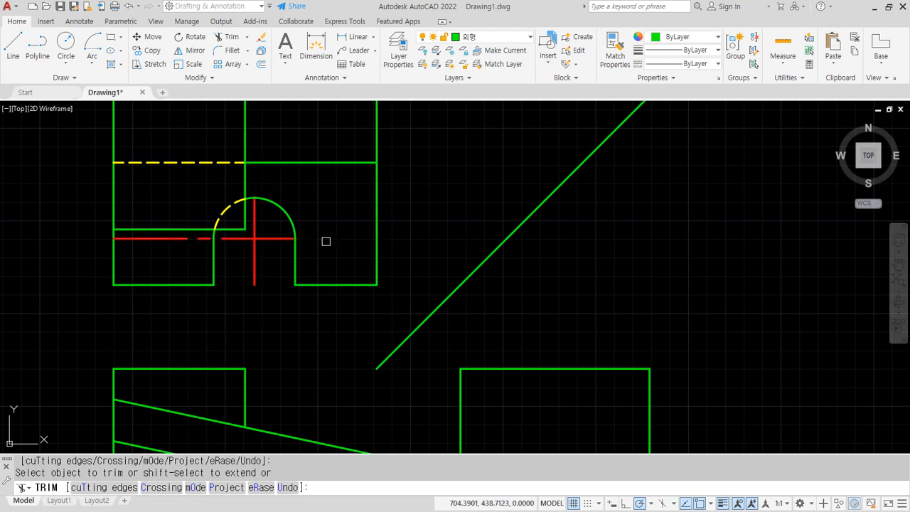
key("Return")
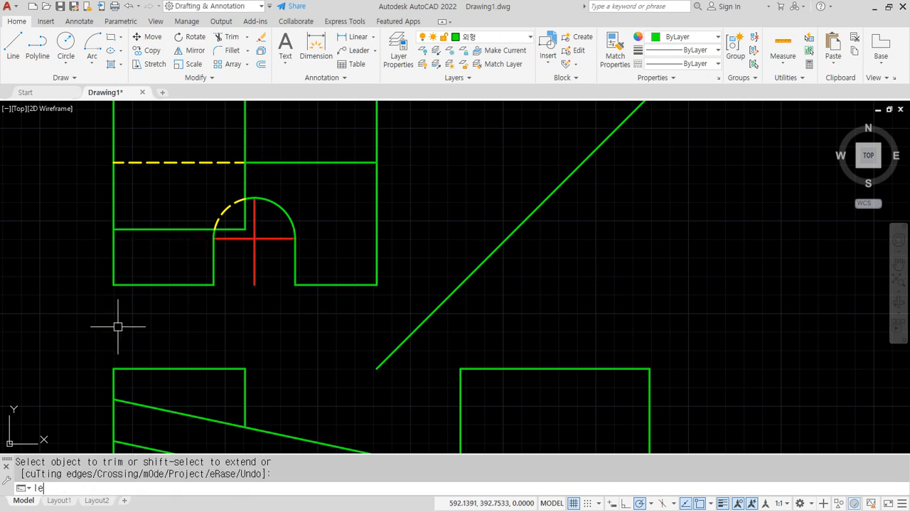
- Lengthen the slot's vertical and horizontal centre lines beyond the slot in the top view using a delta of 8
type("len")
key("Return")
type("de")
key("Return")
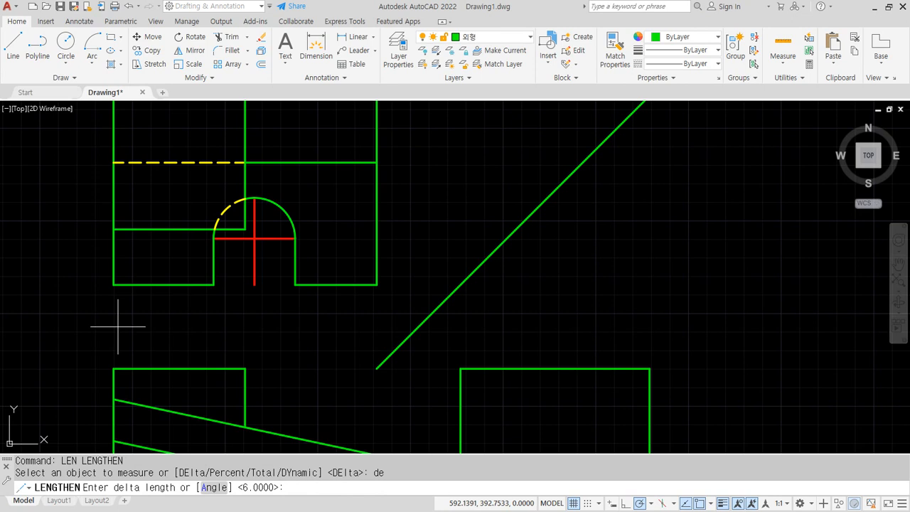
type("3")
key("Return")
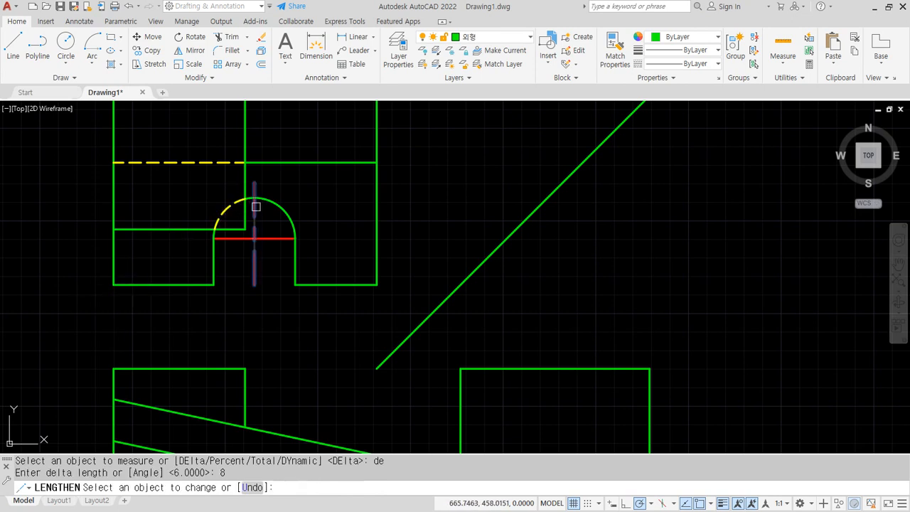
left_click(254, 205)
left_click(283, 238)
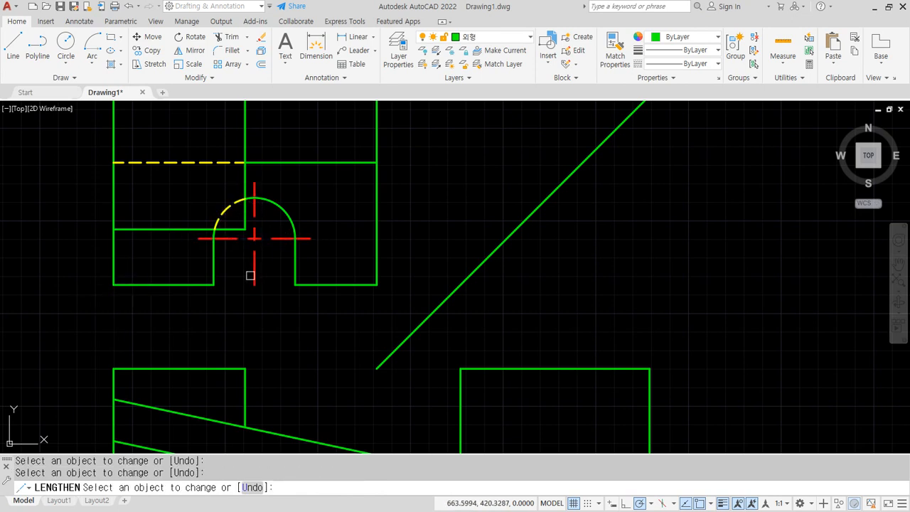
key("Return")
scroll(167, 178, "down", 2)
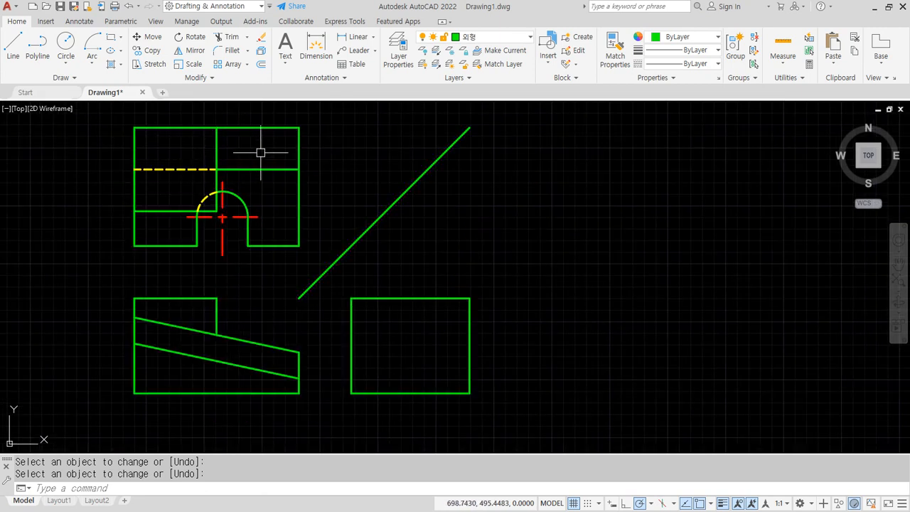
- Draw a vertical line from the slot's lower-left corner to the front view's lower sloped edge, continuing to its bottom edge
scroll(217, 273, "up", 2)
type("l")
key("Return")
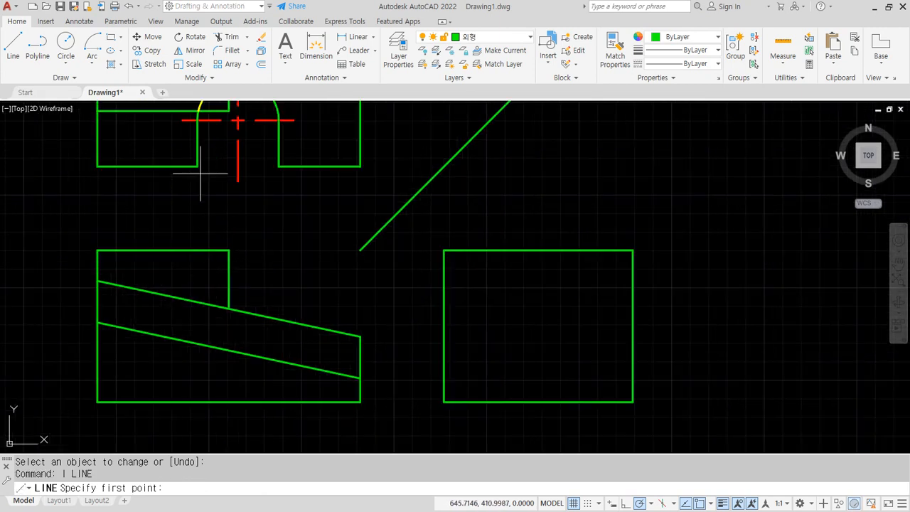
left_click(197, 166)
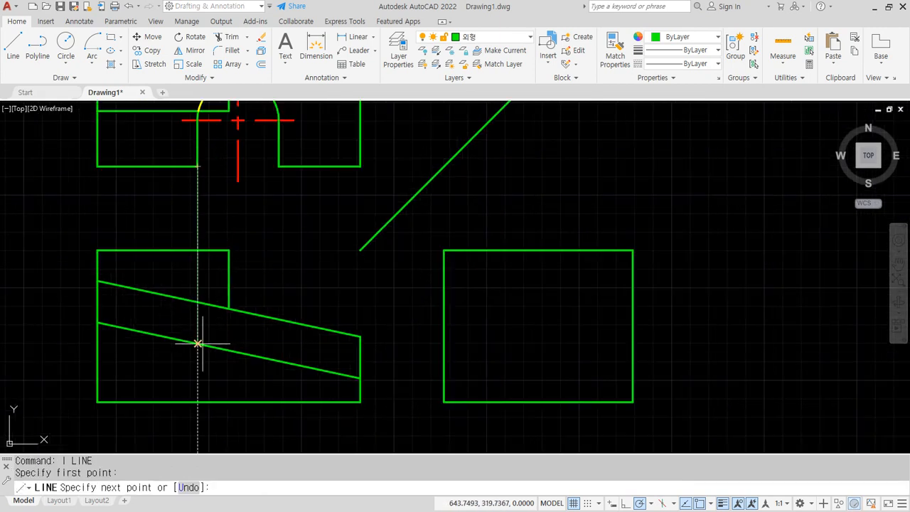
left_click(197, 402)
left_click(197, 402)
key("Return")
- Draw matching two-segment vertical lines from the slot's centre line and lower-right corner down to the front view's bottom edge
key("Return")
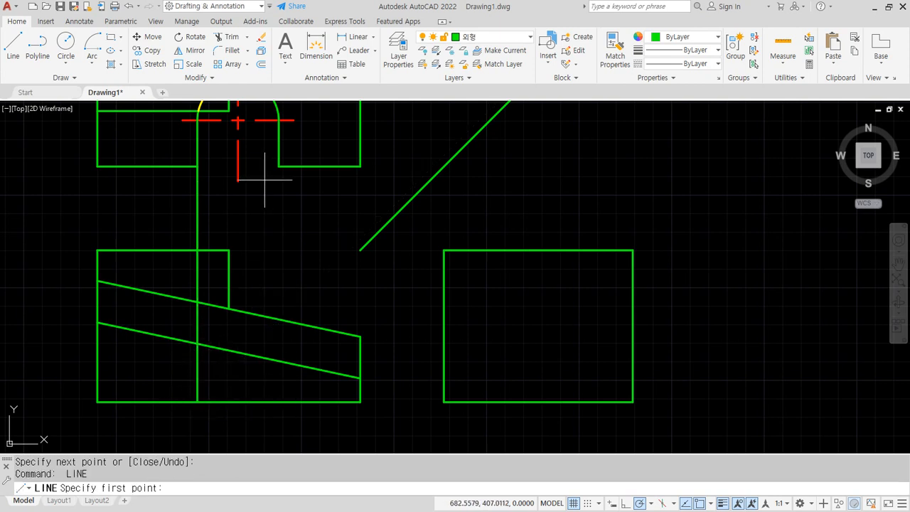
left_click(238, 182)
left_click(237, 352)
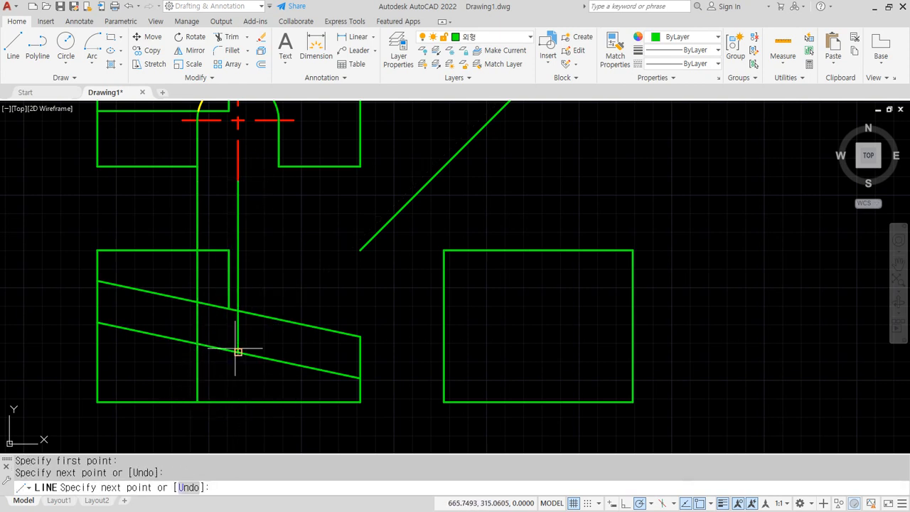
left_click(238, 402)
key("Return")
key("Return")
left_click(277, 167)
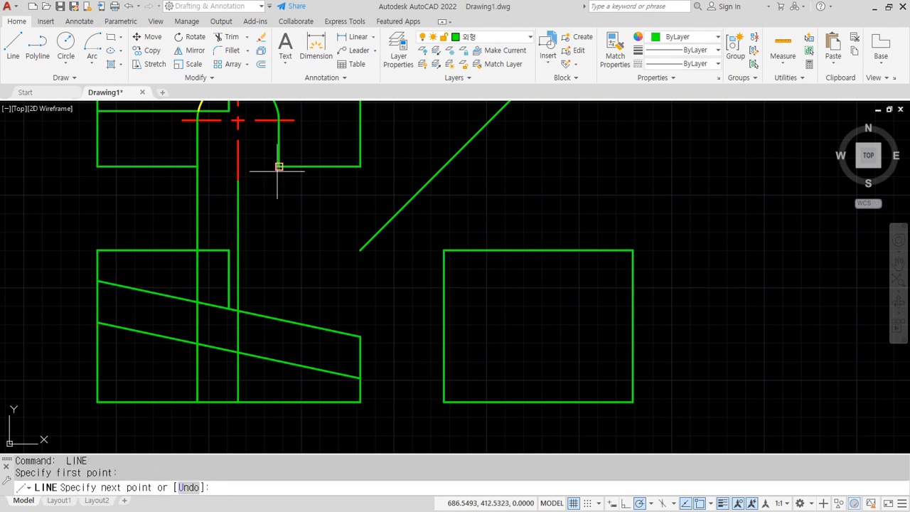
left_click(279, 361)
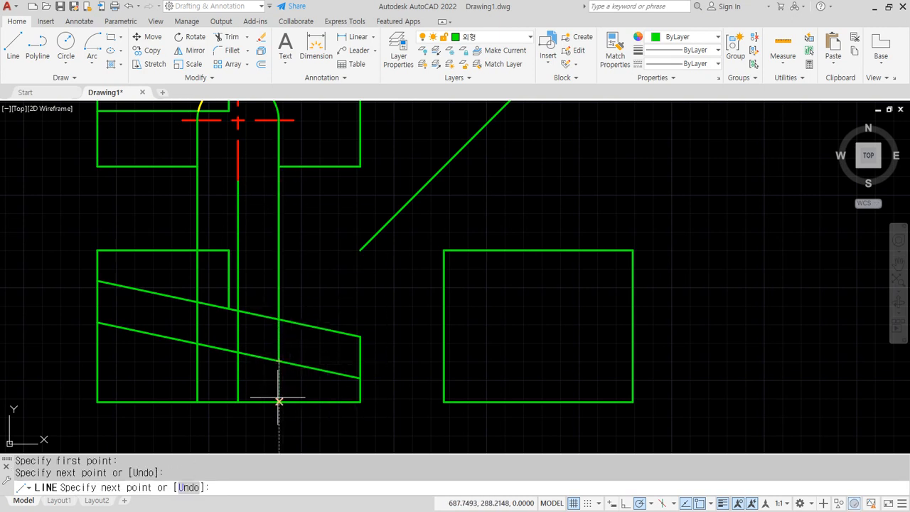
left_click(279, 402)
key("Return")
- Erase the three projection segments running from the top view down to the front view's lower sloped edge
left_click(300, 223)
left_click(190, 209)
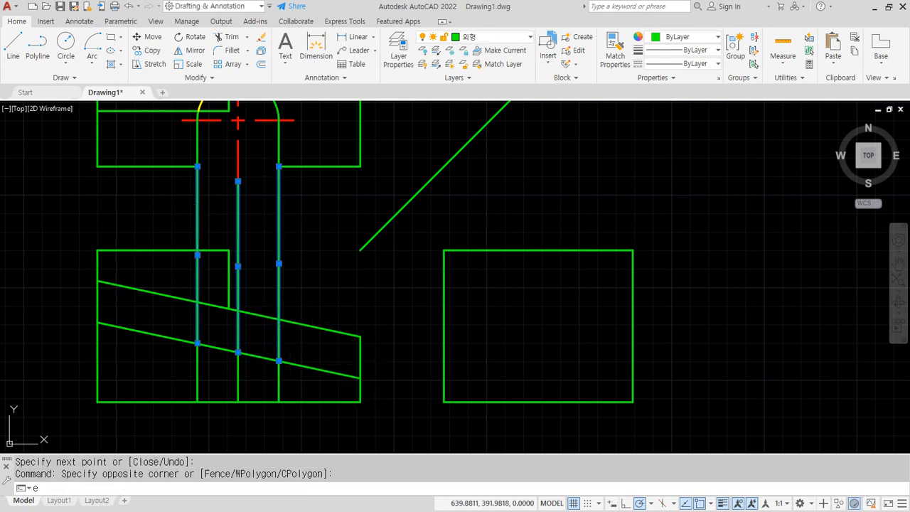
type("e")
key("Return")
- Match the middle vertical line in the front view to the properties of the top view's red centre line
type("ma")
key("Return")
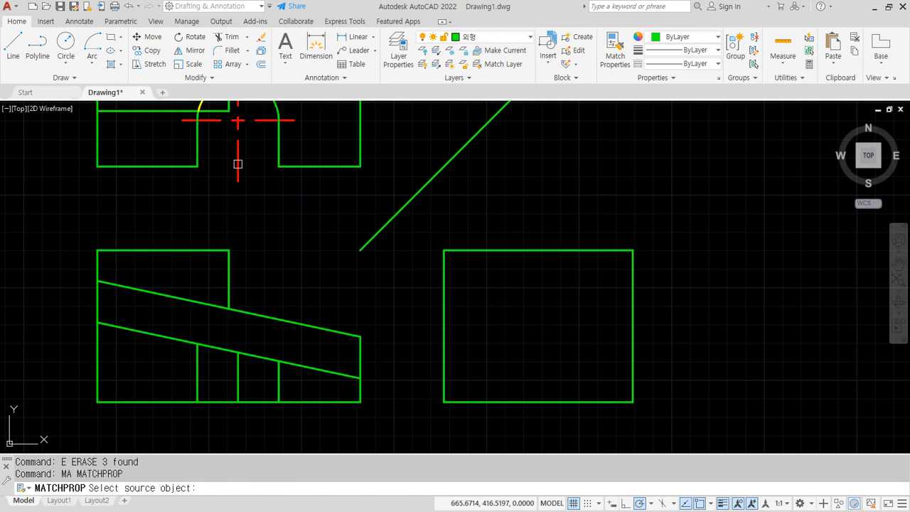
left_click(237, 164)
left_click(237, 366)
key("Return")
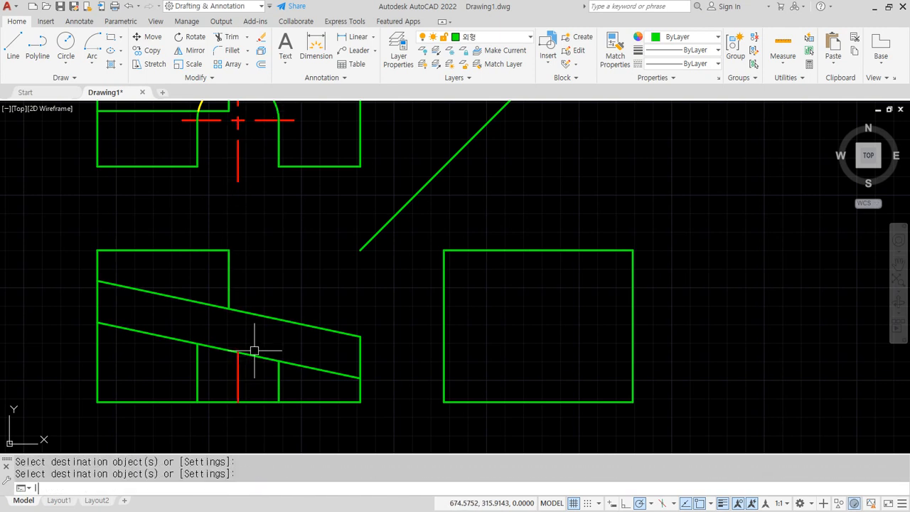
- Lengthen both ends of the front view's vertical centre line by a delta of 8
type("lend")
key("Return")
type("de")
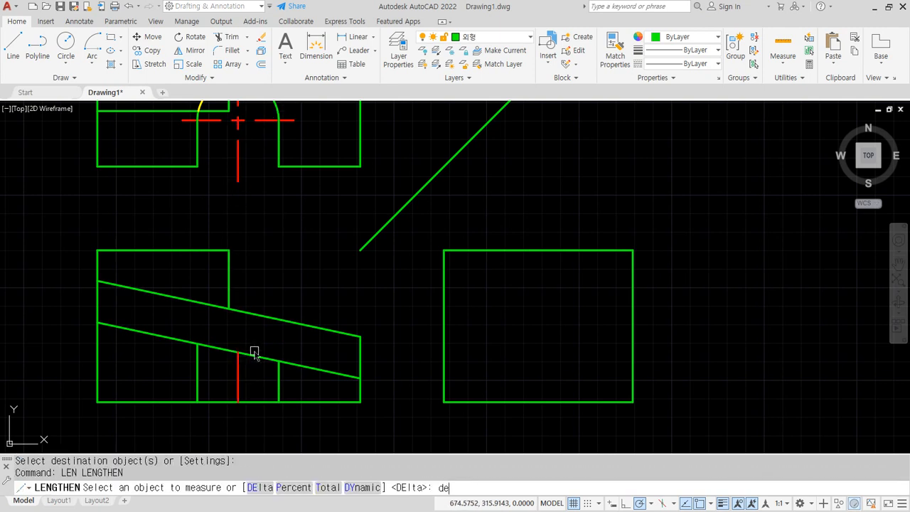
key("Return")
type("10")
key("Return")
left_click(235, 366)
left_click(237, 380)
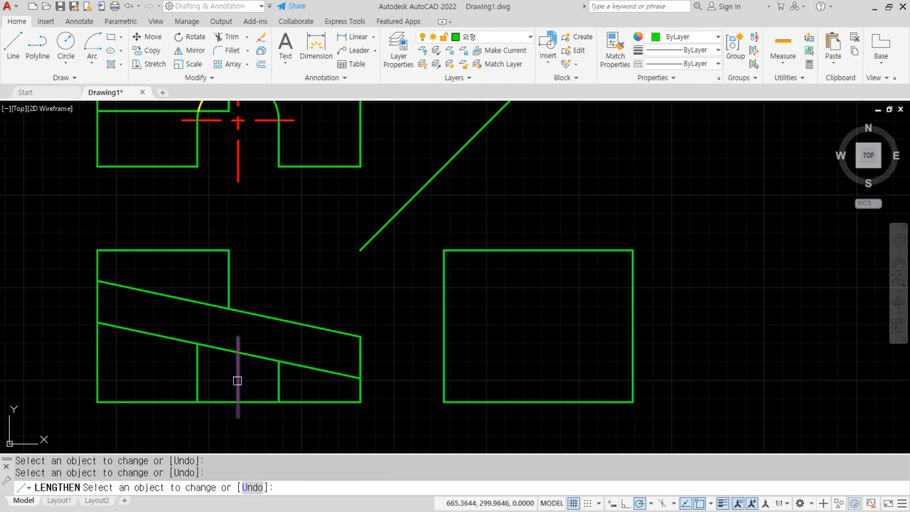
key("Return")
- Offset the right view's right edge 72 inward
scroll(317, 304, "down", 2)
middle_click_drag(342, 307, 269, 336)
key("Escape")
key("Escape")
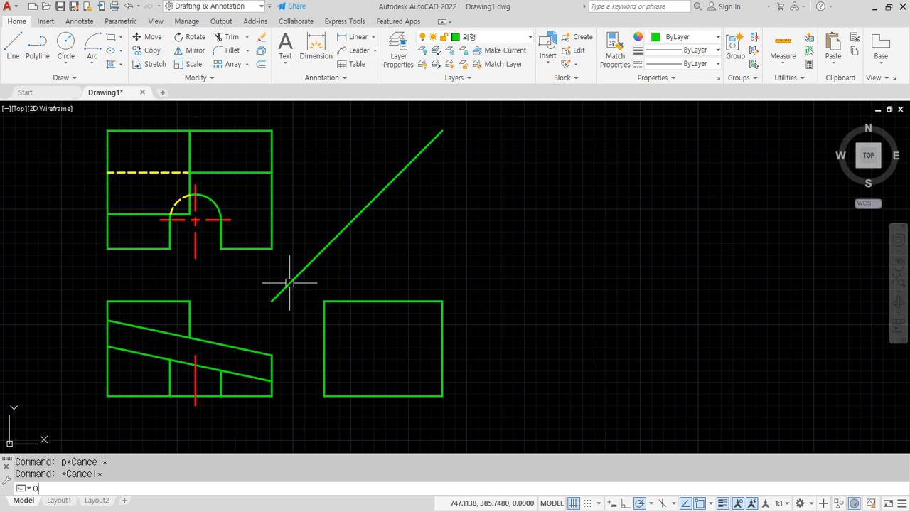
type("o")
key("Return")
type("72")
key("Return")
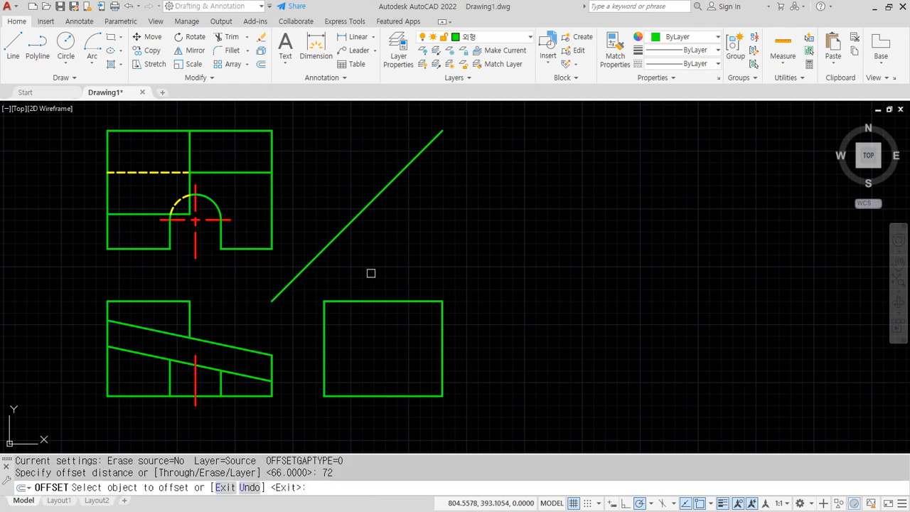
left_click(437, 333)
left_click(368, 332)
key("Return")
- Join the right view's top edge and the offset line into a sharp corner with Fillet
type("f")
key("Return")
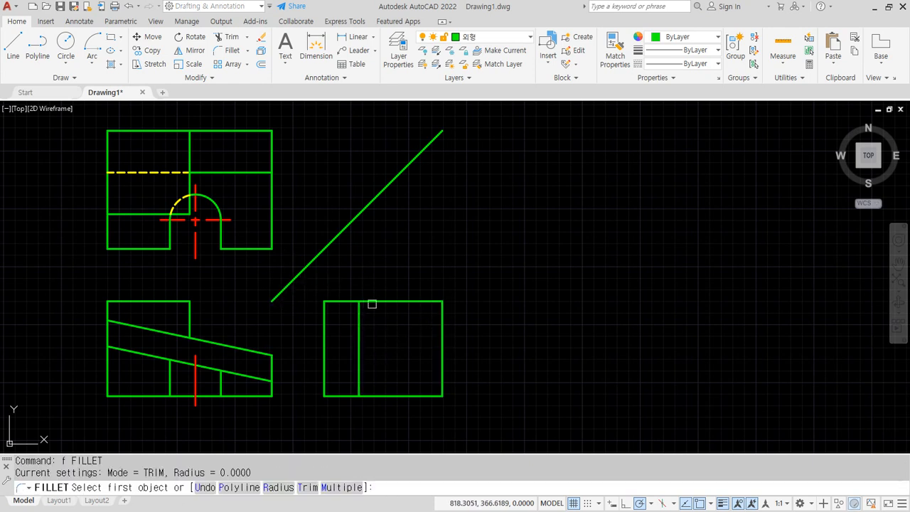
left_click(372, 305)
left_click(359, 328)
- Draw a horizontal line from the foot of the front view's step to the right view's right edge
middle_click_drag(402, 368, 411, 313)
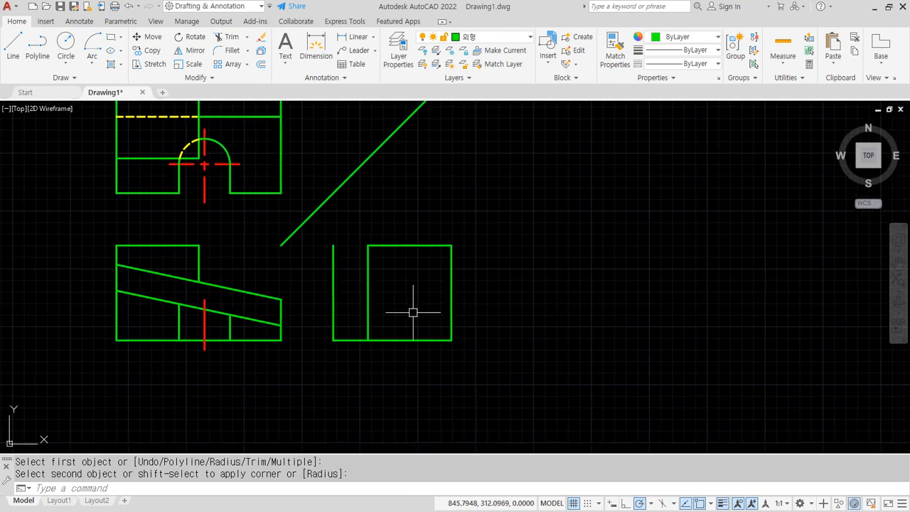
type("l")
key("Return")
left_click(199, 281)
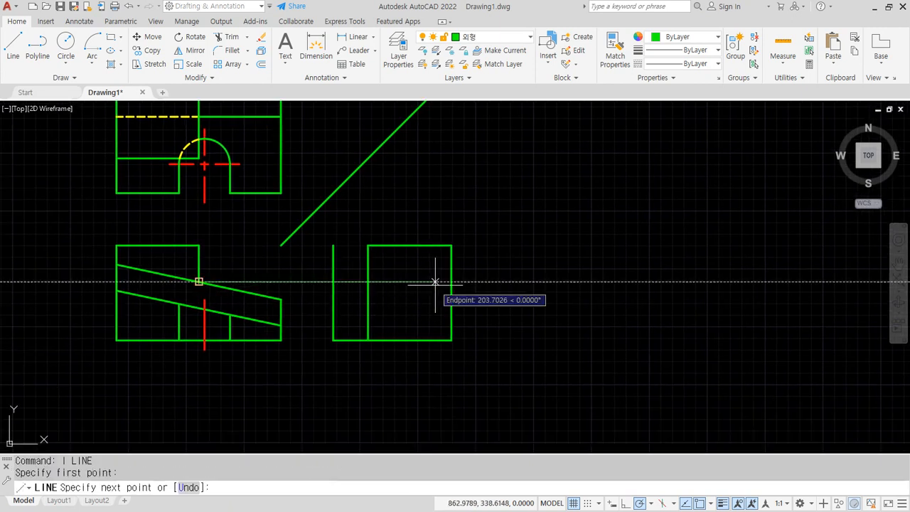
key("Return")
- Fillet the new horizontal line with the offset vertical line to close the right view's upper block
type("f")
key("Return")
left_click(382, 281)
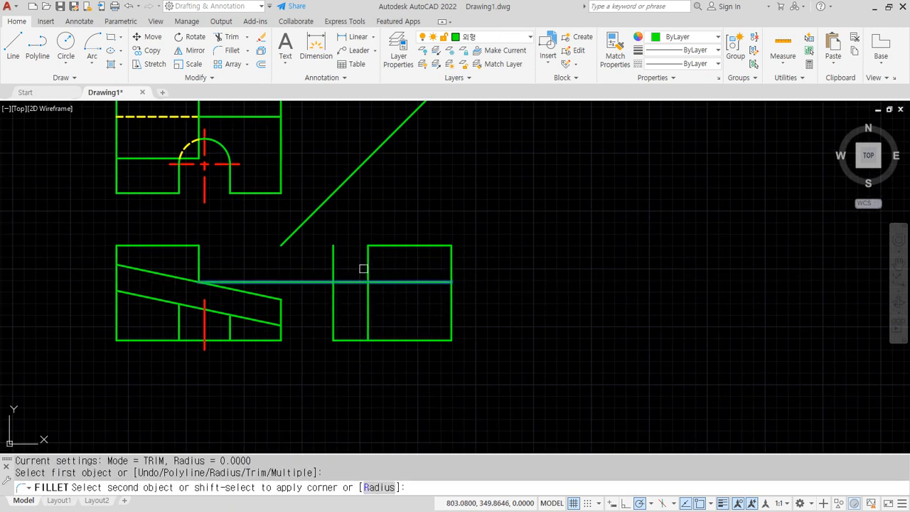
left_click(368, 266)
- Draw a horizontal line from the right end of the front view's lower sloped edge to the right view's right edge
type("l")
key("Return")
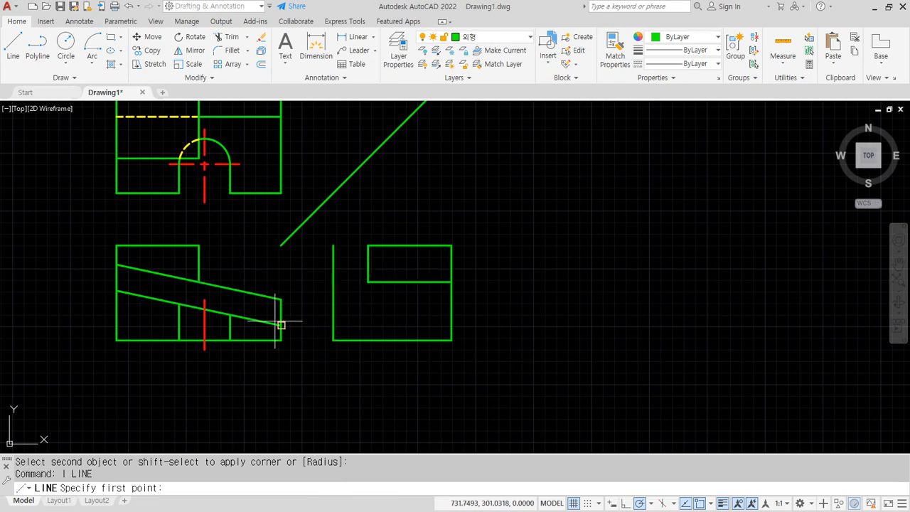
left_click(281, 325)
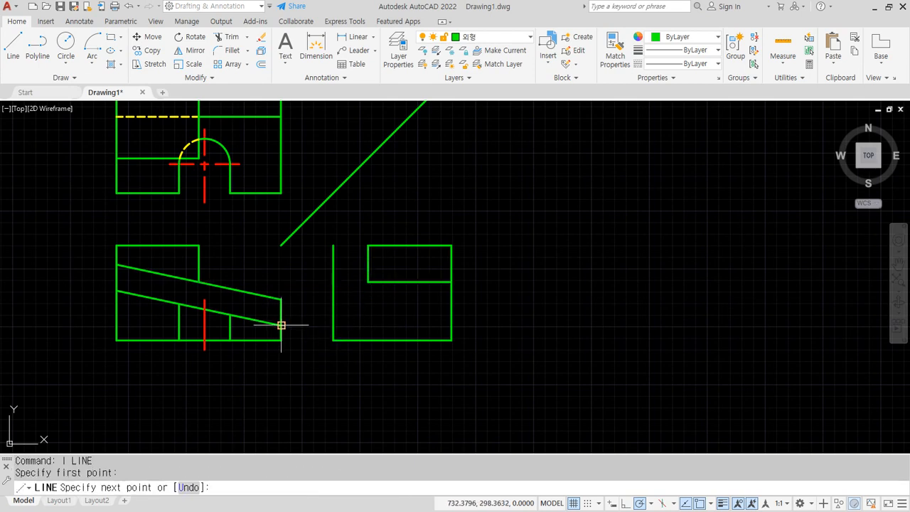
left_click(451, 325)
key("Return")
- Fillet the right view's left edge with the lower horizontal line to form a sharp corner
scroll(221, 403, "down", 2)
scroll(289, 361, "up", 2)
type("f")
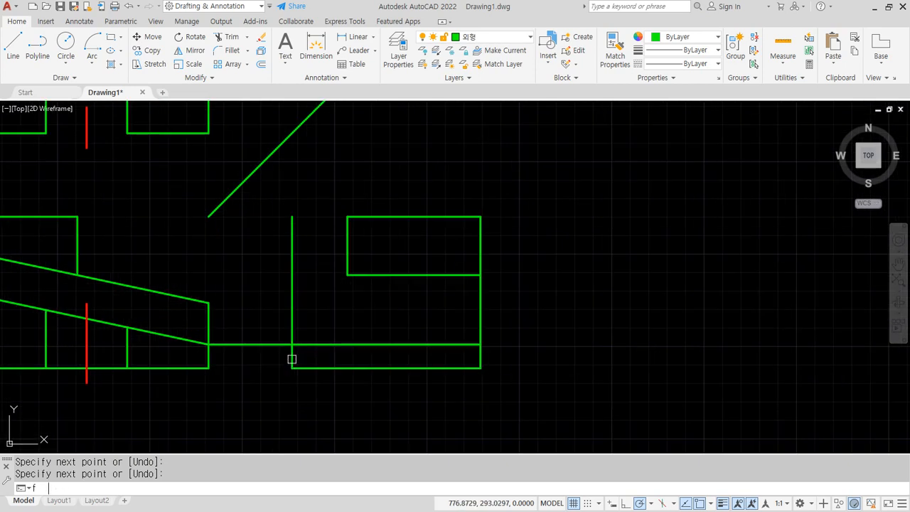
key("Return")
left_click(291, 360)
left_click(306, 345)
scroll(308, 343, "down", 1)
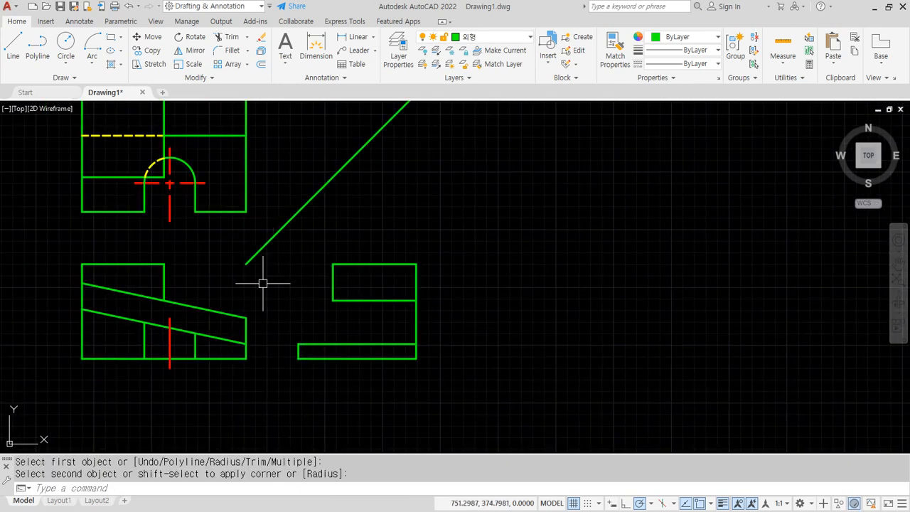
left_click(213, 334)
type("l")
key("Return")
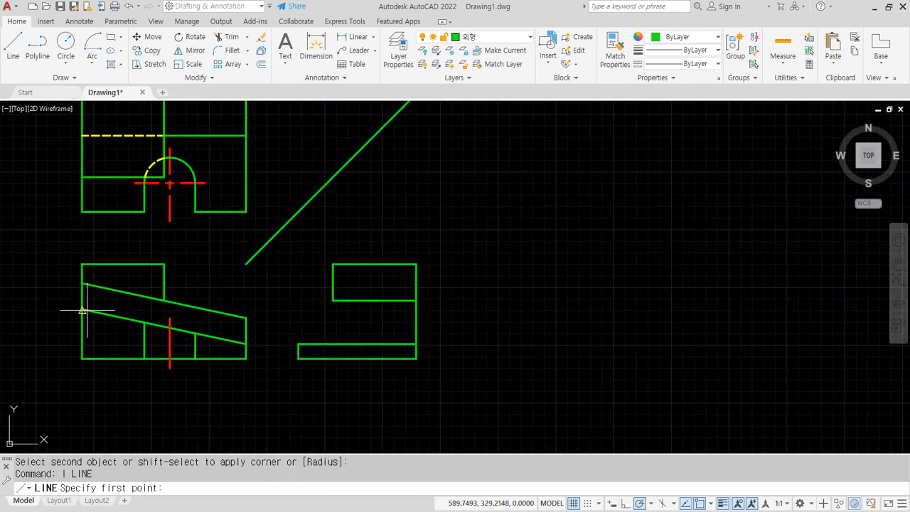
left_click(83, 310)
key("Escape")
- Draw a line from the left end of the front view's lower sloped edge perpendicular to the right view's right edge
key("Return")
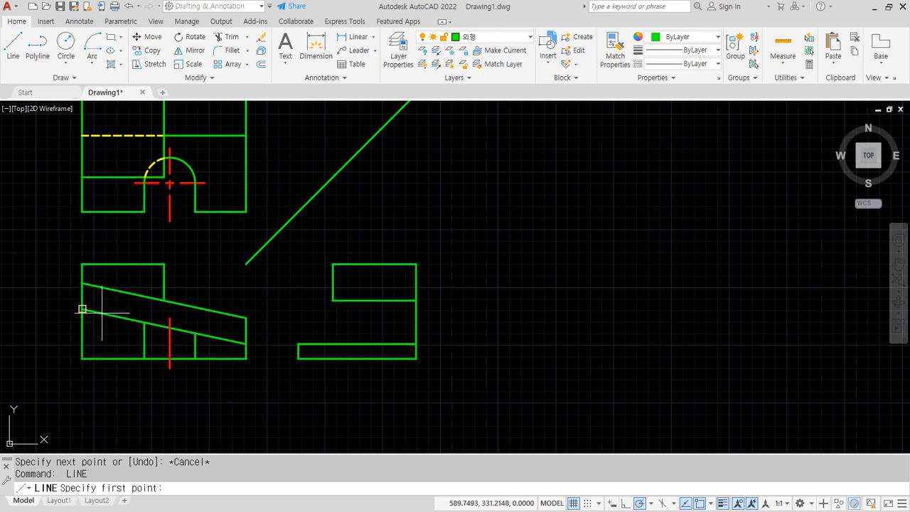
left_click(82, 310)
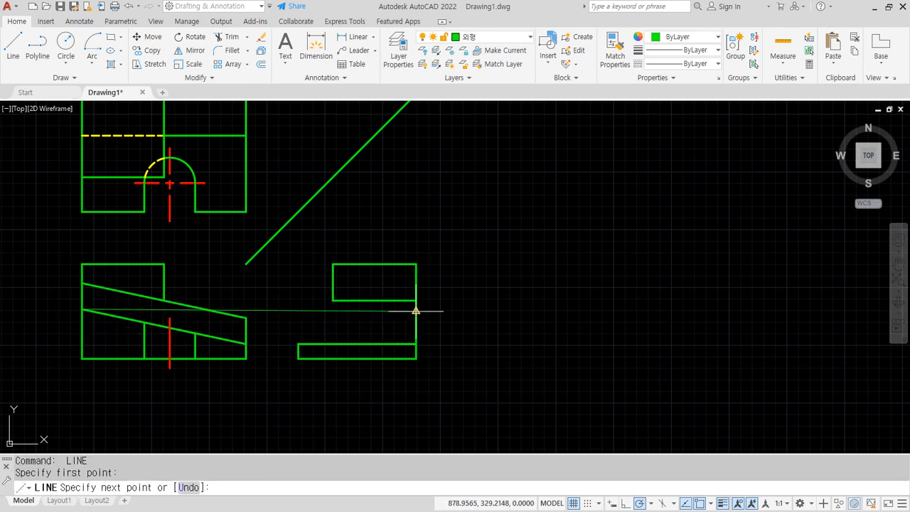
type("per")
key("Return")
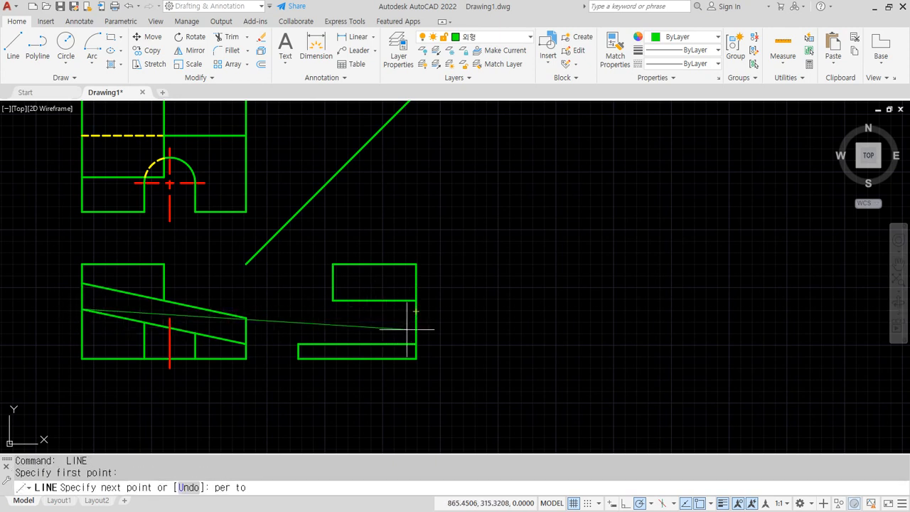
left_click(416, 309)
key("Return")
- Fillet the right view's short left edge with the projected horizontal line into a sharp corner
type("f")
key("Return")
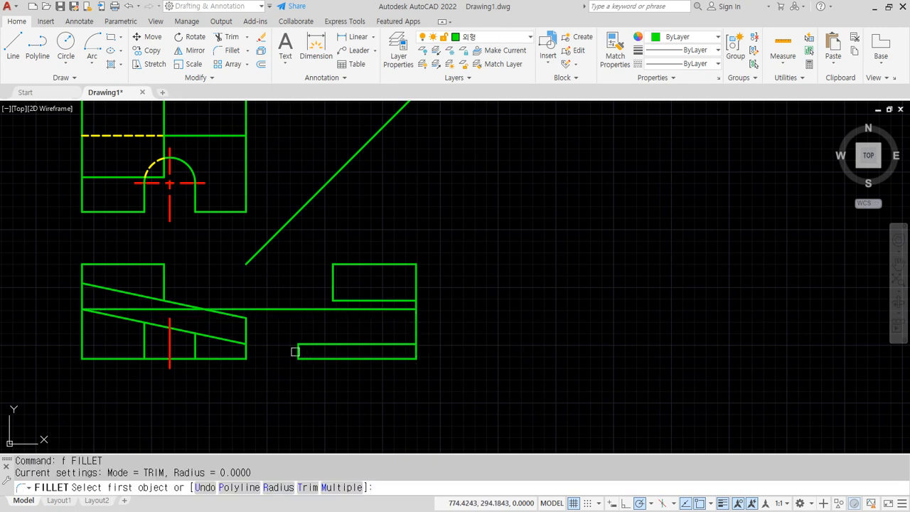
left_click(295, 352)
left_click(311, 310)
- Project the top view's middle horizontal edge to the 45° line, then vertically down to the right view's lower horizontal line
middle_click_drag(400, 327, 401, 345)
type("l")
key("Return")
left_click(247, 153)
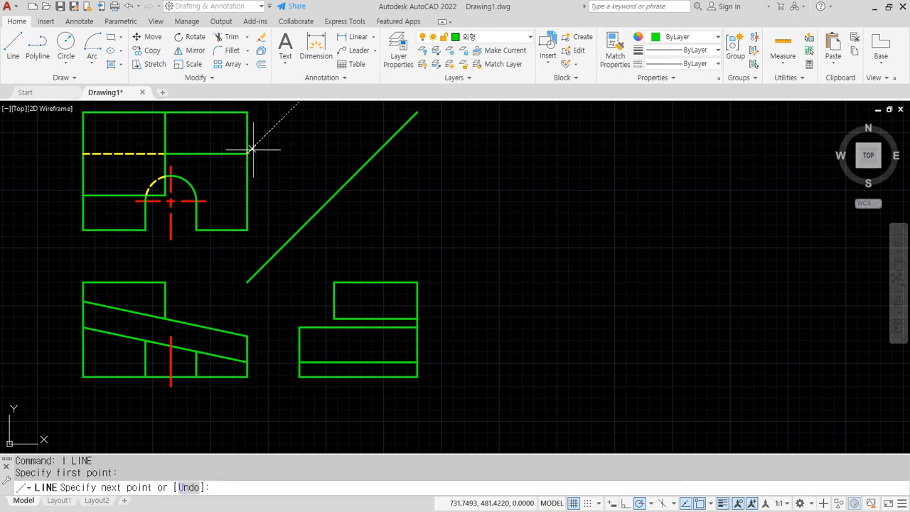
left_click(375, 153)
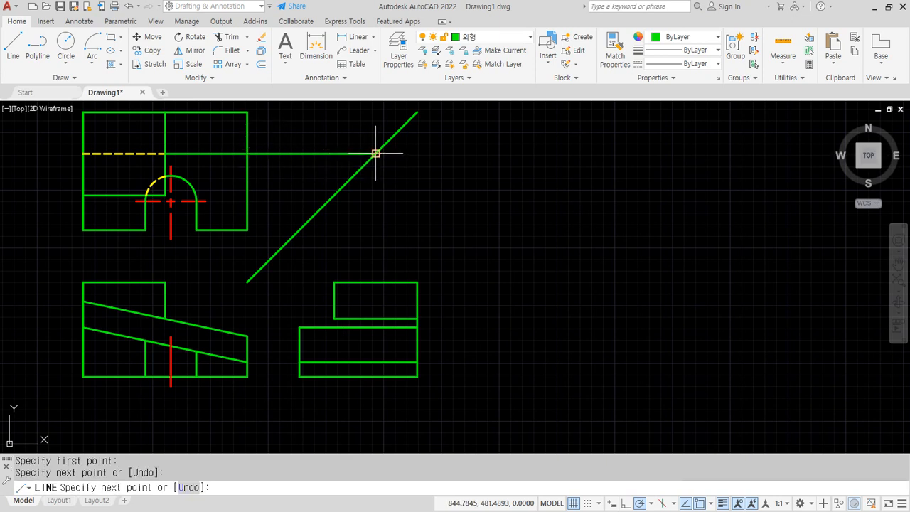
left_click(375, 362)
key("Return")
- Fillet the right view's lower horizontal line with the projected vertical line into a sharp corner
type("f")
key("Return")
left_click(371, 362)
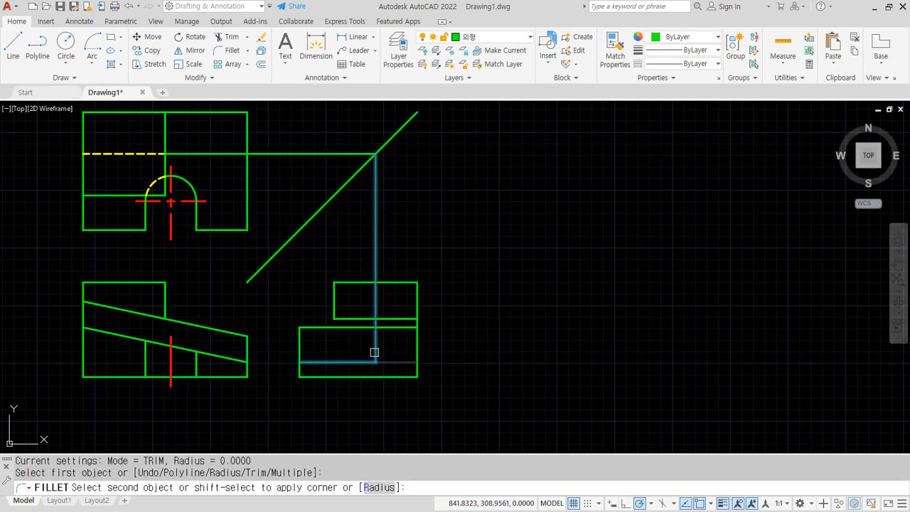
left_click(375, 352)
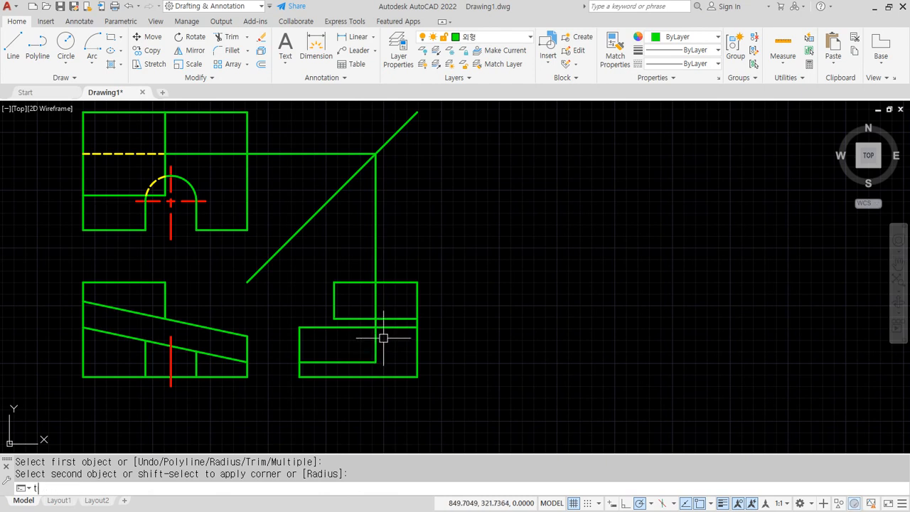
- Trim the right view's lower block top edge beyond the projected vertical line
type("tr")
key("Return")
left_click(388, 327)
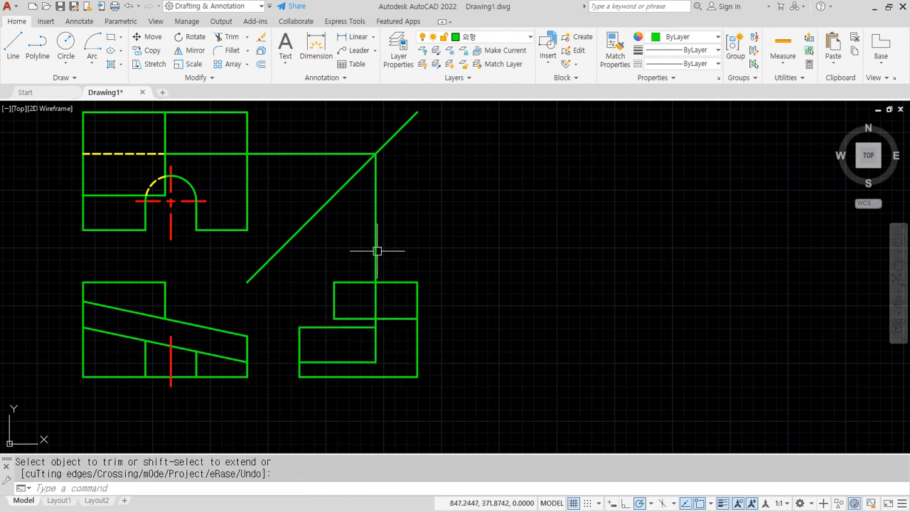
key("Escape")
- Erase the horizontal projection line beside the top view and trim the vertical one above the right view
left_click(322, 146)
left_click(305, 166)
type("e")
key("Return")
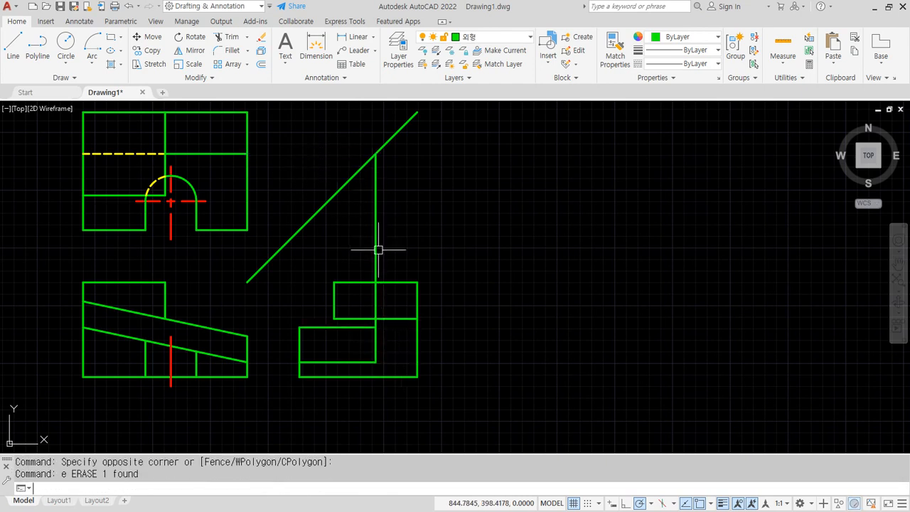
type("tr")
key("Return")
left_click(378, 249)
key("Escape")
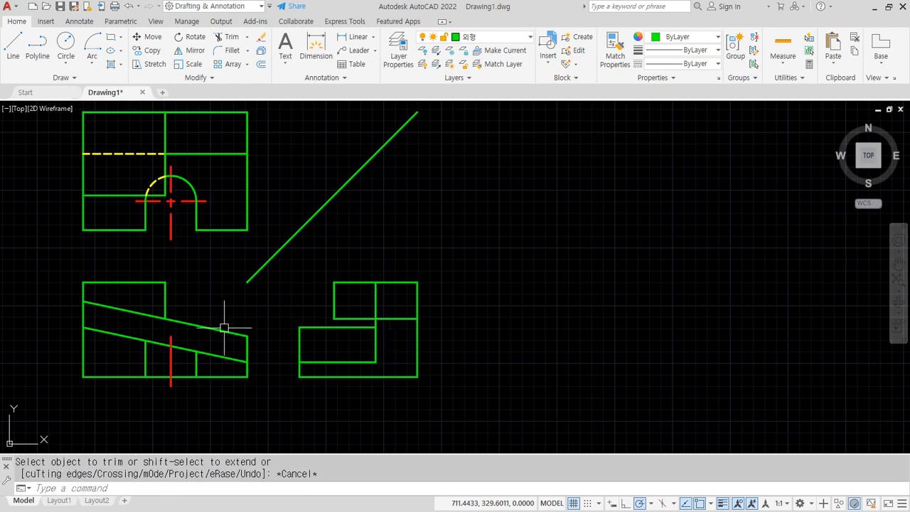
- Draw a horizontal line from the left end of the front view's upper sloped edge to the right view's inner vertical line
scroll(240, 319, "up", 4)
type("l")
key("Return")
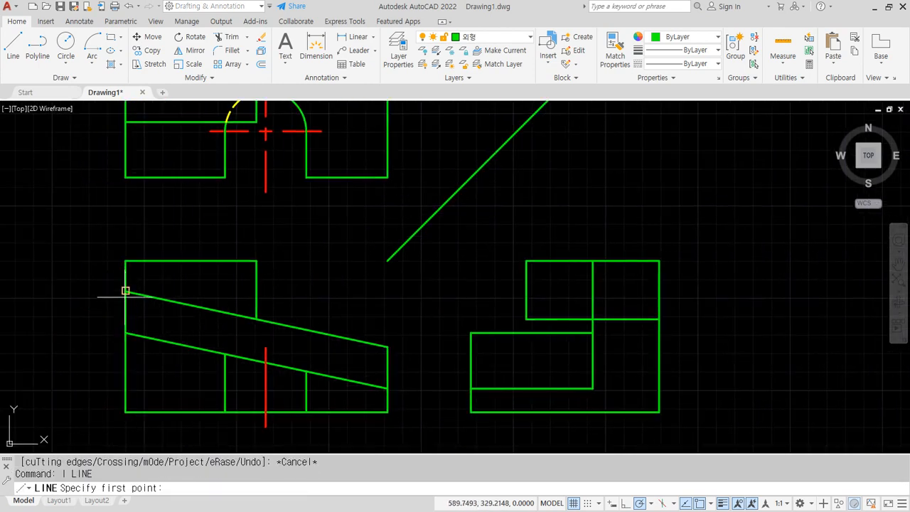
left_click(126, 291)
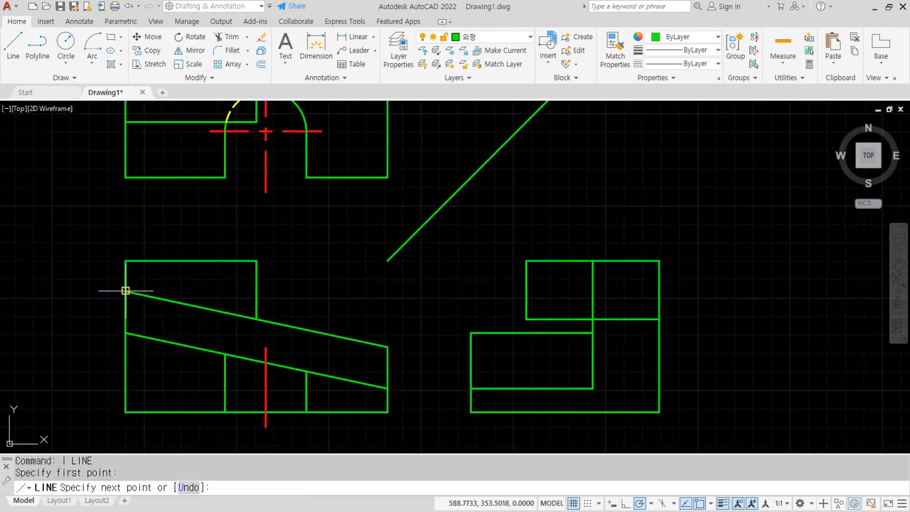
left_click(593, 291)
key("Return")
- Fillet the right view's inner vertical line with the projected horizontal line into a sharp corner
type("f")
key("Return")
left_click(592, 301)
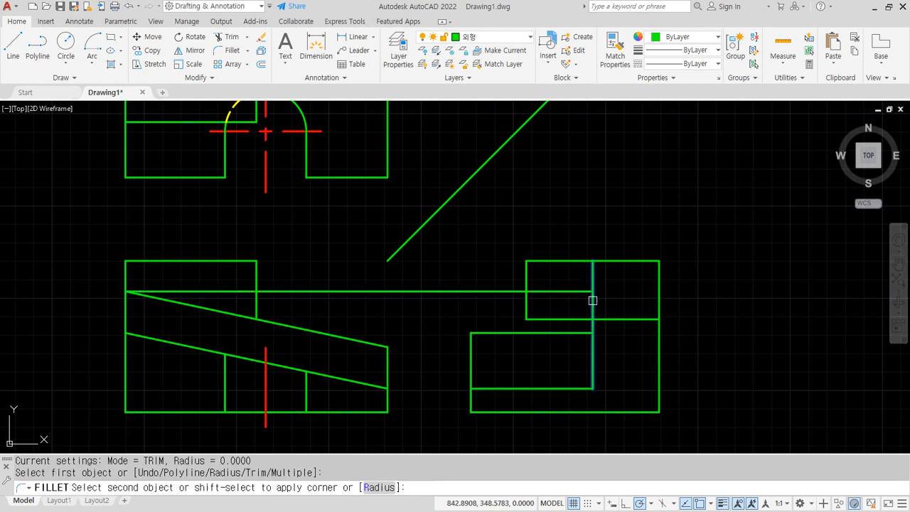
left_click(581, 291)
- Trim the vertical segment inside the right view's upper block and the projection line between and inside the front view
type("tr")
key("Return")
left_click(593, 305)
left_click(443, 291)
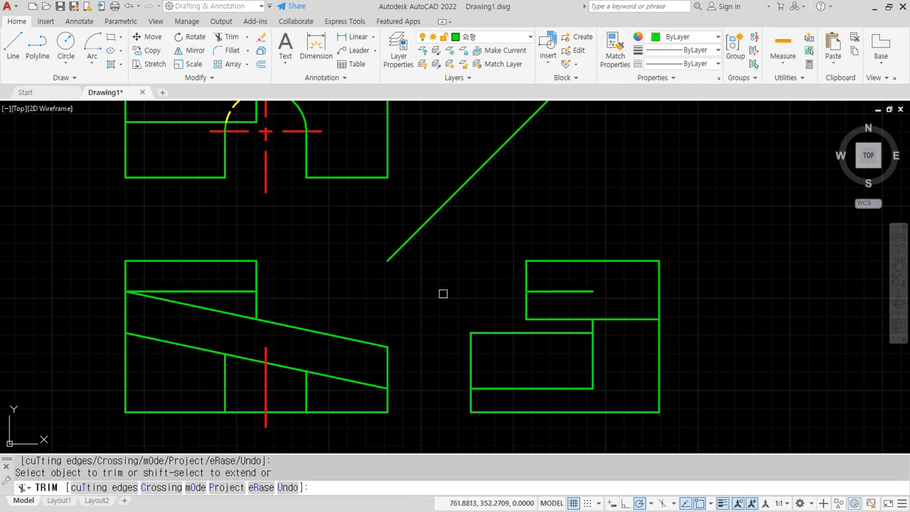
left_click(233, 291)
key("Return")
key("Return")
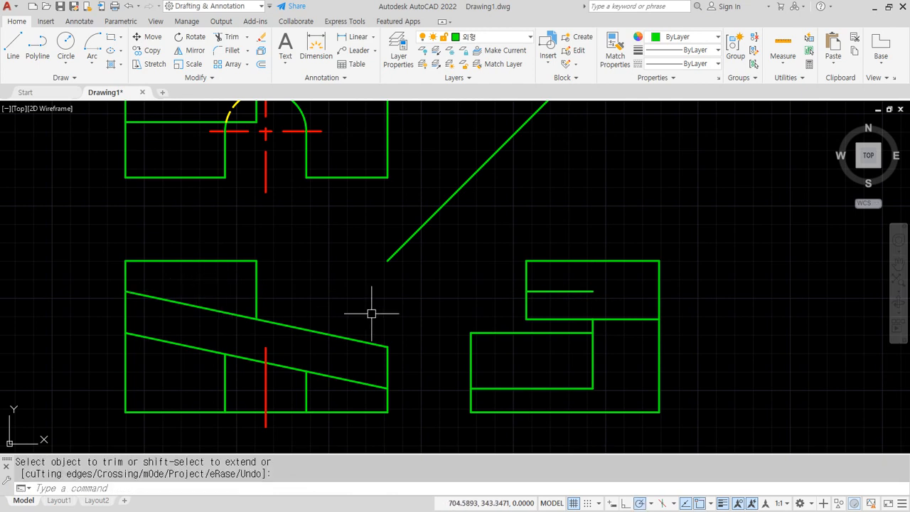
- Draw a vertical line from the right end of the projected edge down to the bottom edge of the right view's upper block
type("l")
key("Return")
left_click(592, 291)
left_click(592, 331)
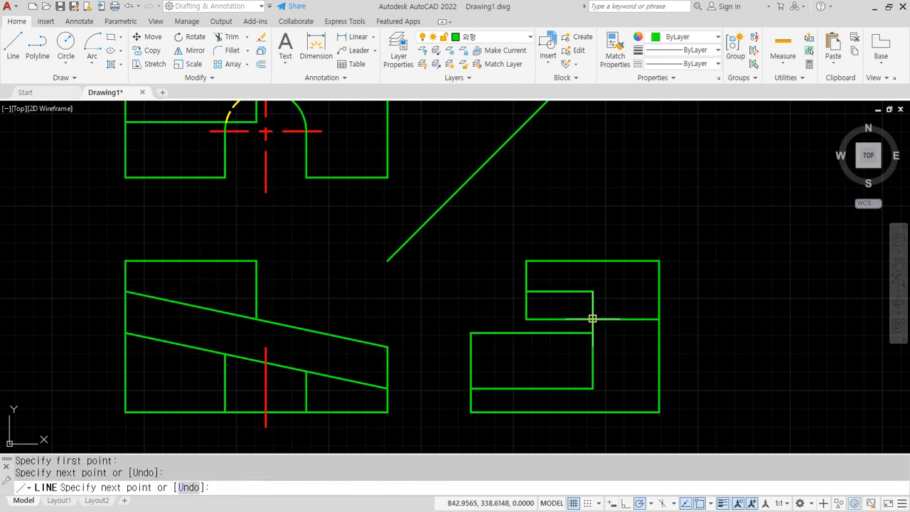
key("Return")
- Match the dashed yellow arc's properties onto the short horizontal and vertical lines in the right view's upper block
type("ma")
key("Return")
left_click(224, 110)
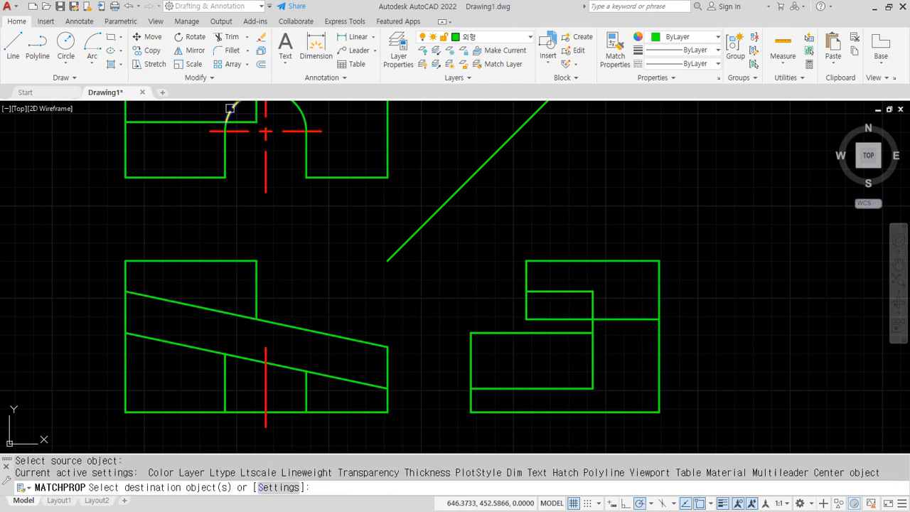
left_click(568, 292)
left_click(592, 302)
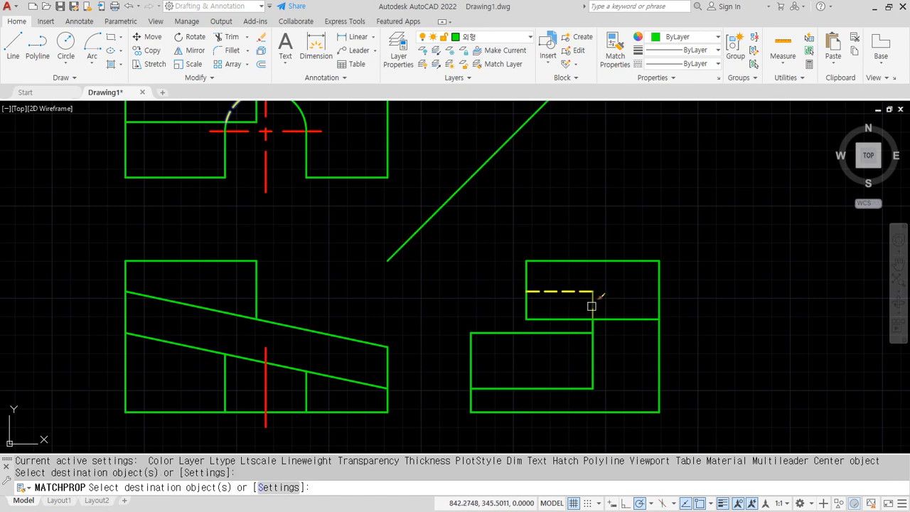
key("Return")
- Draw a horizontal line from the right end of the front view's upper sloped edge through the inner vertical line to the right view's right edge
middle_click_drag(373, 390, 373, 319)
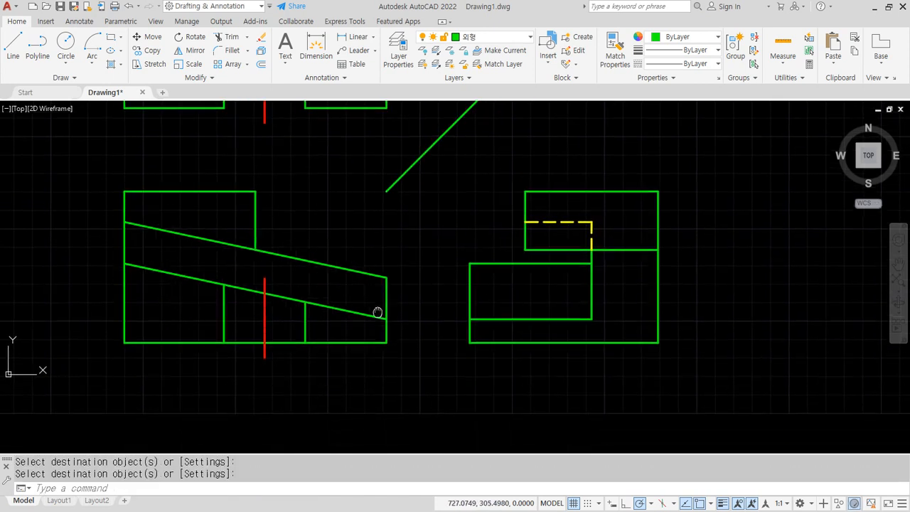
type("l")
key("Return")
left_click(387, 277)
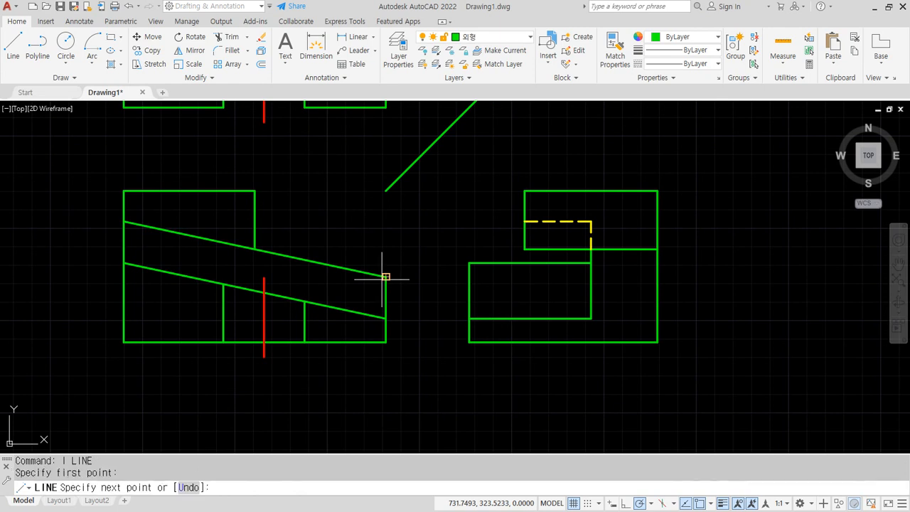
left_click(591, 276)
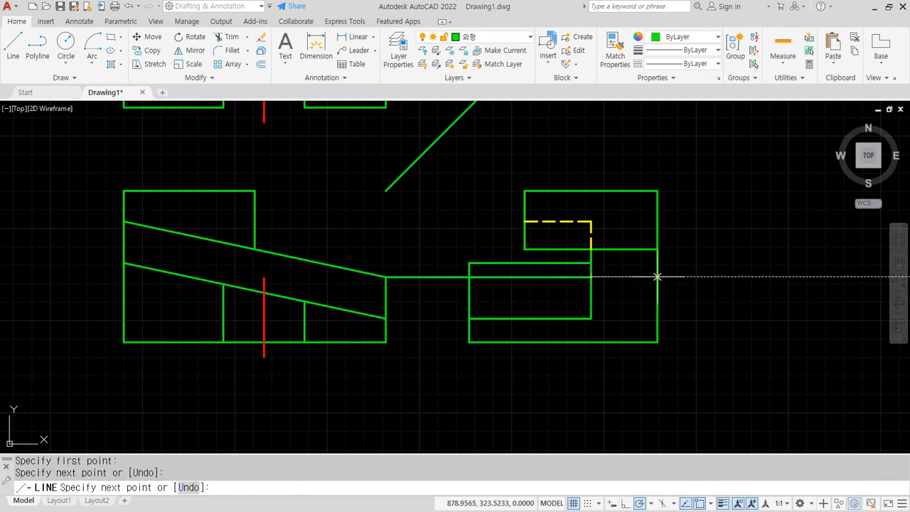
left_click(657, 276)
key("Return")
- Erase the projection segment between the front view and the right view's inner vertical line
left_click(551, 278)
type("e")
key("Return")
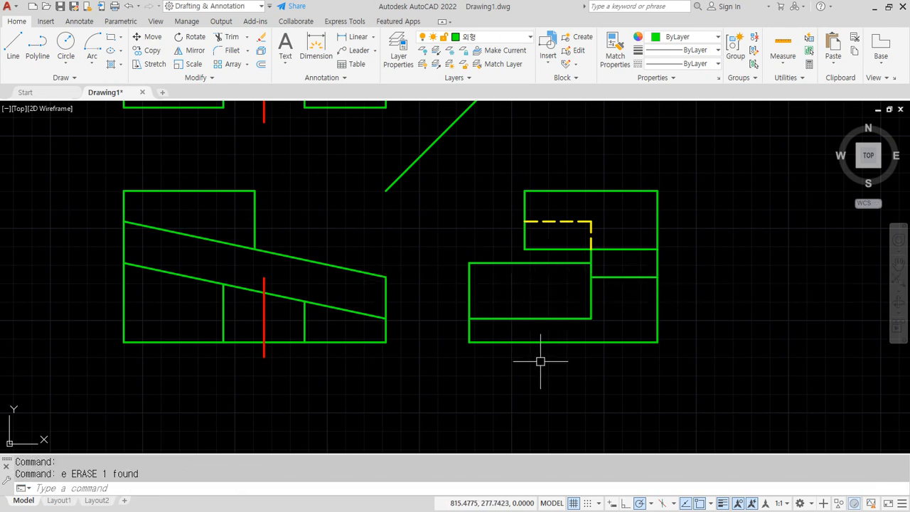
- Draw a vertical line from the 45° line, level with the slot arc's centre, down through the right view to its bottom edge
scroll(427, 257, "down", 2)
middle_click_drag(443, 287, 437, 300)
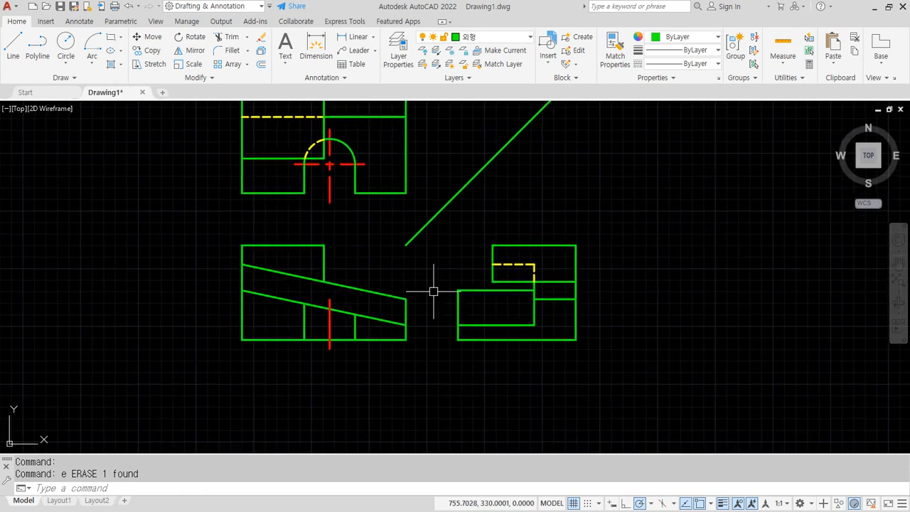
type("l")
key("Return")
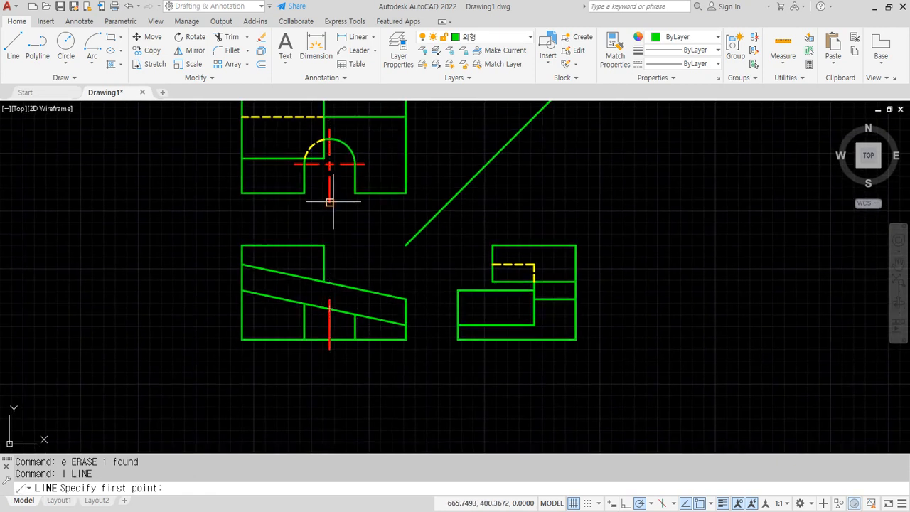
left_click(488, 165)
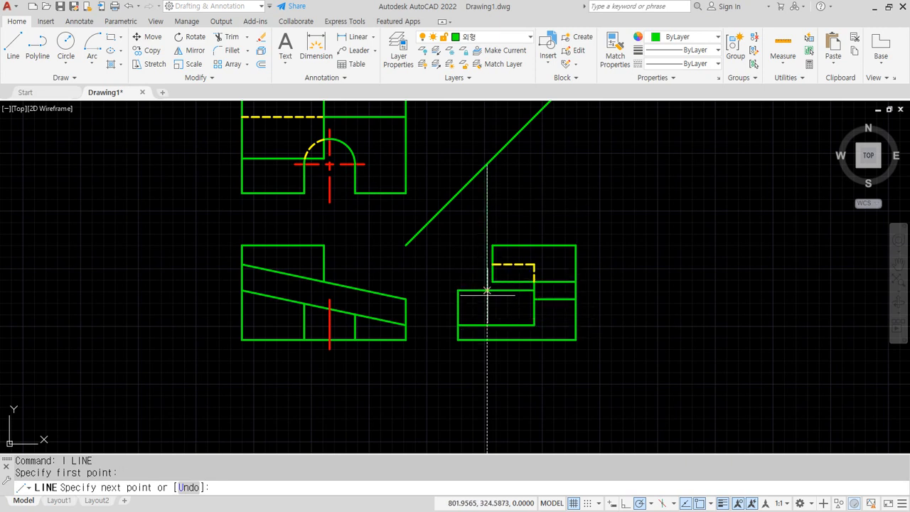
left_click(488, 290)
left_click(487, 339)
key("Return")
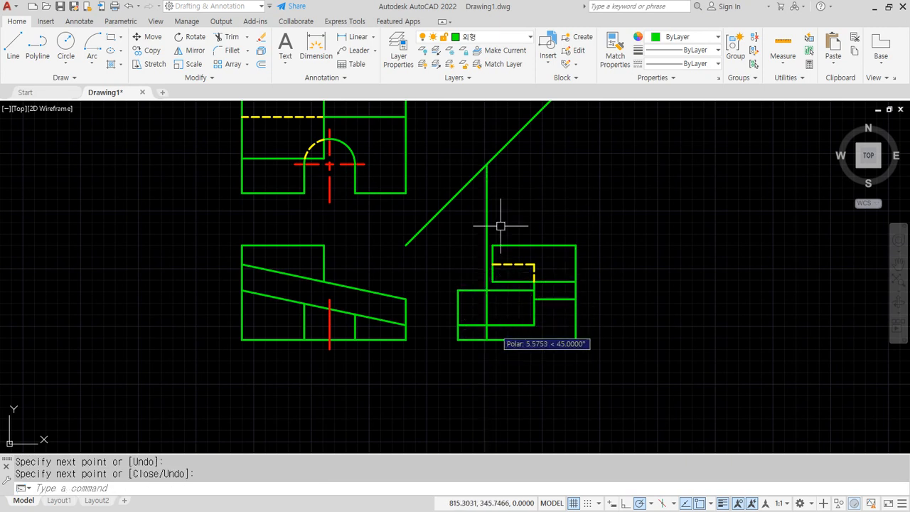
- Erase the projection segment above the right view's lower block and match the remaining vertical line to the front view's red centerline
left_click(487, 209)
type("e")
key("Return")
type("ma")
key("Return")
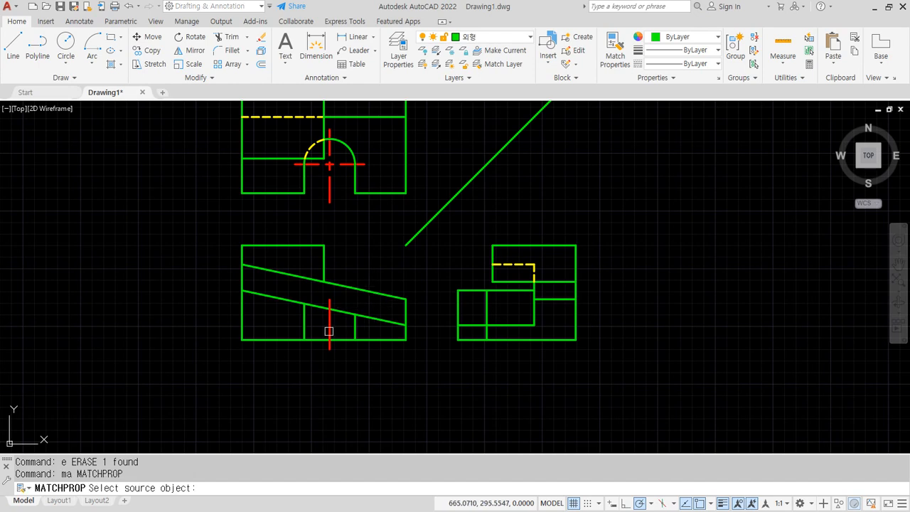
left_click(329, 329)
left_click(486, 310)
key("Return")
- Draw a horizontal line from the intersection of the front view's centerline and lower sloped edge to the right view's inner vertical edge
scroll(377, 317, "up", 2)
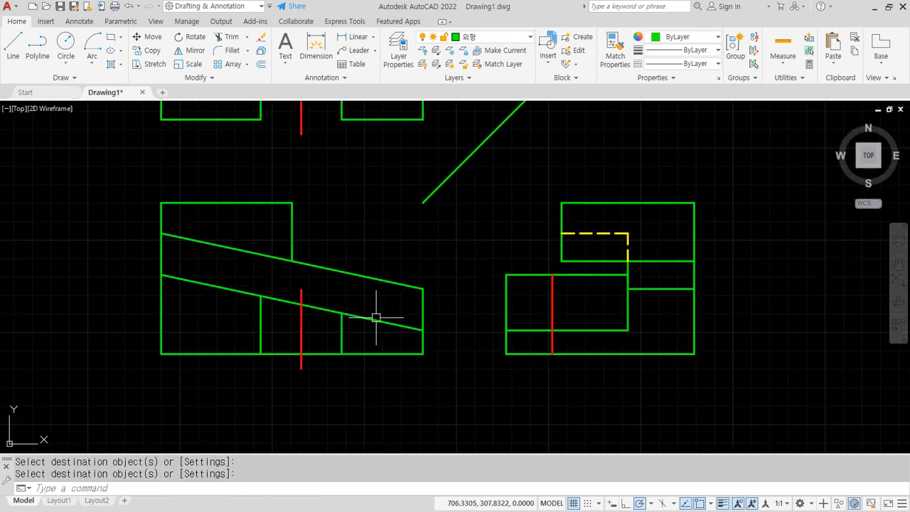
type("l")
key("Return")
left_click(301, 304)
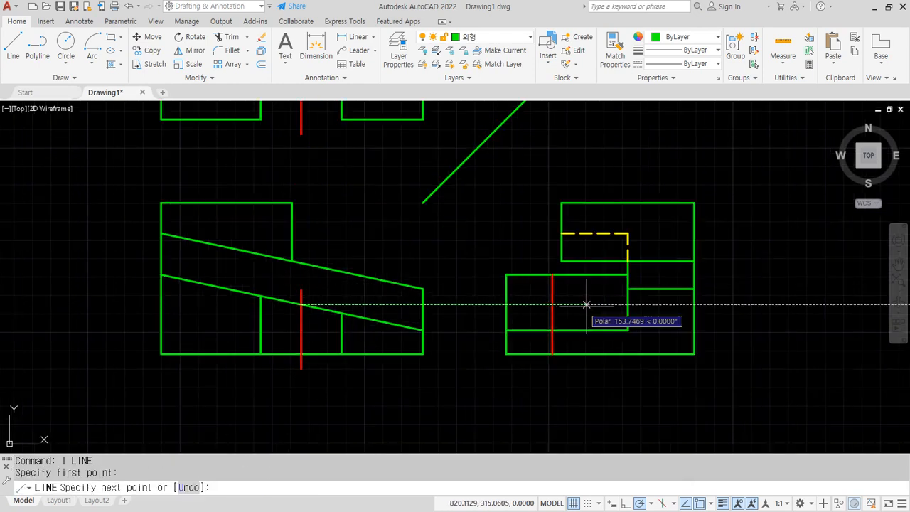
left_click(627, 305)
key("Return")
- Match the right view's red centerline properties onto the new horizontal line
type("ma")
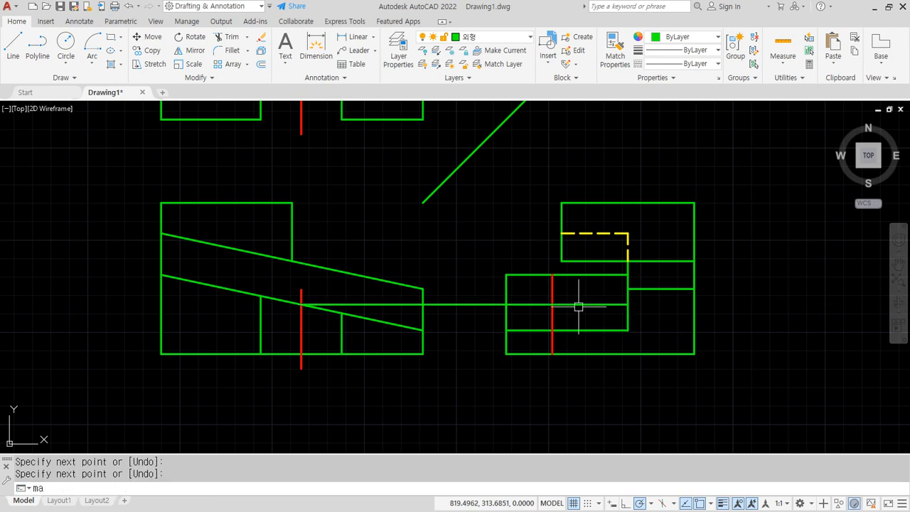
key("Return")
left_click(553, 295)
left_click(579, 304)
key("Return")
- Trim the horizontal centerline outside the right view's left edge
type("tr")
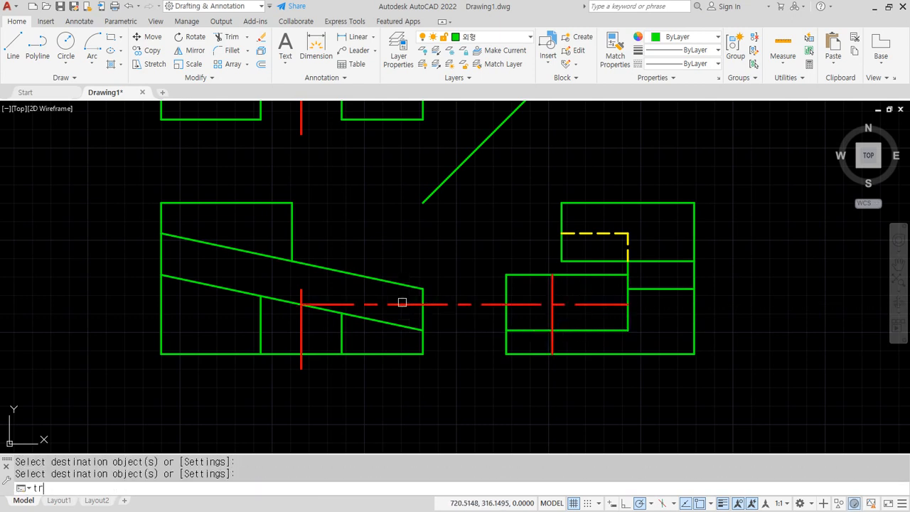
key("Return")
left_click(418, 304)
key("Return")
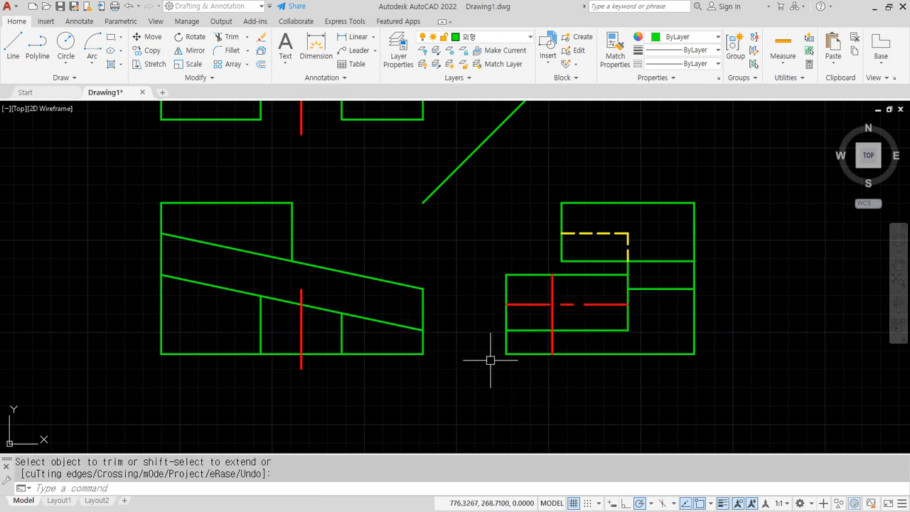
- Project the top of the slot arc to the 45° line, then down through the horizontal centerline to the right view's bottom edge
middle_click_drag(490, 358, 466, 371)
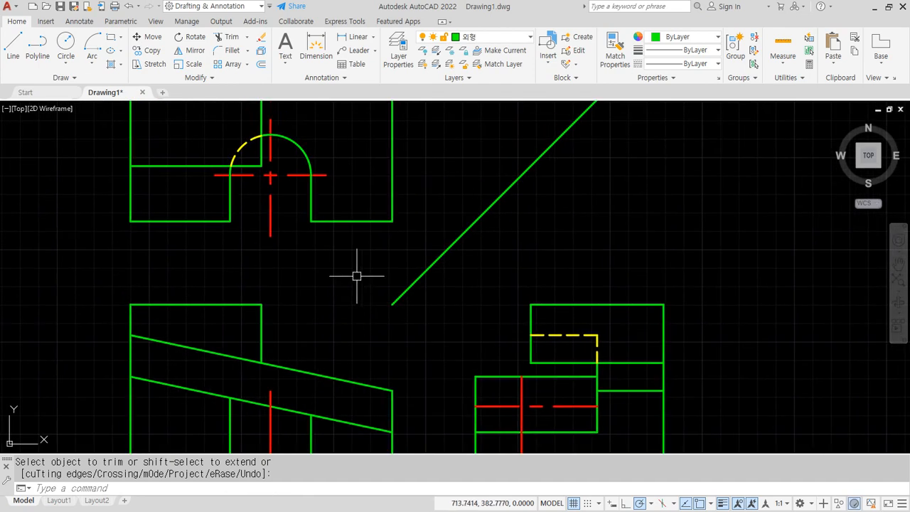
type("l")
key("Return")
left_click(271, 133)
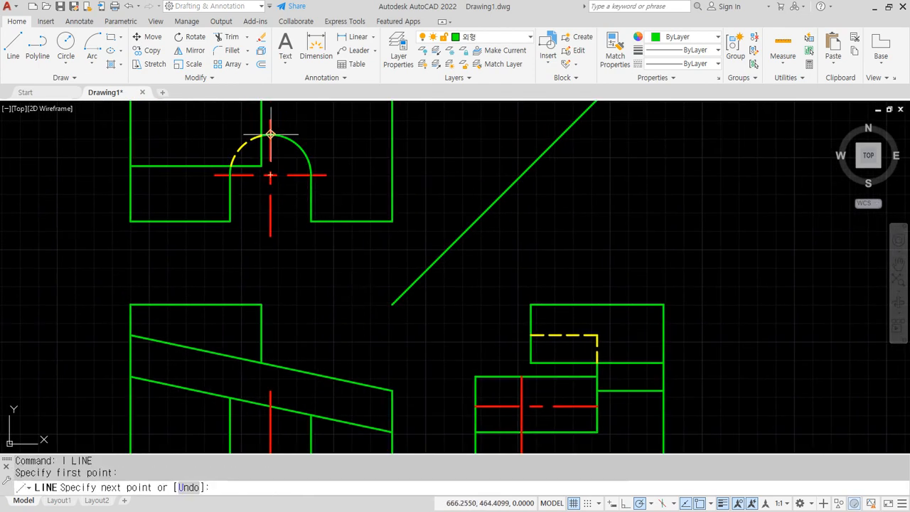
left_click(563, 134)
middle_click_drag(562, 352, 567, 290)
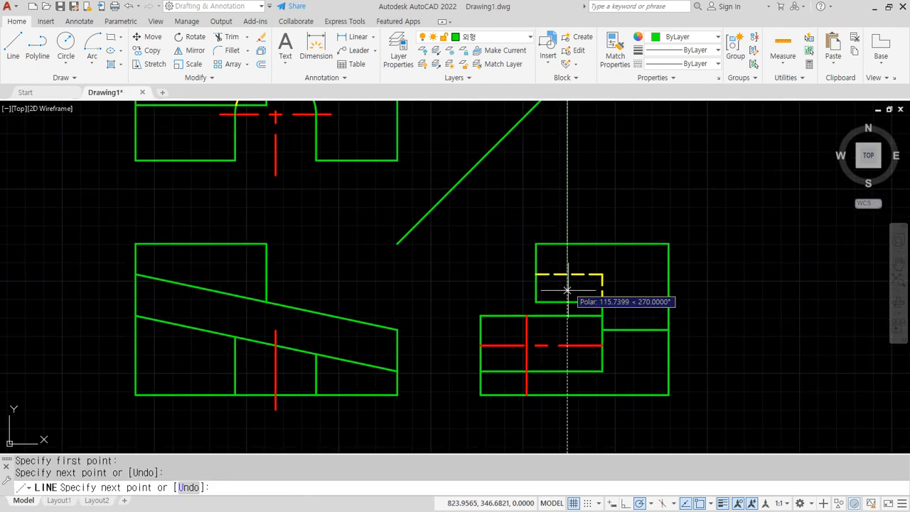
left_click(567, 345)
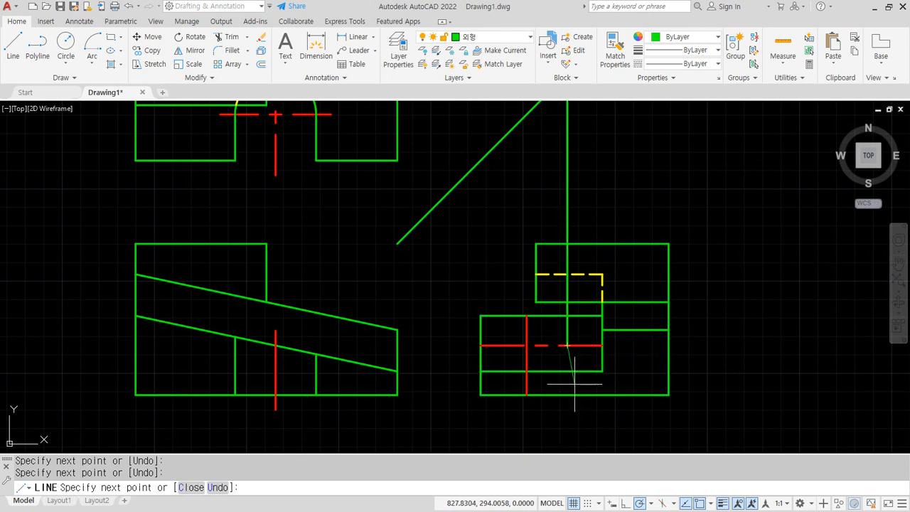
scroll(571, 392, "up", 4)
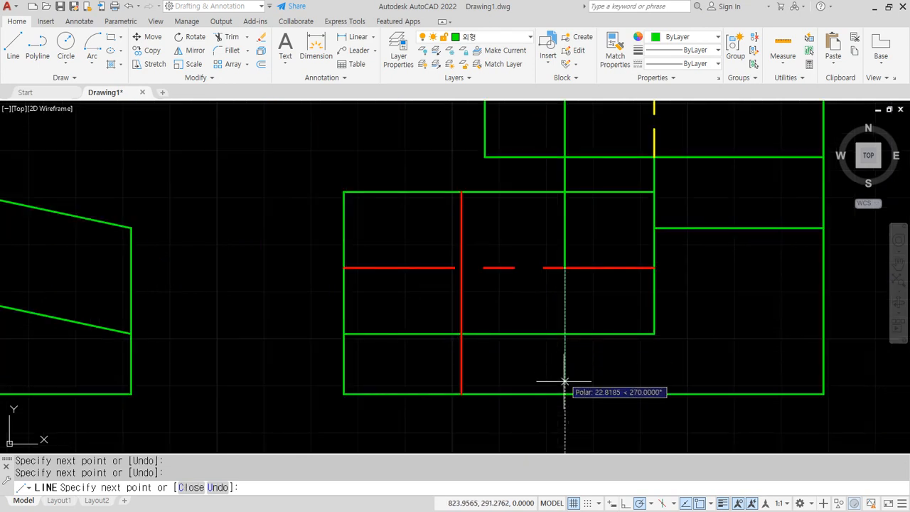
left_click(565, 393)
key("Return")
- Draw a horizontal line from the left slot edge's top on the front view's lower sloped edge to the right view's vertical centerline
scroll(484, 345, "down", 2)
middle_click_drag(457, 326, 514, 339)
middle_click_drag(380, 317, 401, 318)
type("l")
key("Return")
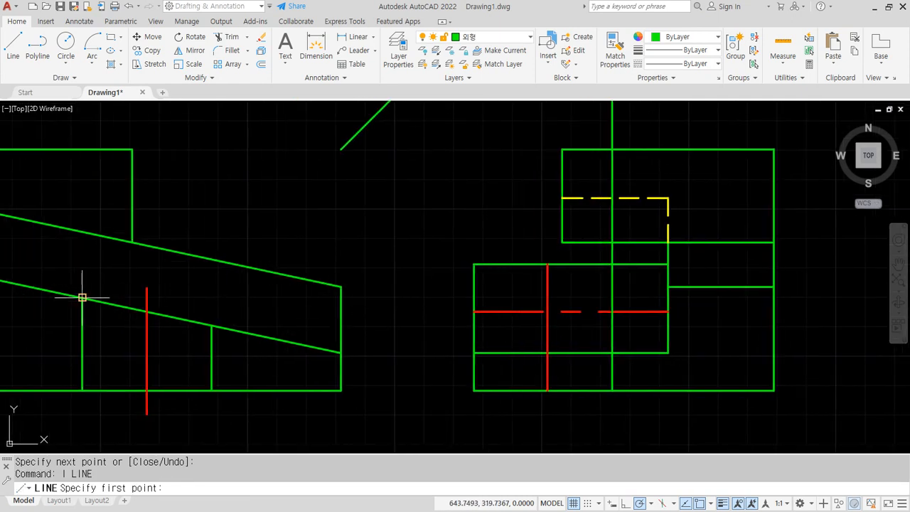
left_click(83, 298)
left_click(548, 298)
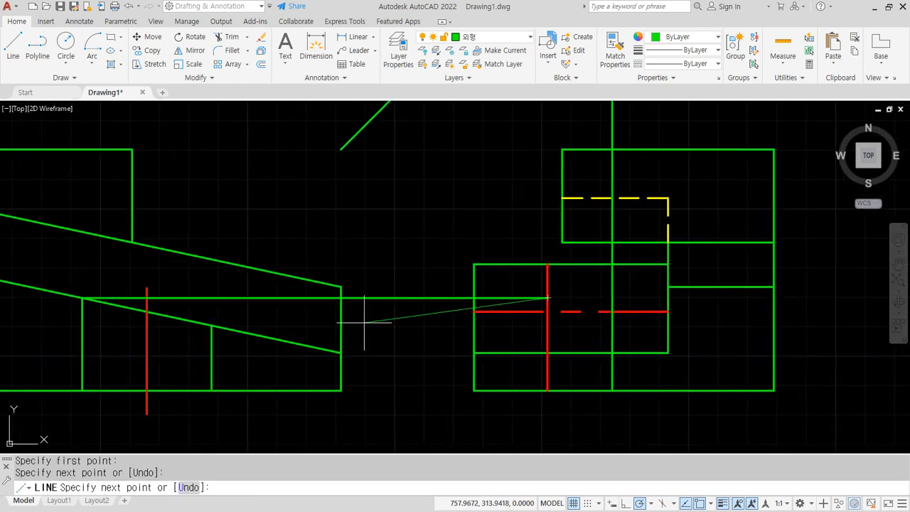
key("Return")
- Draw a horizontal line from the right slot edge's top in the front view, perpendicular to the right view's left edge and on to its vertical centerline
key("Return")
left_click(211, 326)
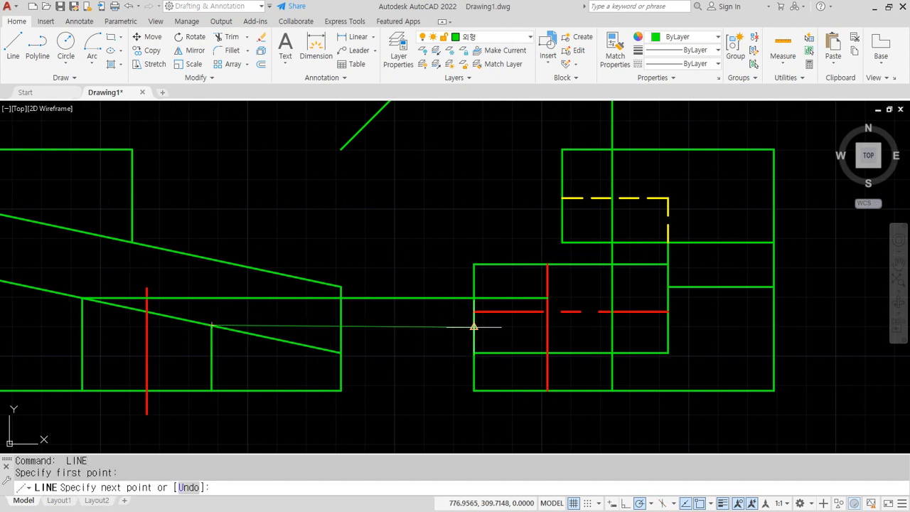
type("pe")
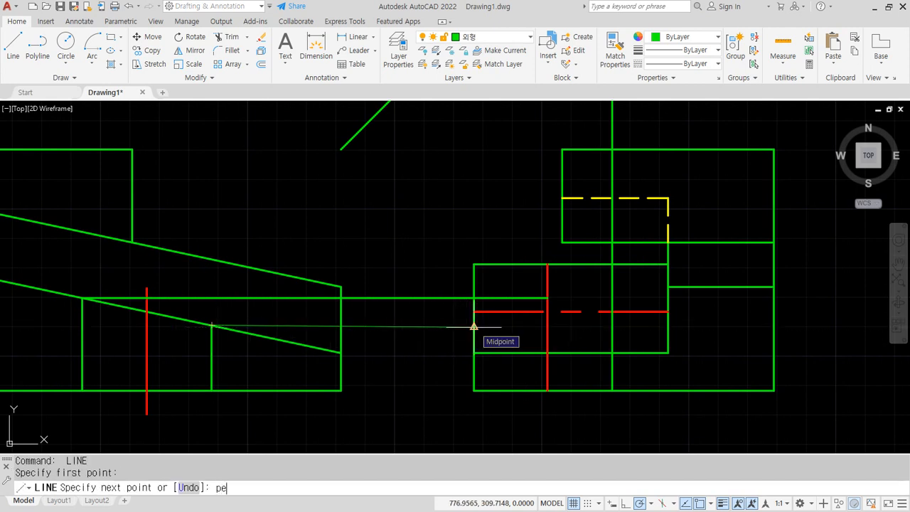
type("r")
key("Return")
left_click(473, 325)
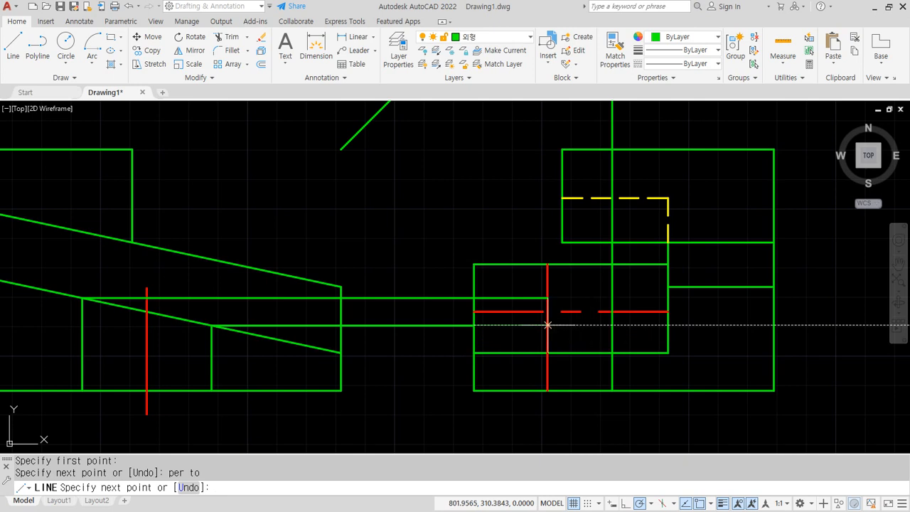
left_click(548, 325)
key("Return")
- Trim both horizontal projection lines back to the right view's left edge, removing all pieces in and beside the front view
type("tr")
key("Return")
left_click(328, 325)
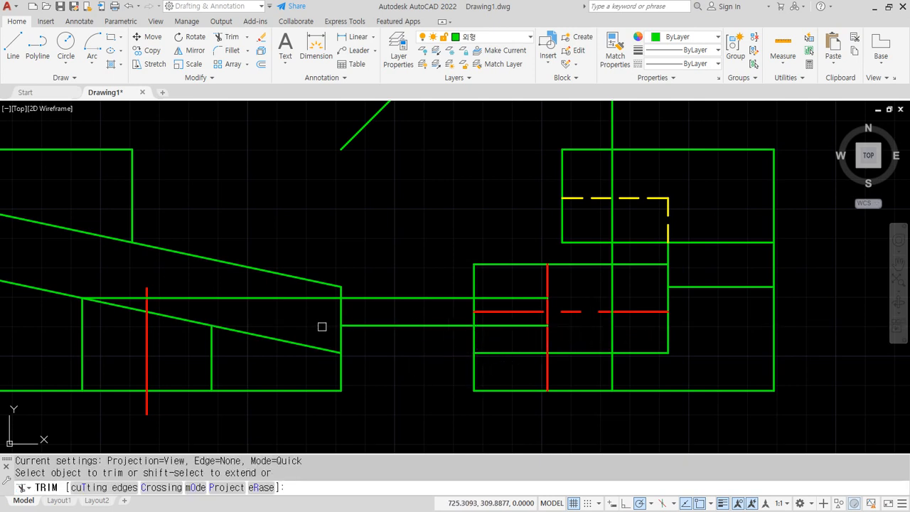
left_click(312, 298)
left_click(402, 275)
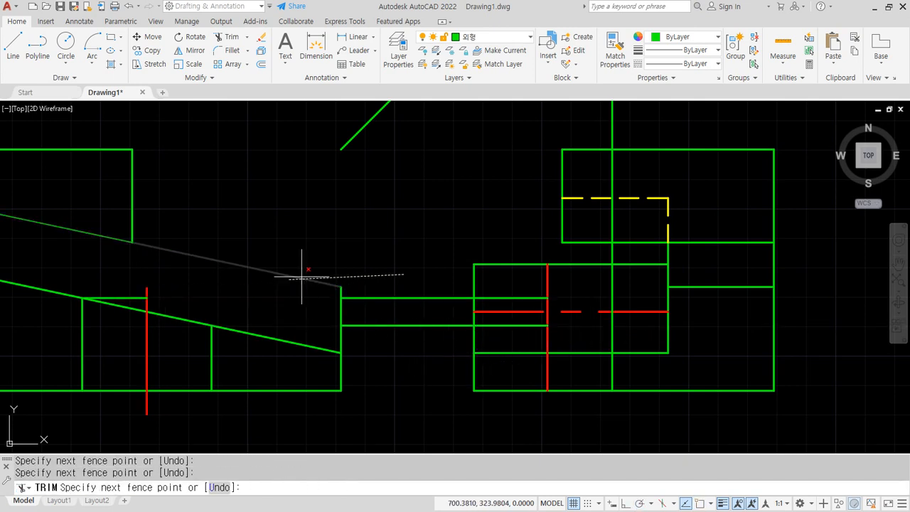
left_click(400, 269)
left_click(401, 269)
left_click(404, 332)
key("Return")
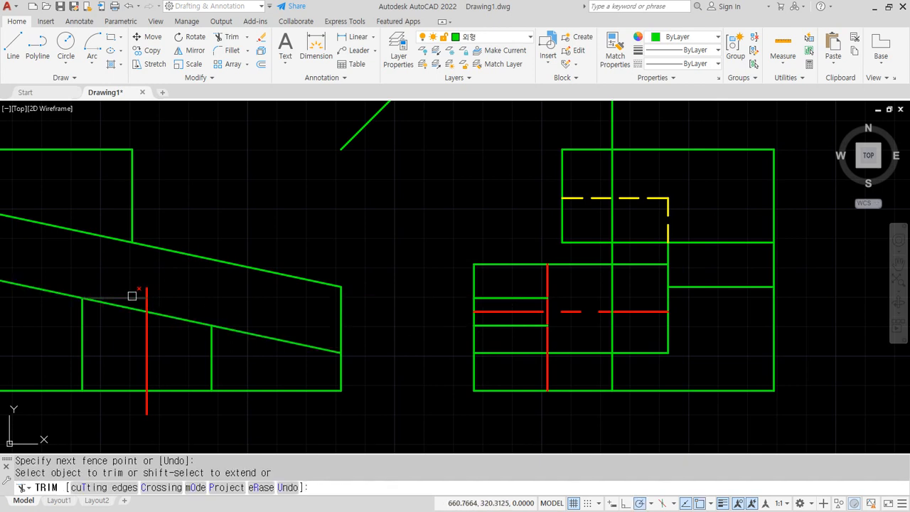
left_click(133, 296)
key("Return")
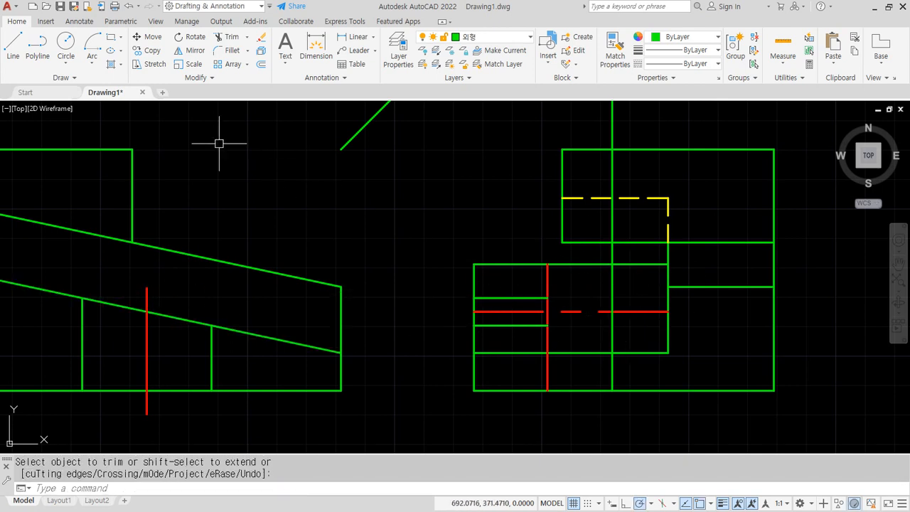
- Draw a center-based ellipse at the right view's centerline intersection, reaching the upper slot line's end and the vertical projection line
left_click(122, 52)
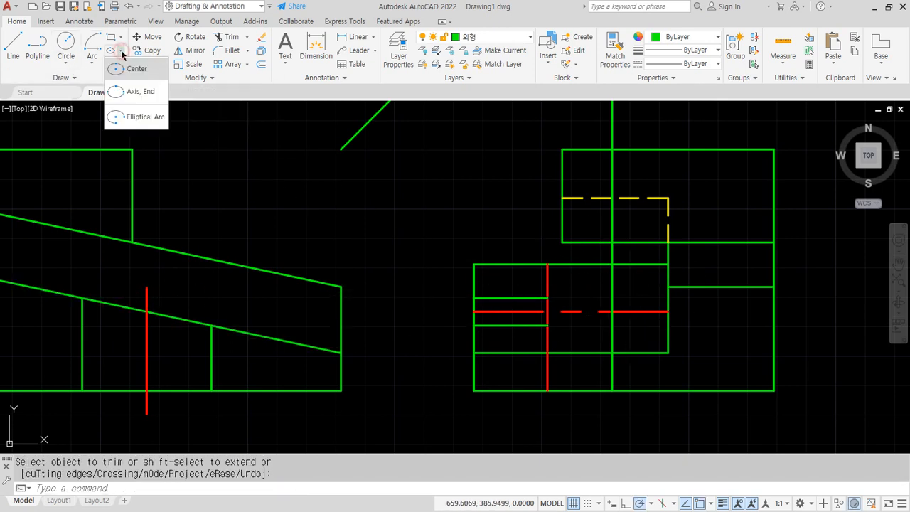
left_click(141, 68)
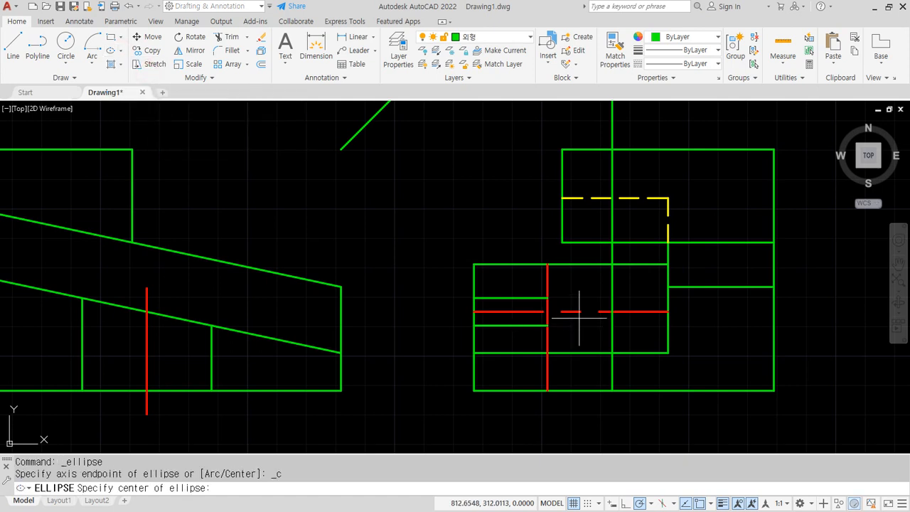
left_click(548, 311)
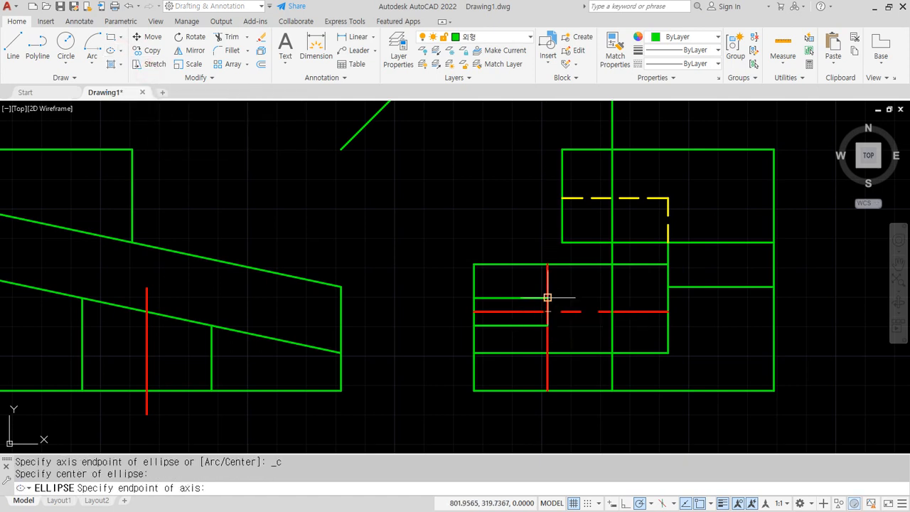
scroll(547, 312, "up", 4)
left_click(545, 276)
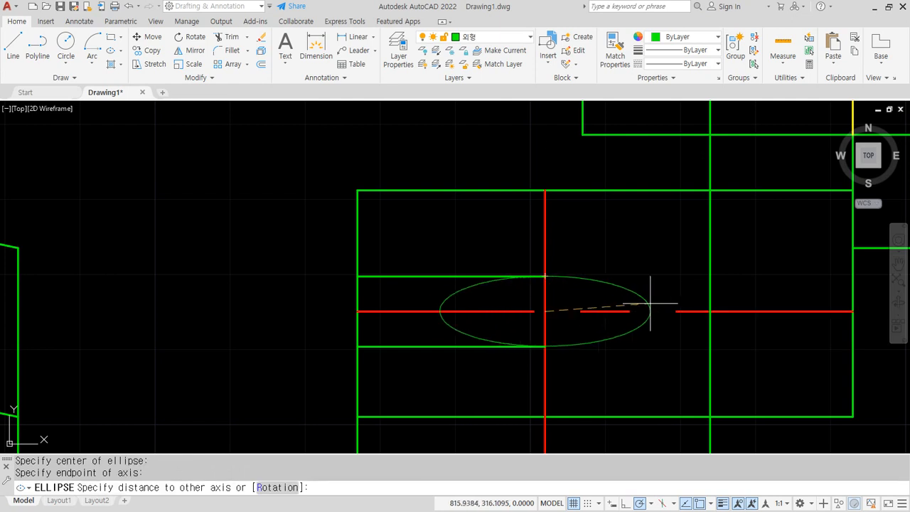
left_click(710, 312)
- Trim the ellipse's left half and the vertical projection line between the ellipse tip and the horizontal edge above it
type("tr")
key("Return")
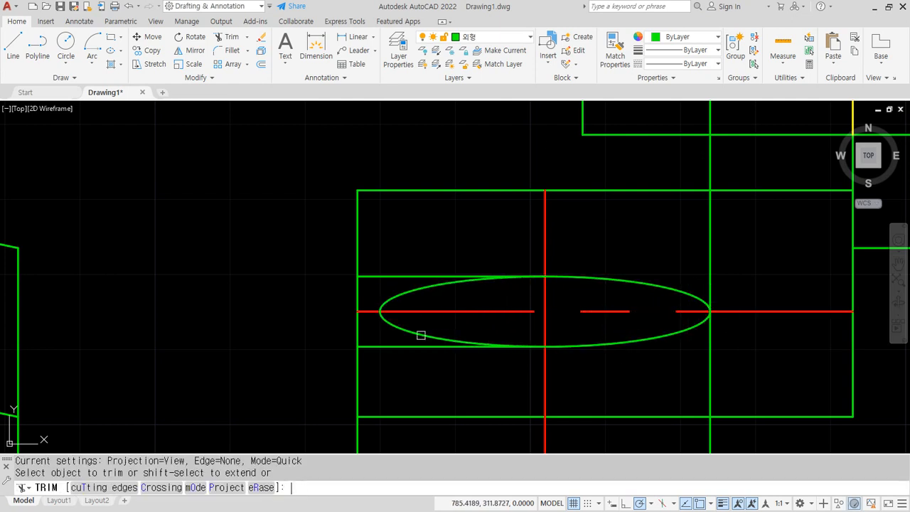
left_click(410, 292)
left_click(714, 270)
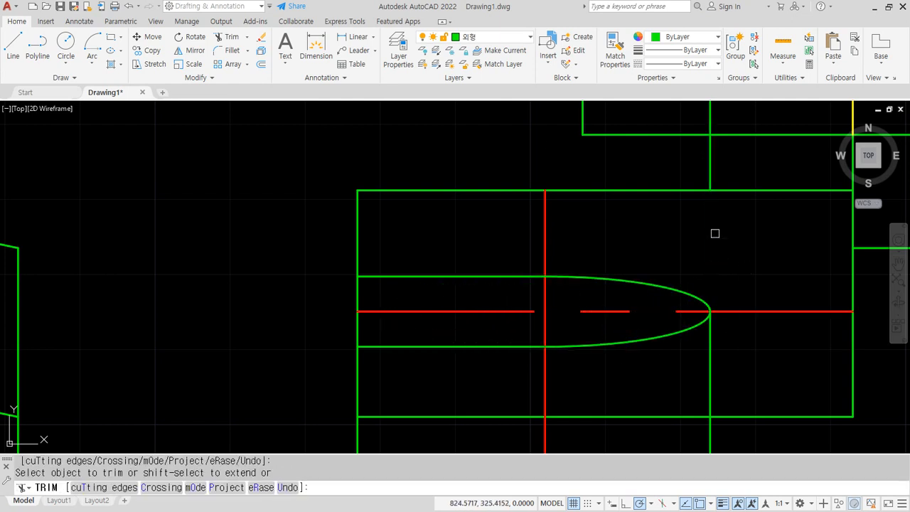
key("Return")
- Erase the leftover vertical projection line above the slot and the horizontal projection line from the top view's arc to the 45° line
left_click(717, 165)
left_click(693, 171)
type("e")
key("Return")
scroll(637, 223, "down", 5)
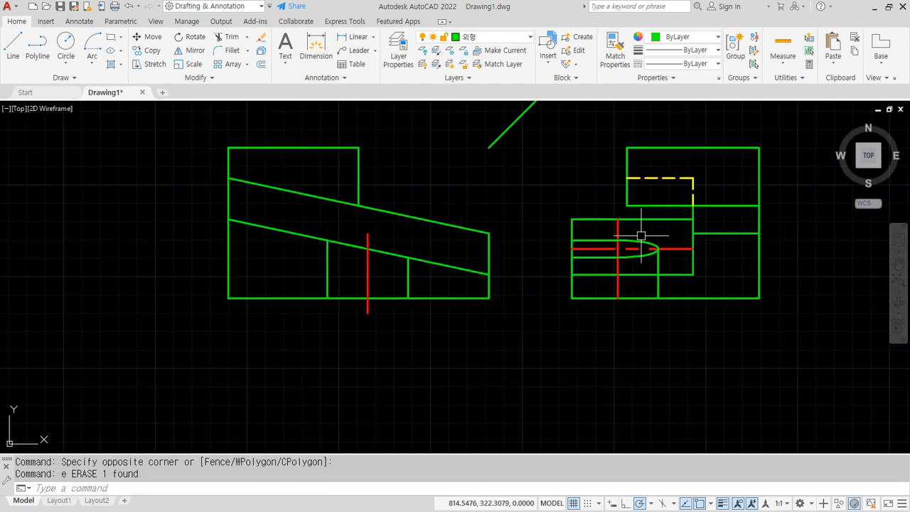
mouse_move(643, 238)
middle_mouse_down()
mouse_move(514, 360)
mouse_move(549, 361)
middle_mouse_up()
left_click(506, 140)
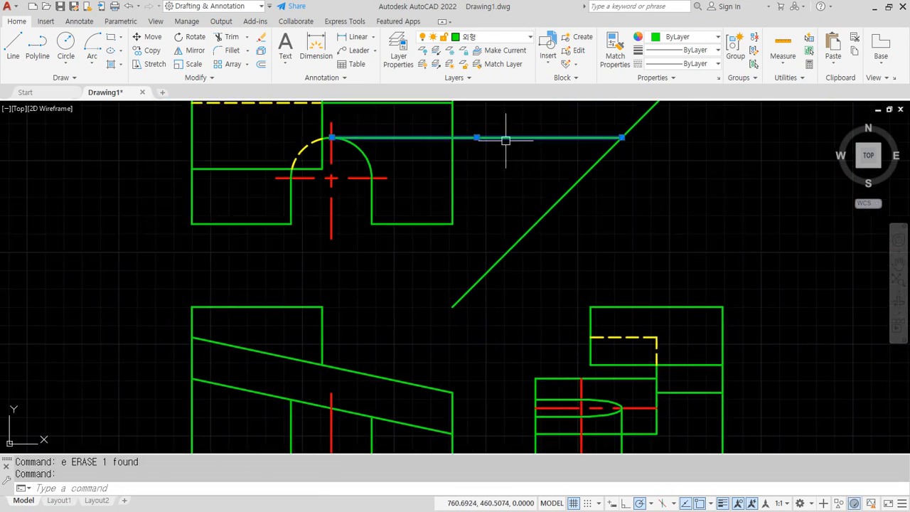
type("e")
key("space")
- Match the yellow hidden line's properties onto the vertical line below the ellipse tip in the right view
middle_click_drag(537, 264, 537, 158)
scroll(653, 351, "up", 2)
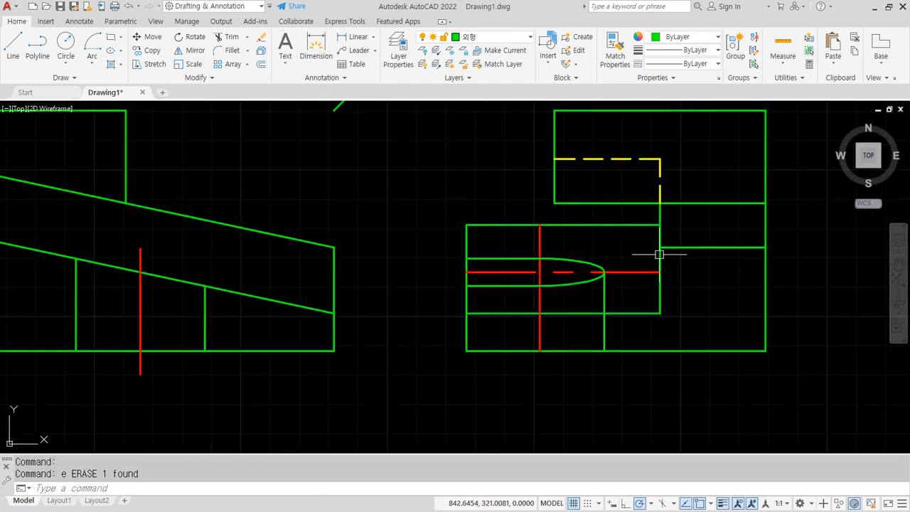
type("ma")
key("space")
left_click(636, 159)
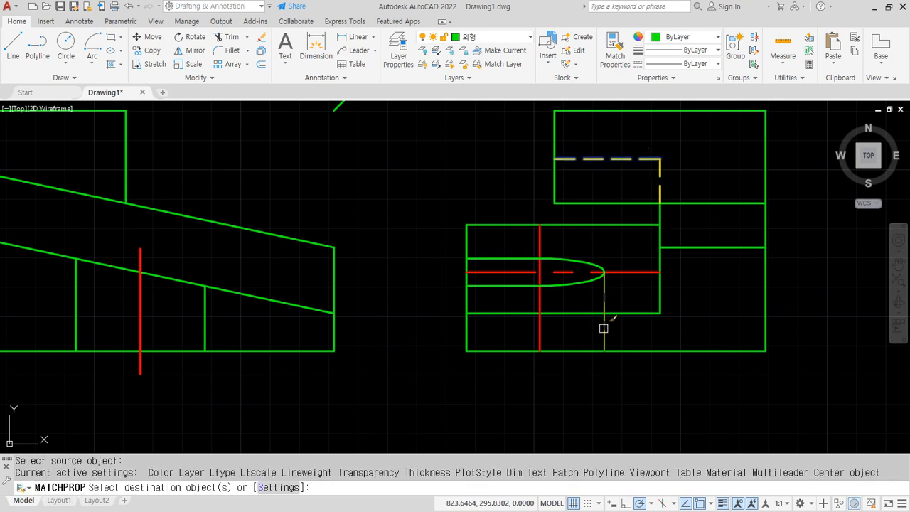
left_click(604, 328)
key("space")
scroll(498, 382, "down", 2)
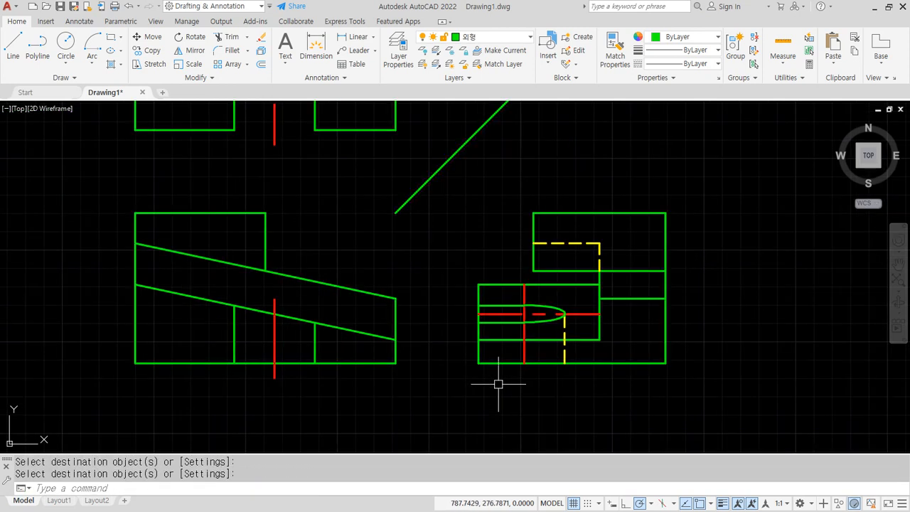
- Trim the right view's horizontal centerline beyond the ellipse tip and its vertical centerline above the ellipse
type("tr")
key("space")
left_click(587, 314)
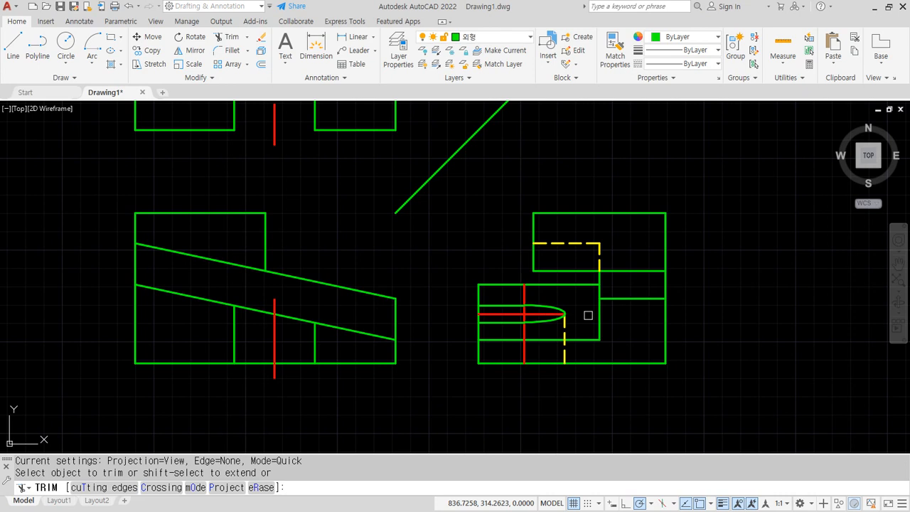
scroll(532, 293, "up", 2)
left_click(525, 294)
key("space")
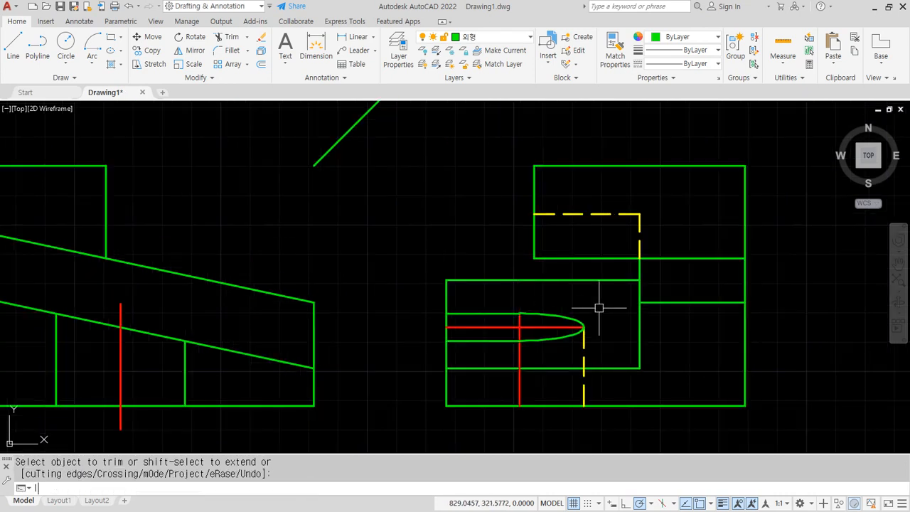
- Lengthen both ends of the right view's horizontal and vertical centerlines by a delta of 8
type("len")
key("space")
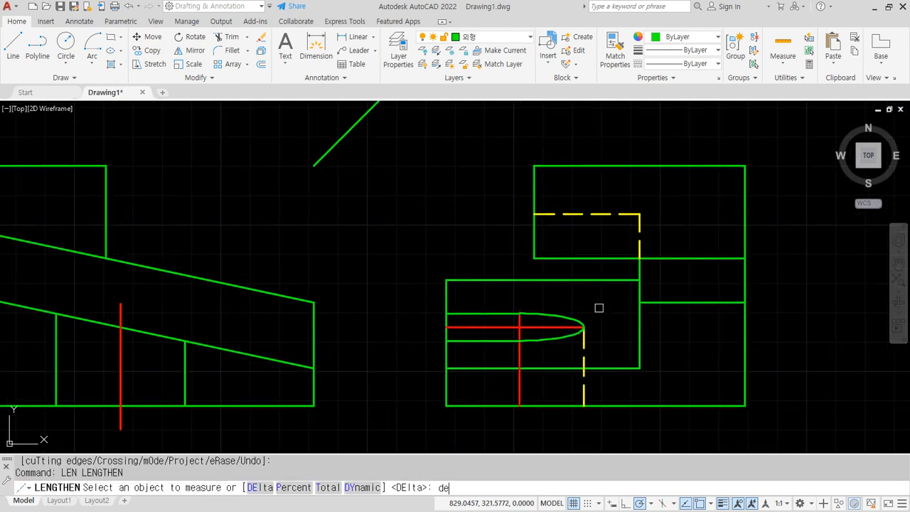
type("de")
key("space")
key("space")
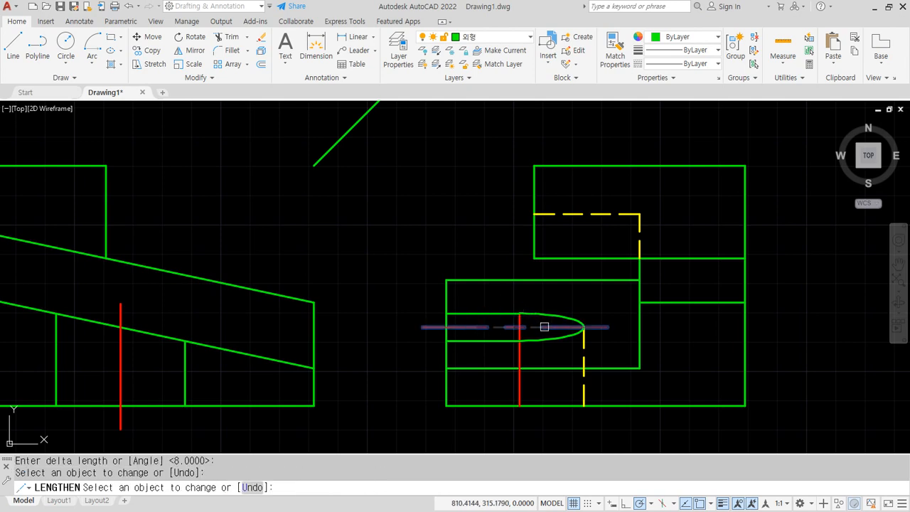
left_click(545, 326)
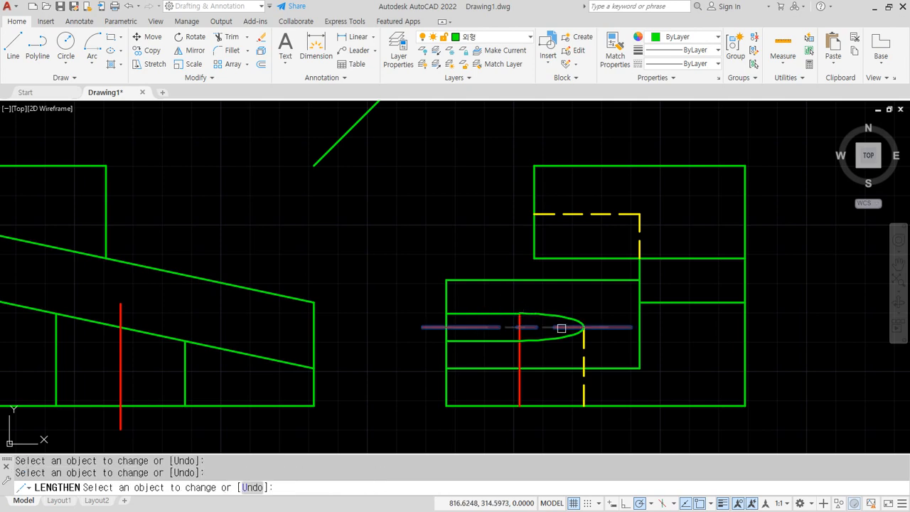
left_click(521, 390)
key("Return")
- Erase the 45° projection line between the top and right views
scroll(429, 380, "down", 5)
scroll(429, 380, "up", 2)
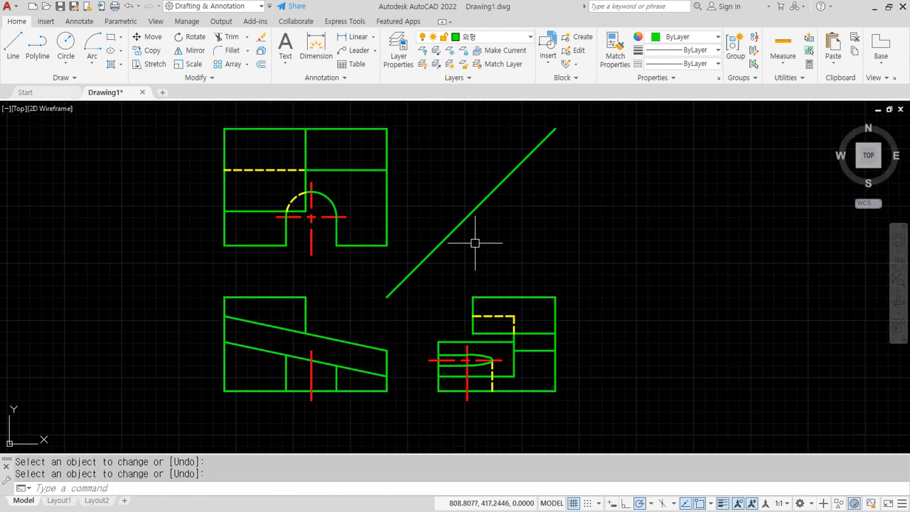
left_click(482, 228)
left_click(433, 187)
type("e")
key("space")
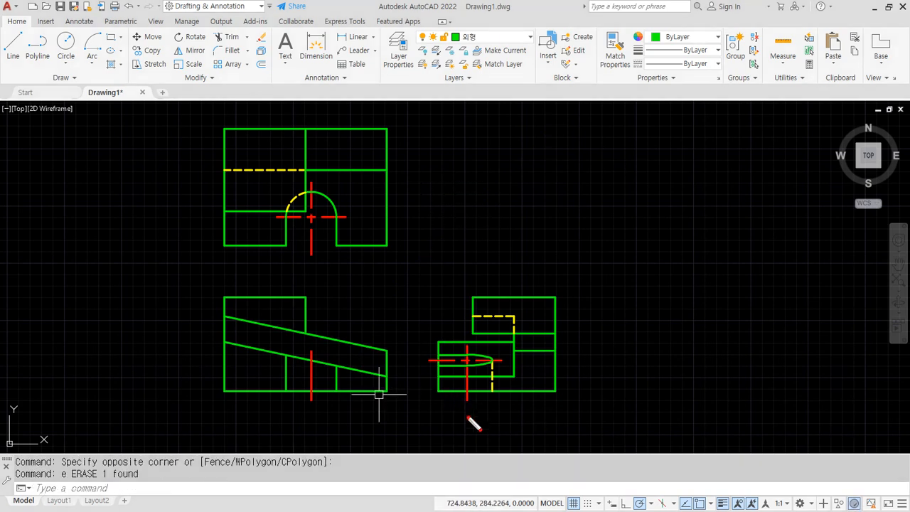
left_click_drag(468, 416, 447, 359)
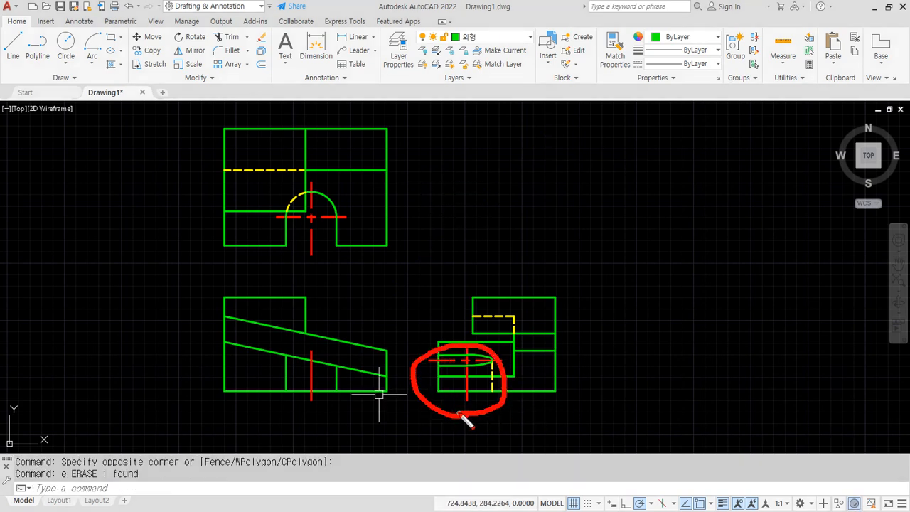
key("Escape")
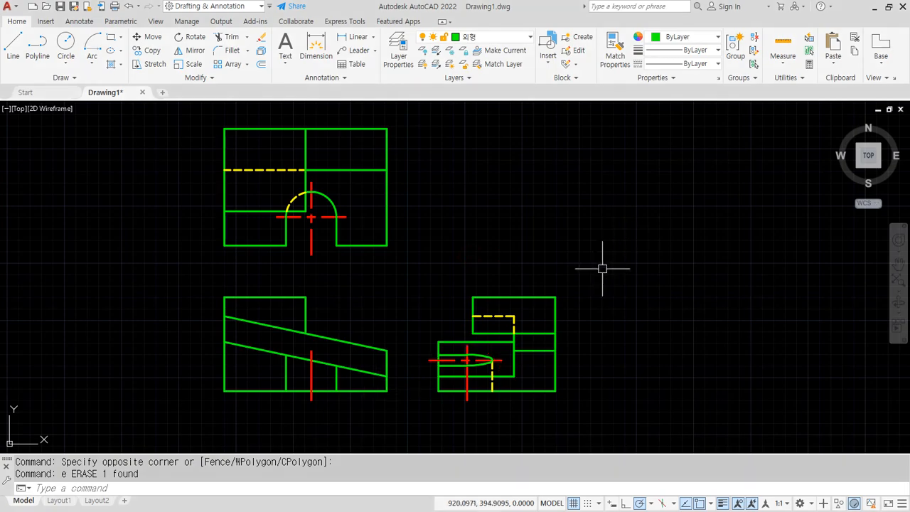